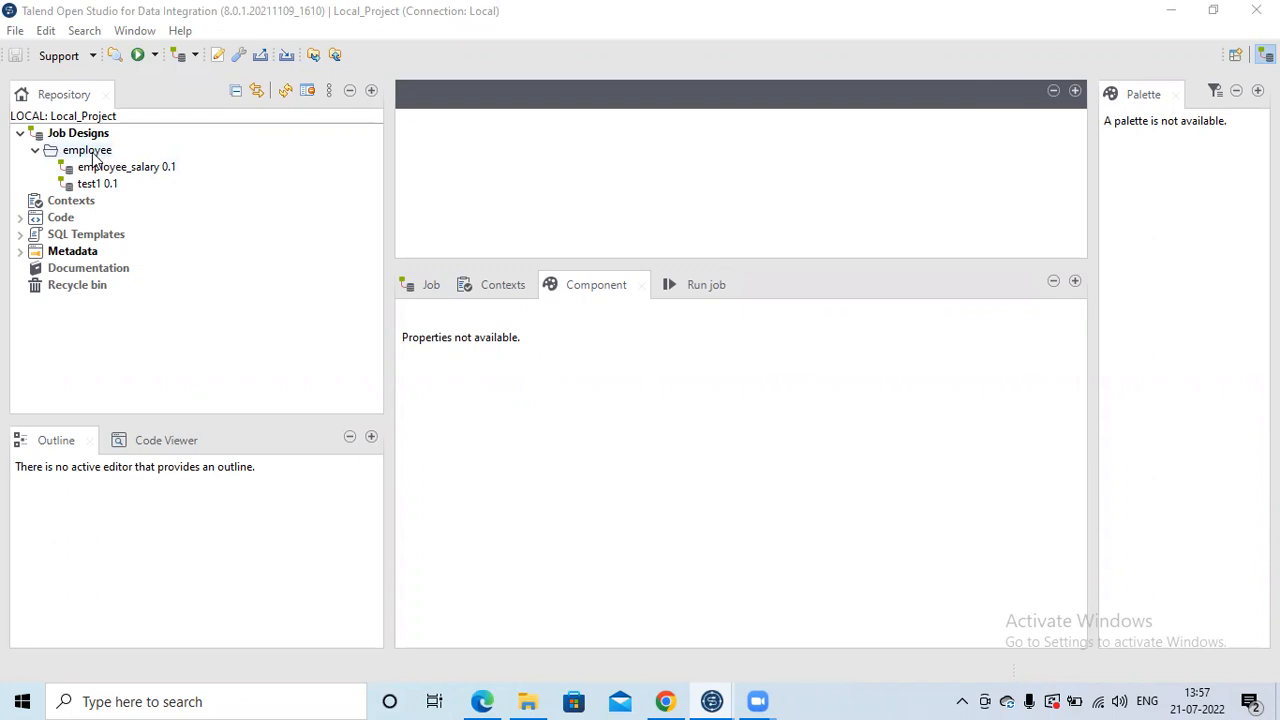
Step: Create a new job named test2 in the employee folder
right_click(93, 154)
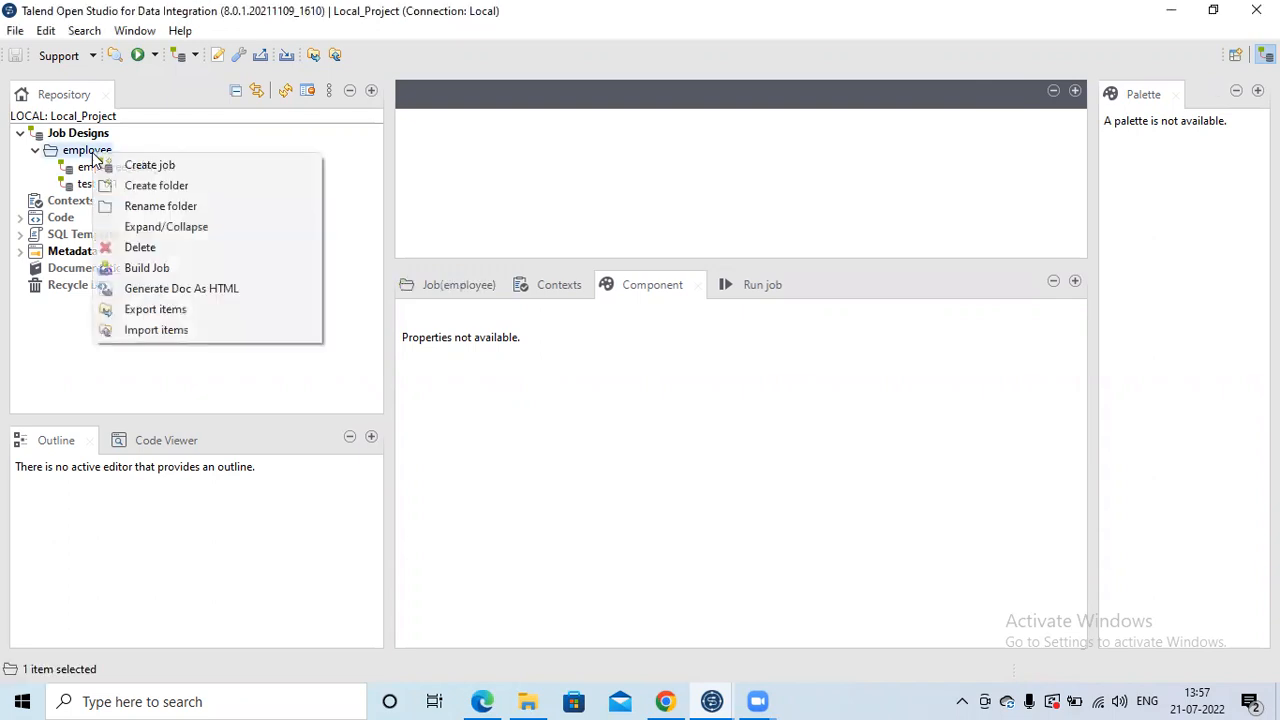
click(142, 172)
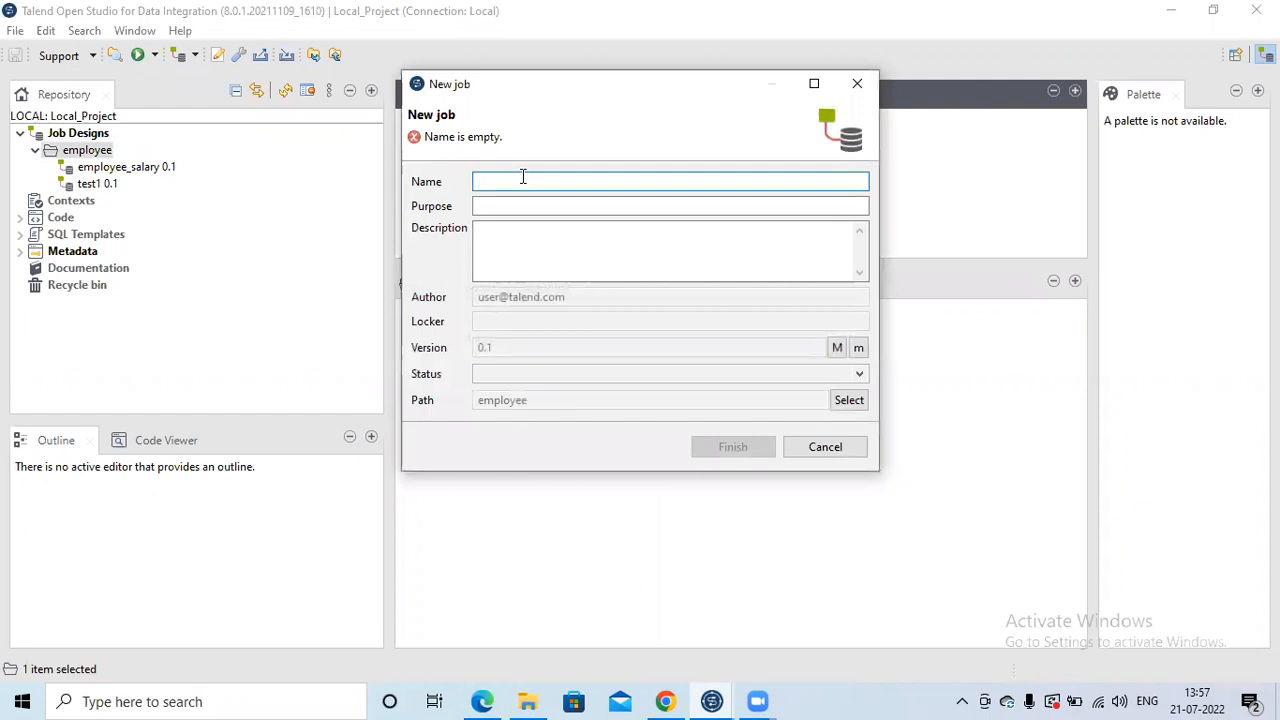
text(test)
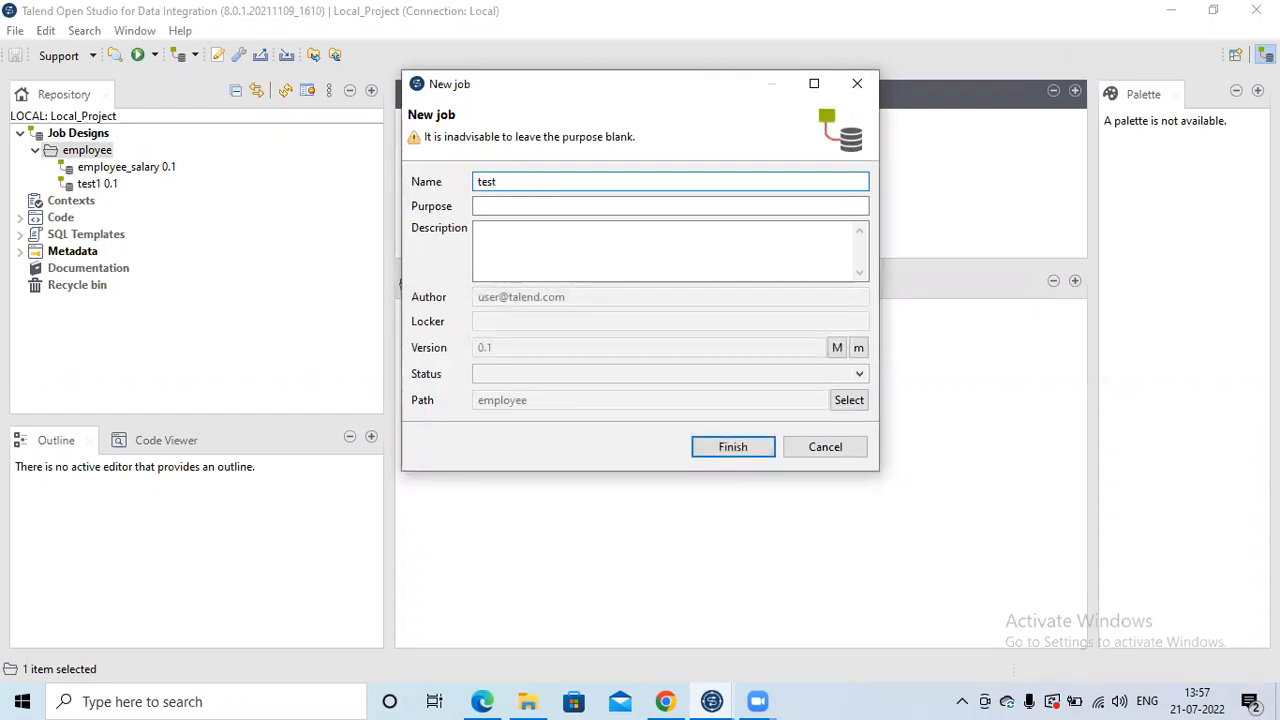
text(2)
click(733, 447)
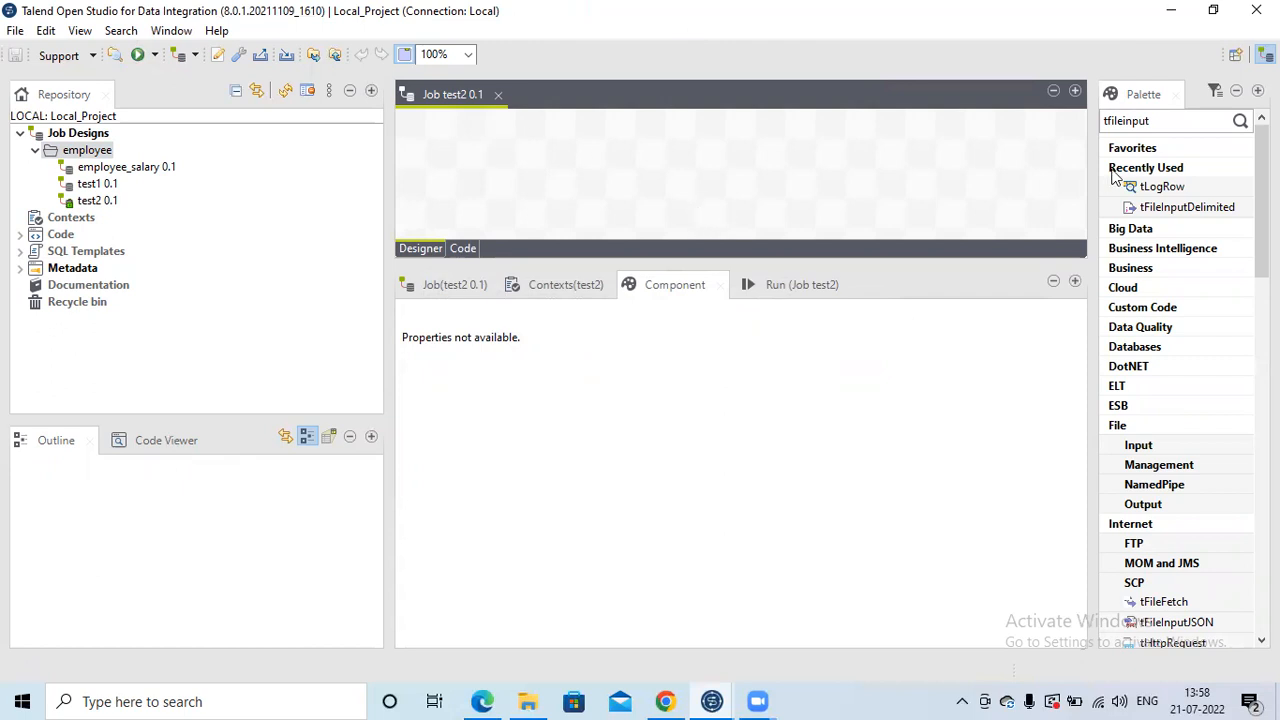
Step: Find the tFileInputDelimited component by searching for "tfileinputd" and place it on the test2 job canvas
double_click(1157, 121)
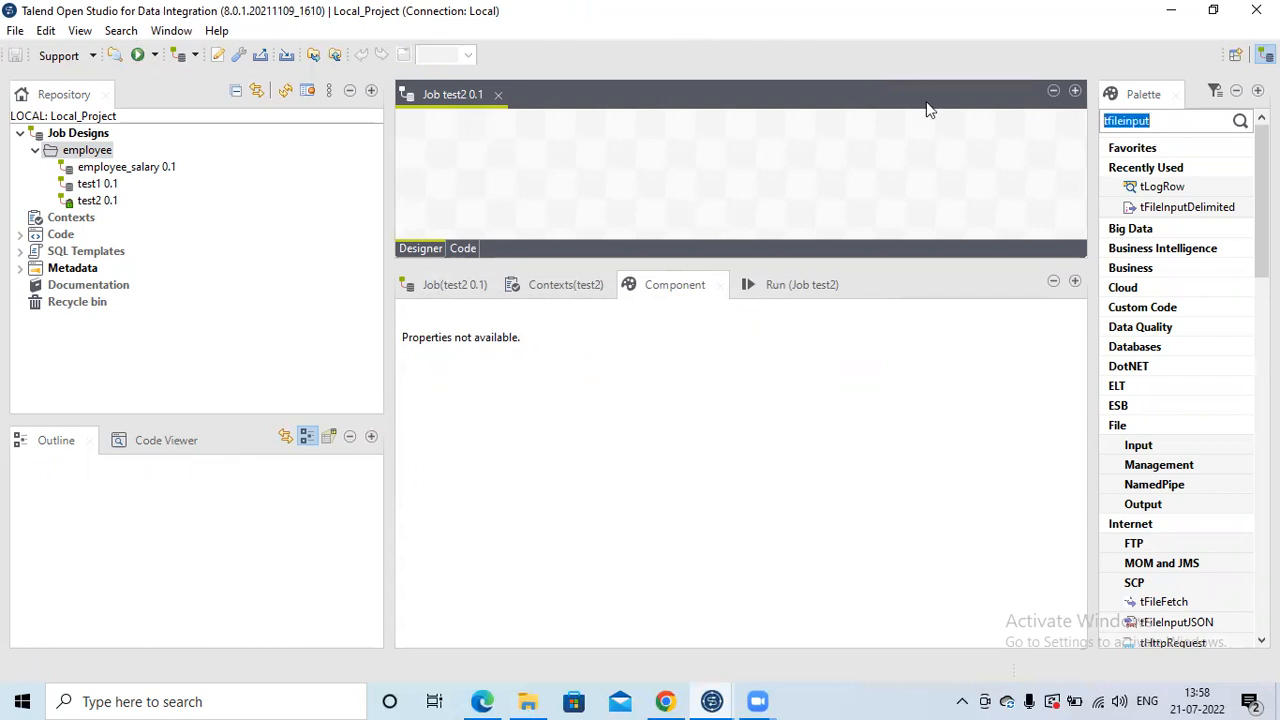
key(BackSpace)
text(tfil)
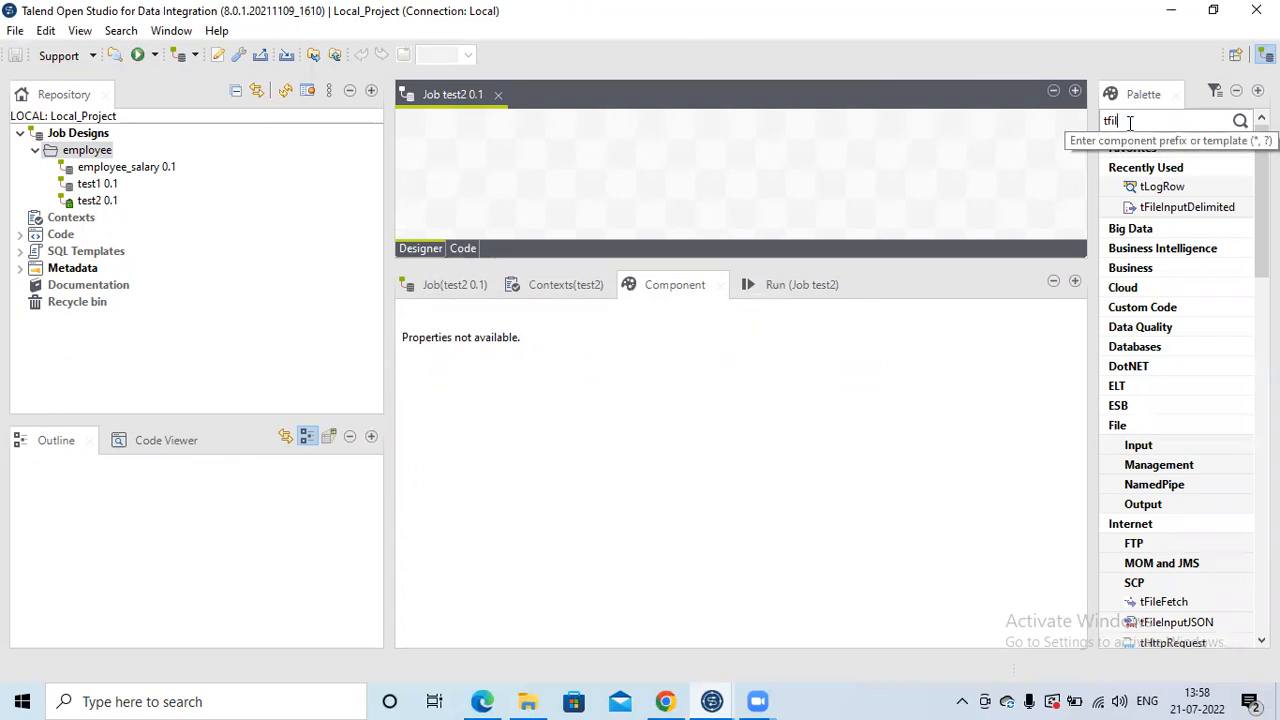
text(ter)
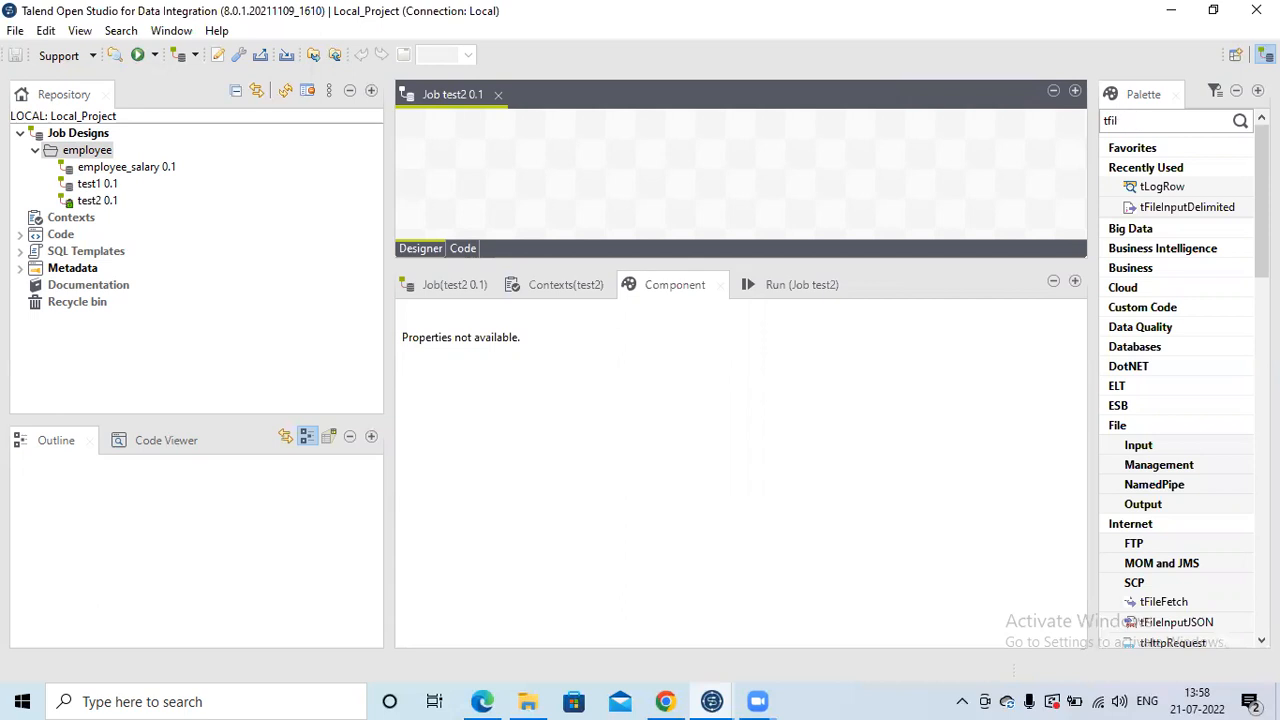
text(nputd)
key(Return)
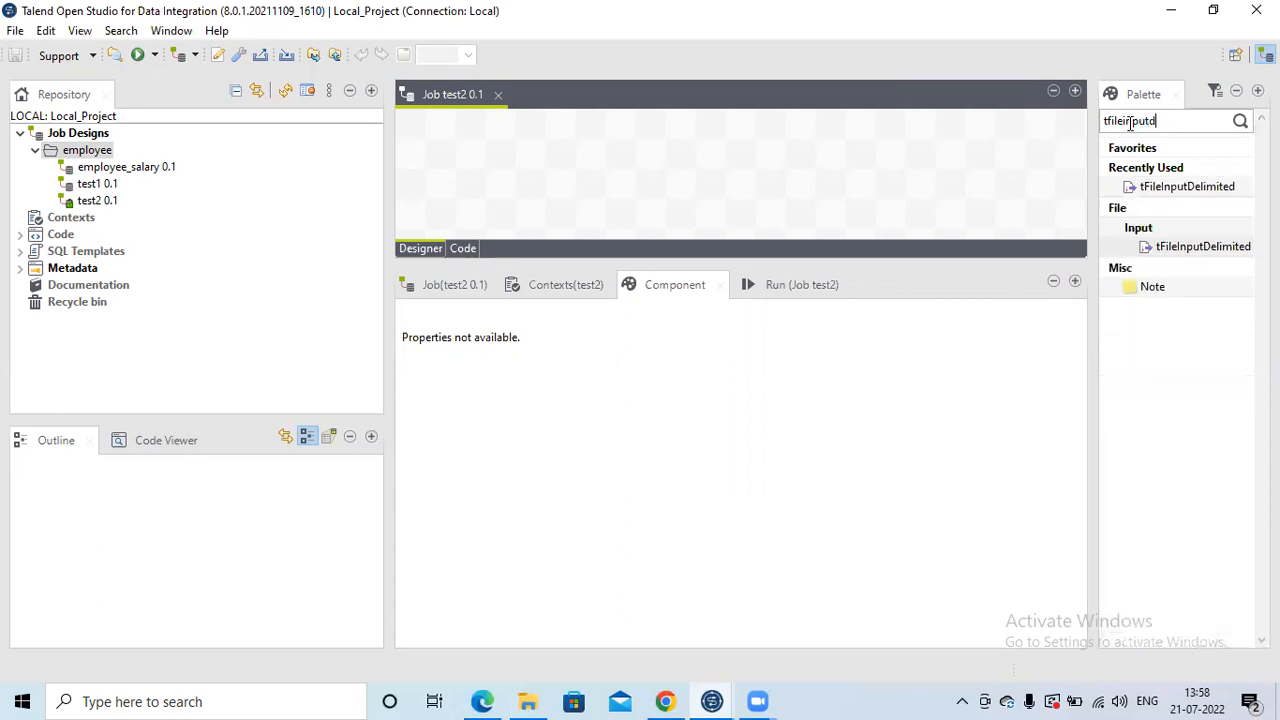
click(1181, 247)
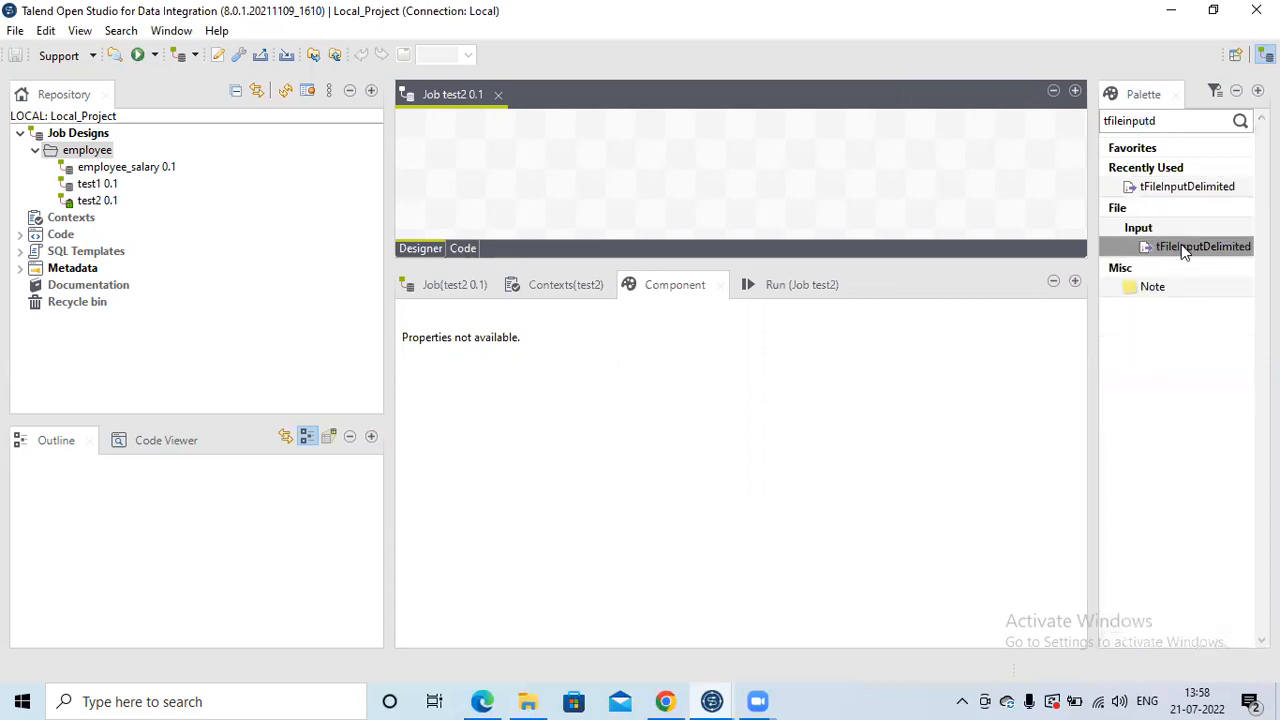
drag(1185, 252, 586, 173)
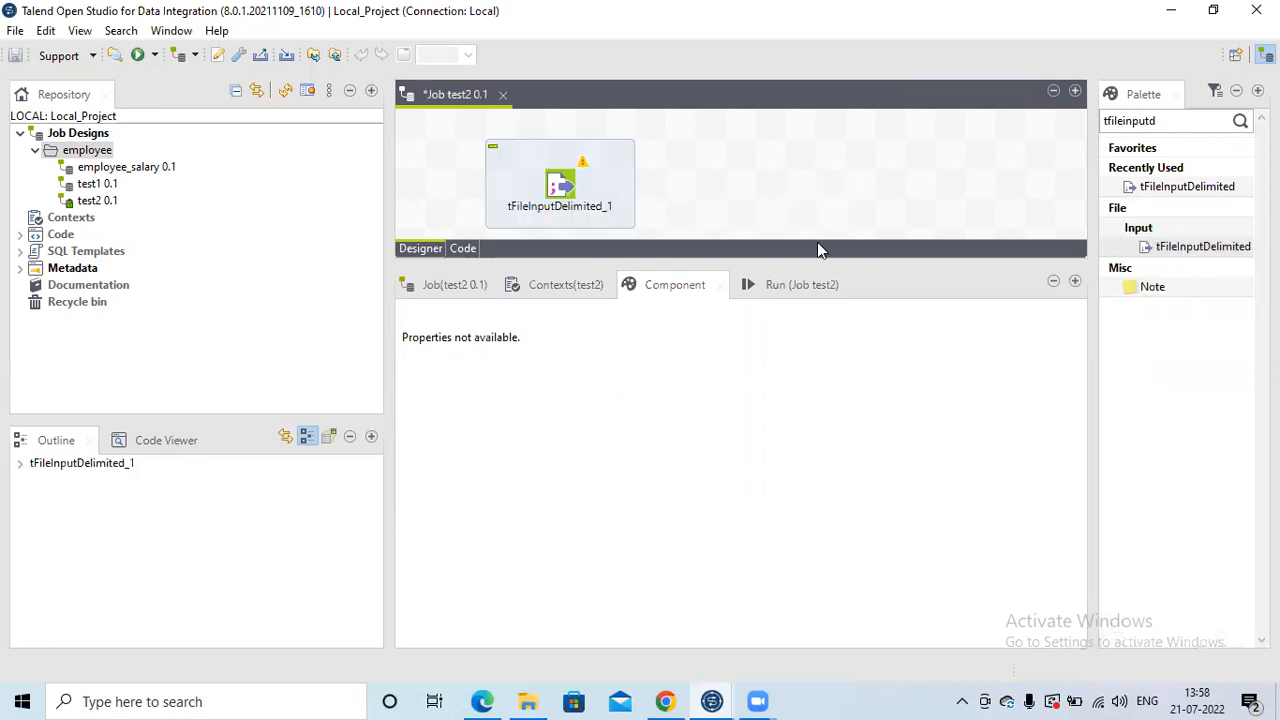
Step: Look up tlogrow and add a tLogRow component to the canvas beside the file input
double_click(1166, 123)
key(BackSpace)
text(tlogrowe)
key(Return)
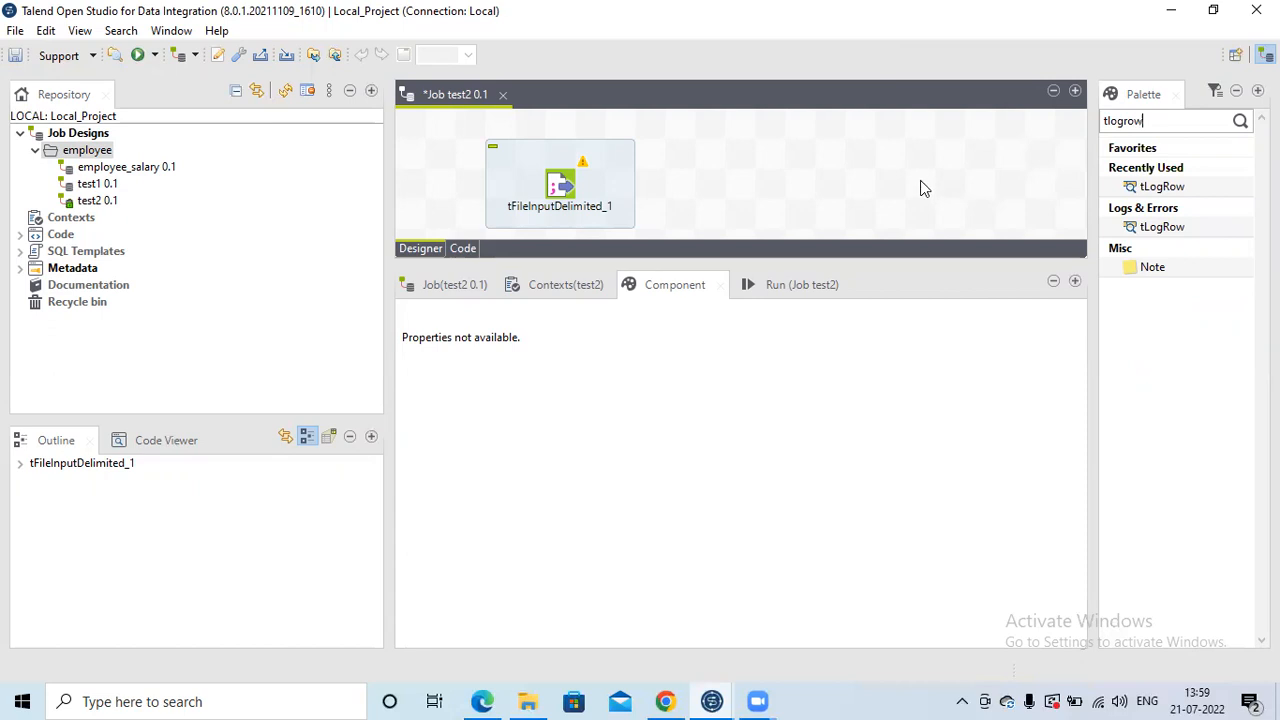
click(793, 163)
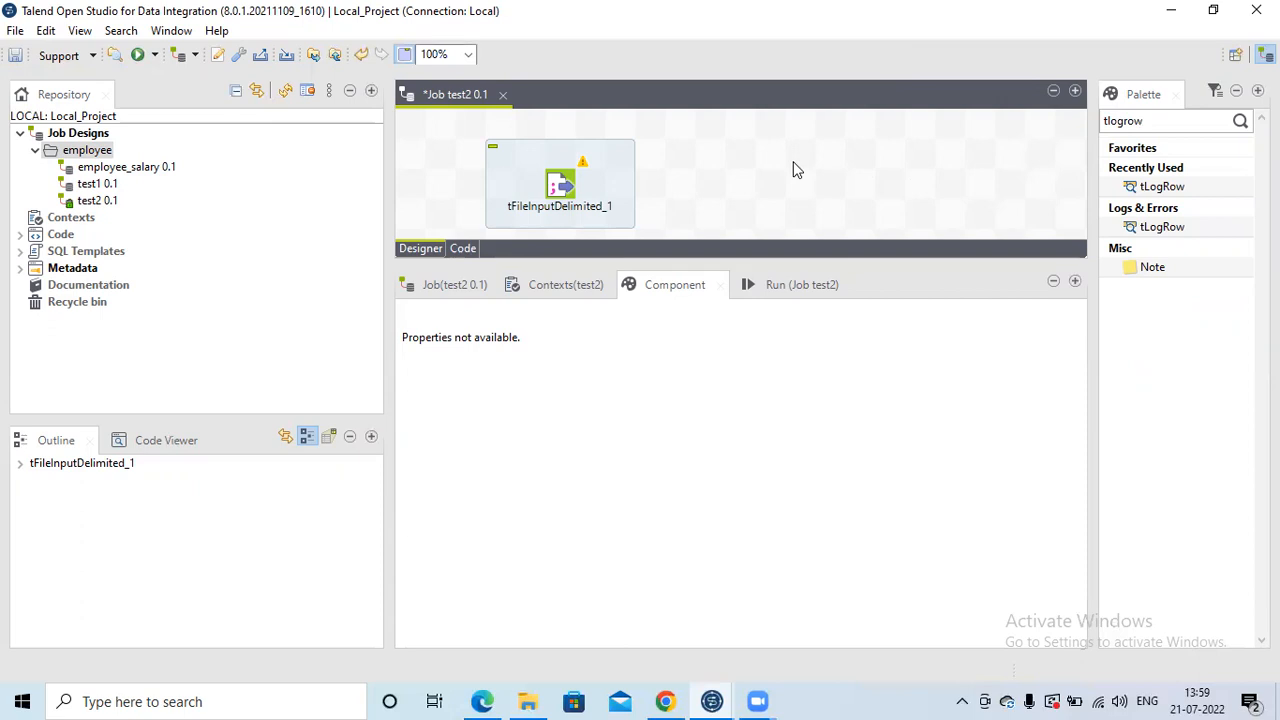
text(t)
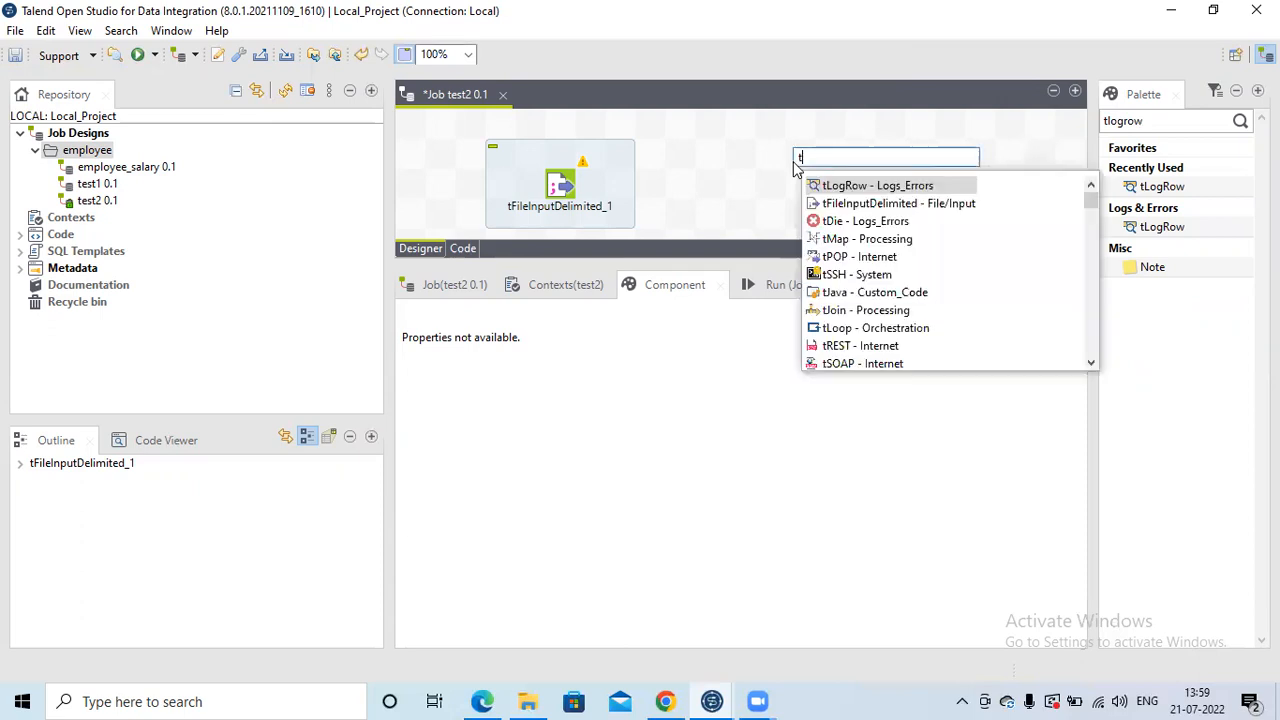
text(logr)
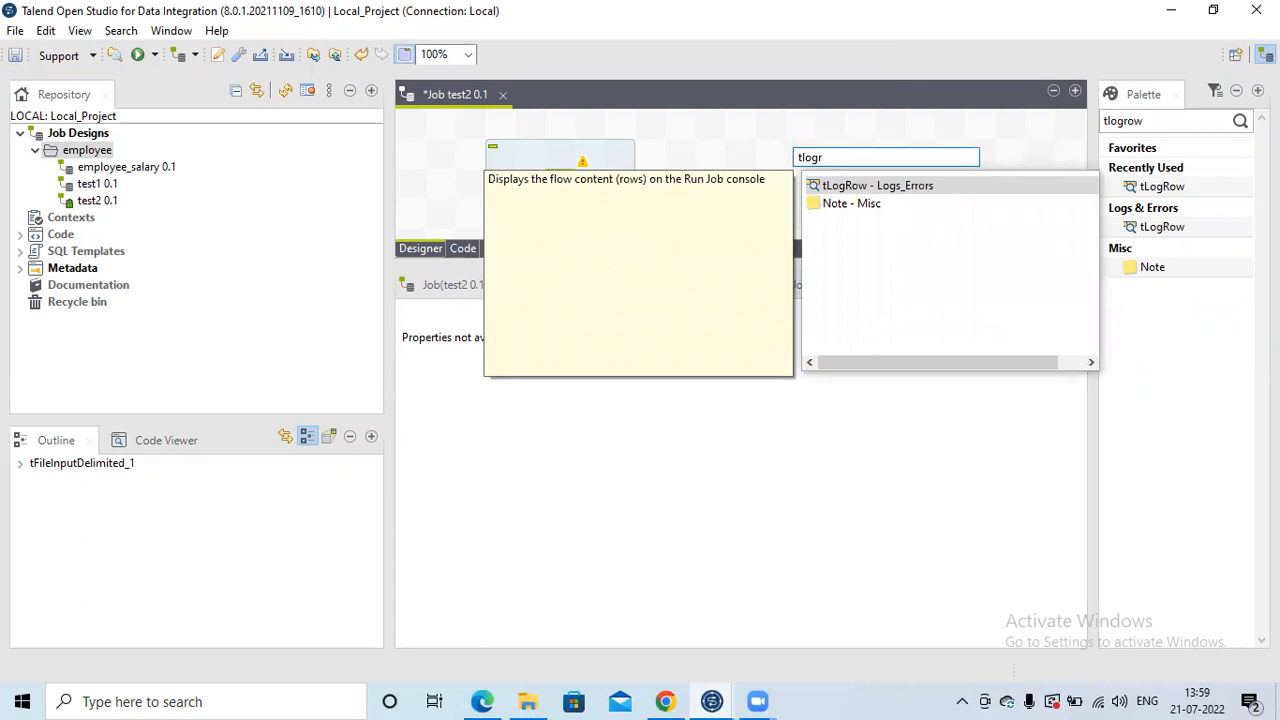
double_click(835, 187)
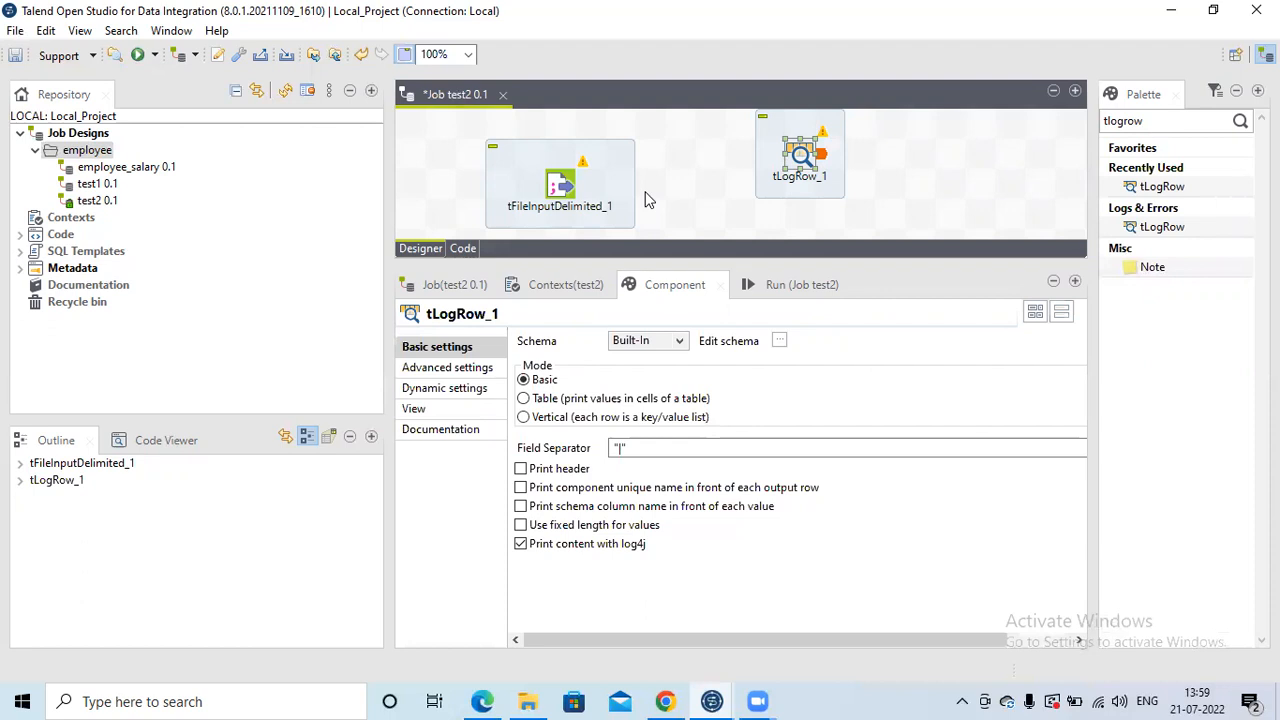
Step: Connect tFileInputDelimited_1 to tLogRow_1 with a main row link
click(560, 195)
drag(580, 185, 800, 170)
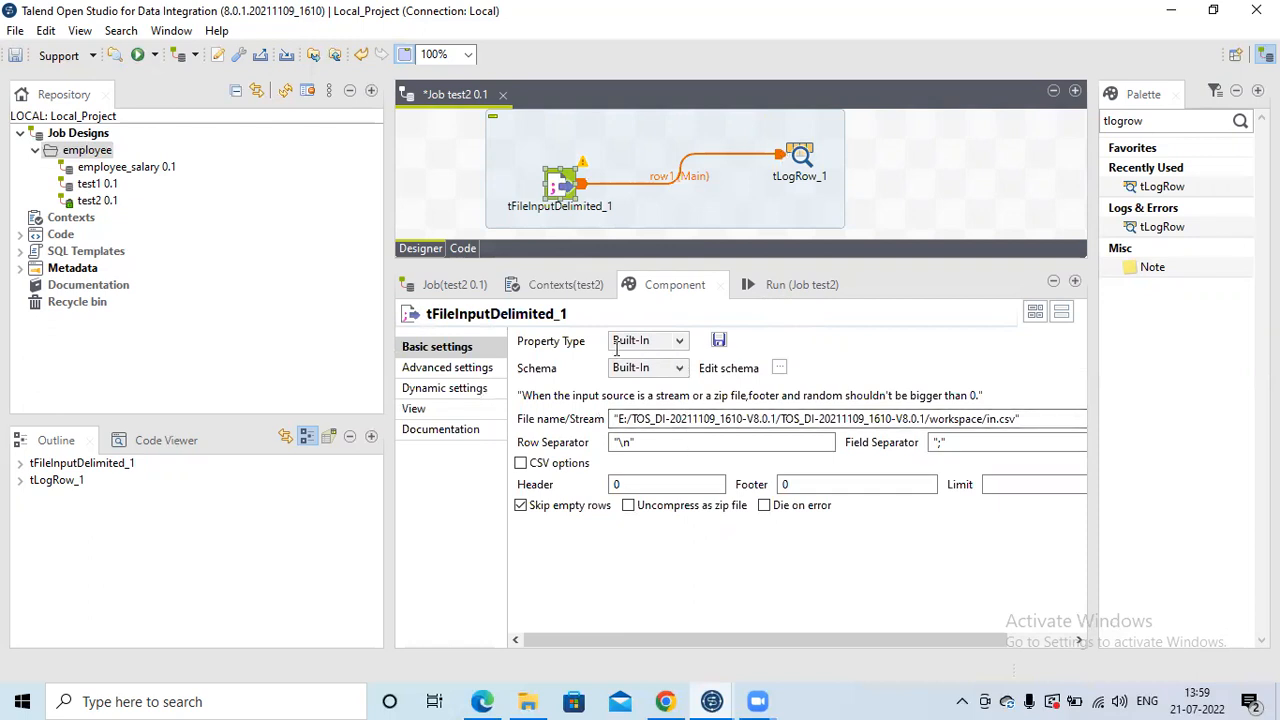
click(553, 346)
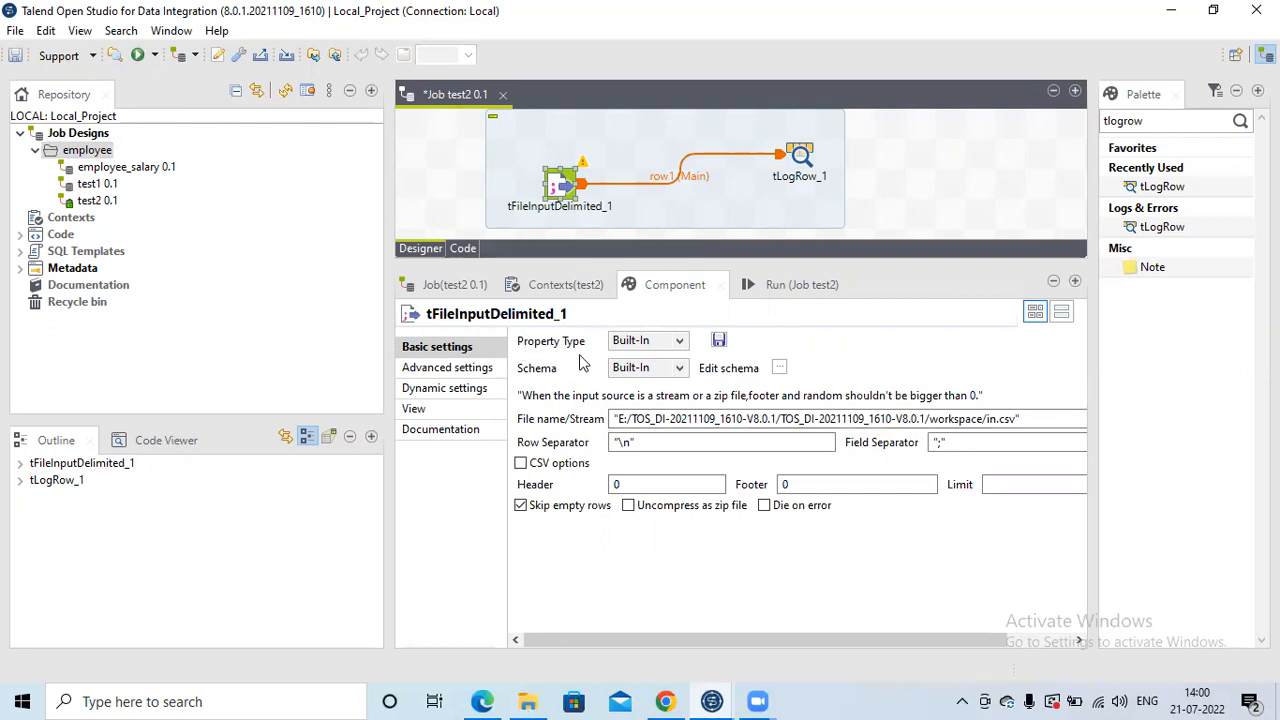
click(680, 343)
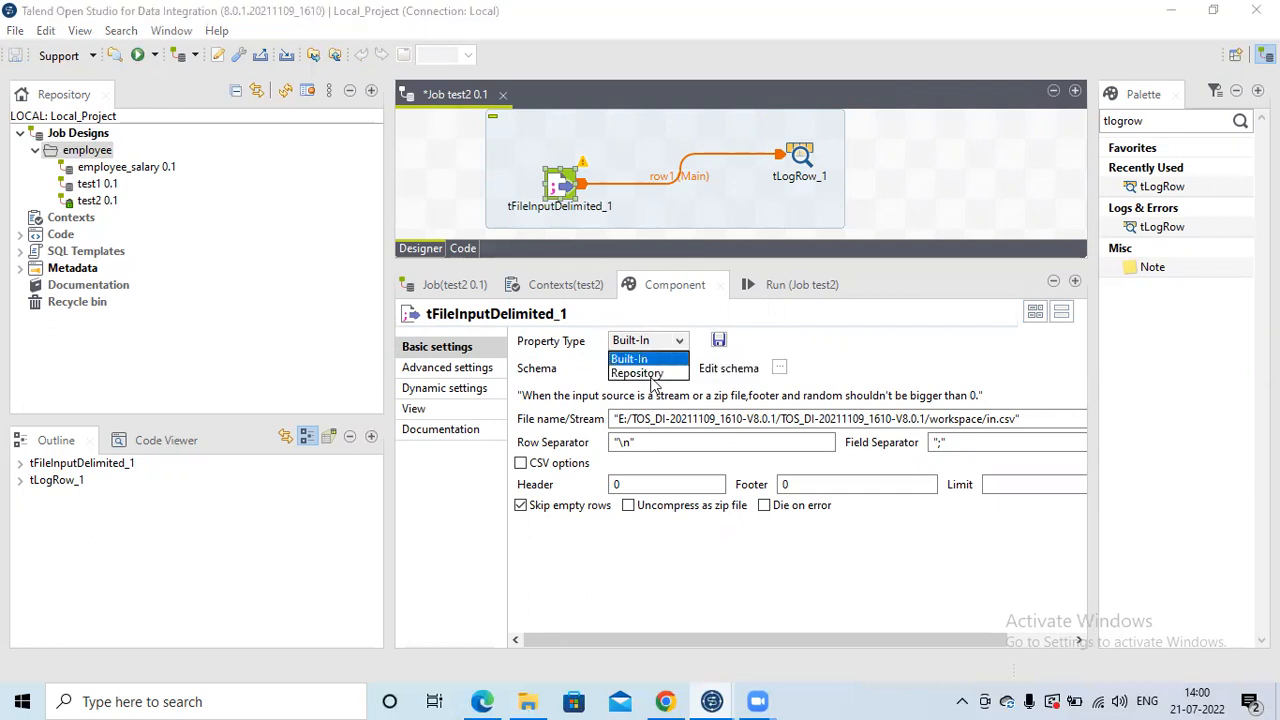
click(648, 374)
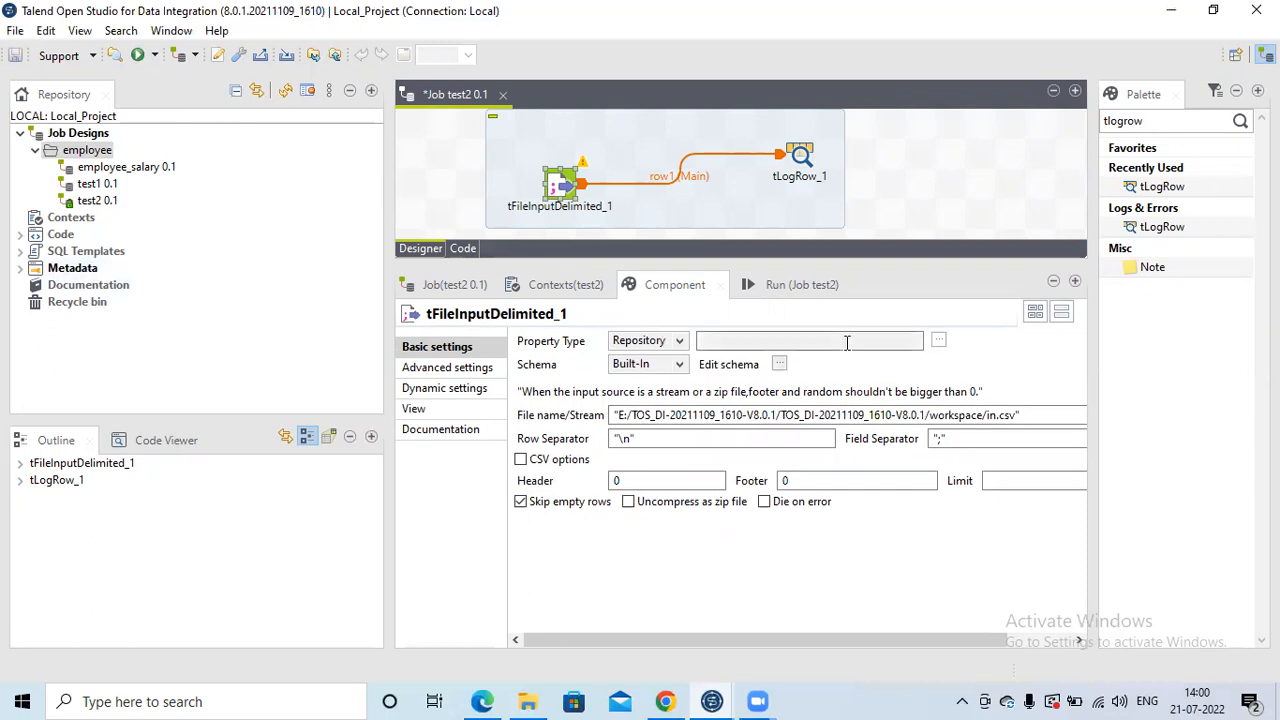
click(679, 341)
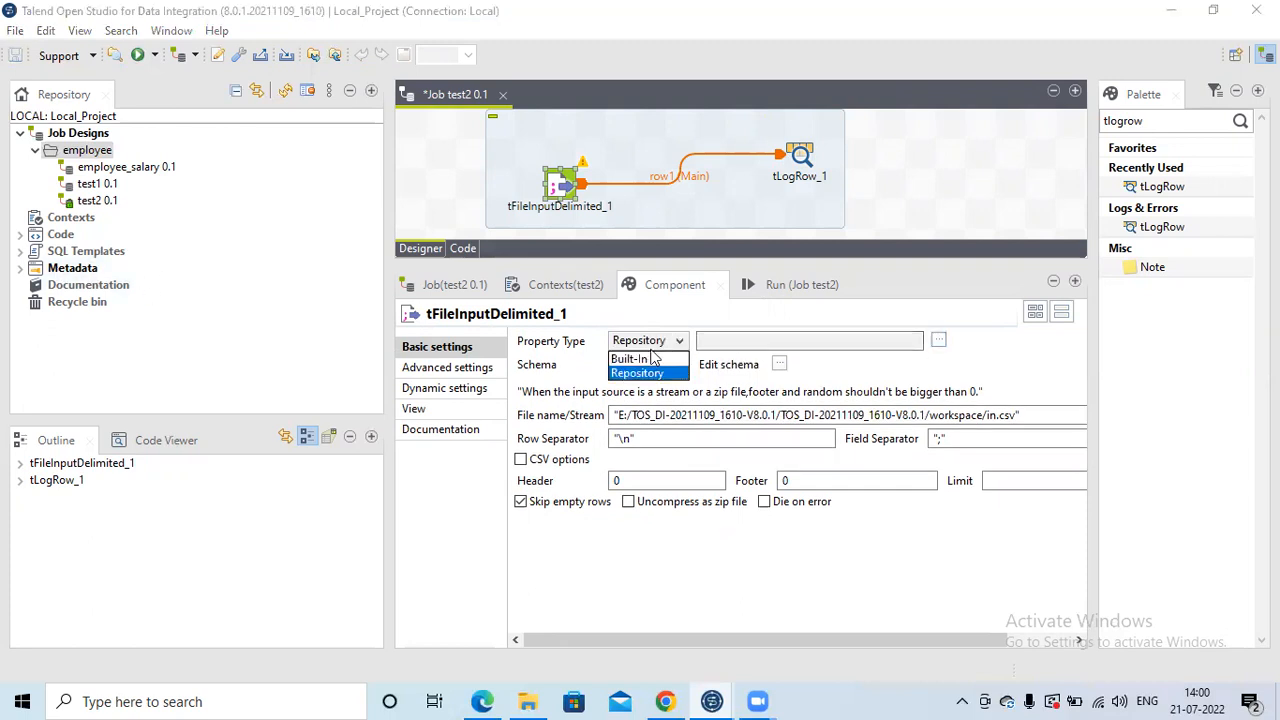
click(672, 358)
Step: Load the file input's properties from the employee_salary 0.1 repository metadata and switch its property type back to Built-In
click(679, 341)
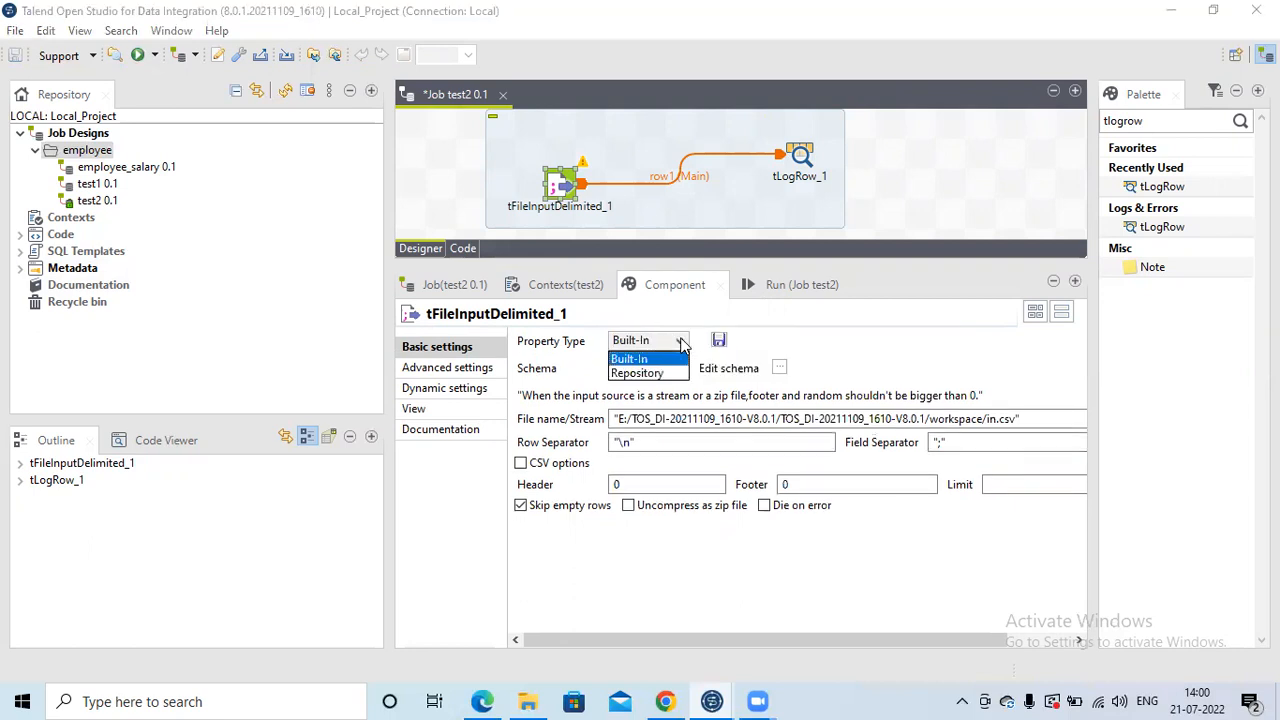
click(657, 373)
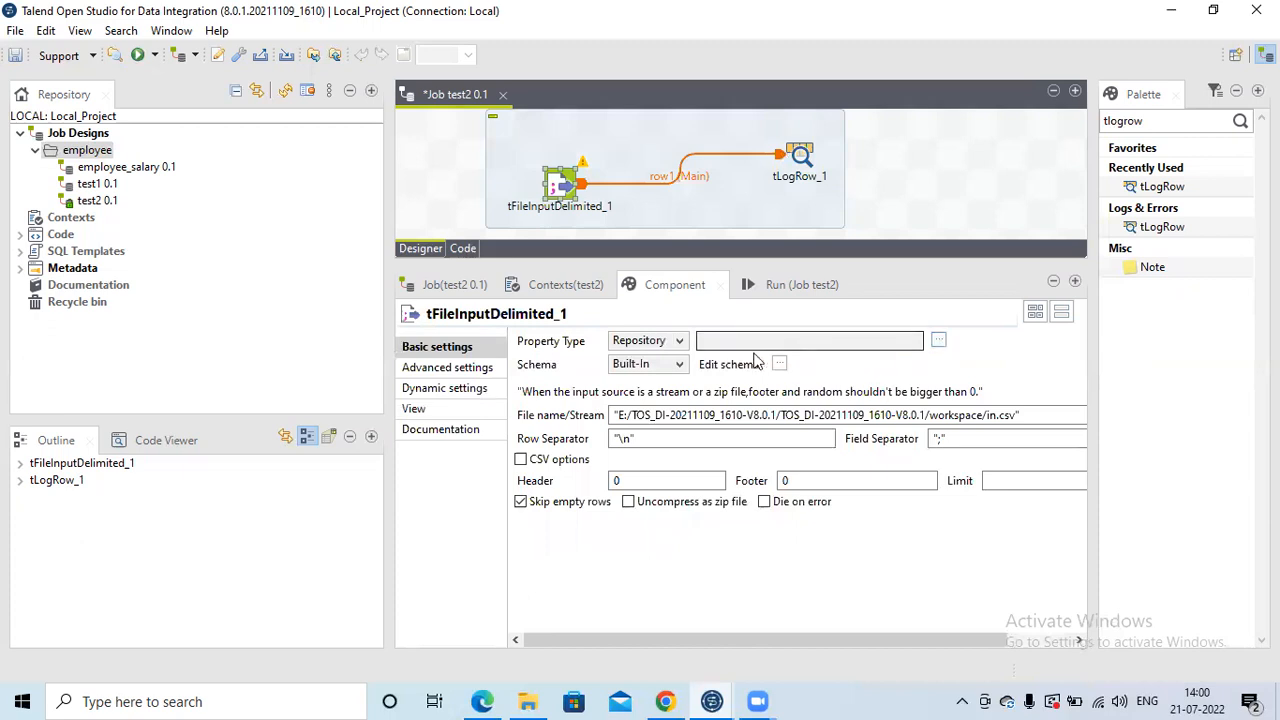
click(939, 342)
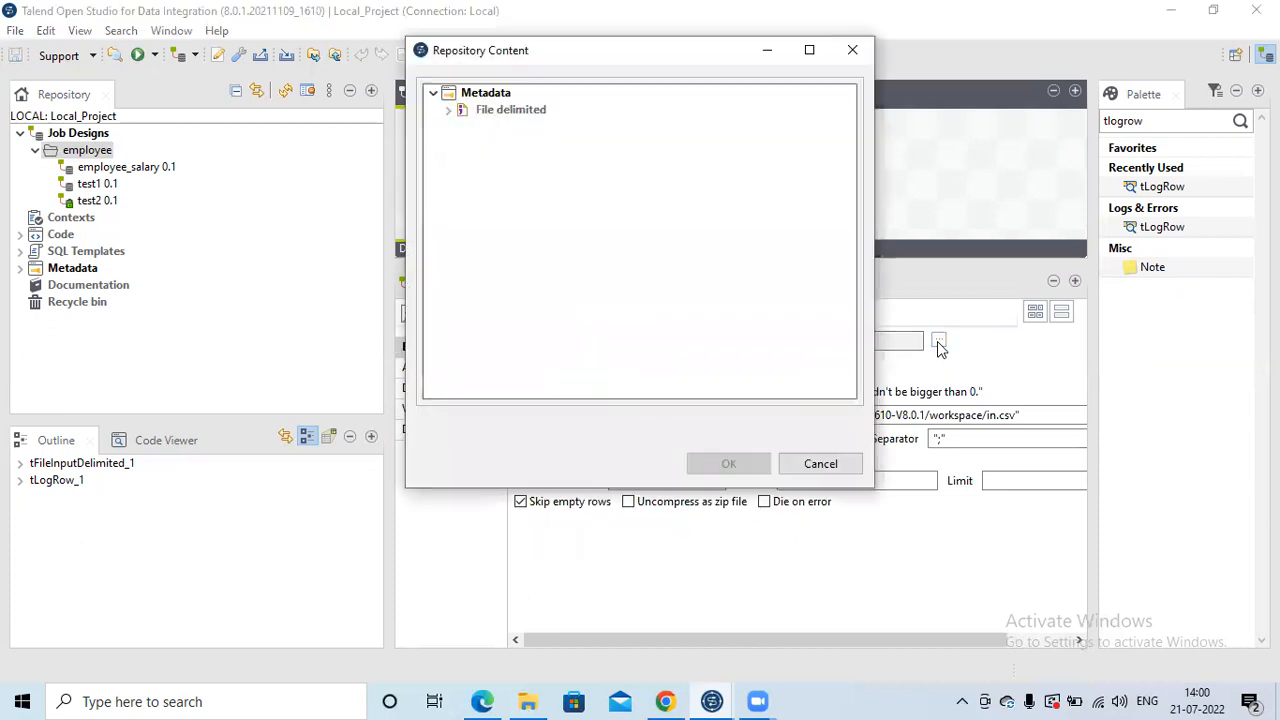
click(451, 112)
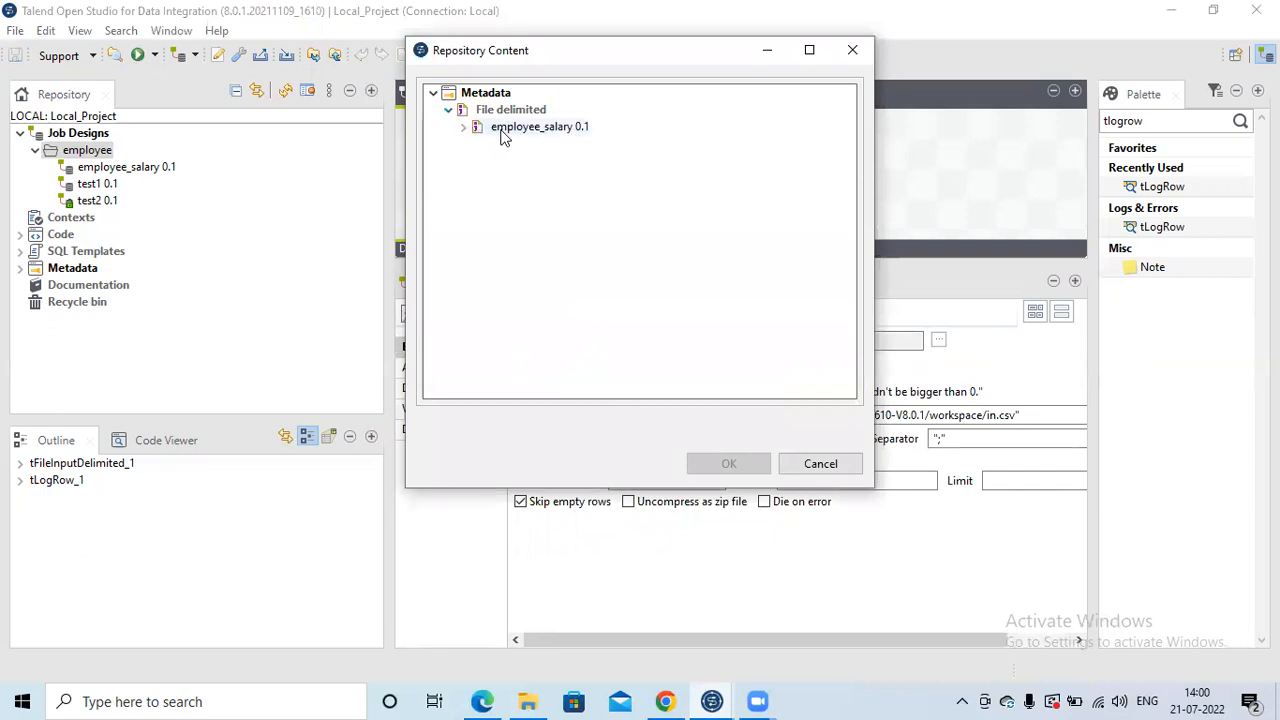
click(507, 131)
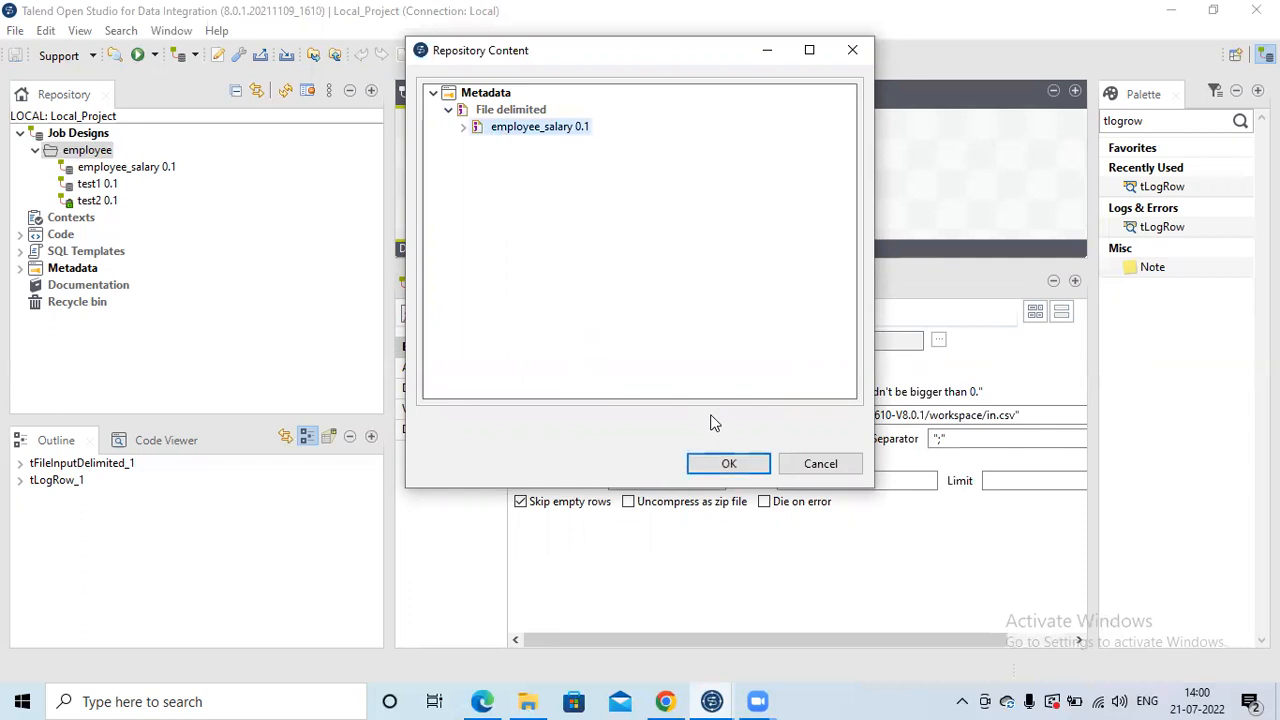
click(729, 463)
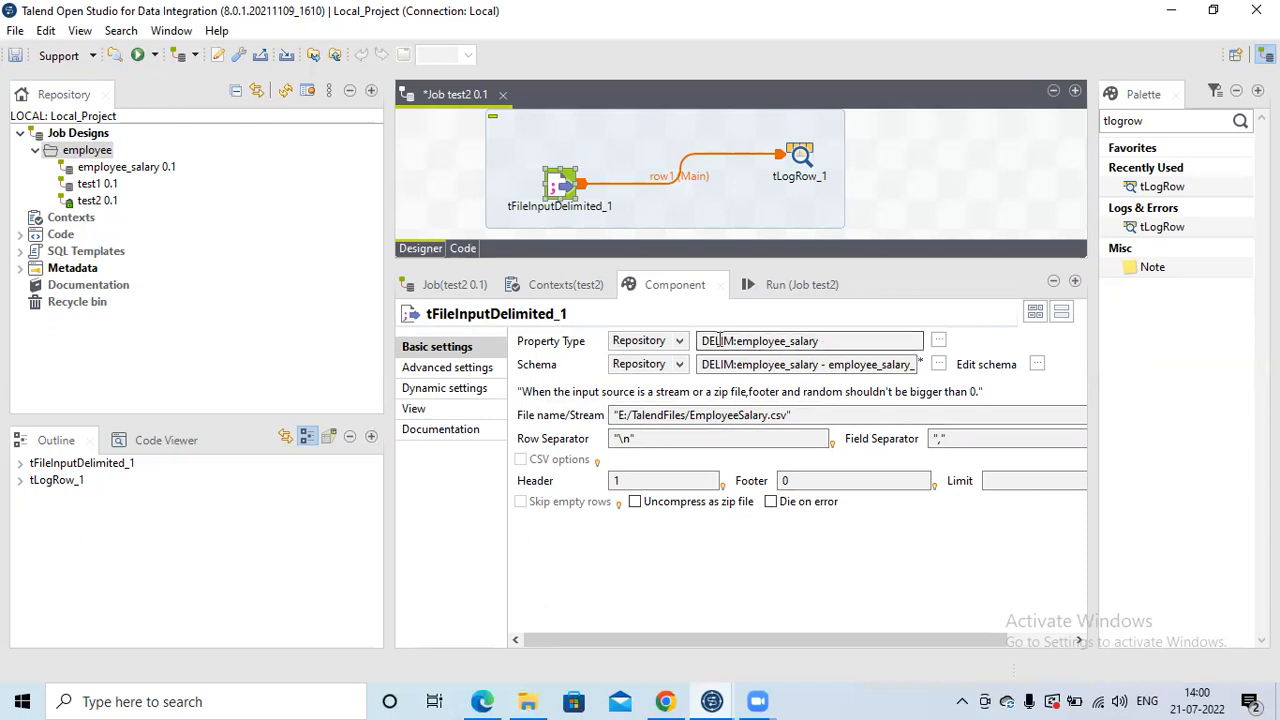
click(680, 342)
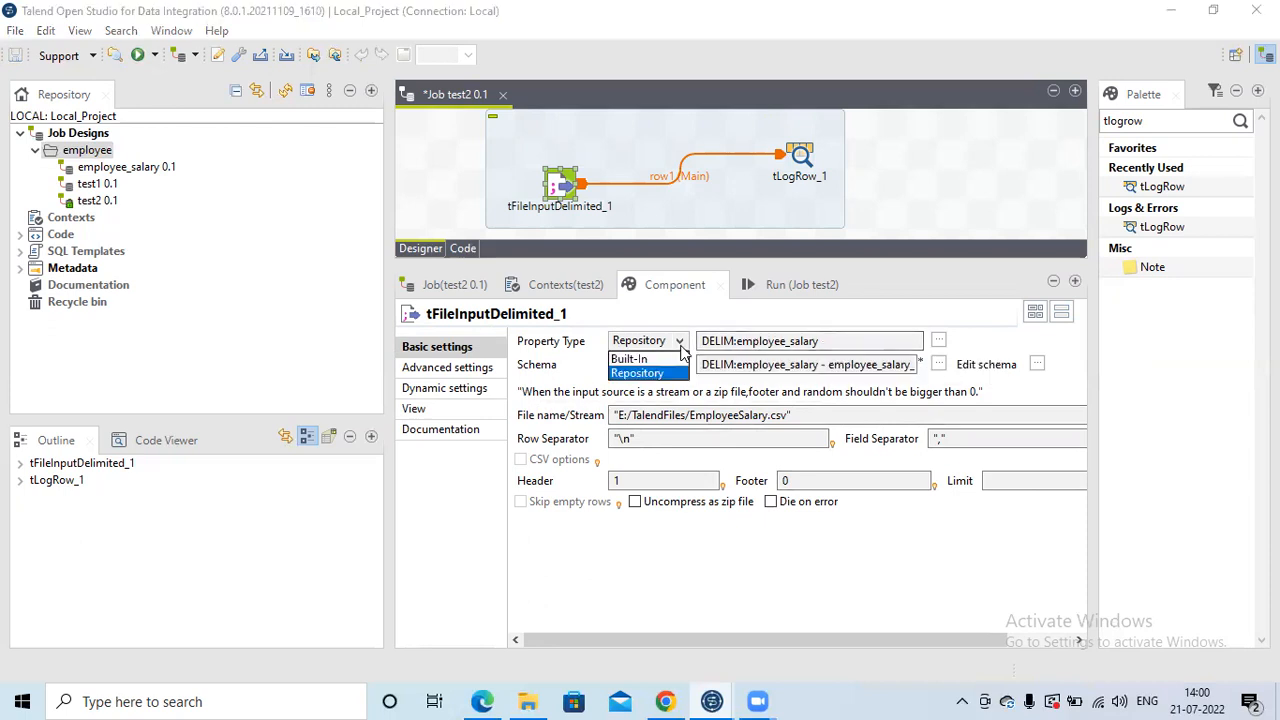
click(640, 359)
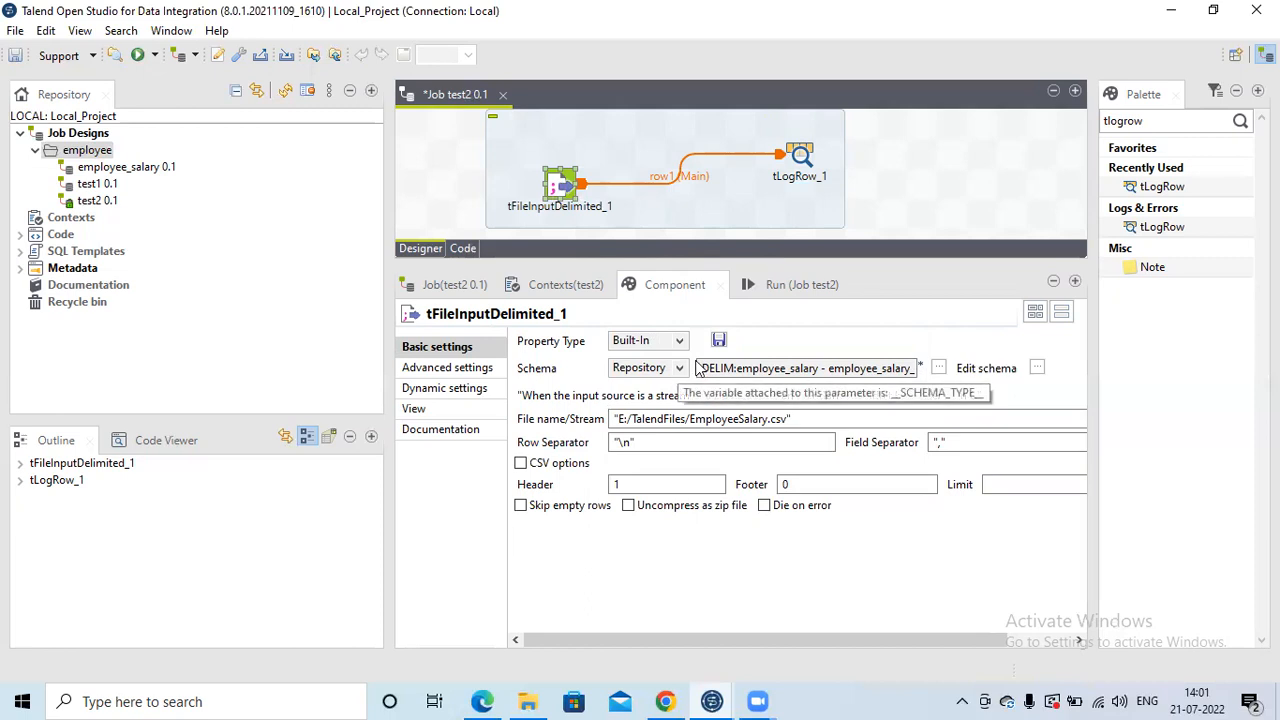
Step: Add a second tFileInputDelimited component to the job and delete tFileInputDelimited_1
click(966, 163)
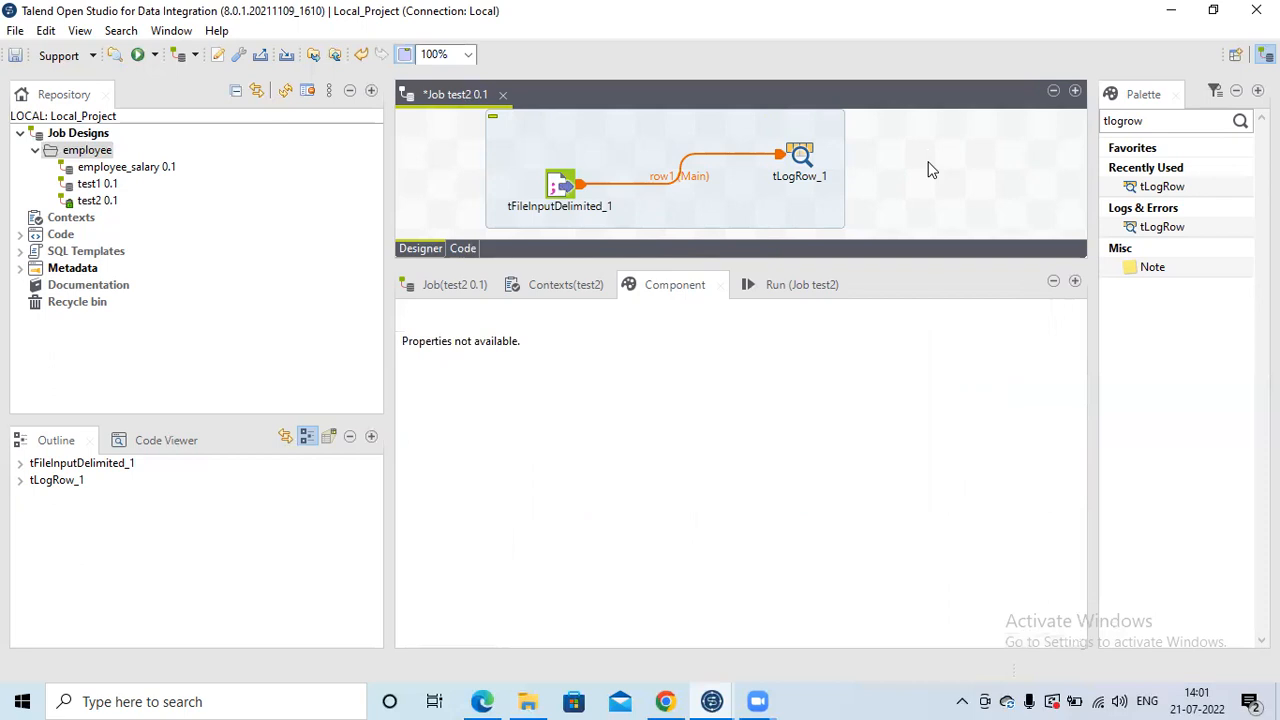
text(tfile)
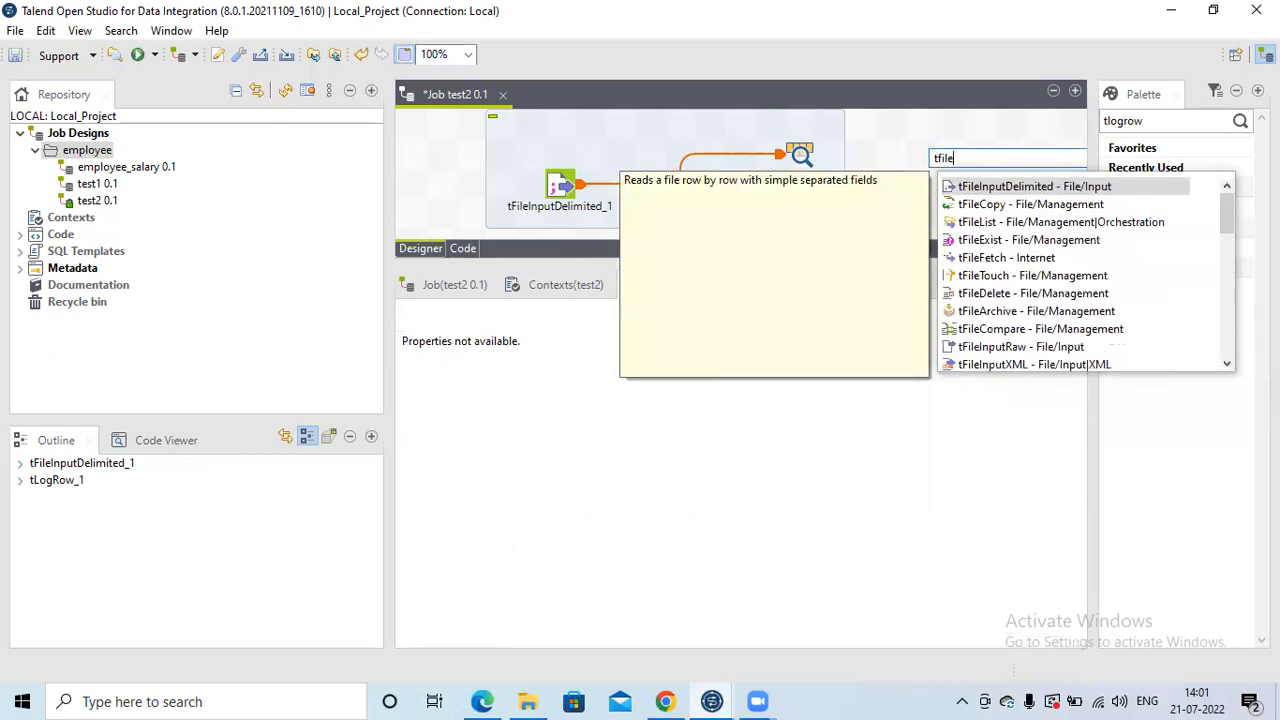
key(Return)
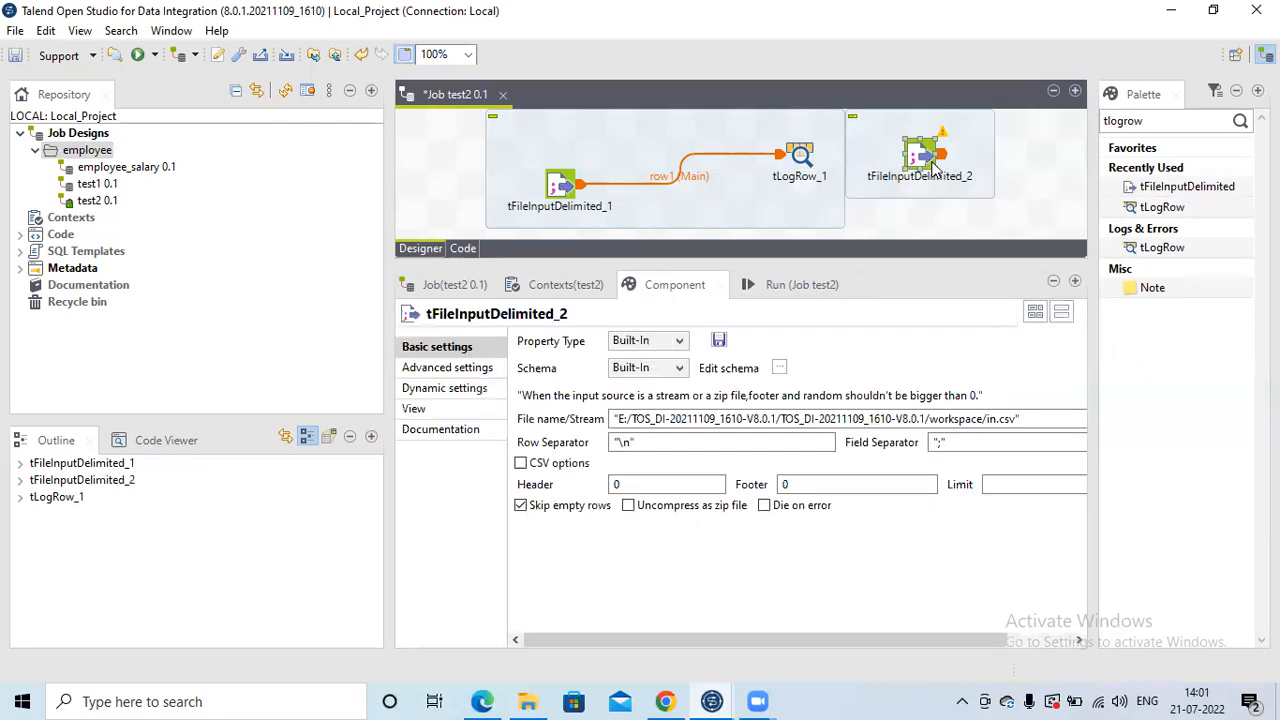
click(565, 197)
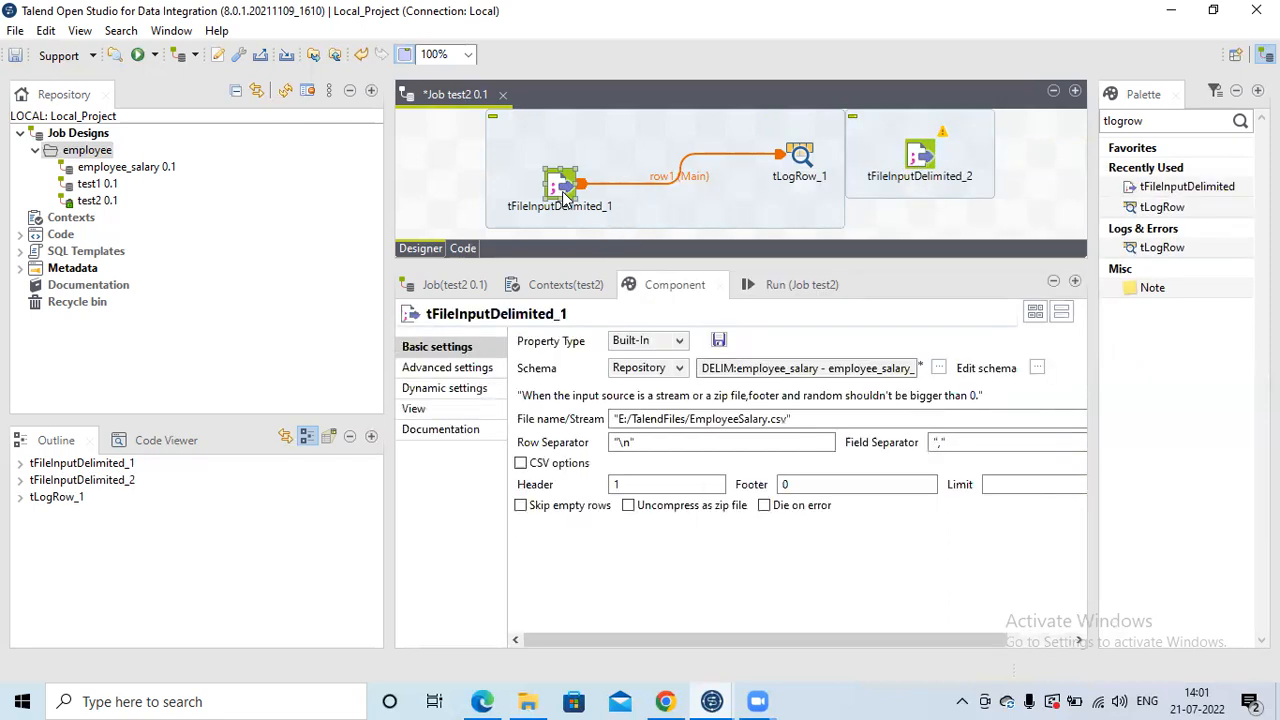
key(Delete)
Step: Place tFileInputDelimited_2 before tLogRow_1 and link them with a main row, taking over the target component's schema
drag(926, 160, 789, 159)
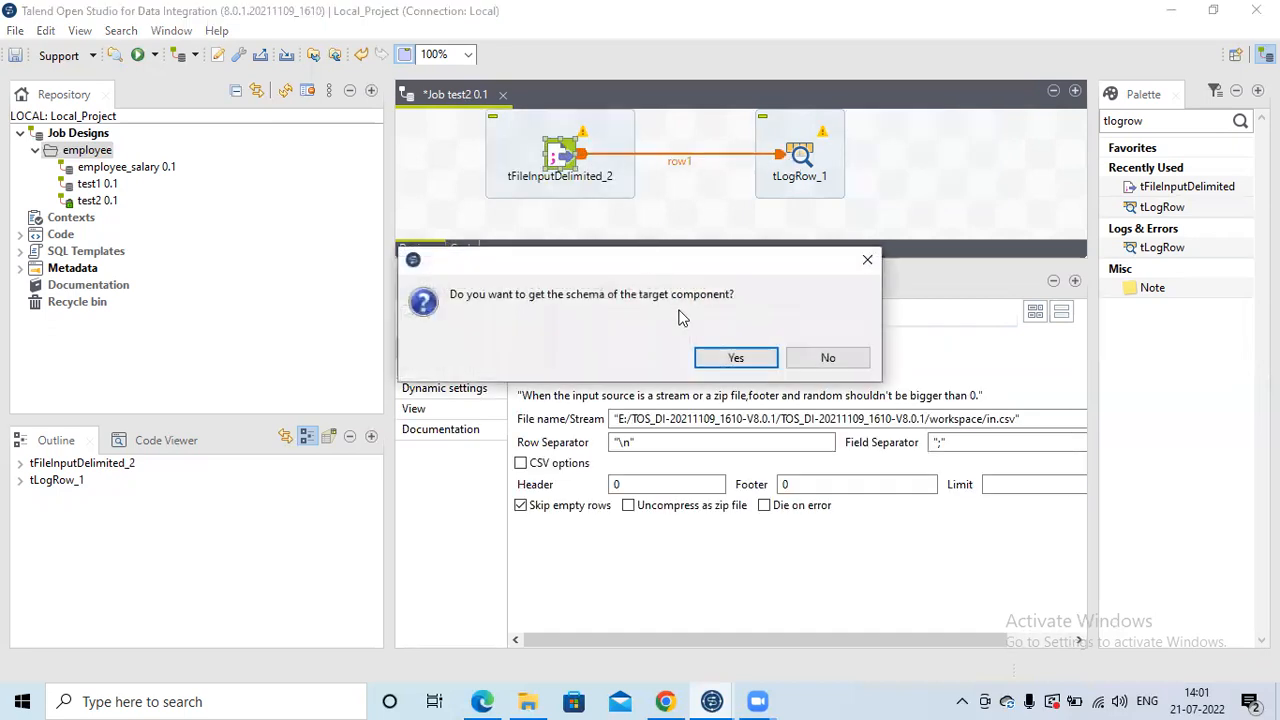
click(729, 360)
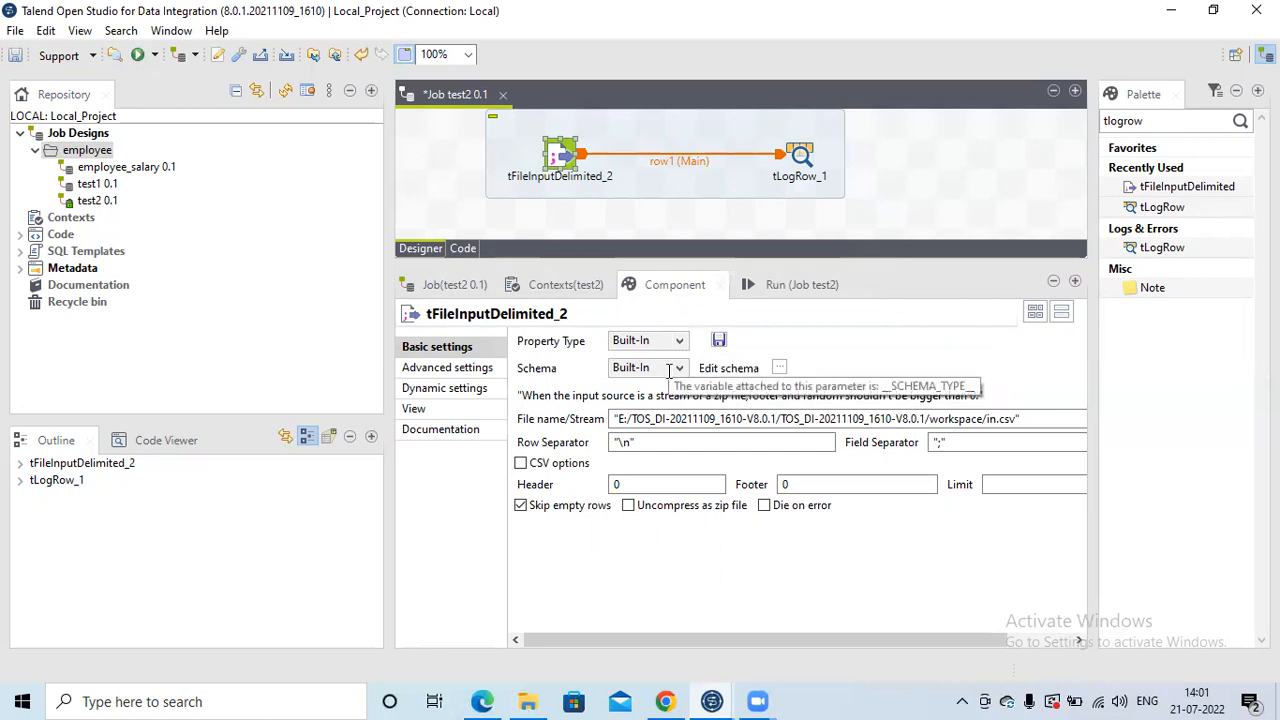
Step: Inspect the built-in schema of tFileInputDelimited_2 without changing it, and delete tLogRow_1 from the job
click(779, 369)
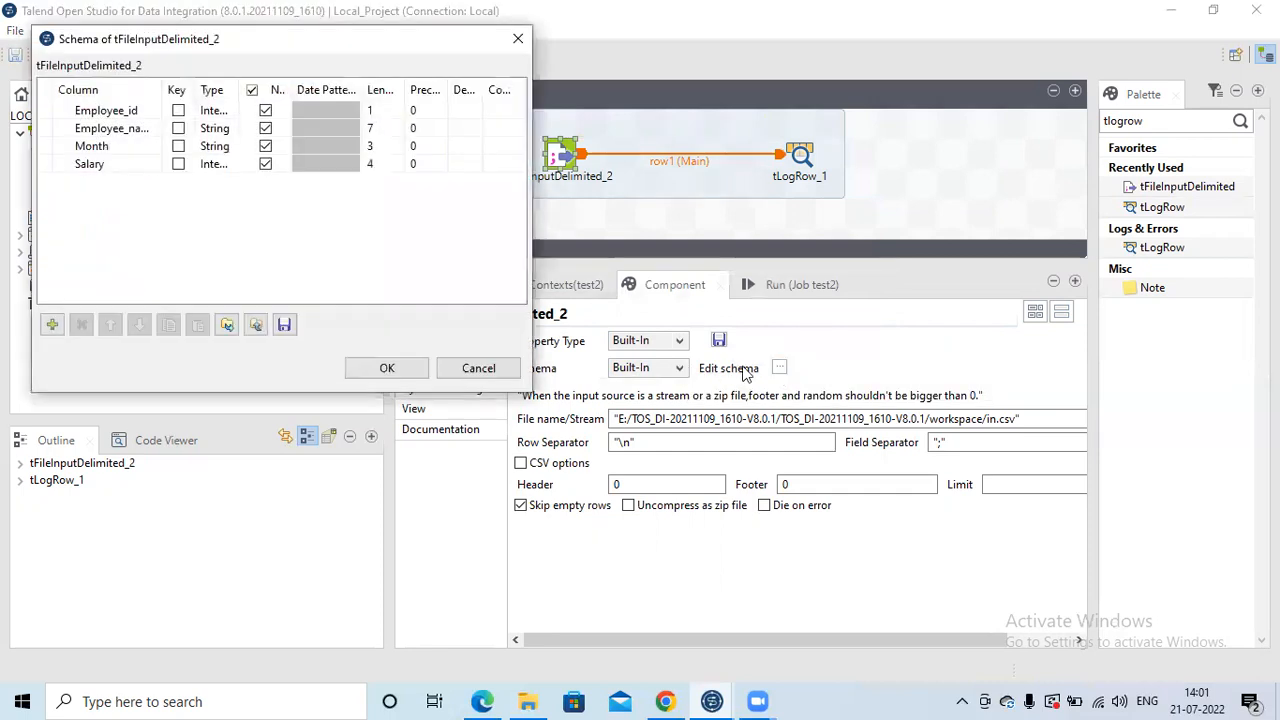
click(485, 367)
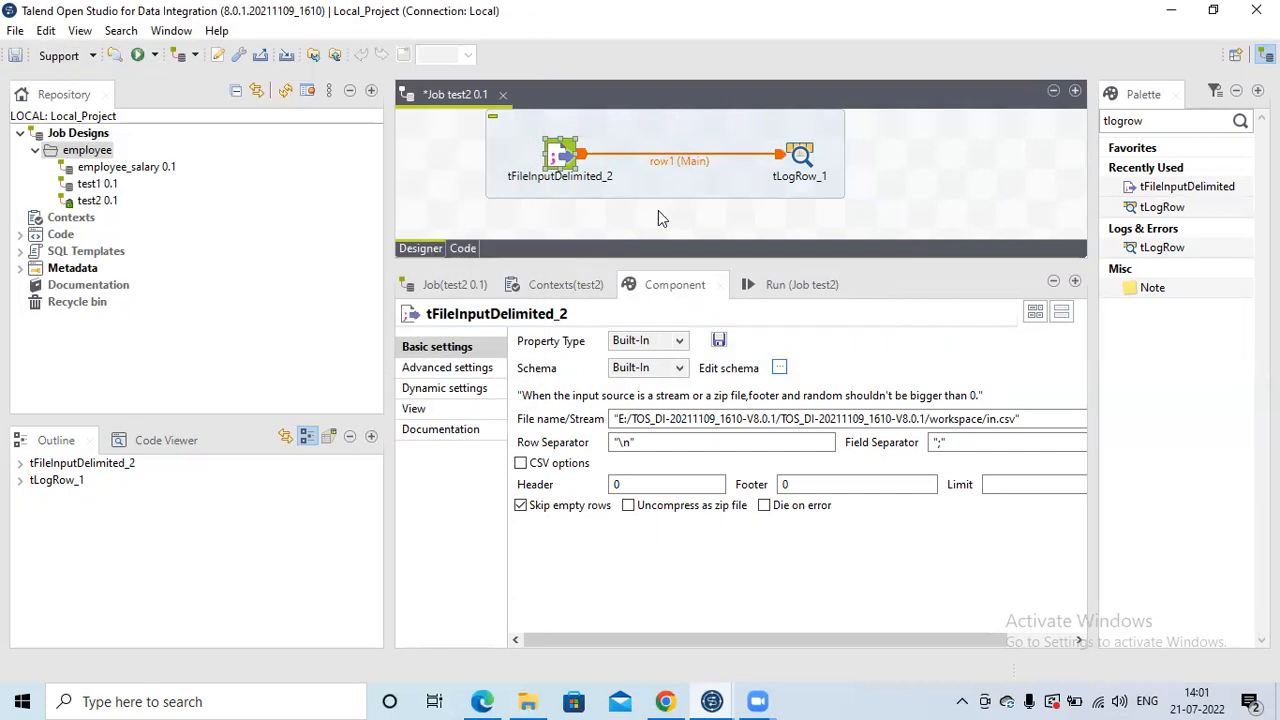
click(800, 160)
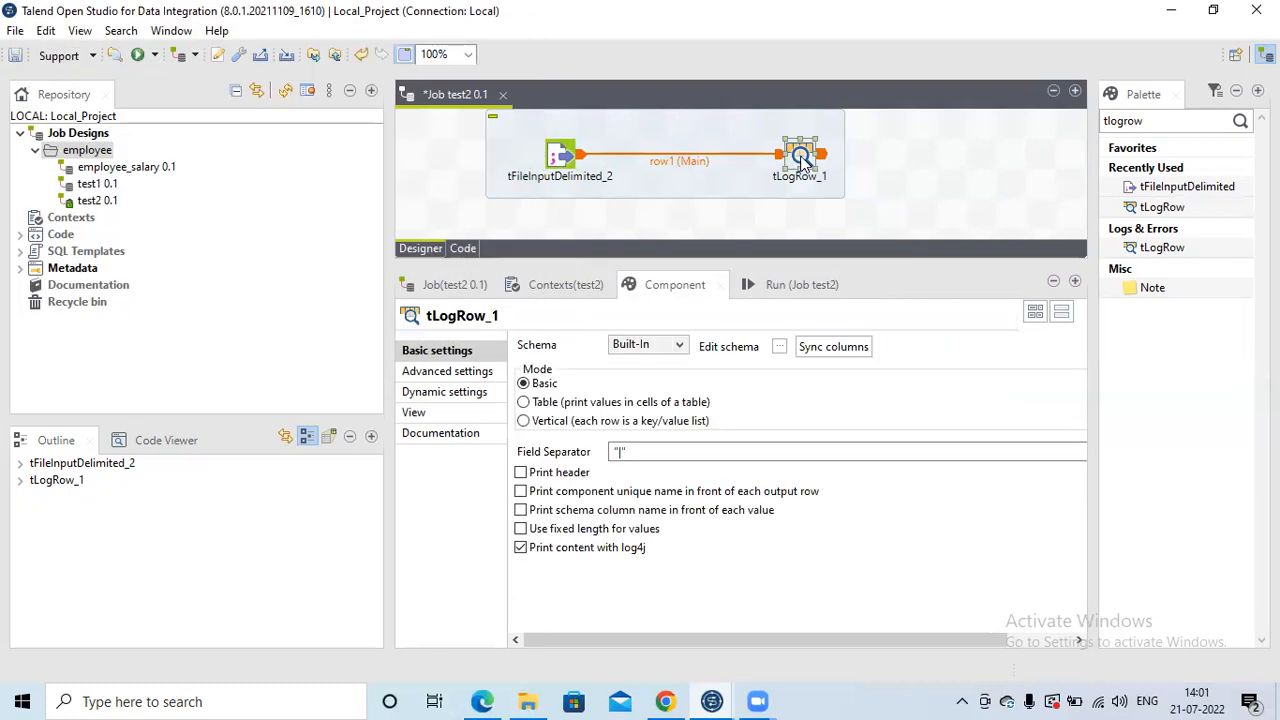
key(Delete)
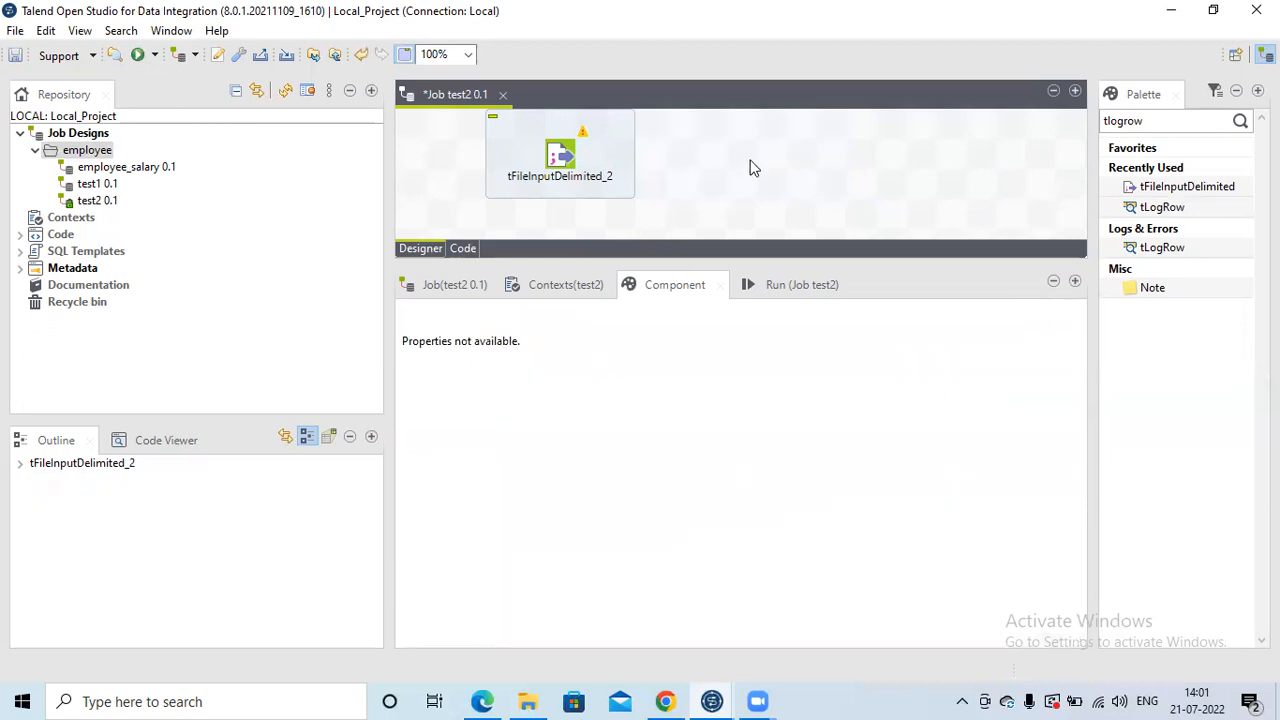
Step: Check which columns the schema of the unconnected tFileInputDelimited_2 contains, and close it without changes
click(565, 160)
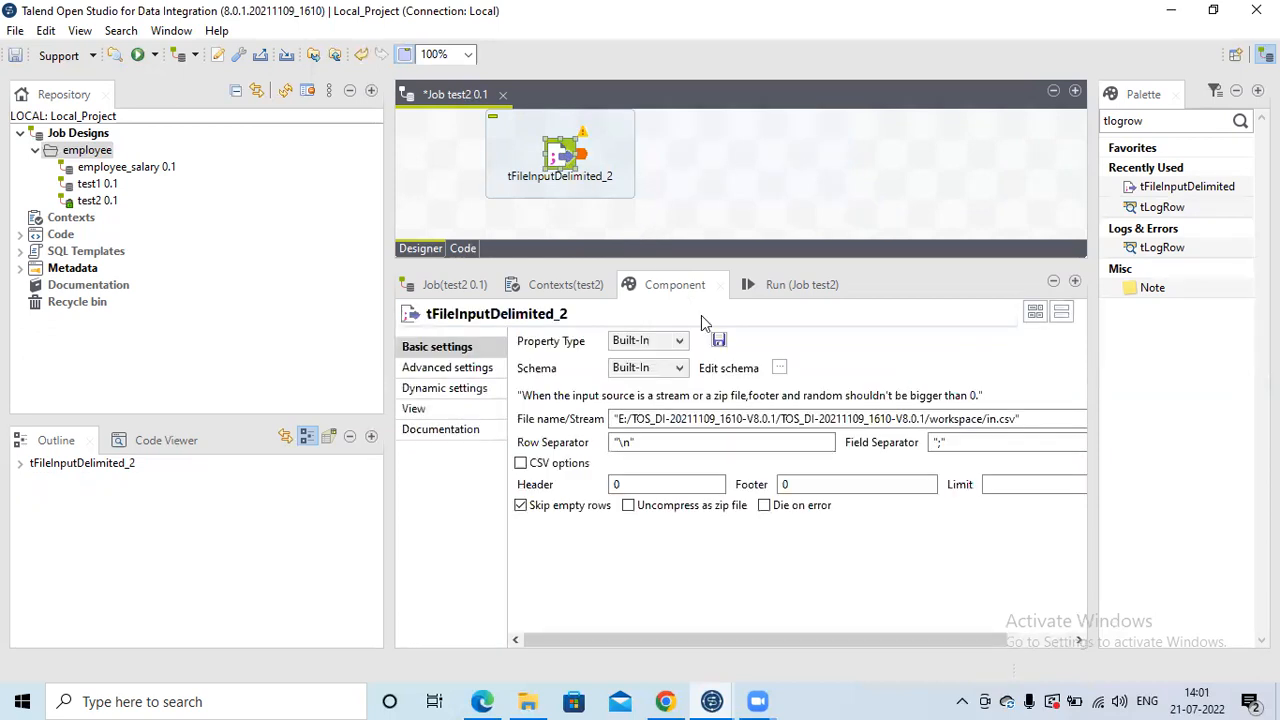
click(779, 367)
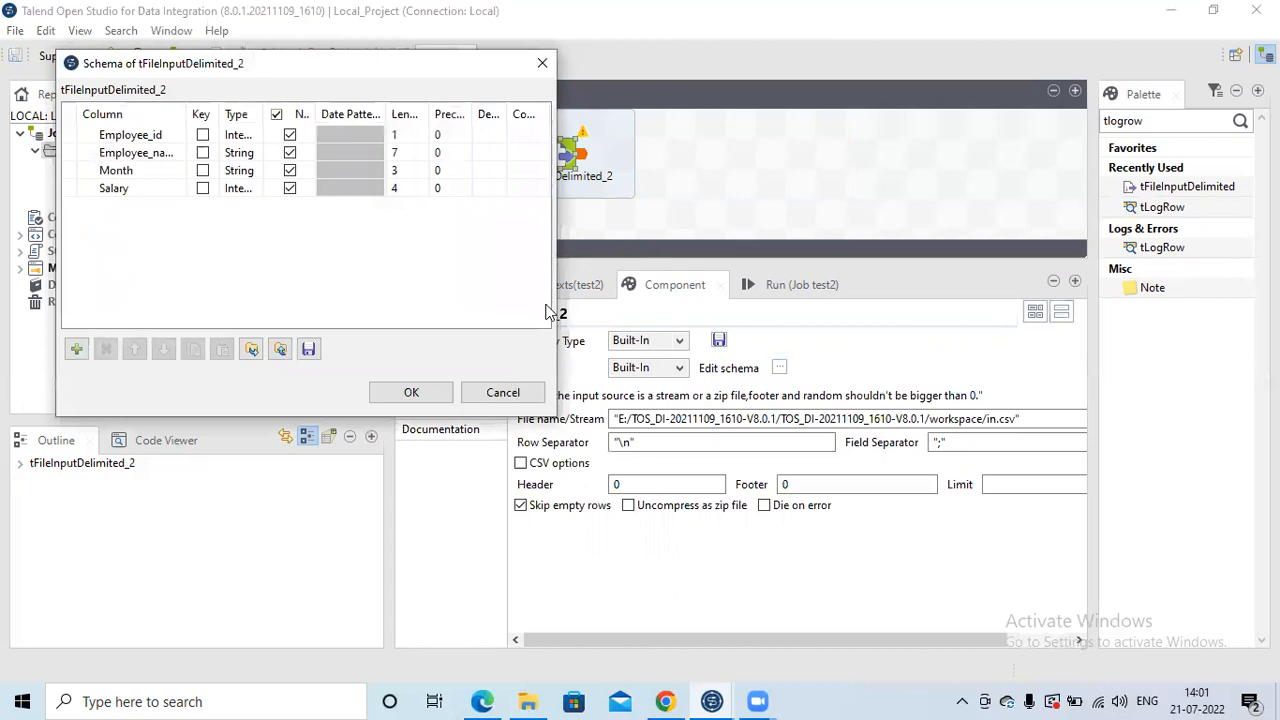
click(500, 390)
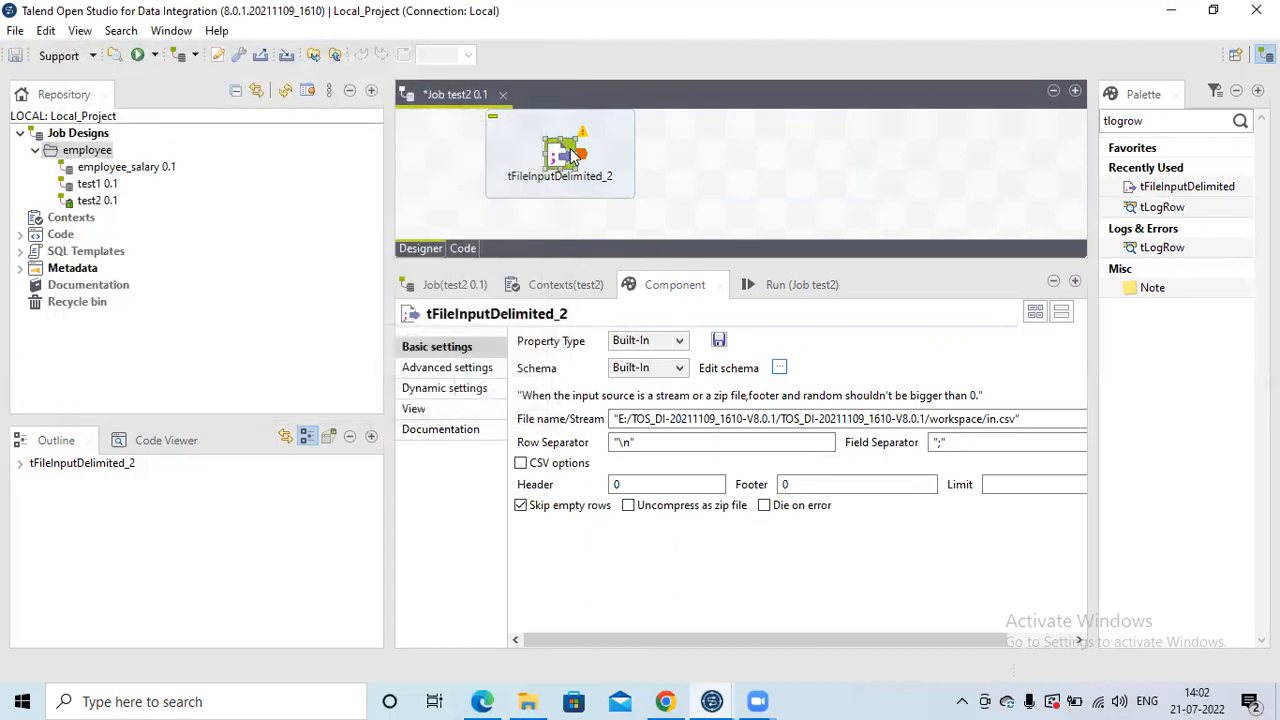
Step: Delete tFileInputDelimited_2 and add a fresh tFileInputDelimited component to the job
click(573, 153)
key(Delete)
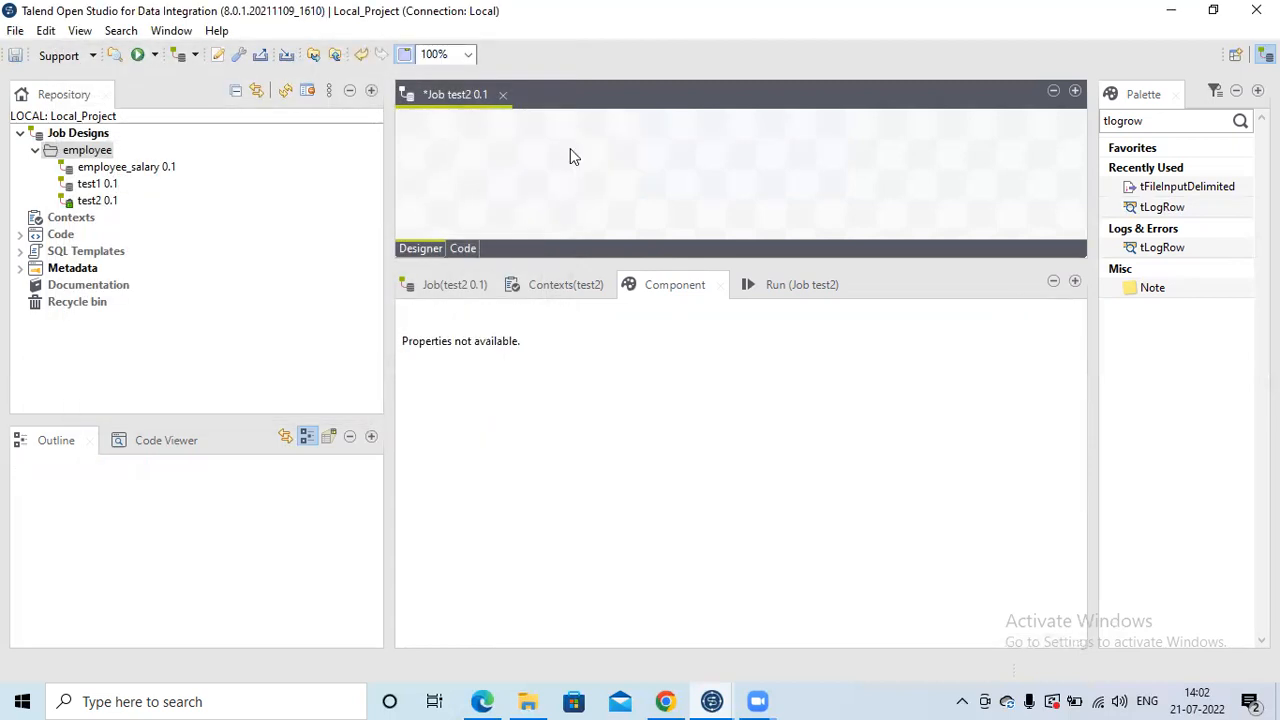
text(tfile)
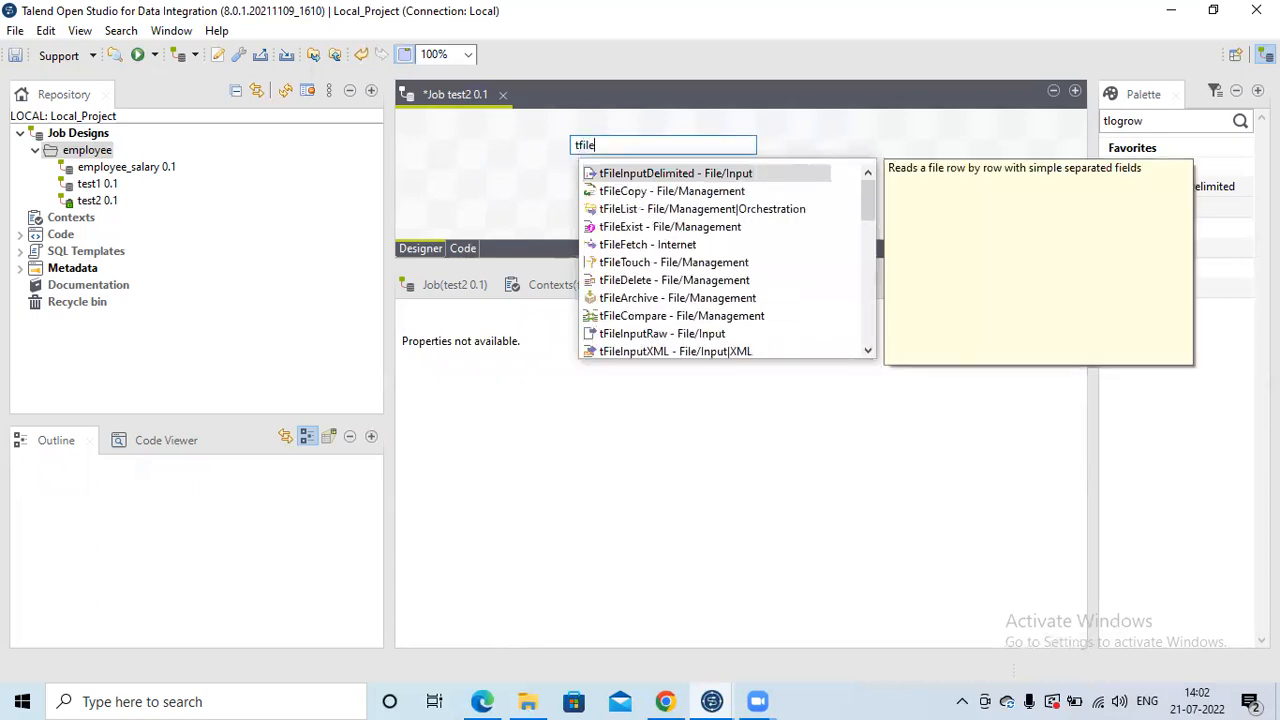
key(Return)
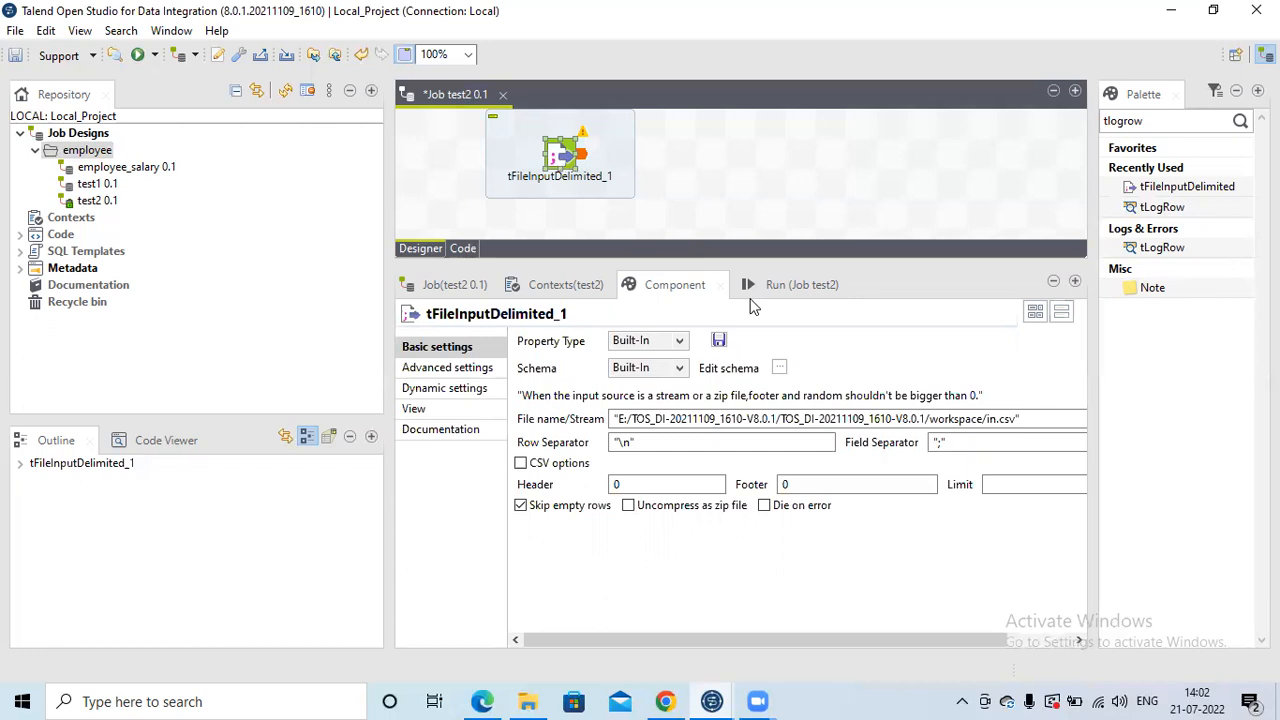
Step: Add a column named employee_id to the built-in schema of tFileInputDelimited_1, keeping its type as String
click(781, 369)
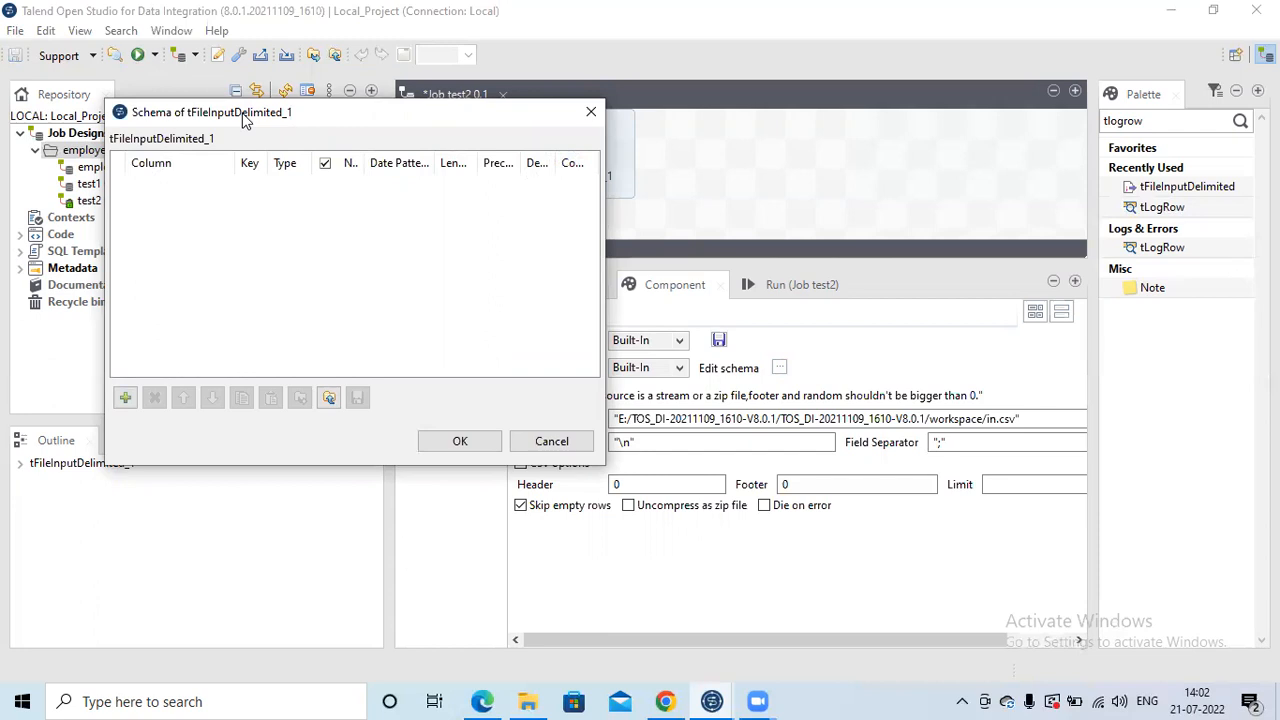
drag(245, 118, 1019, 211)
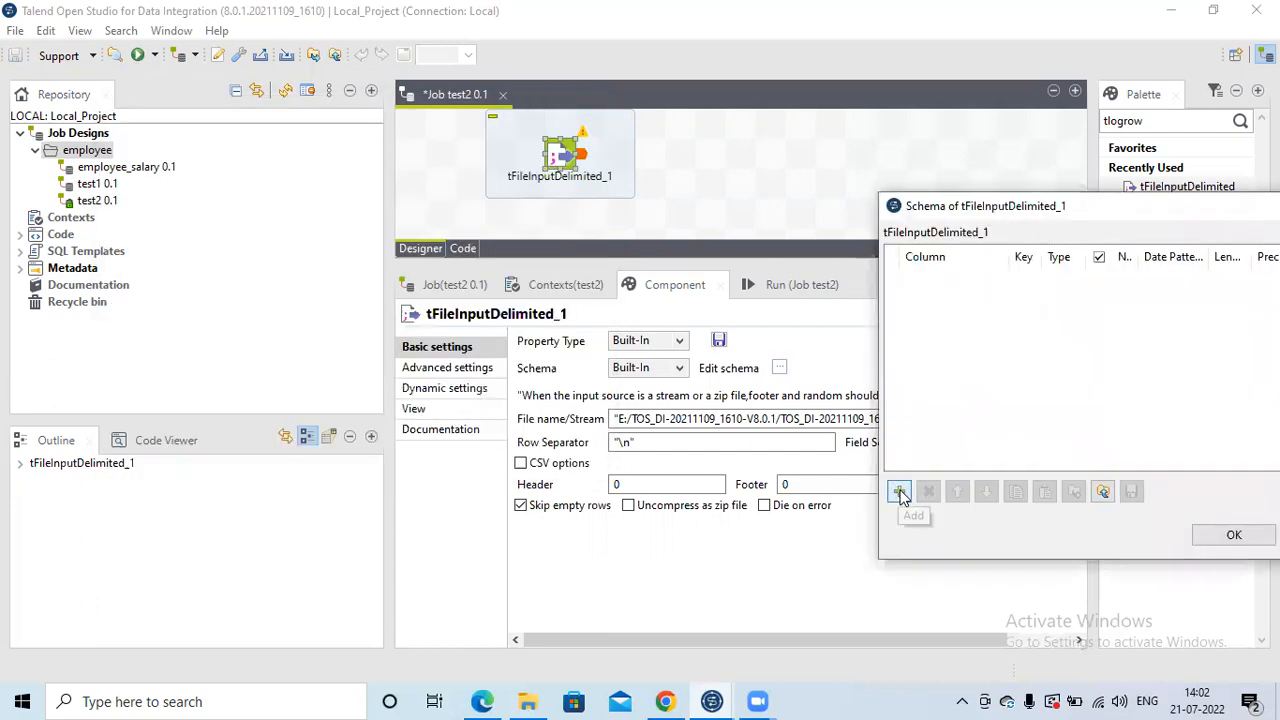
click(898, 490)
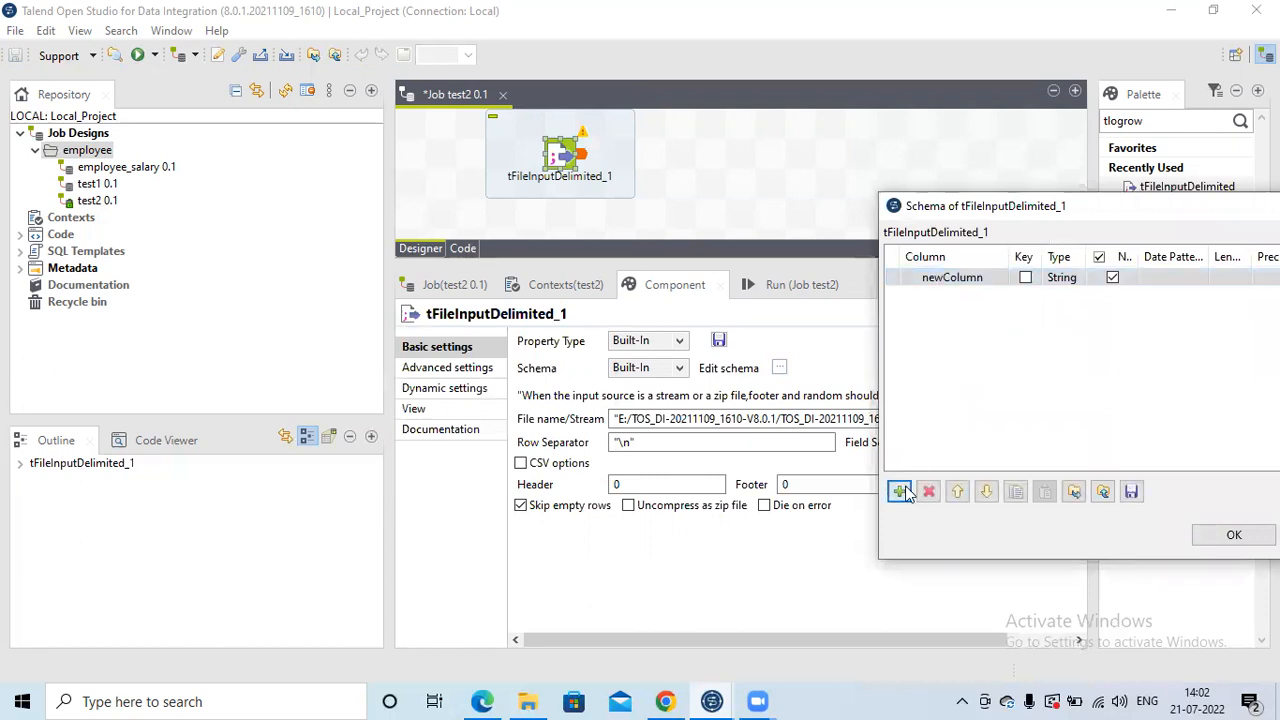
drag(962, 208, 800, 184)
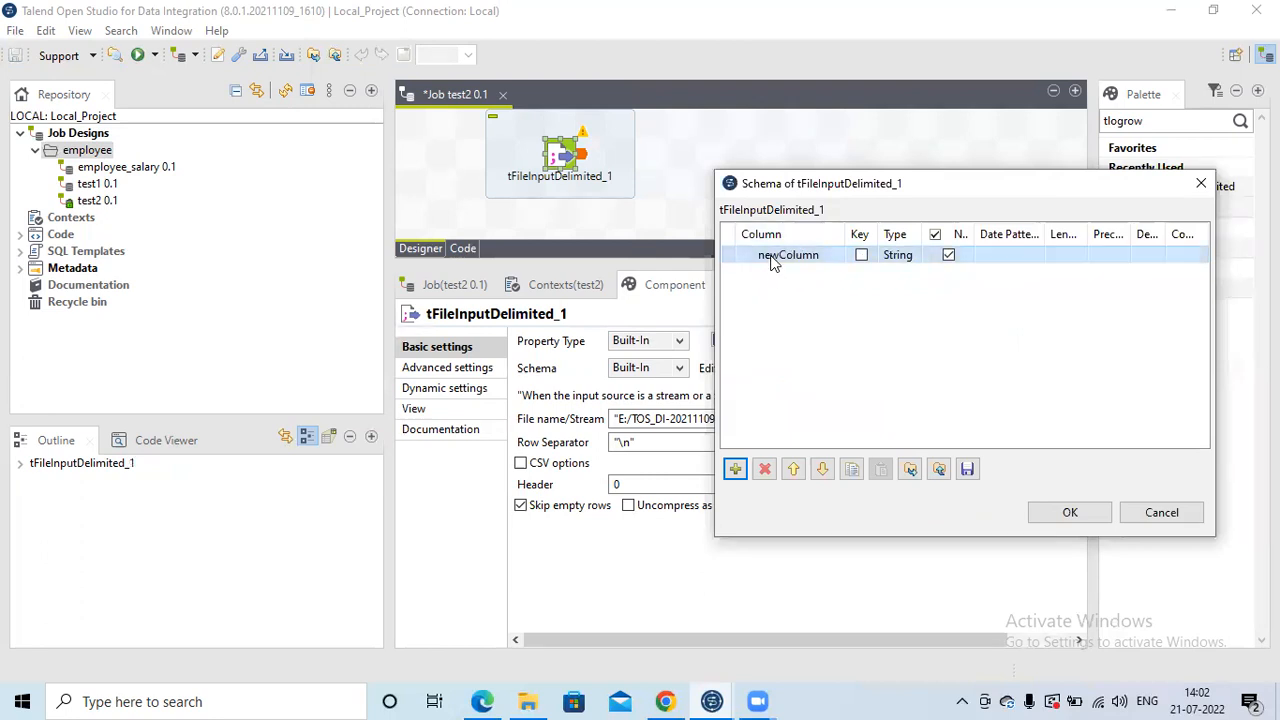
click(771, 258)
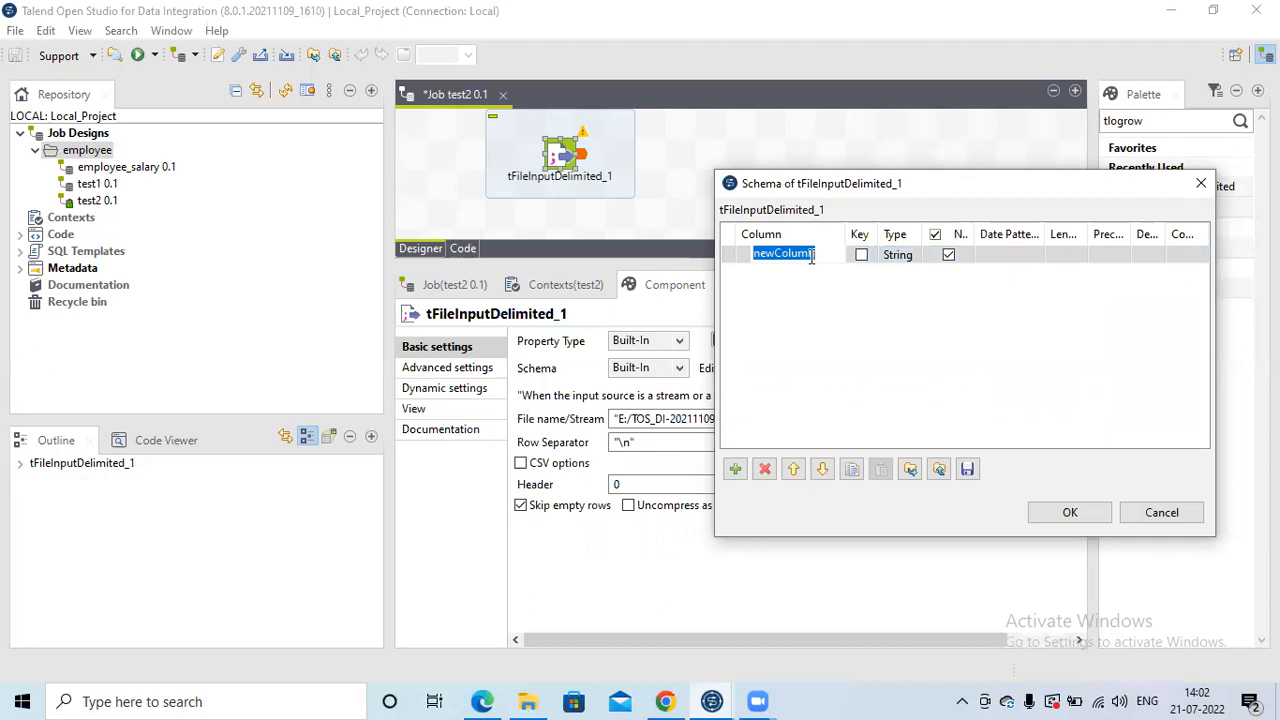
text(employee_id)
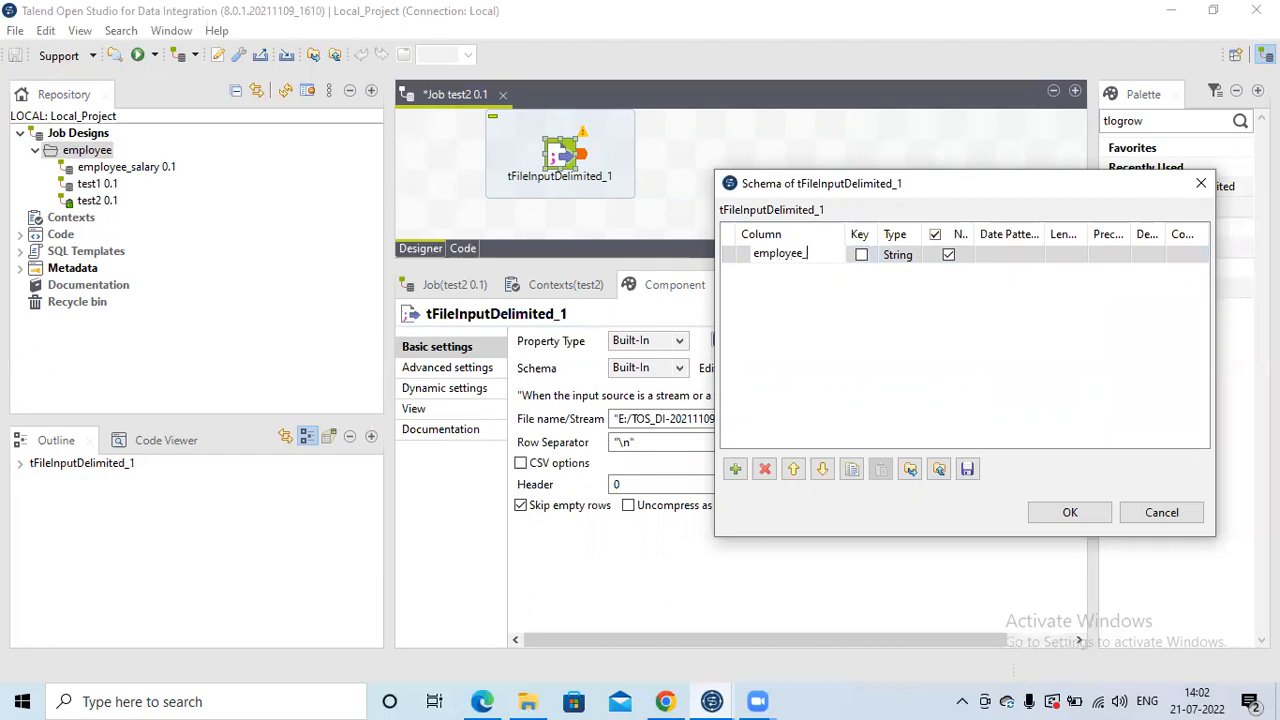
click(889, 256)
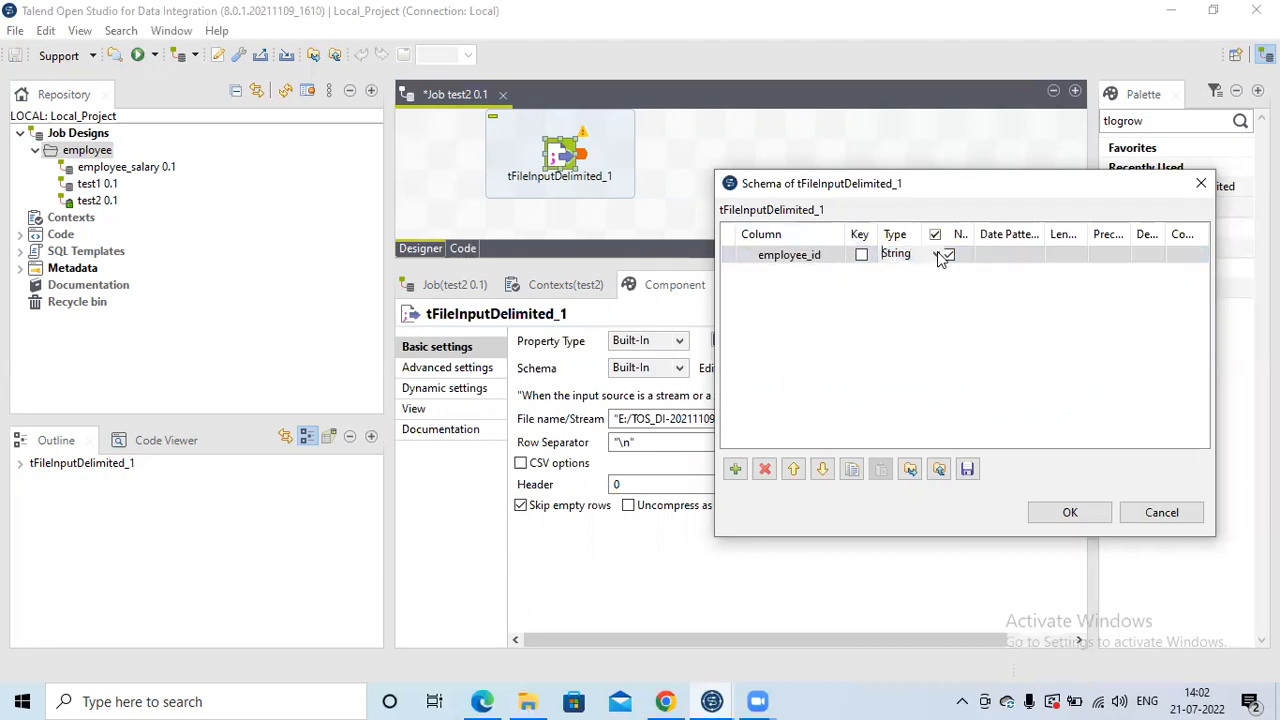
click(937, 256)
click(738, 428)
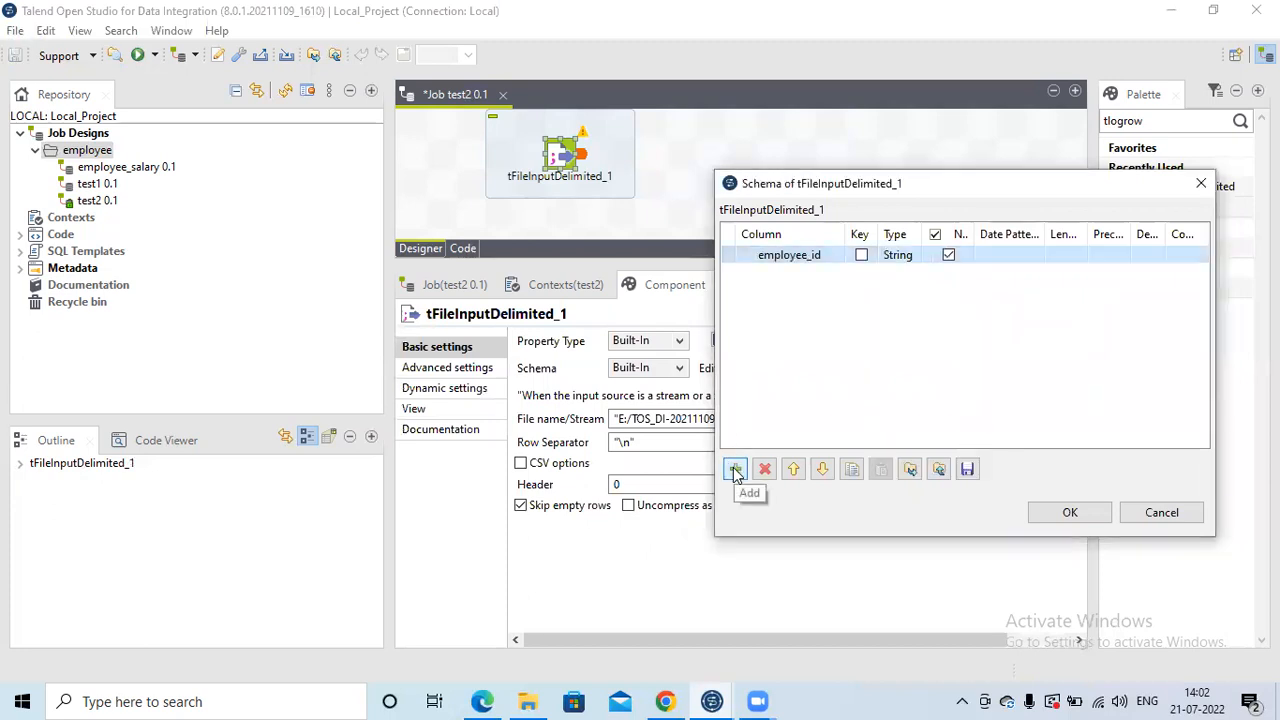
Step: Add a second schema column of type String and name it employeename
click(735, 470)
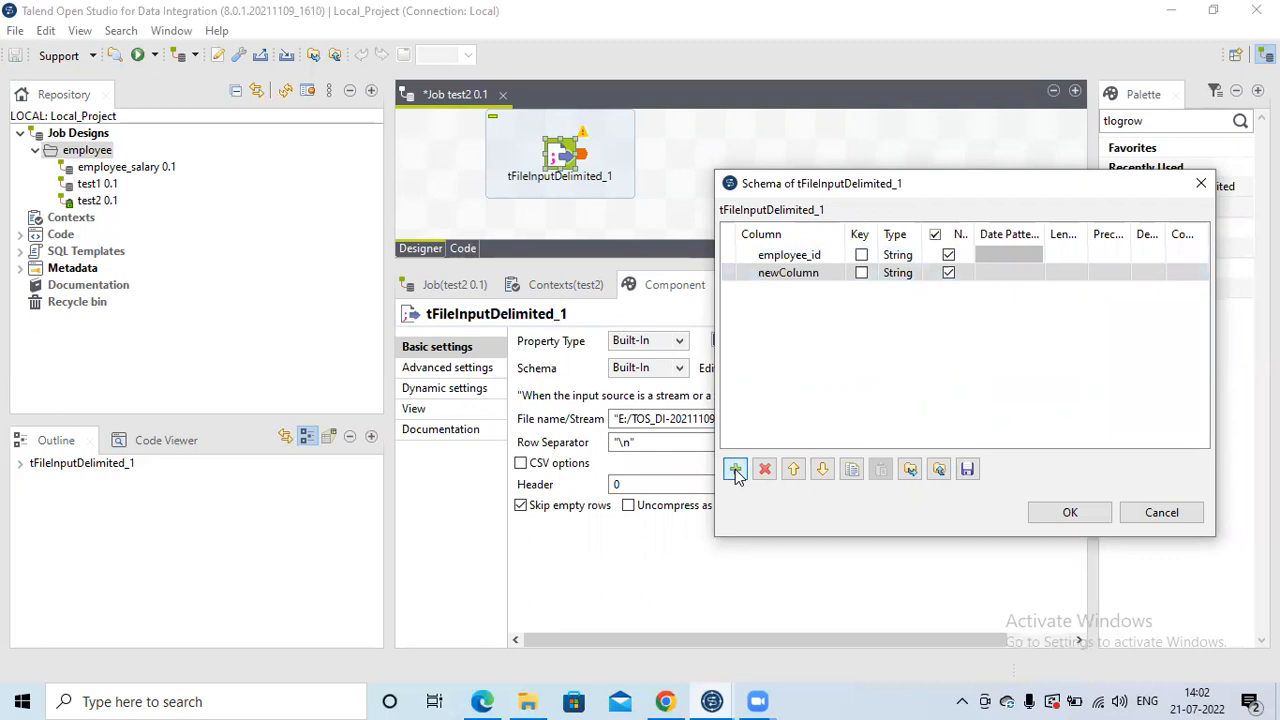
click(799, 273)
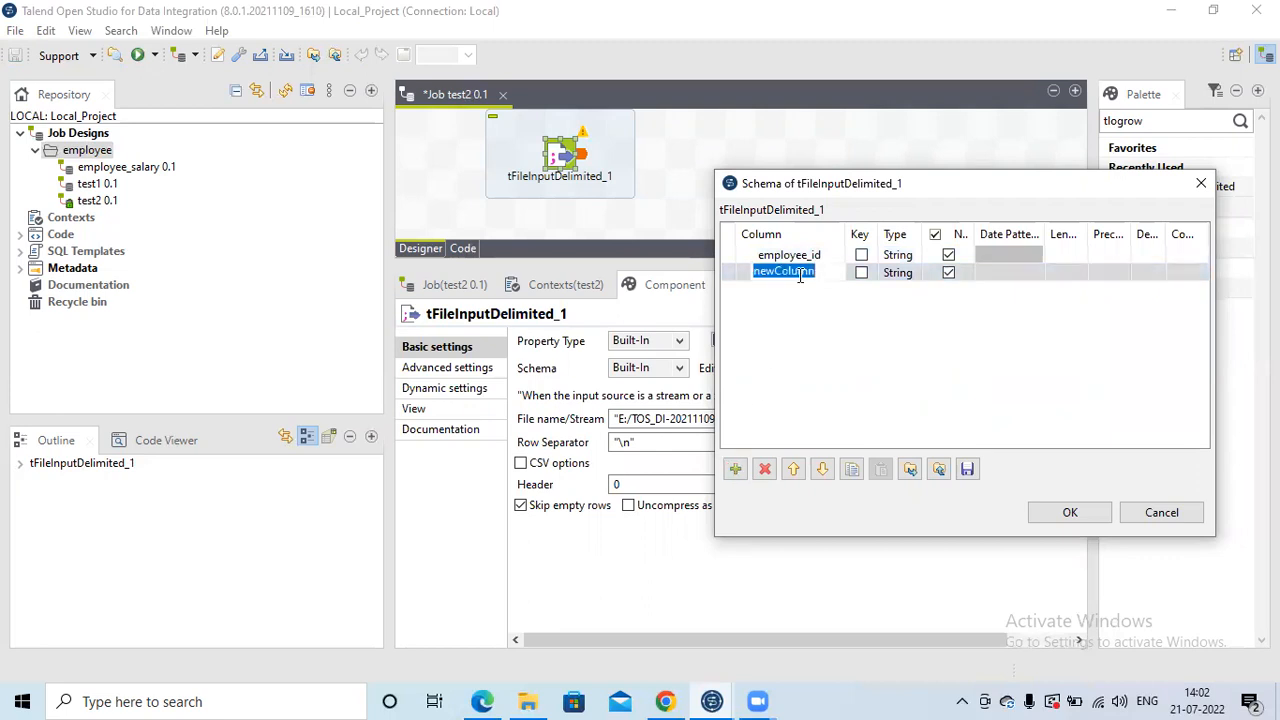
text(employyename)
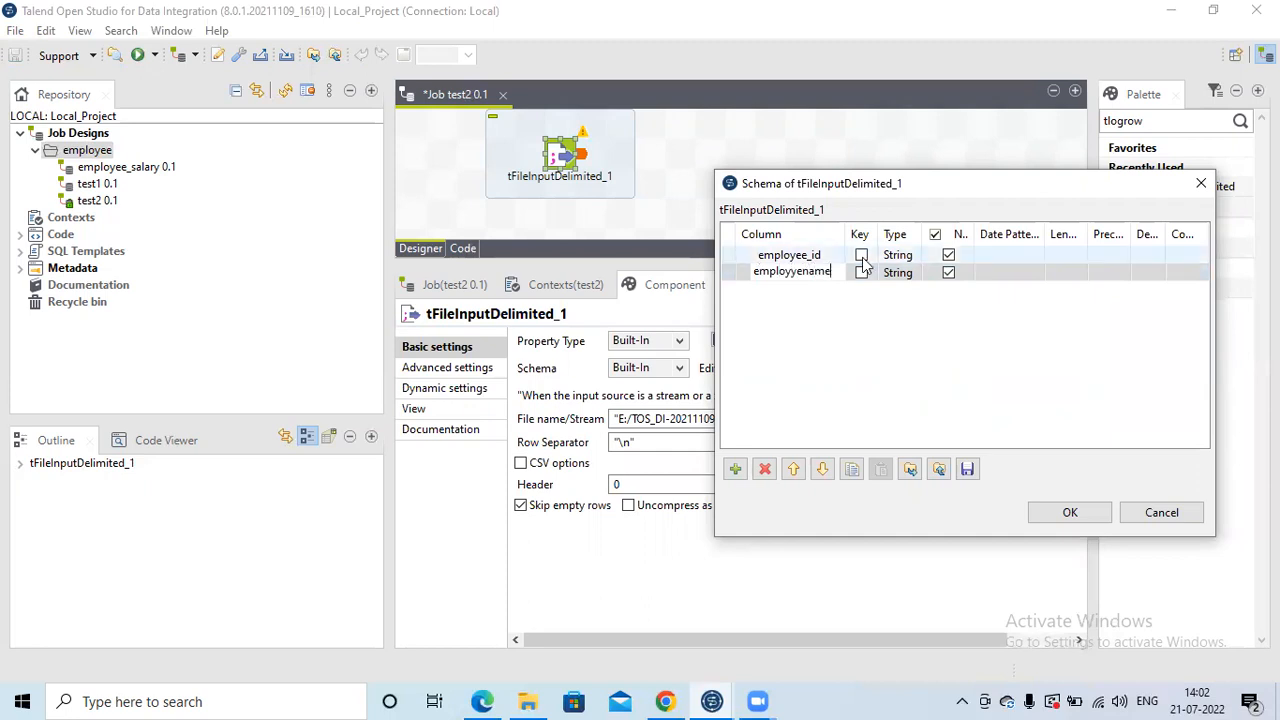
click(836, 347)
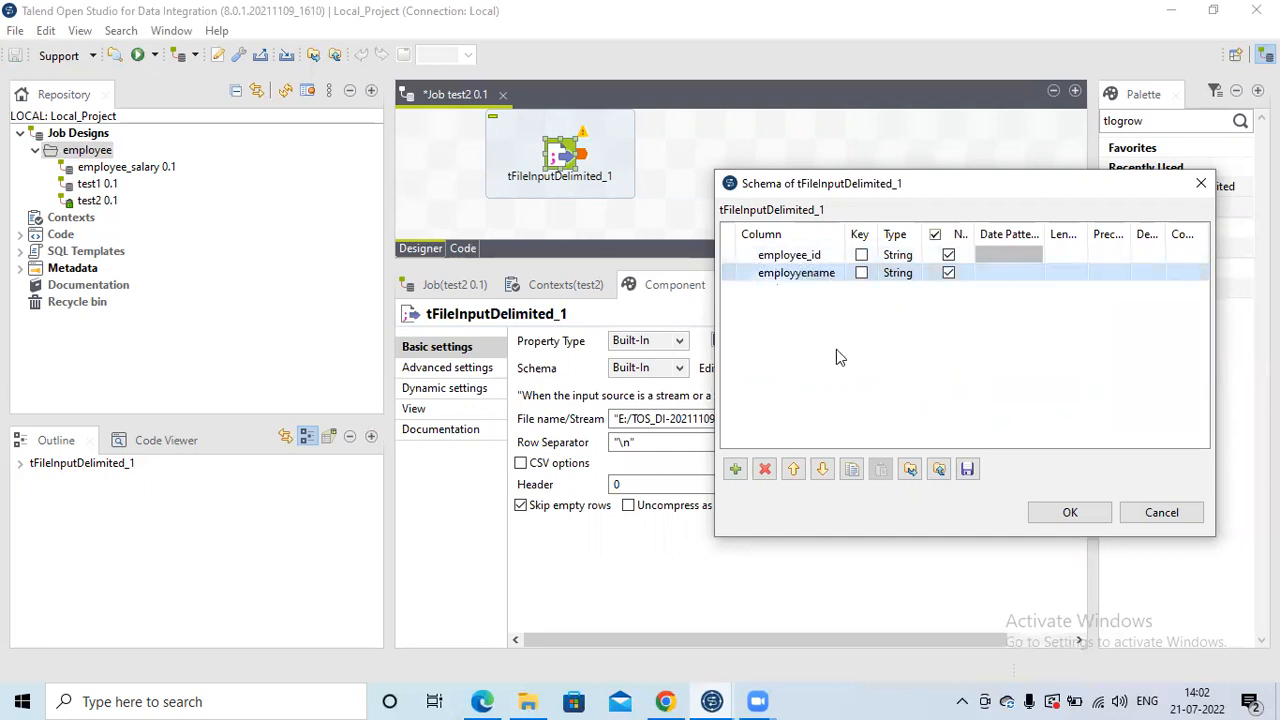
click(795, 276)
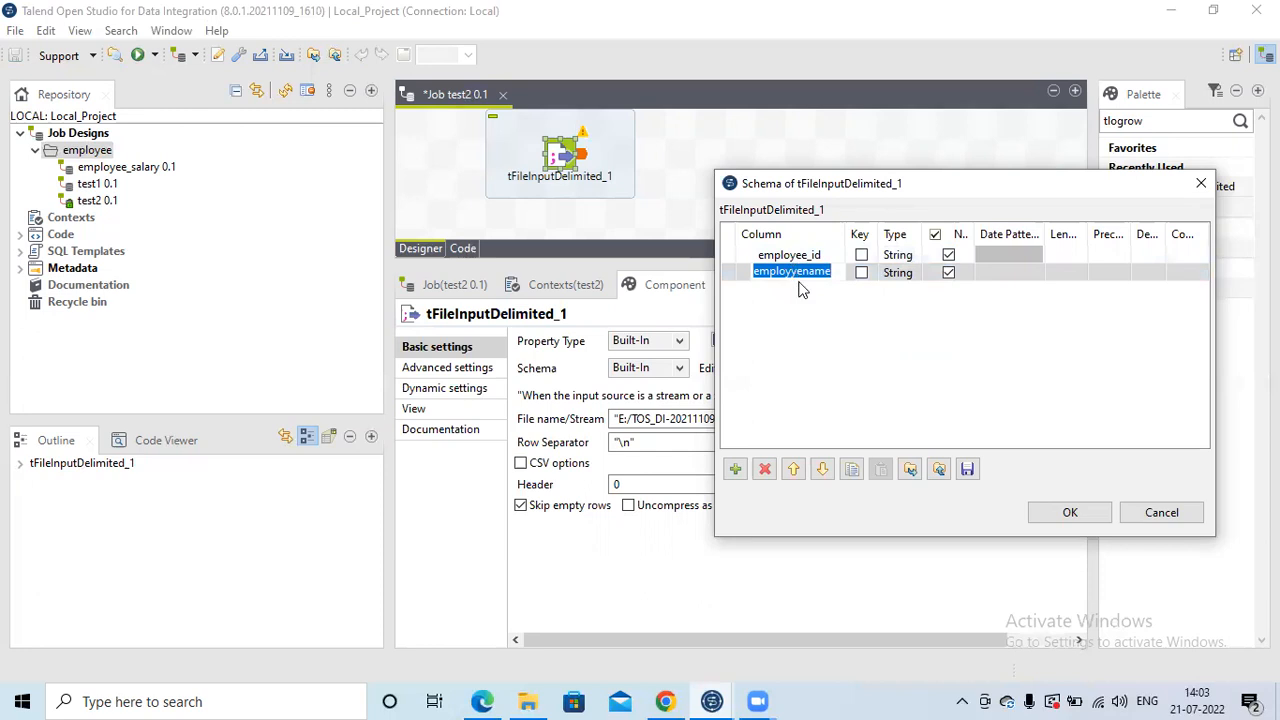
click(796, 272)
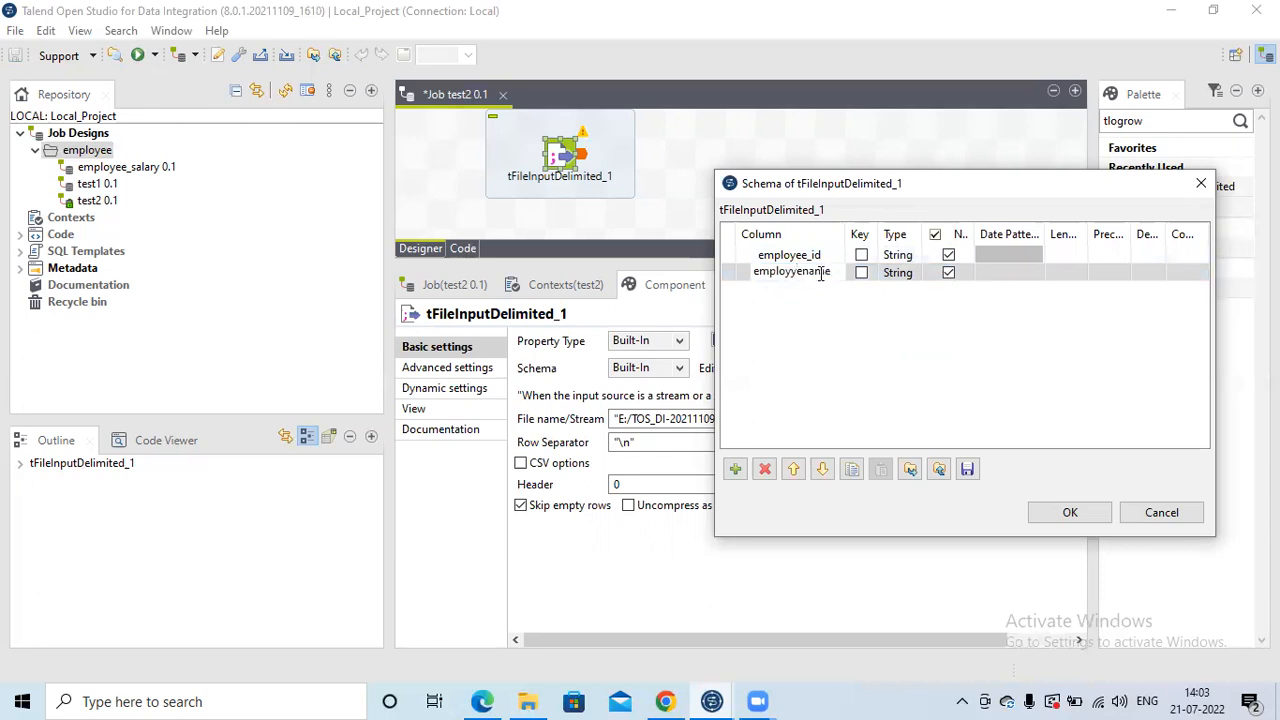
key(BackSpace)
text(e)
click(862, 332)
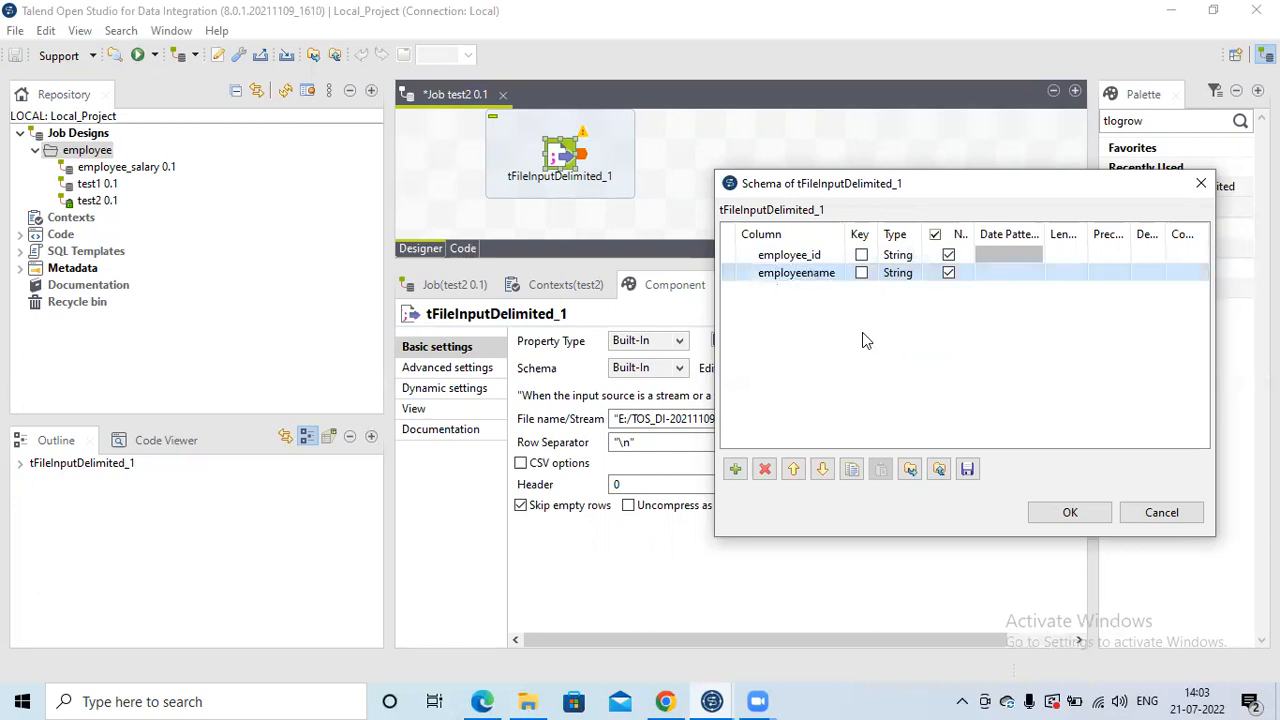
Step: Try to rename the employeename column to employee_\name
click(805, 273)
click(817, 271)
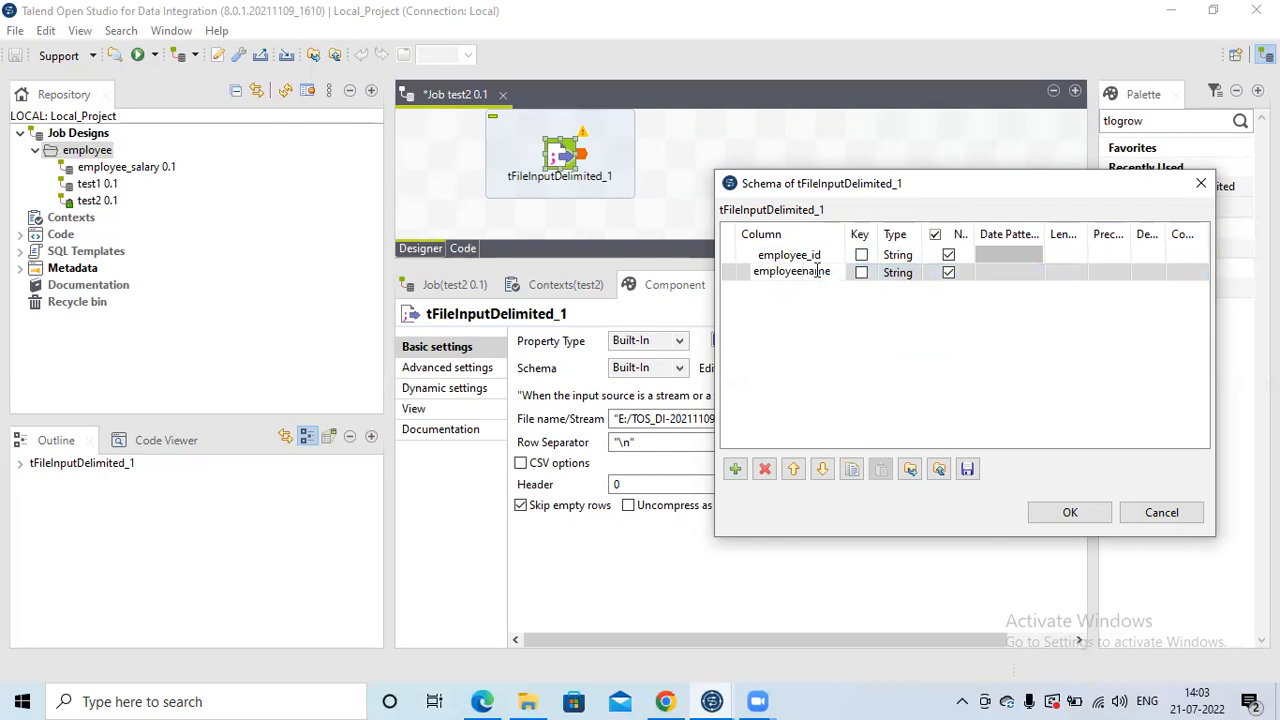
key(BackSpace)
text(_\)
key(Return)
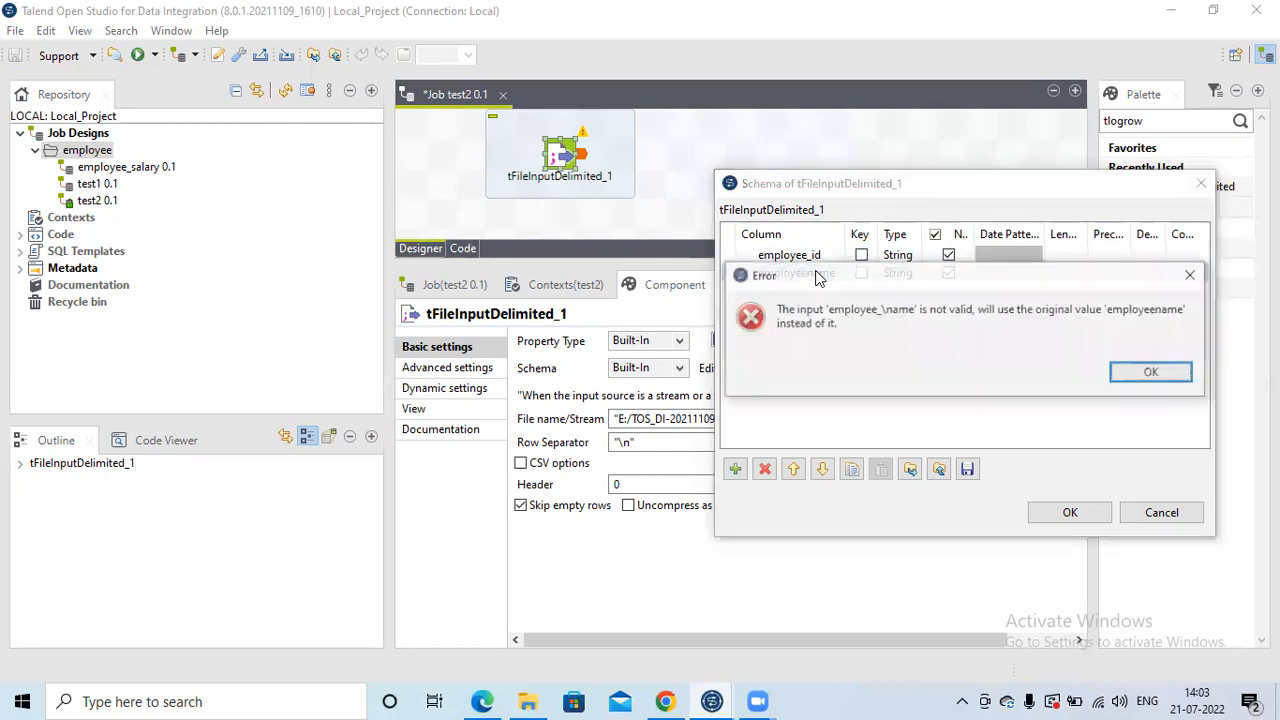
click(1153, 372)
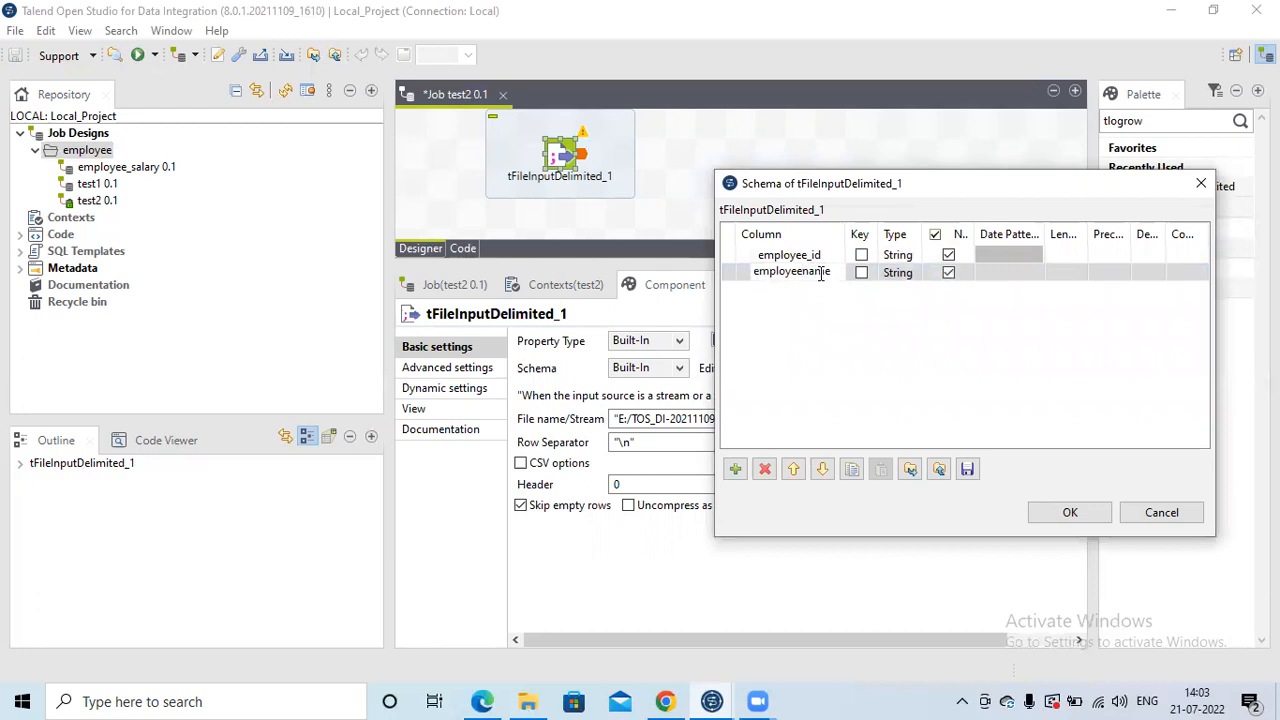
Step: Rename the second schema column employee_name, and move it above employee_id and back below it
text(_)
click(808, 330)
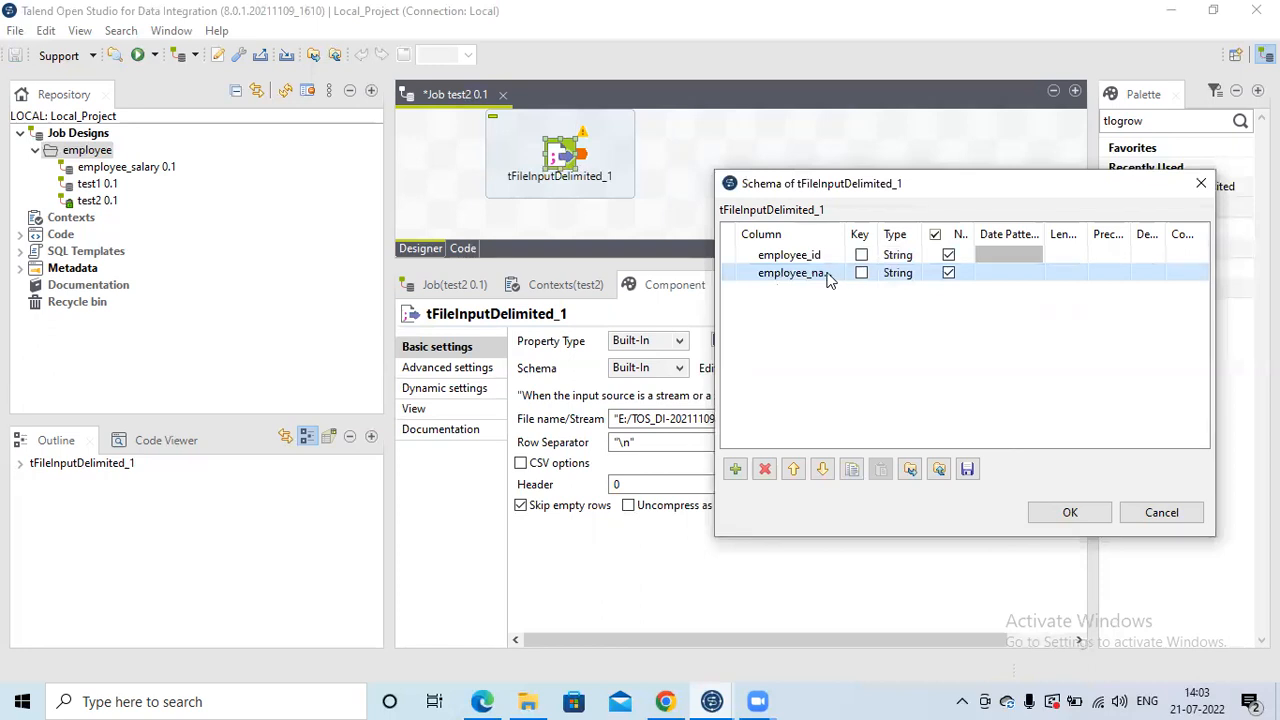
click(795, 470)
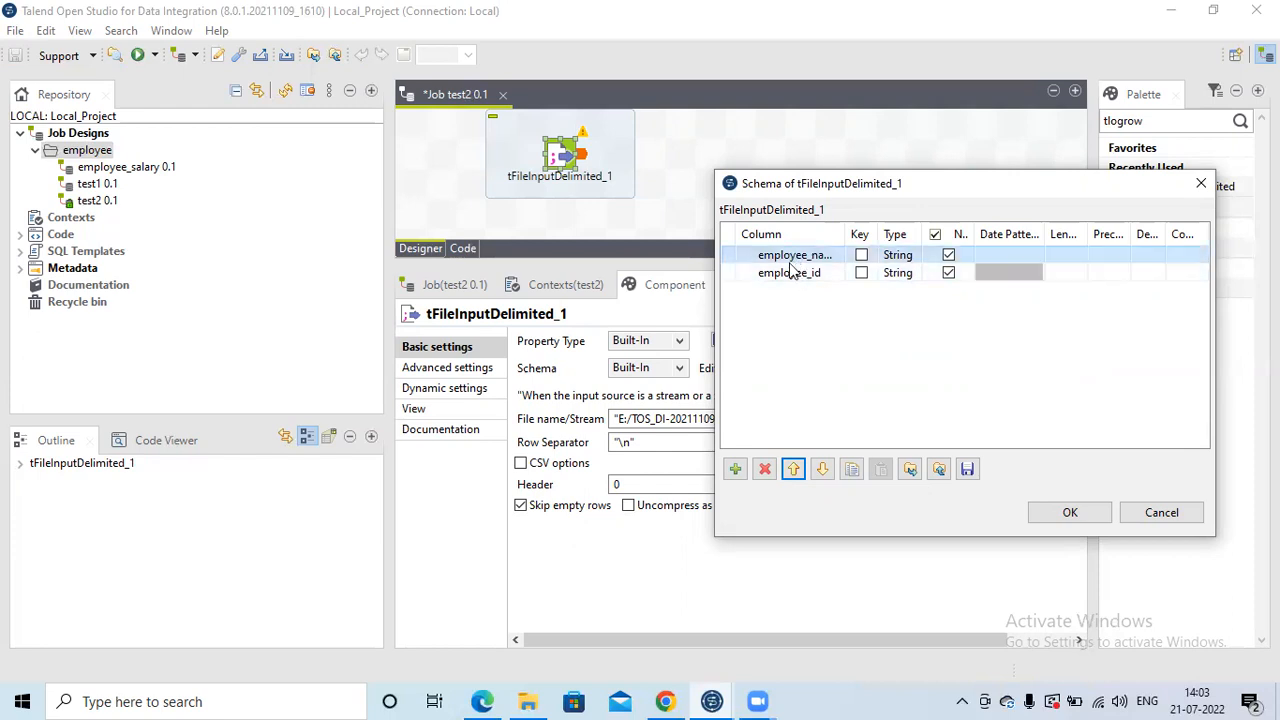
click(823, 469)
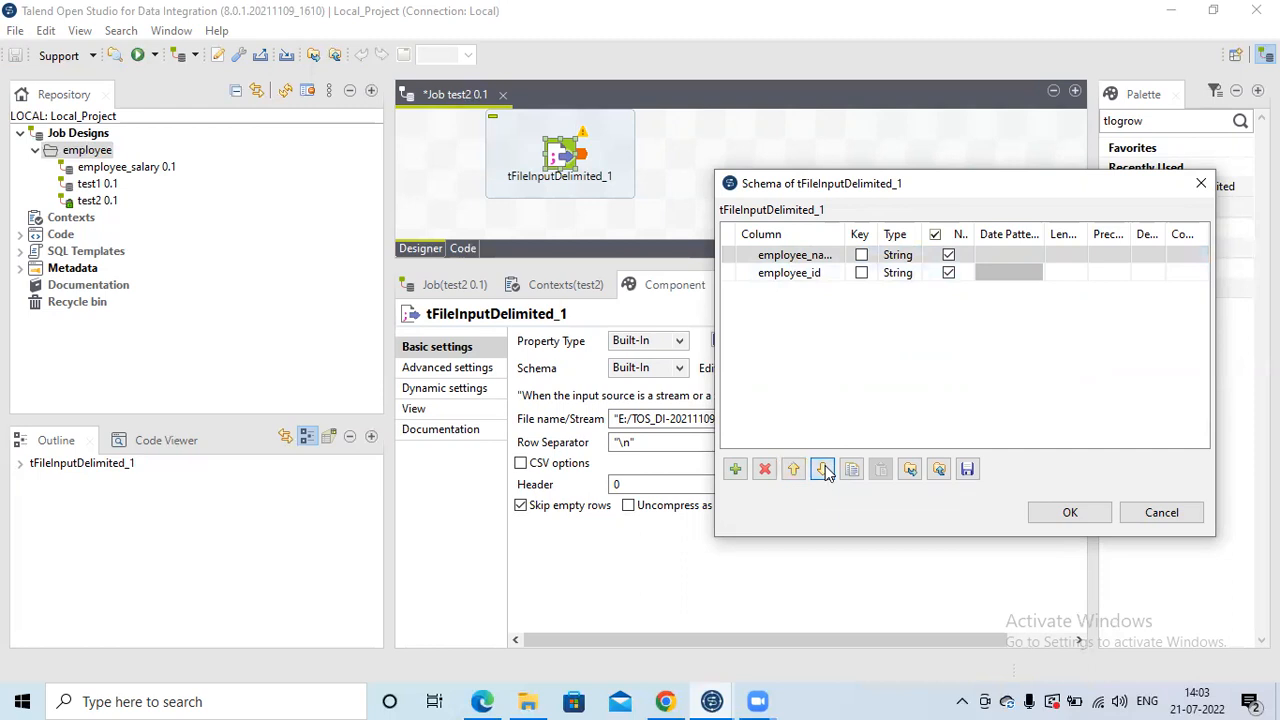
Step: Add a third schema column named salary and set its type to int | Integer
click(735, 469)
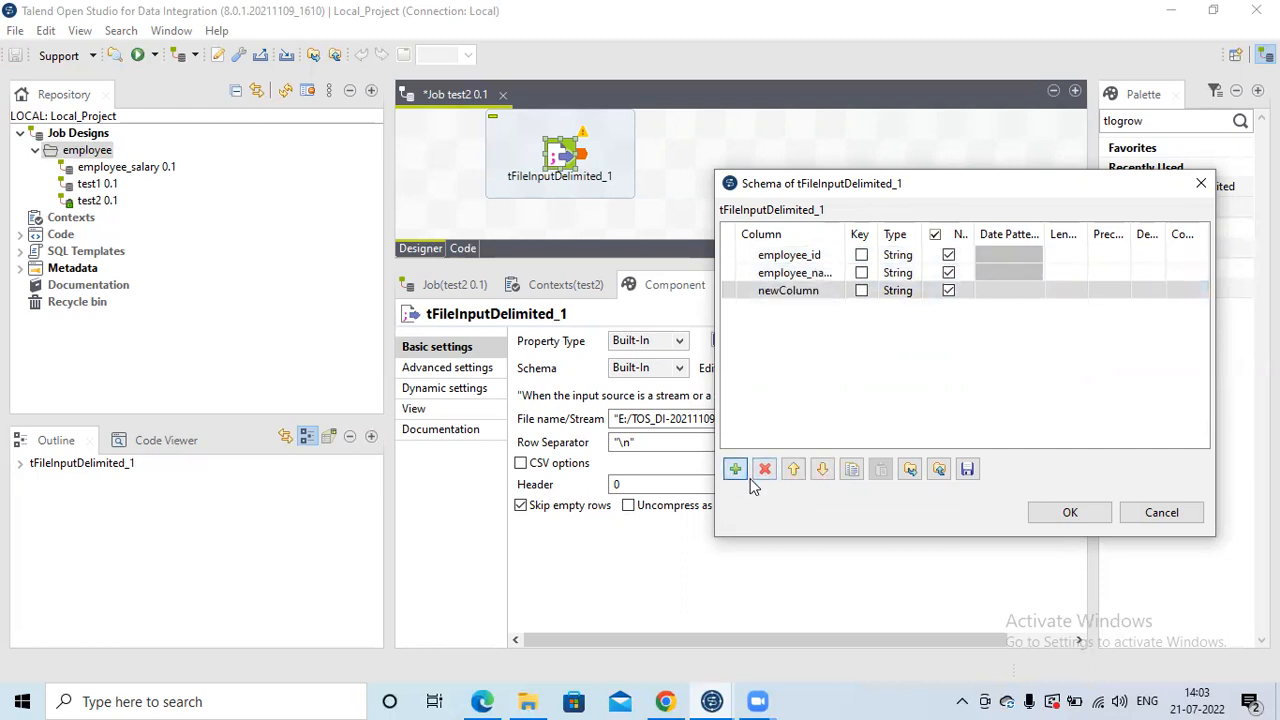
click(789, 290)
text(sa)
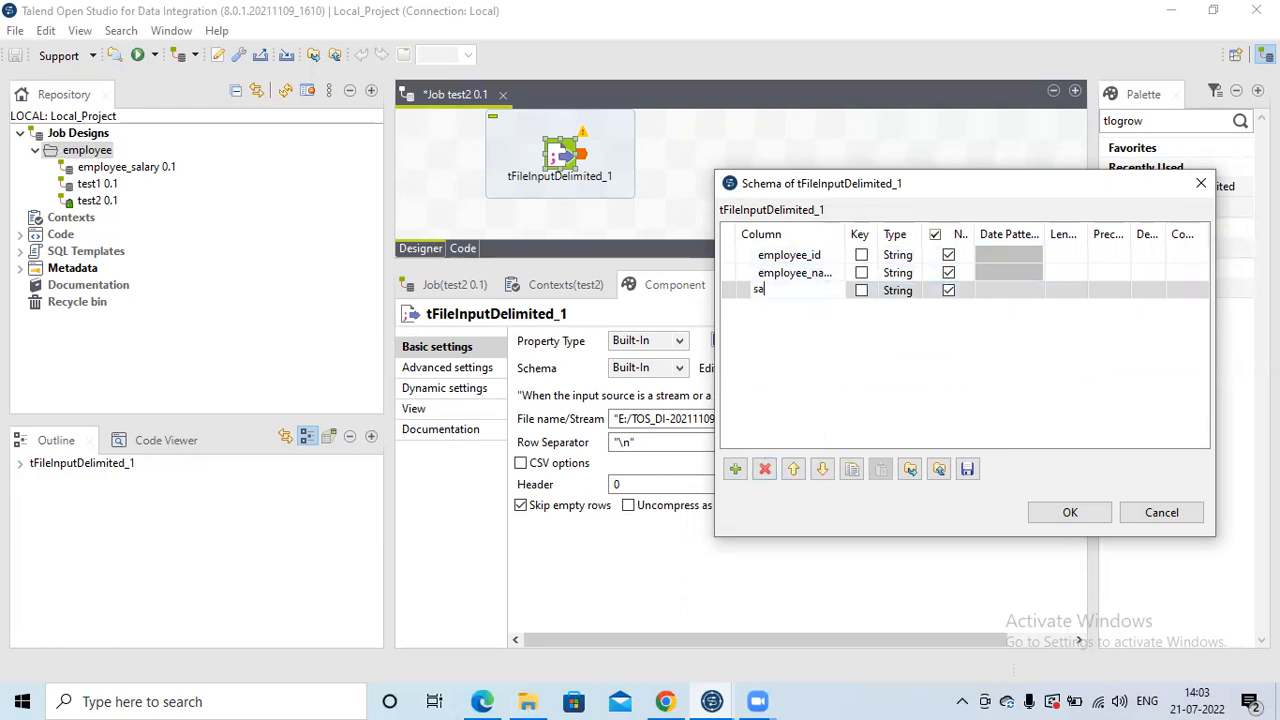
text(lary)
key(Tab)
click(934, 291)
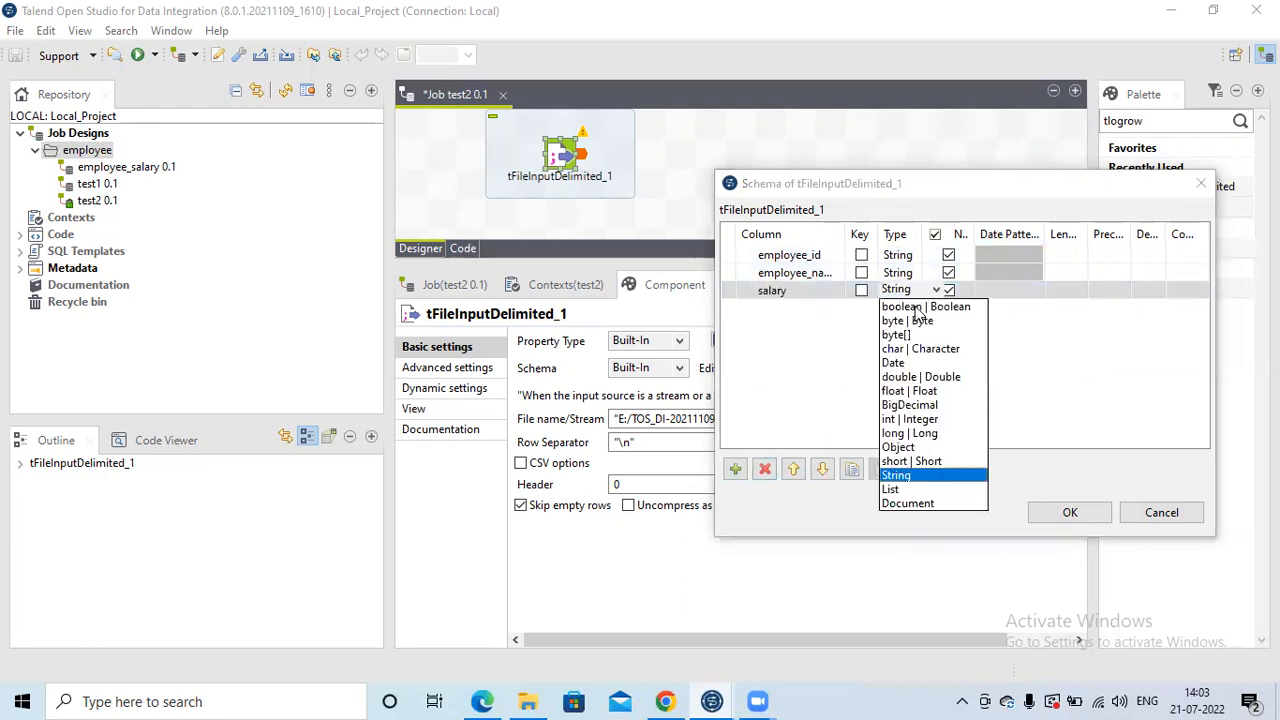
click(907, 419)
click(748, 291)
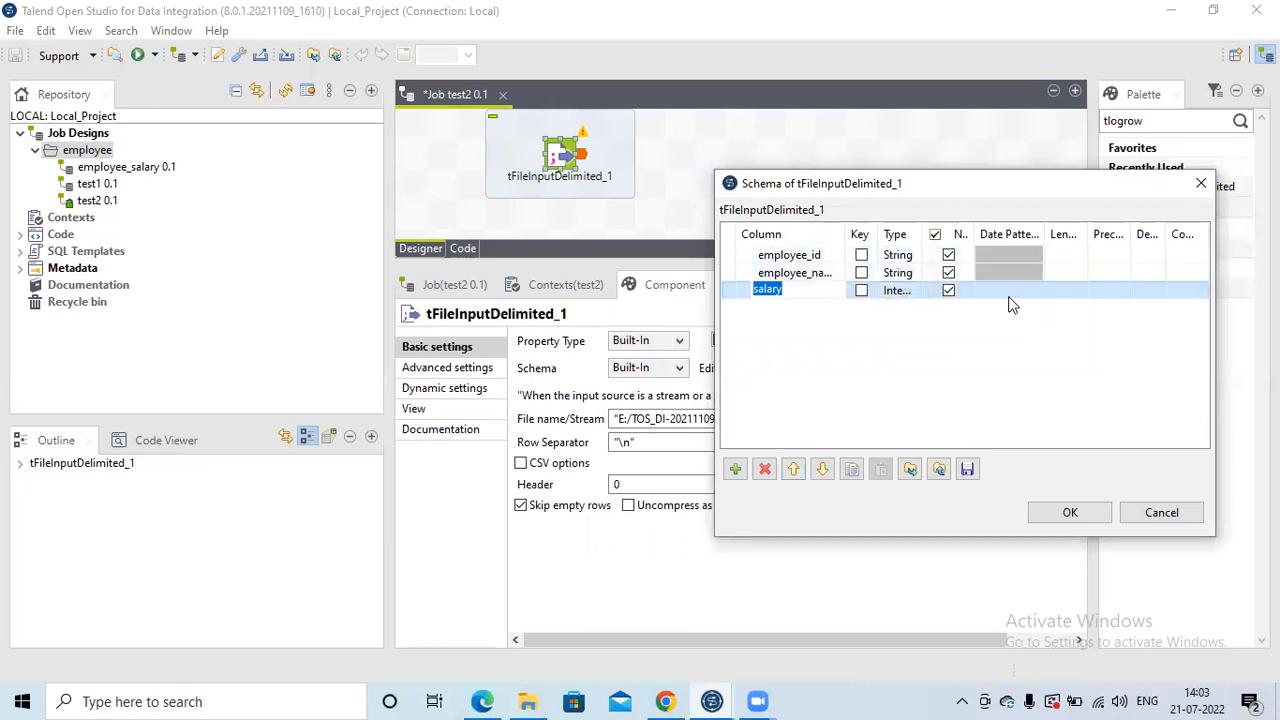
Step: Move the salary column to the top of the schema, above employee_id, accept it, and reopen the schema to review the column order
click(971, 313)
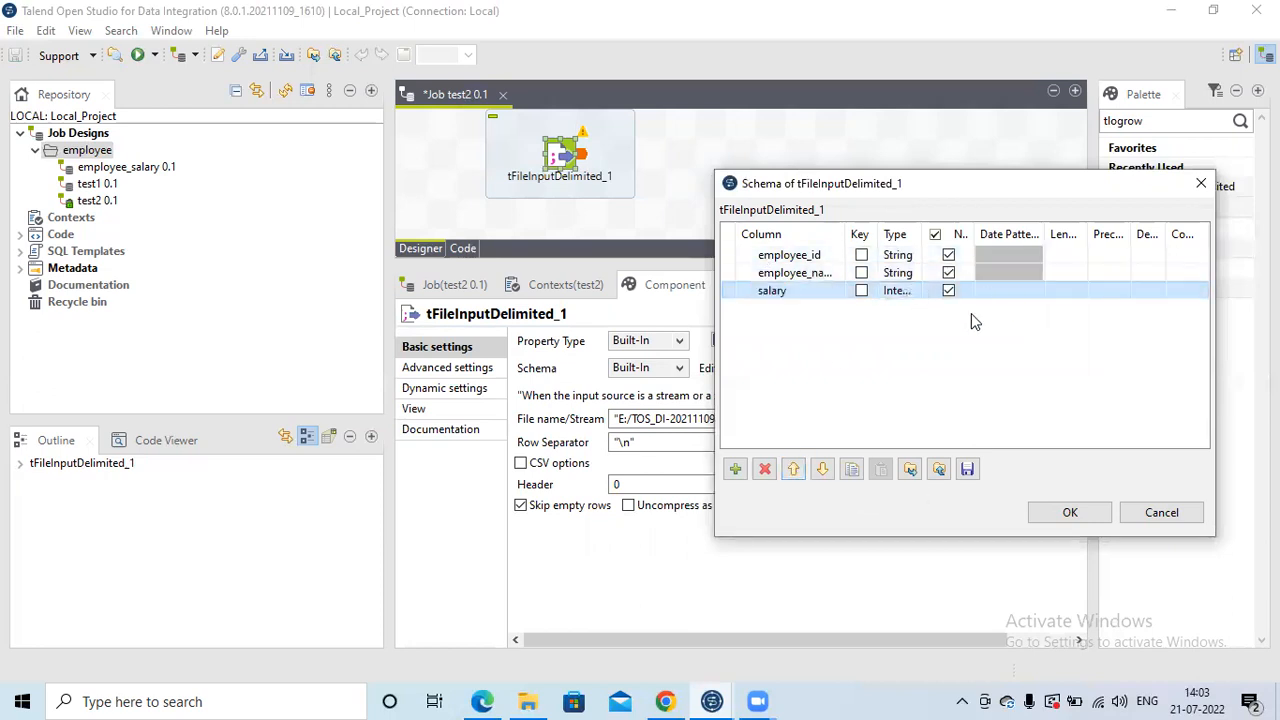
click(793, 470)
click(780, 278)
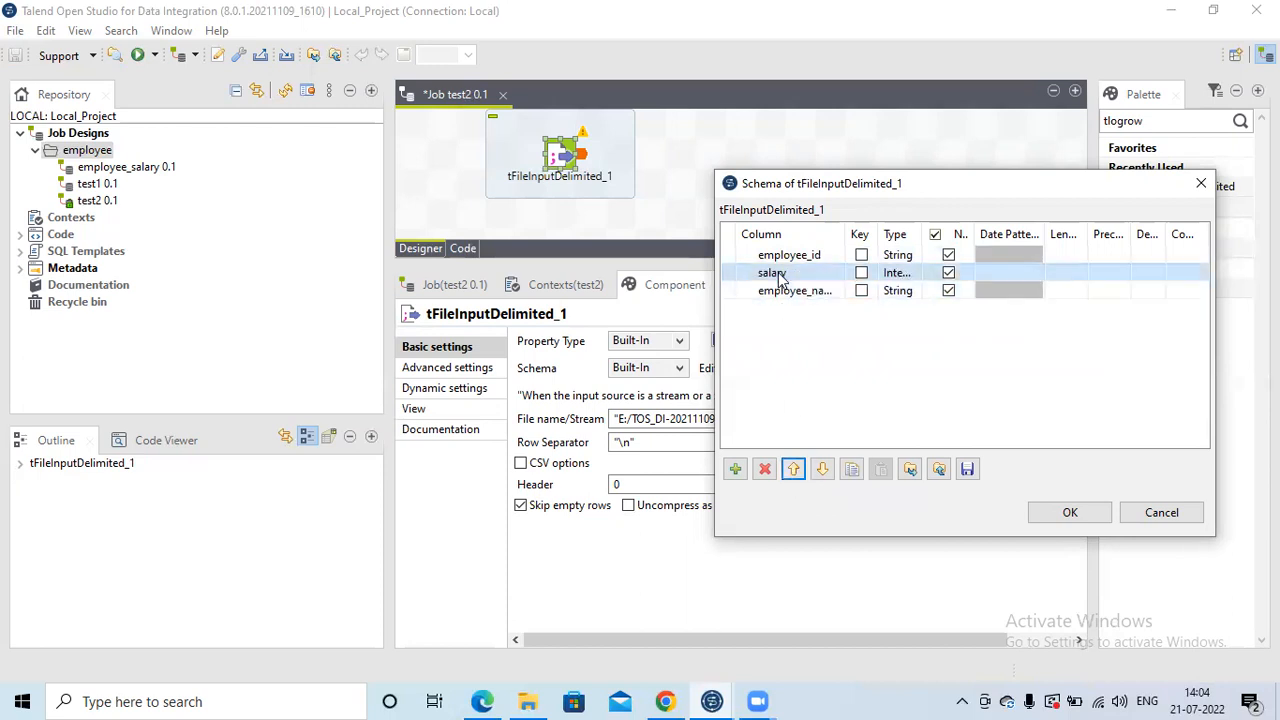
click(793, 470)
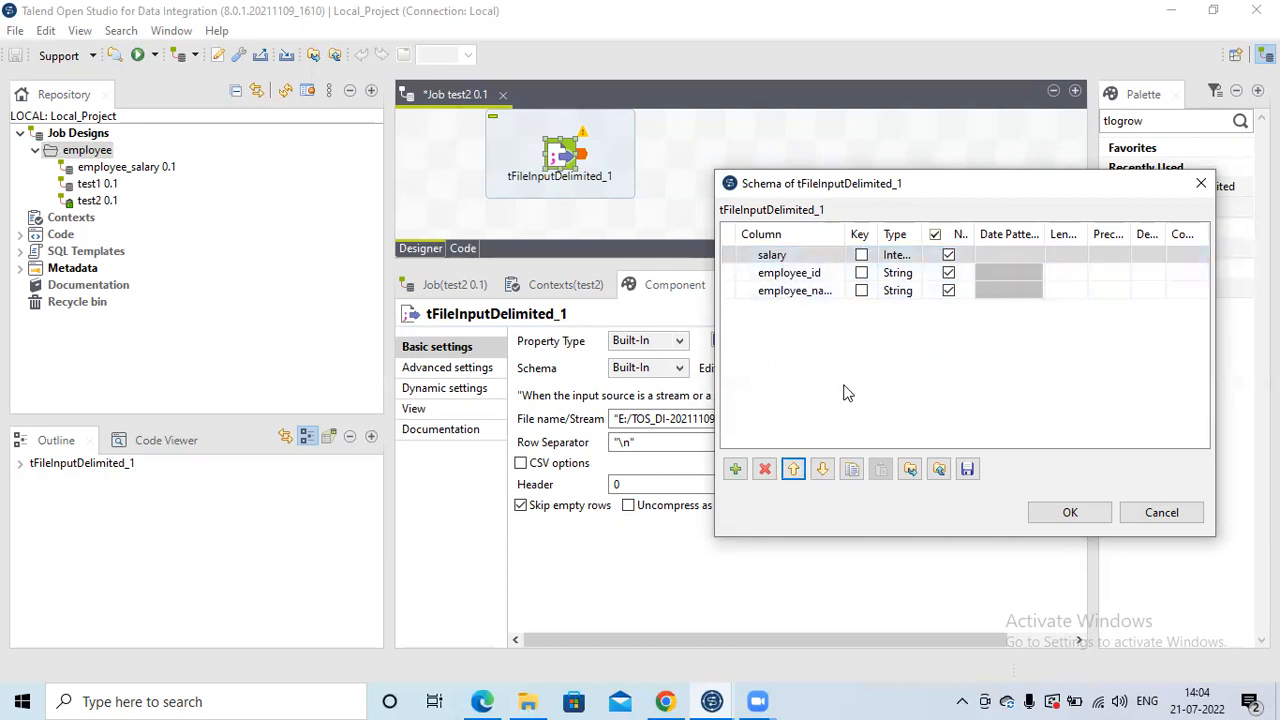
click(1069, 513)
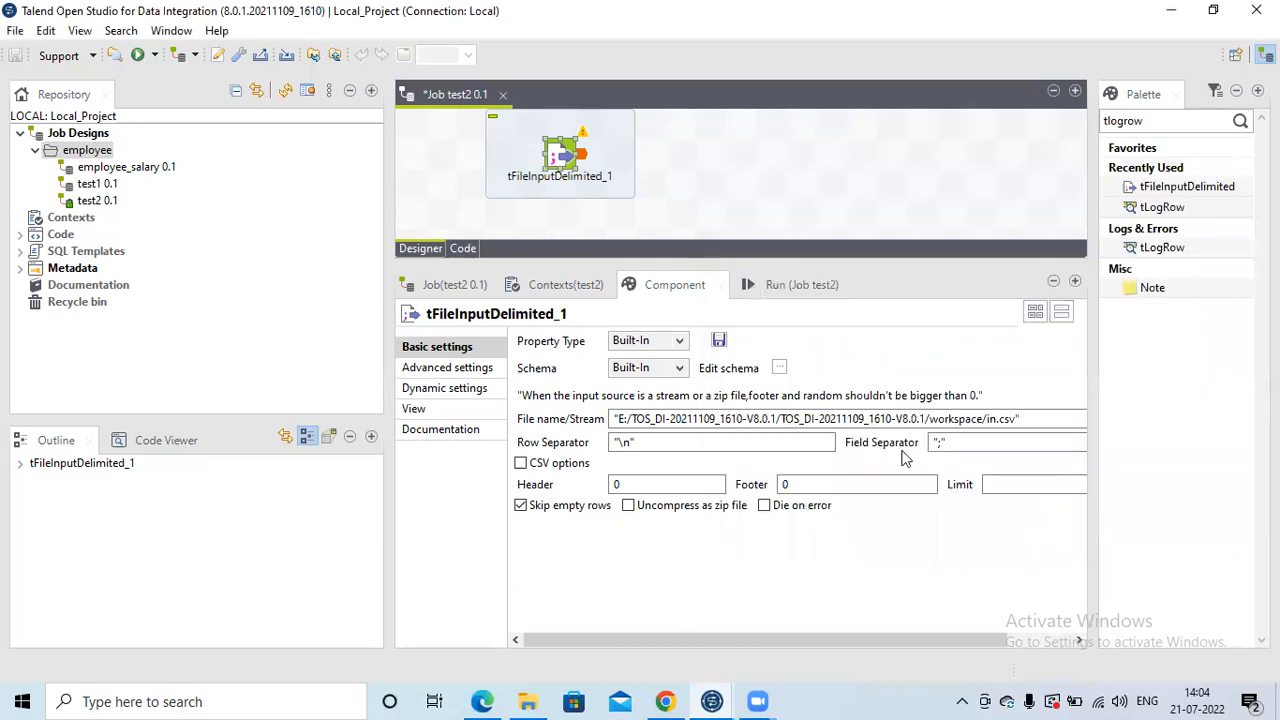
click(779, 368)
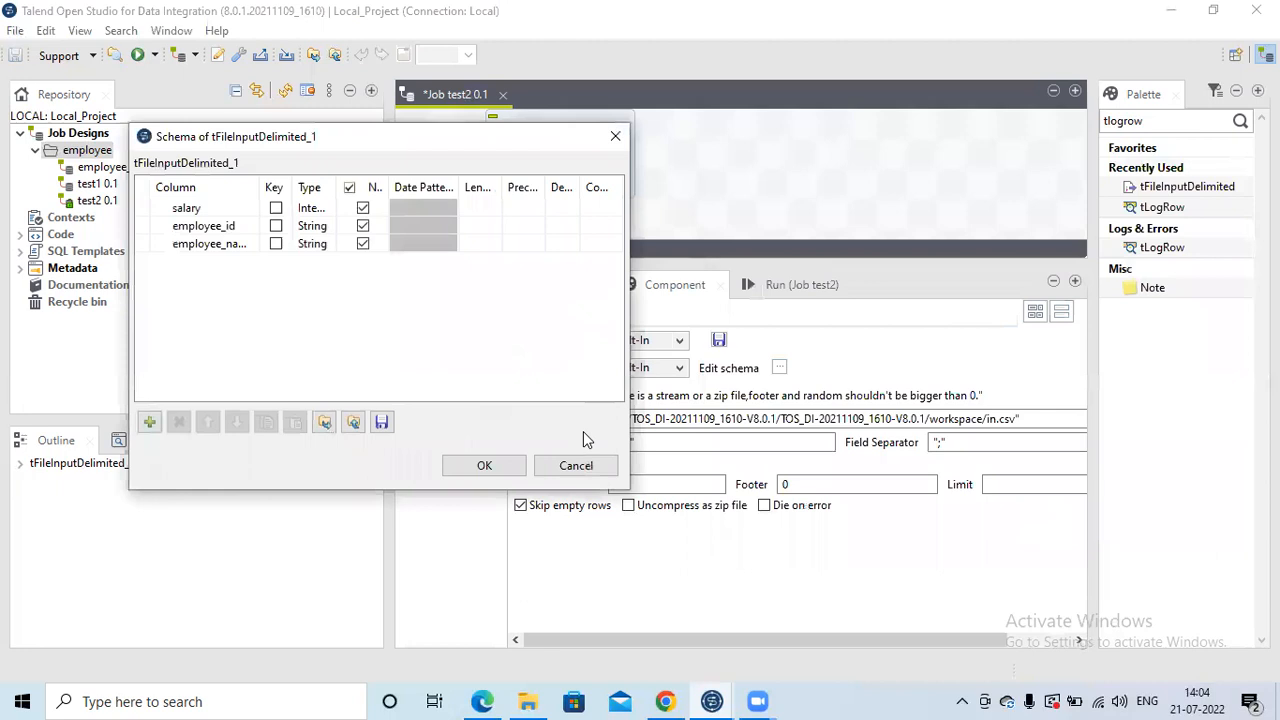
click(574, 466)
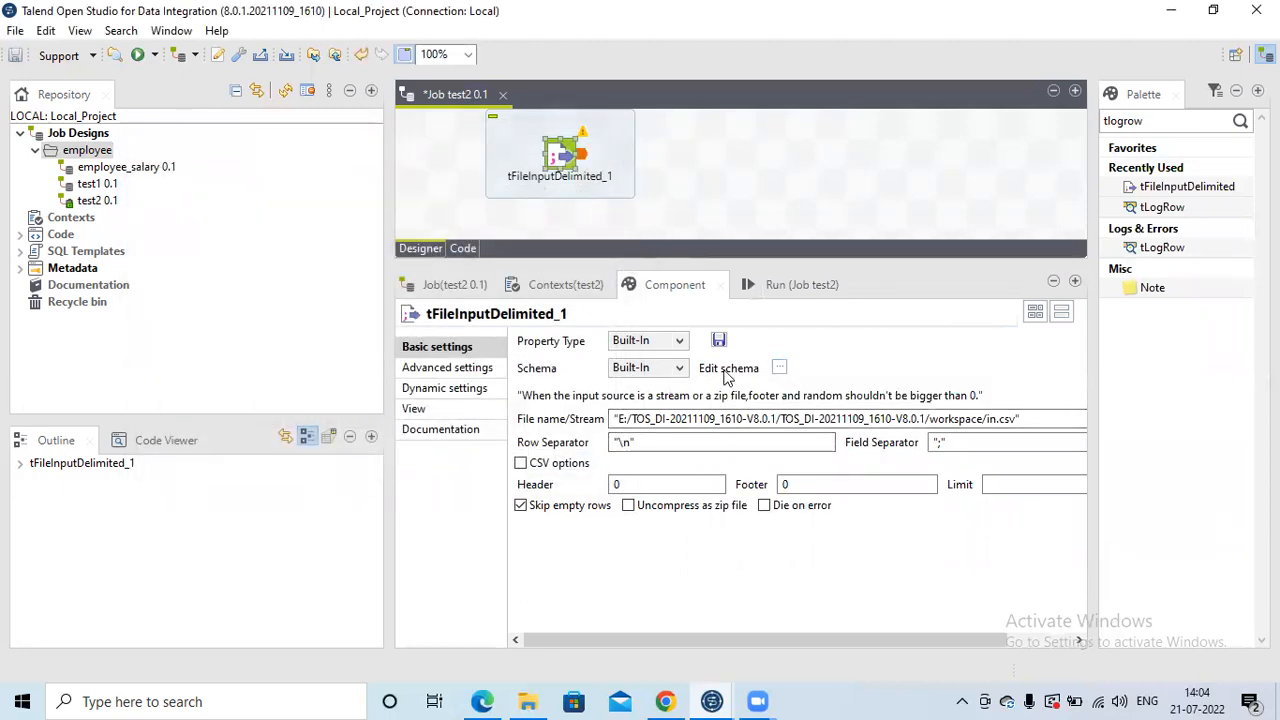
Step: Switch the Schema setting of tFileInputDelimited_1 to Repository and view its schema before any repository schema is selected
click(680, 370)
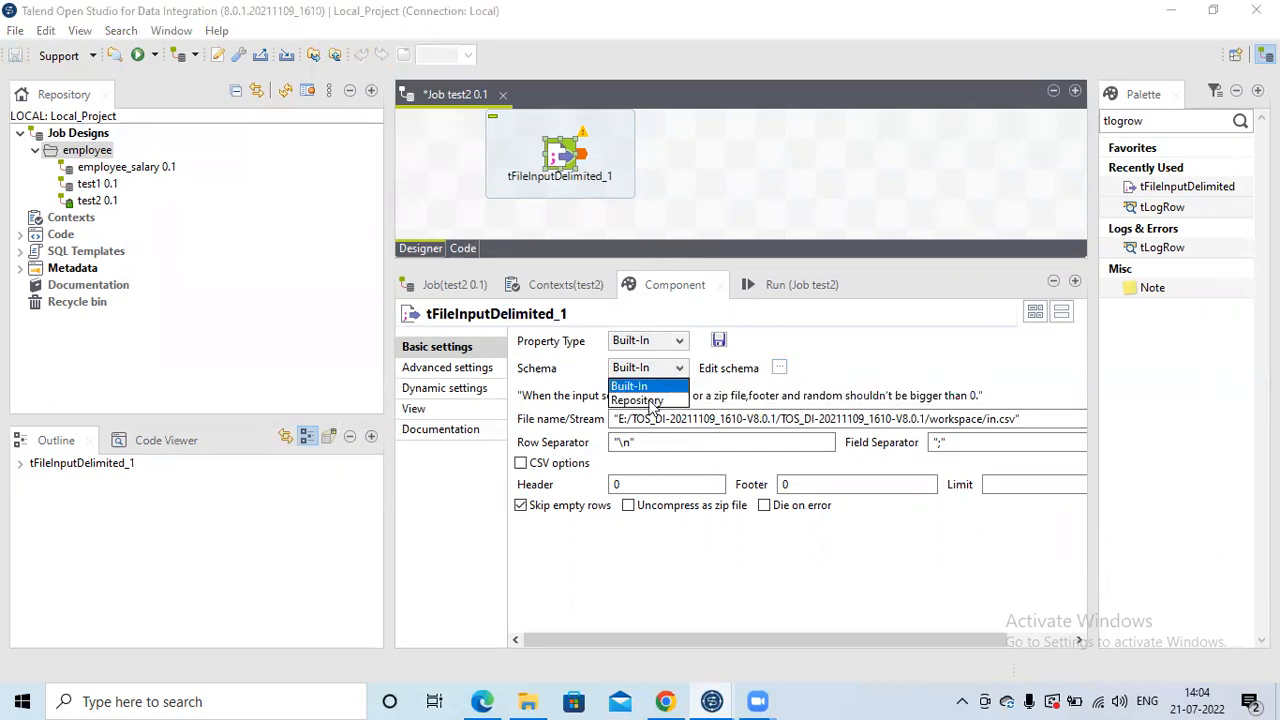
click(645, 401)
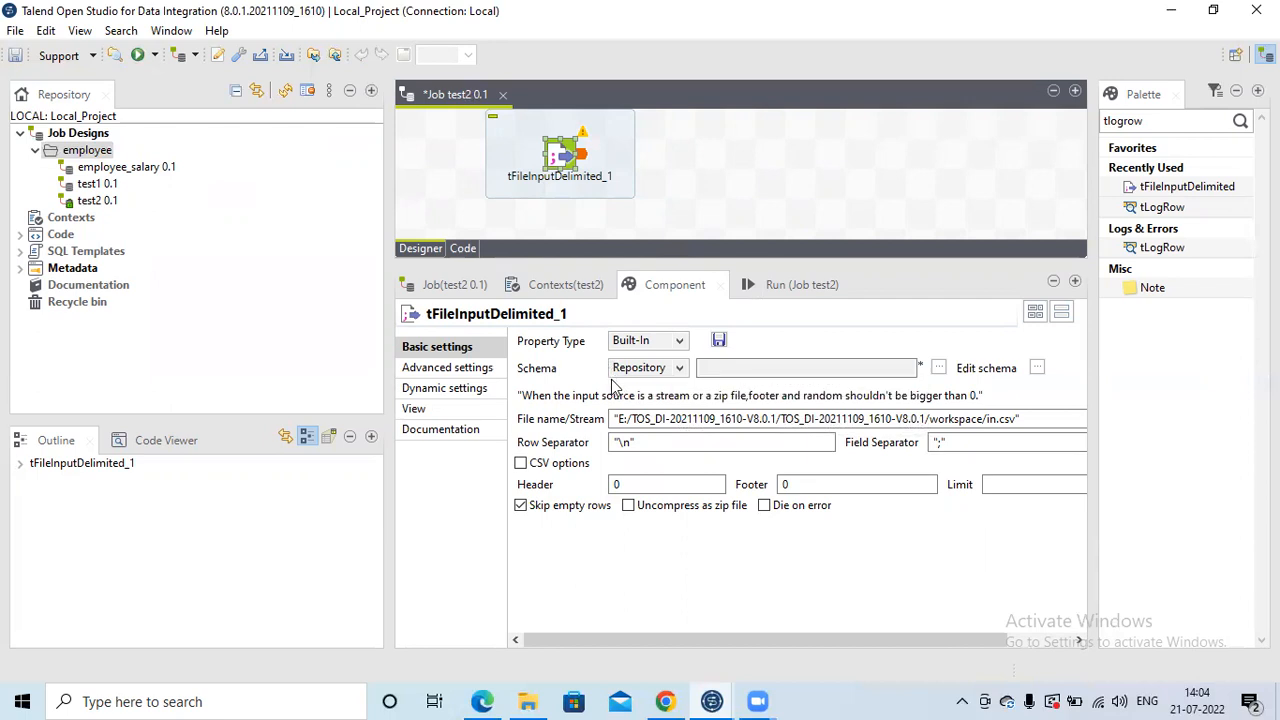
click(939, 369)
click(821, 463)
click(1037, 369)
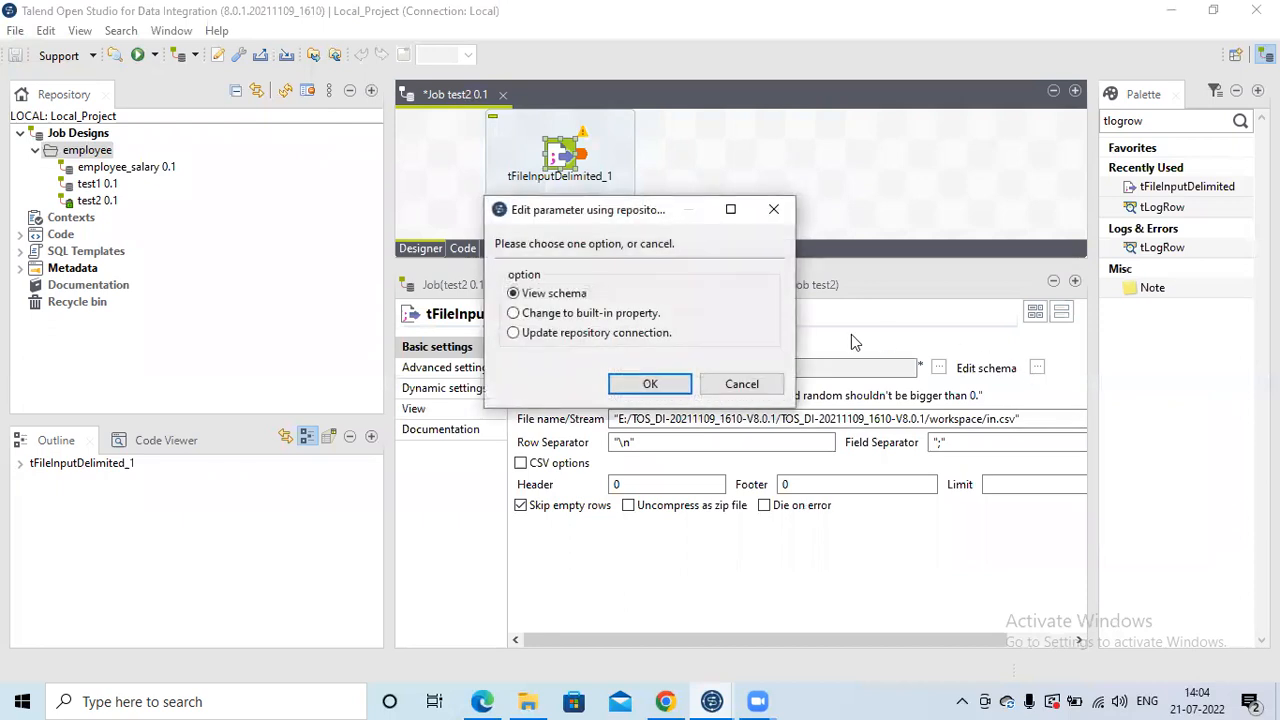
click(655, 381)
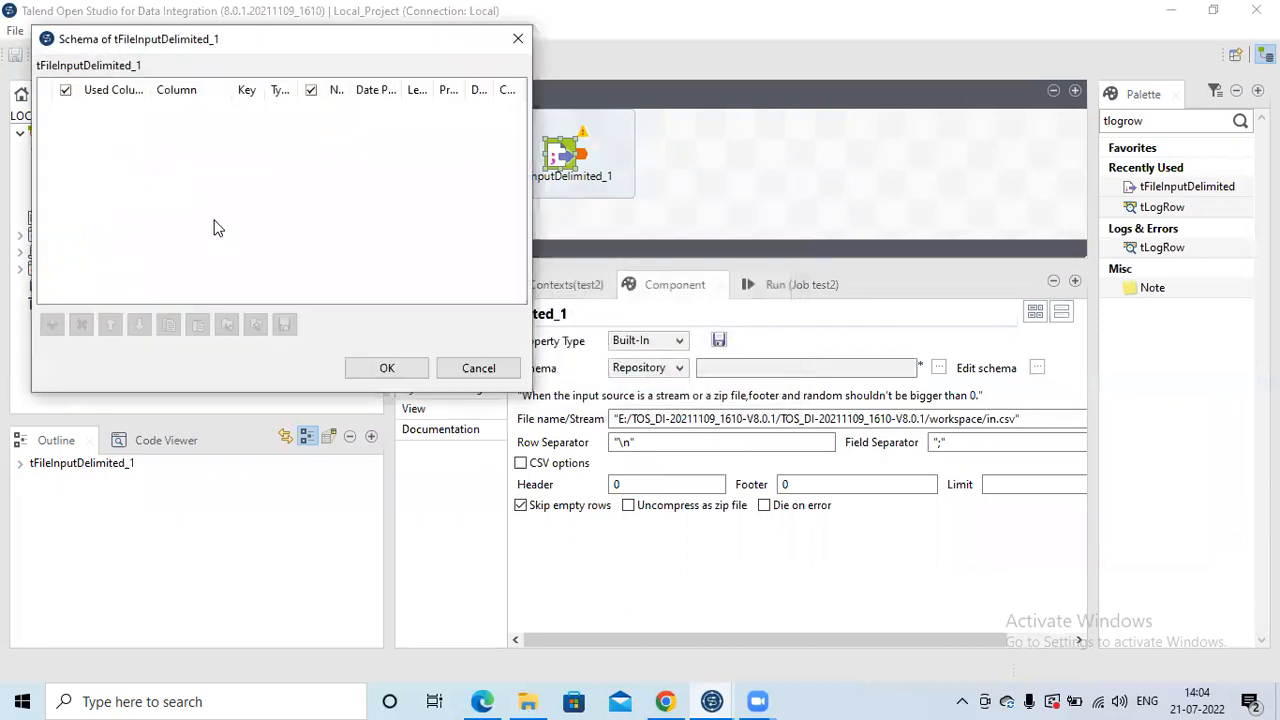
click(519, 39)
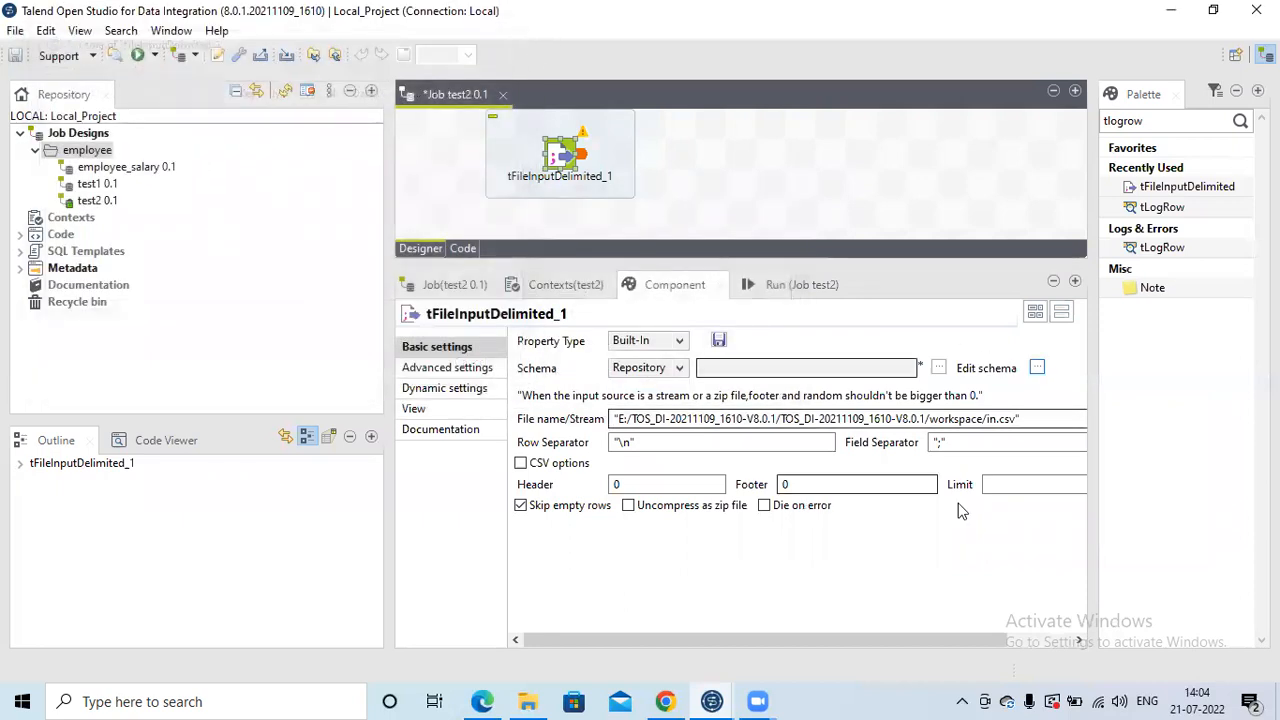
Step: Assign the employee_salary_metadata schema from the File delimited entry employee_salary 0.1 to tFileInputDelimited_1
click(938, 369)
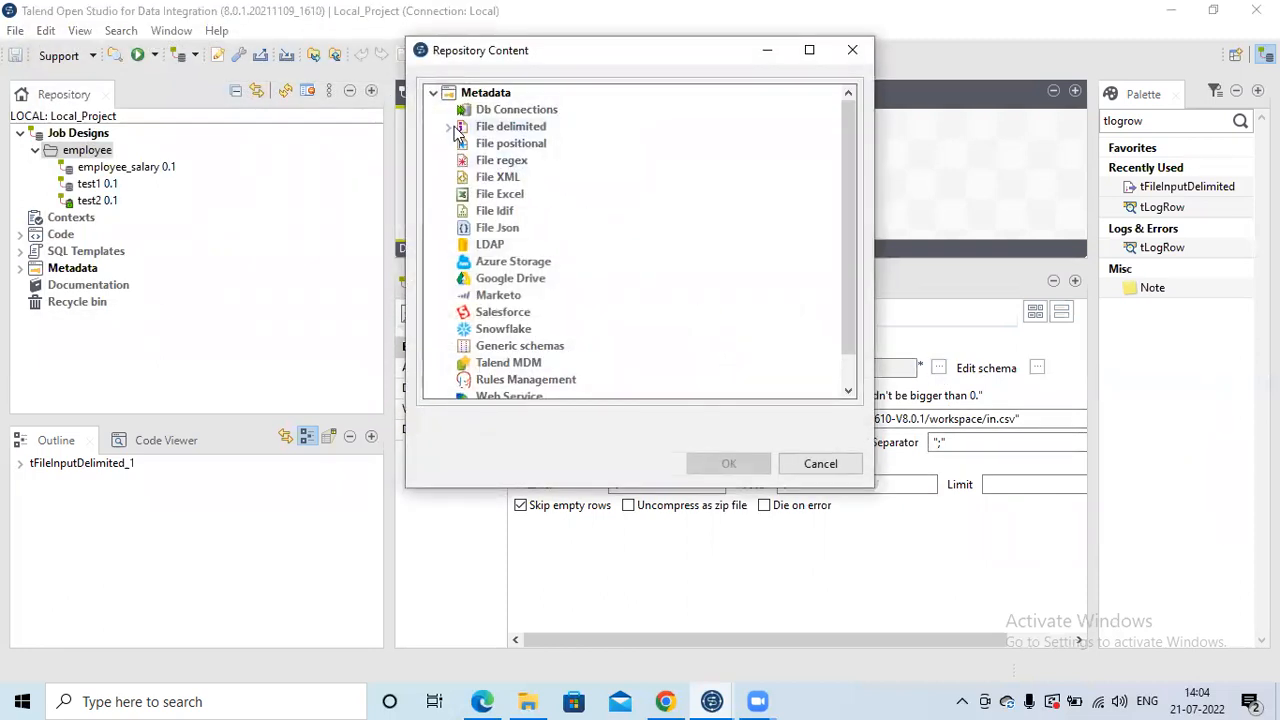
click(451, 130)
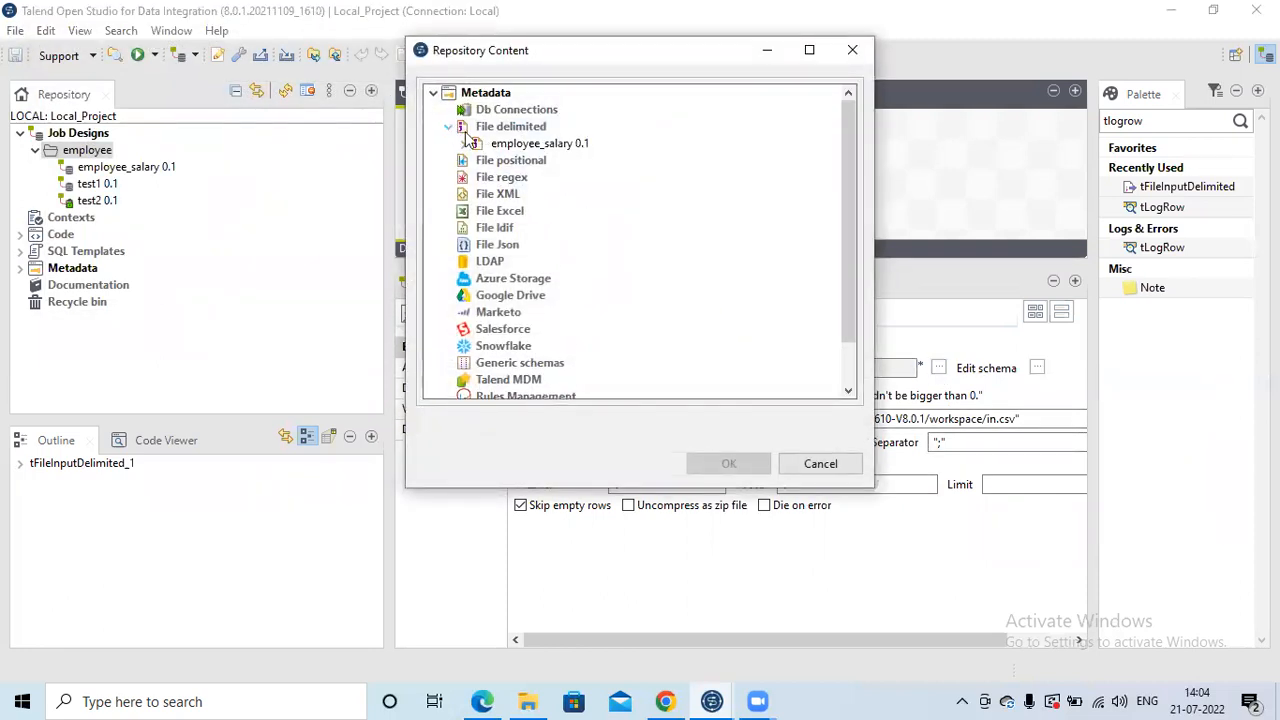
click(517, 148)
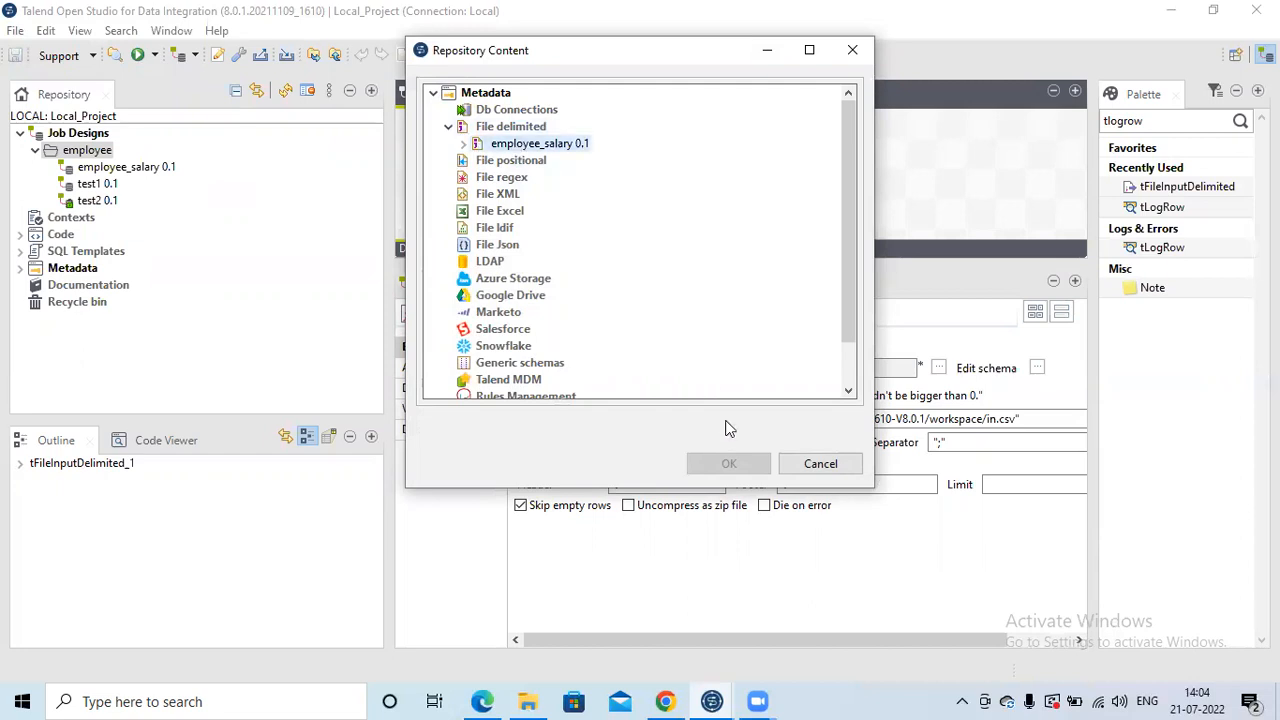
click(465, 147)
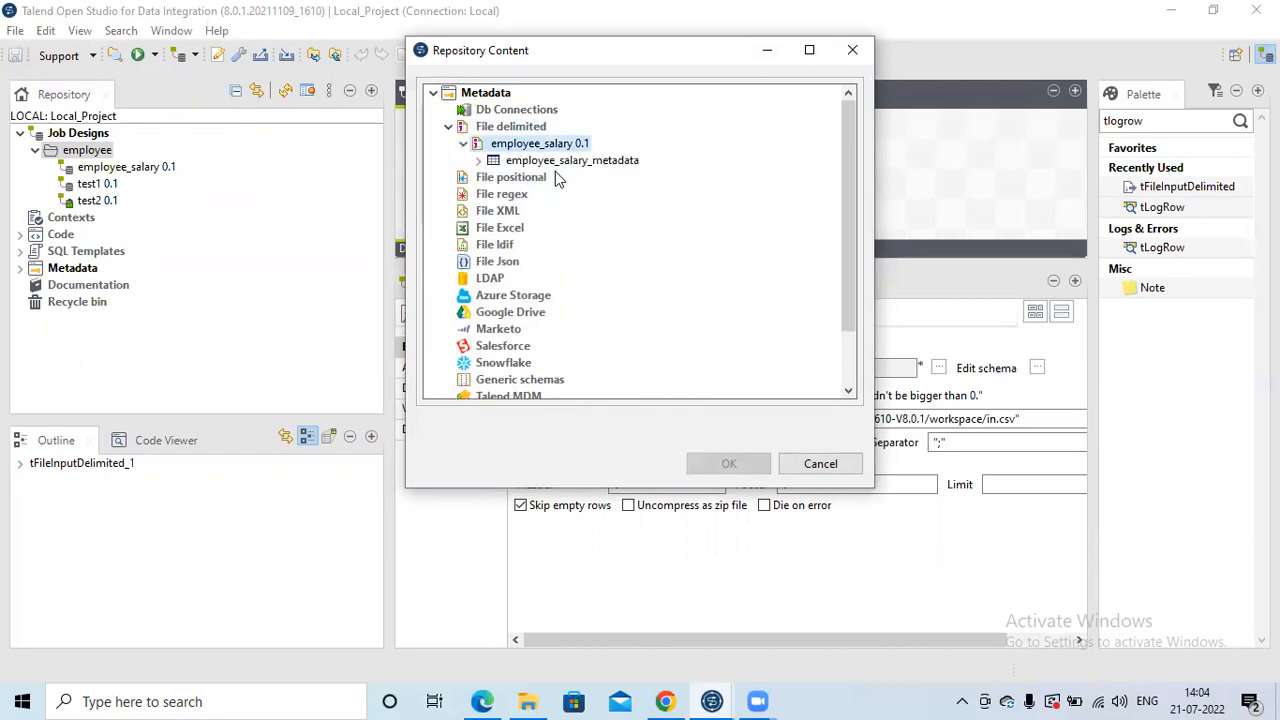
click(563, 161)
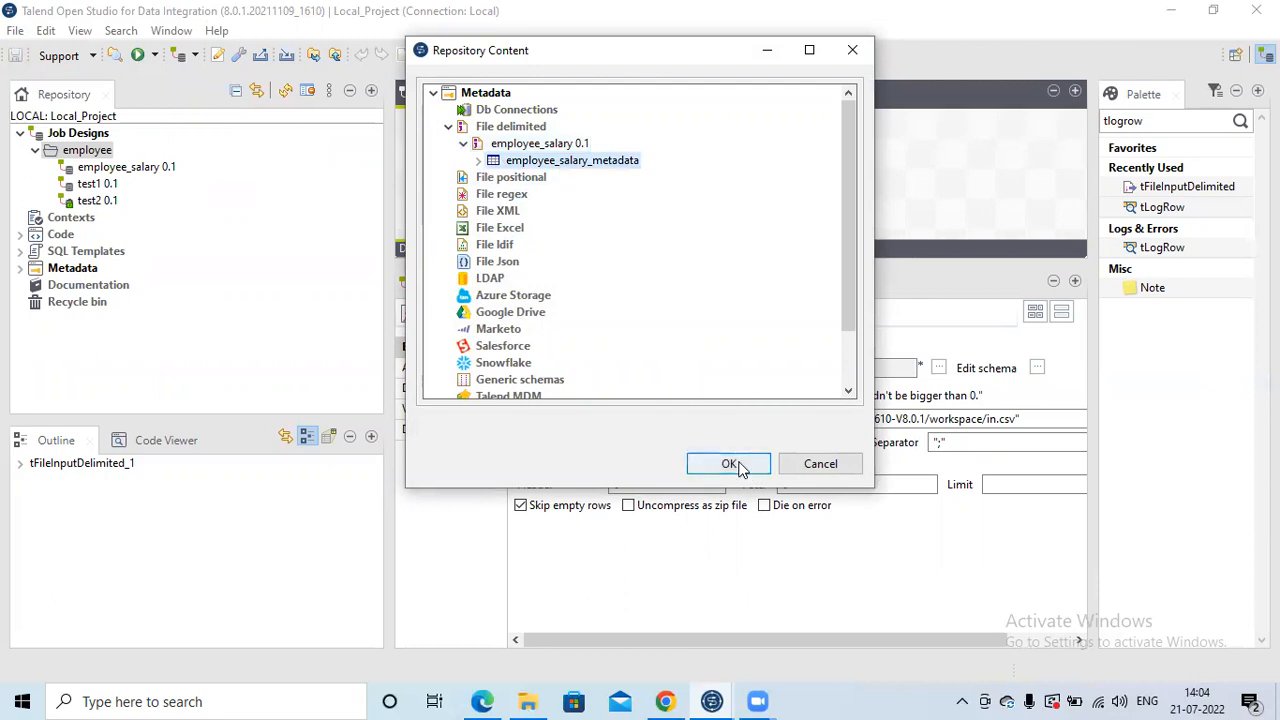
click(740, 468)
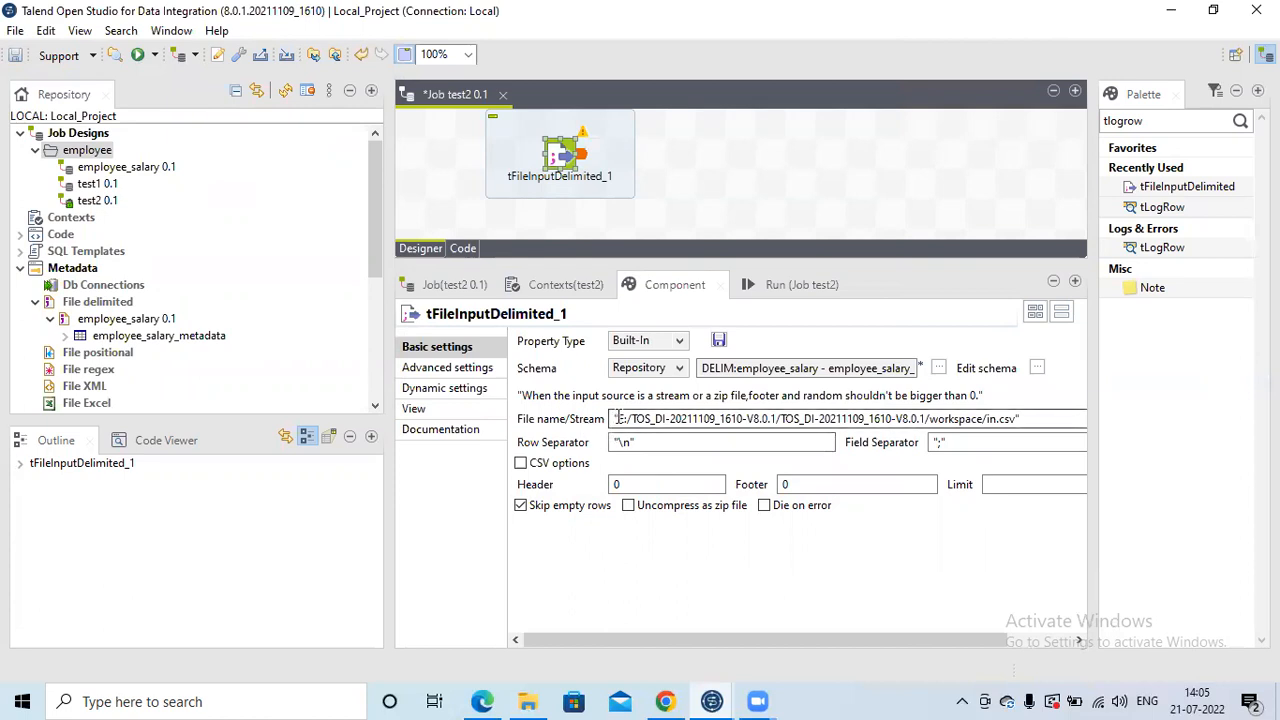
Step: Copy the path of the TalendFiles folder in File Explorer and return to Talend Open Studio
click(620, 418)
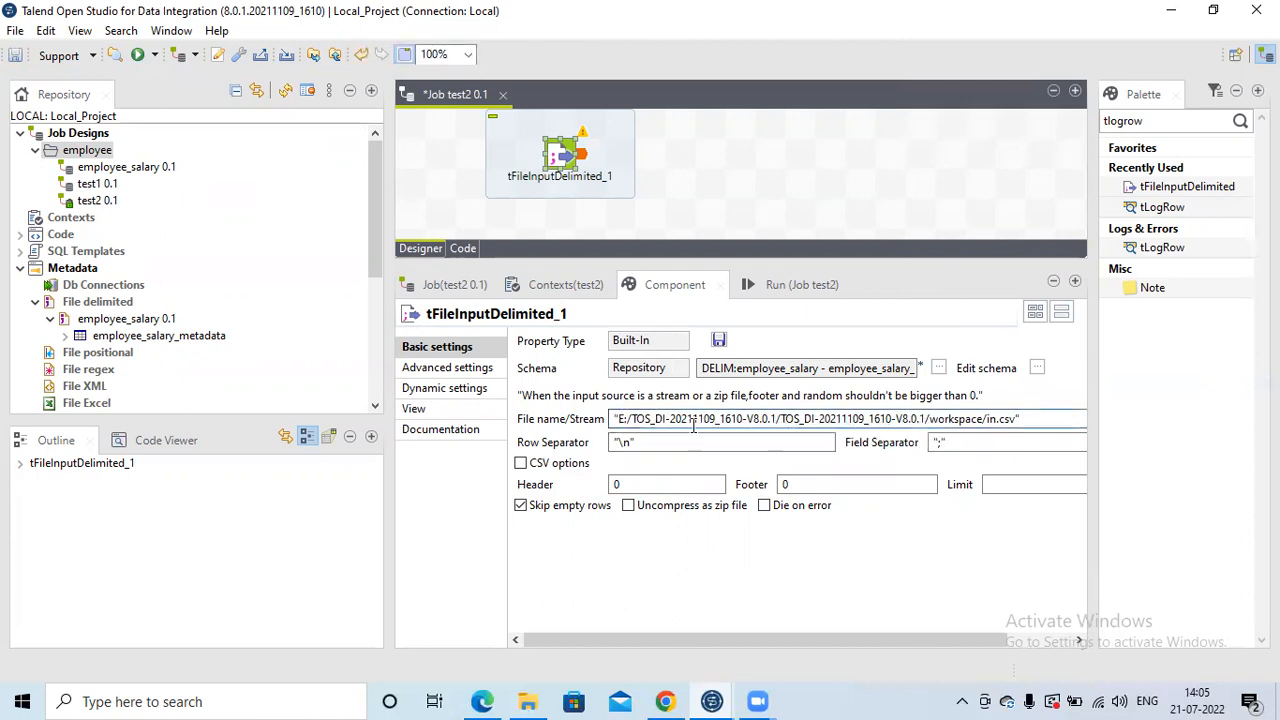
click(535, 700)
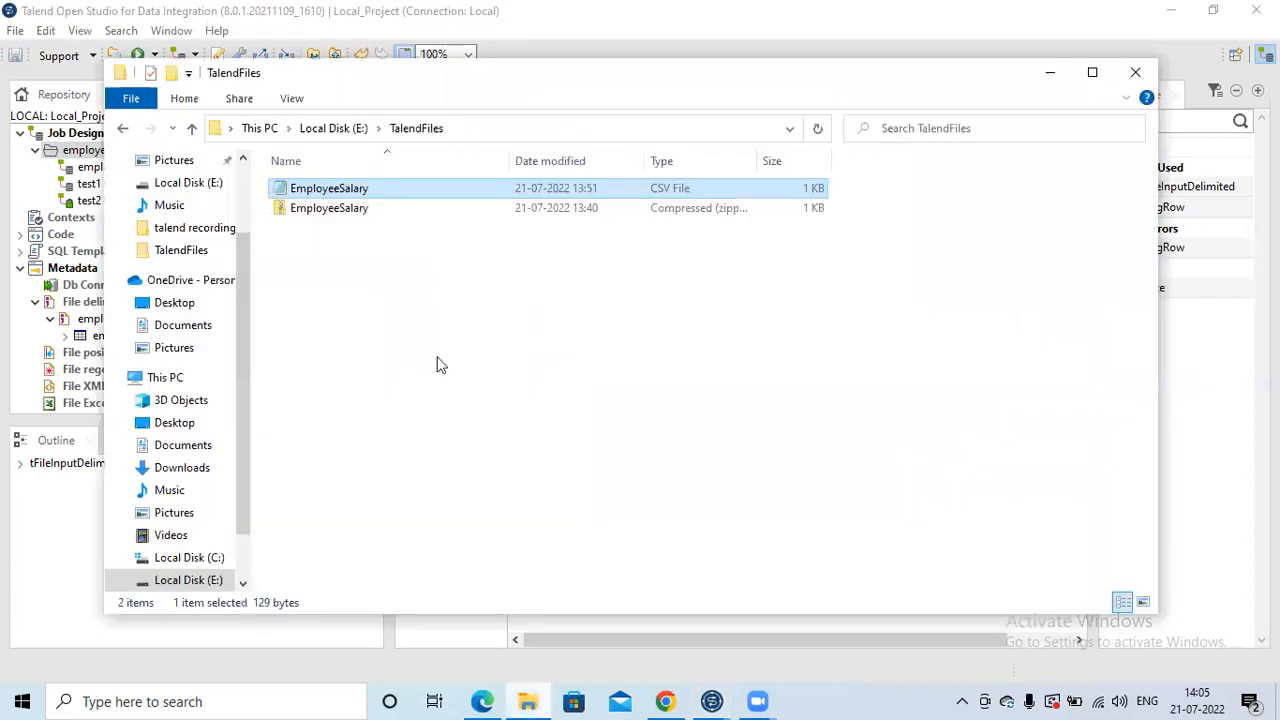
click(489, 129)
key(ctrl+c)
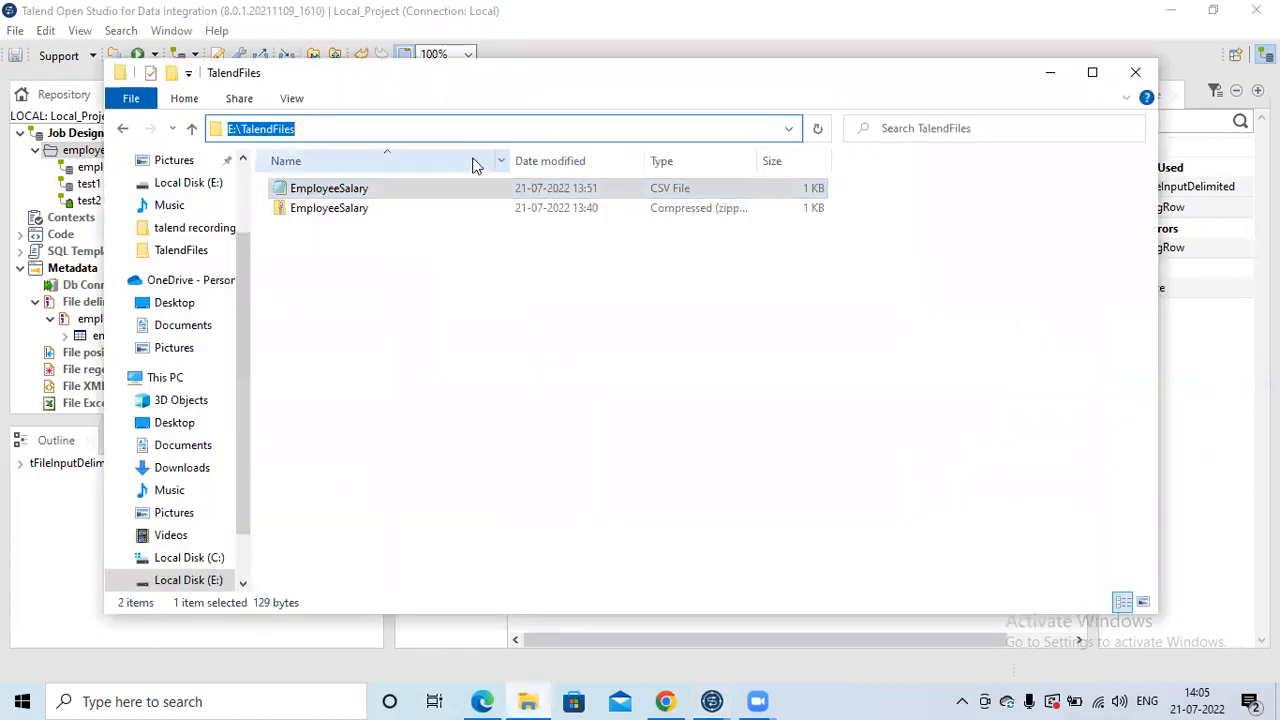
key(BackSpace)
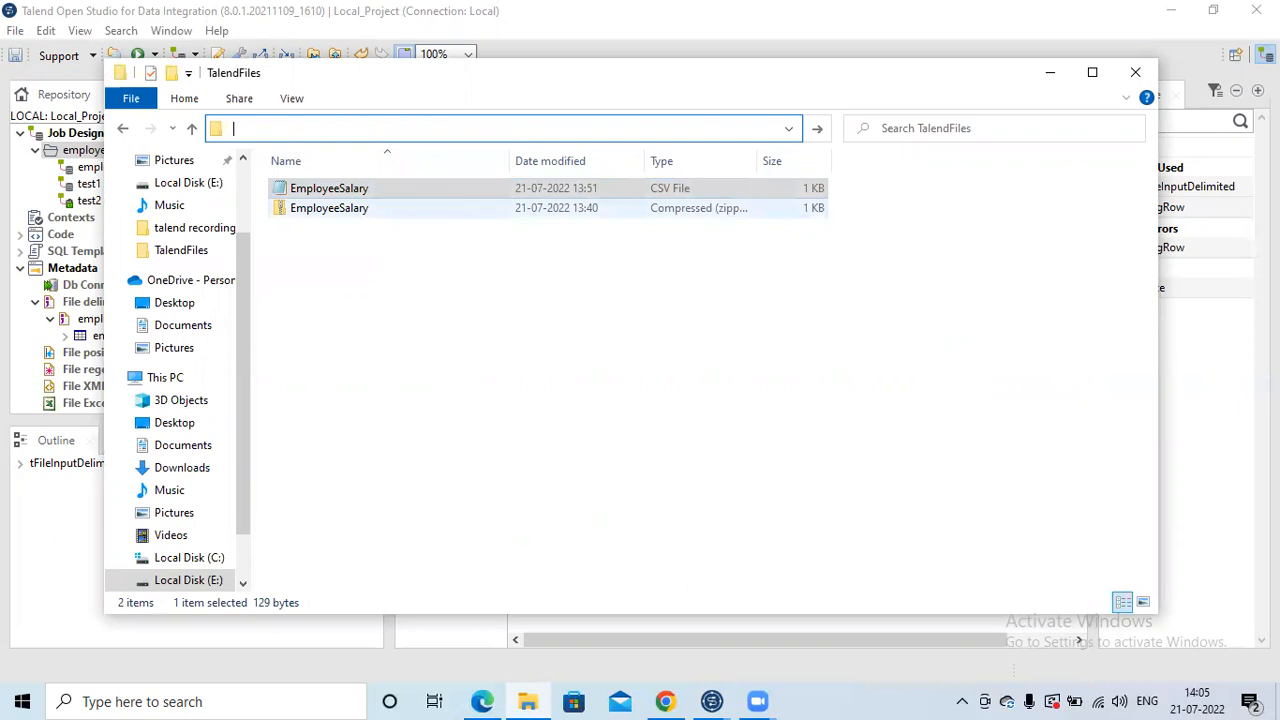
key(alt+Tab)
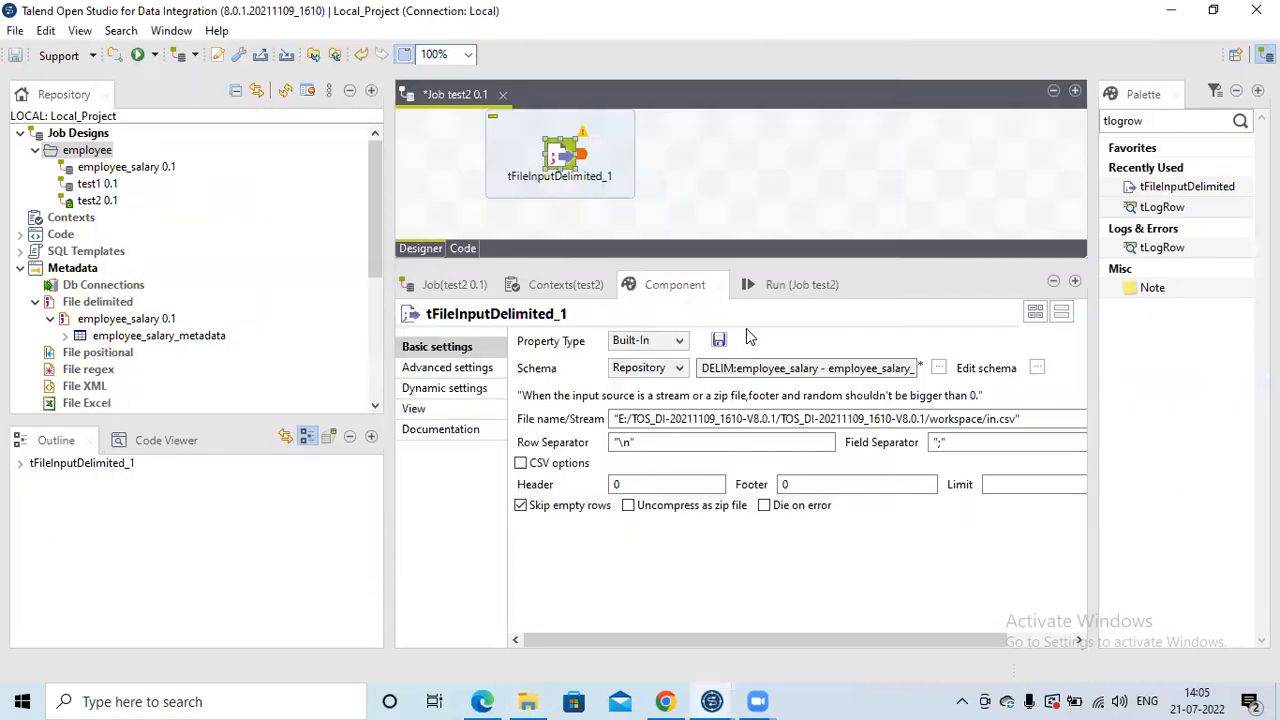
Step: Replace the default File name/Stream path inside the quotation marks with the copied folder path E:\TalendFiles
click(618, 419)
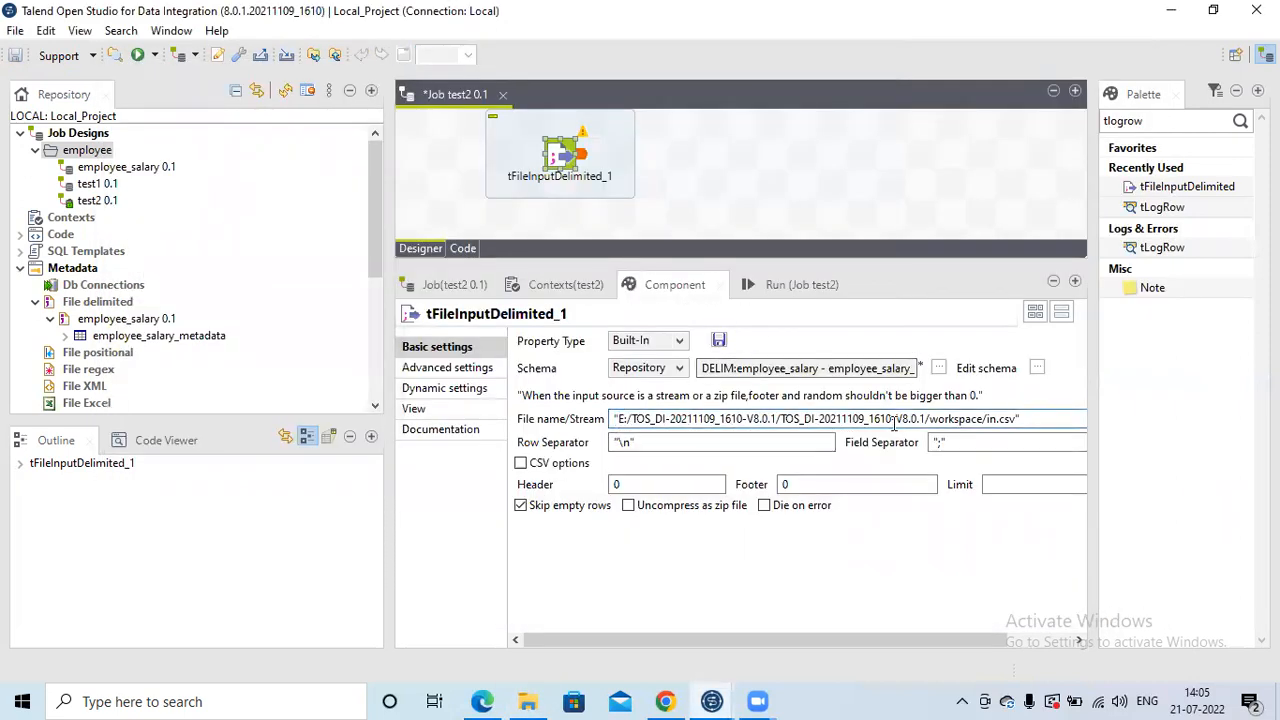
double_click(1015, 419)
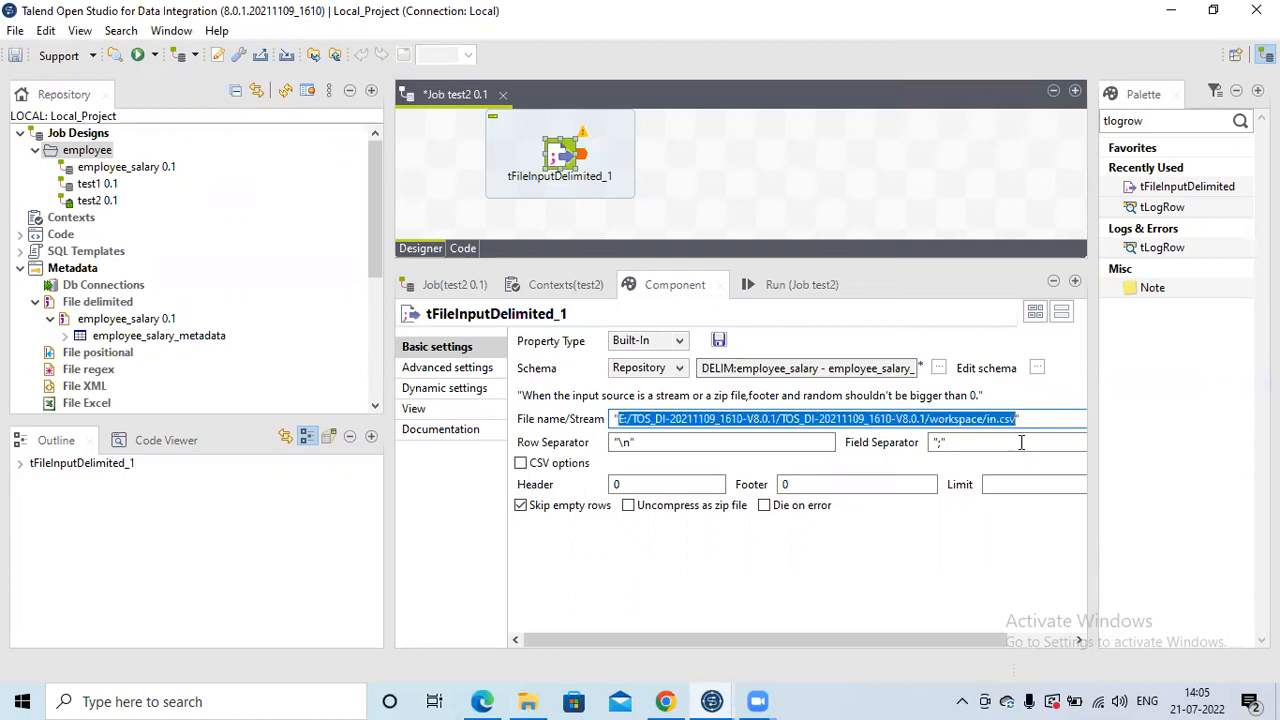
key(ctrl+v)
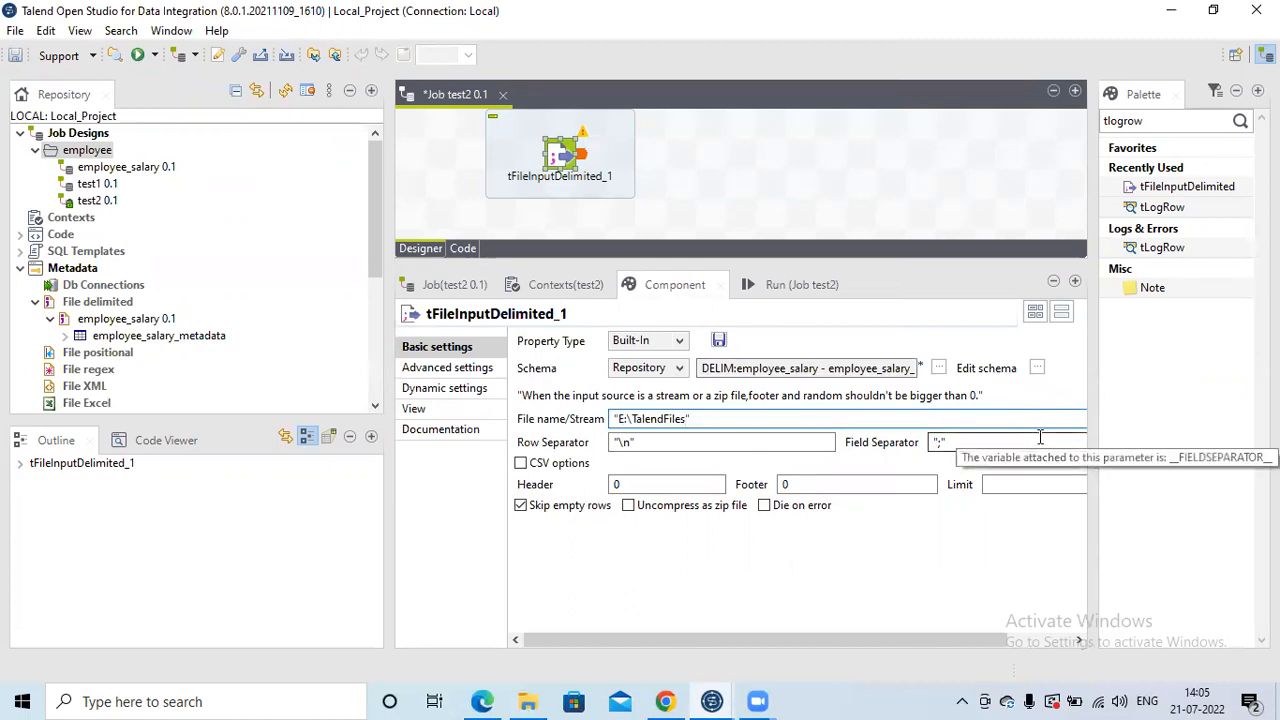
key(ctrl+z)
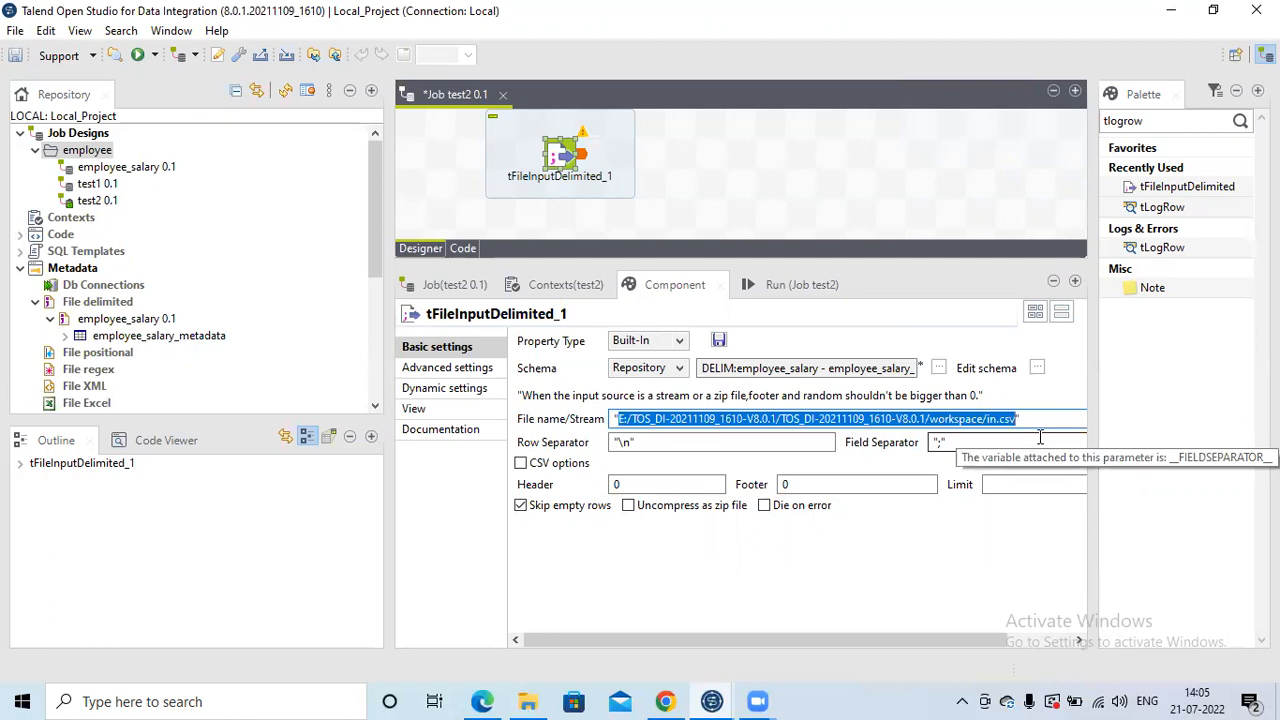
text("E:\TalendFiles")
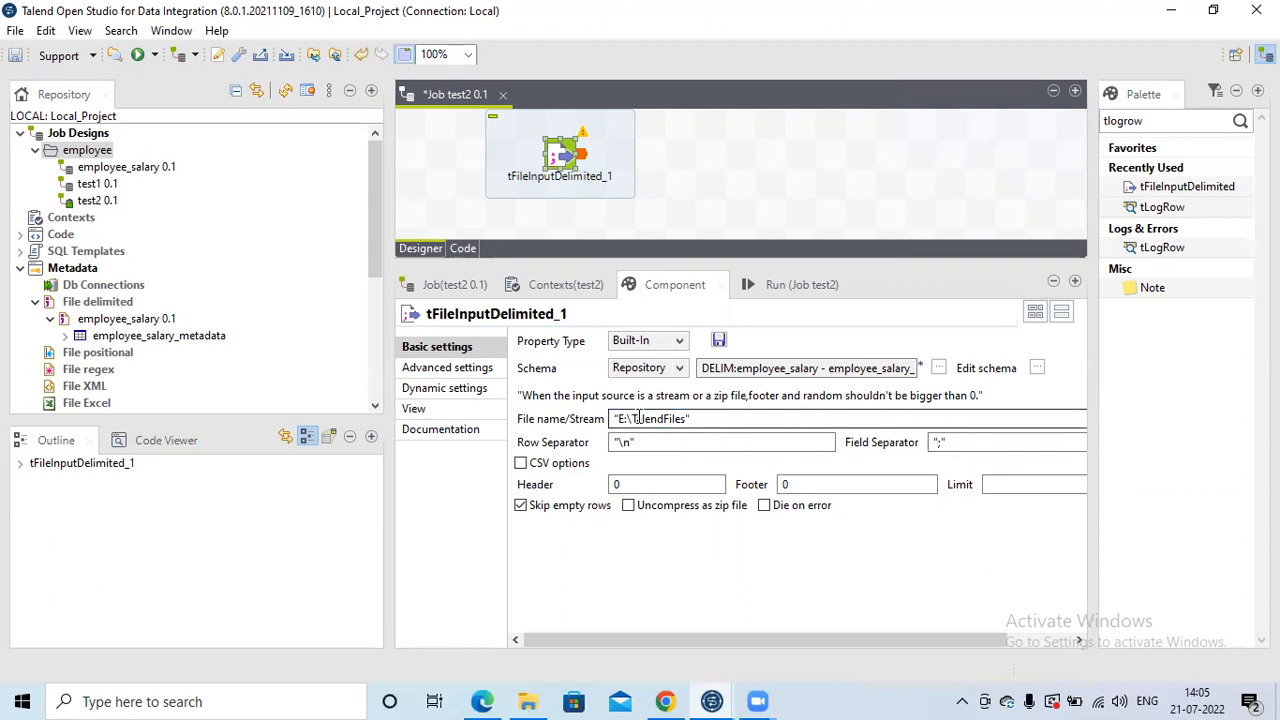
Step: Change the backslash in the File name/Stream path to a forward slash and add a trailing slash, giving "E:/TalendFiles/"
click(629, 418)
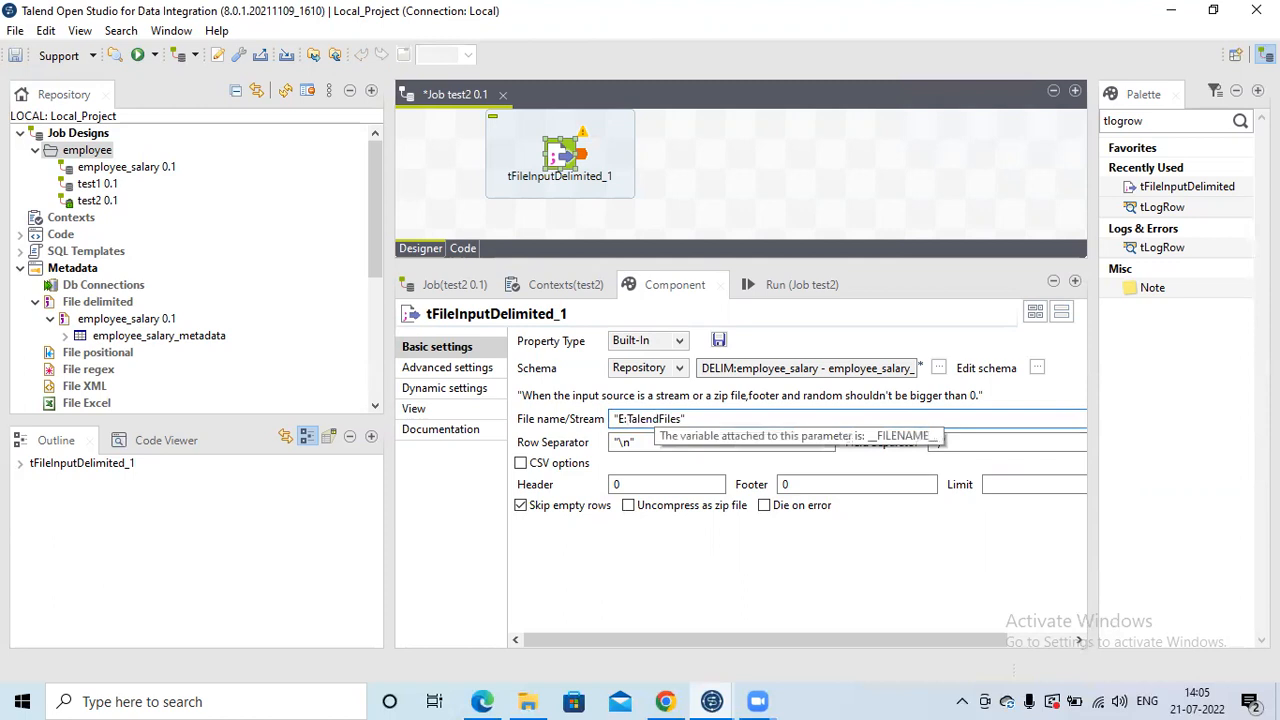
text(/)
click(685, 421)
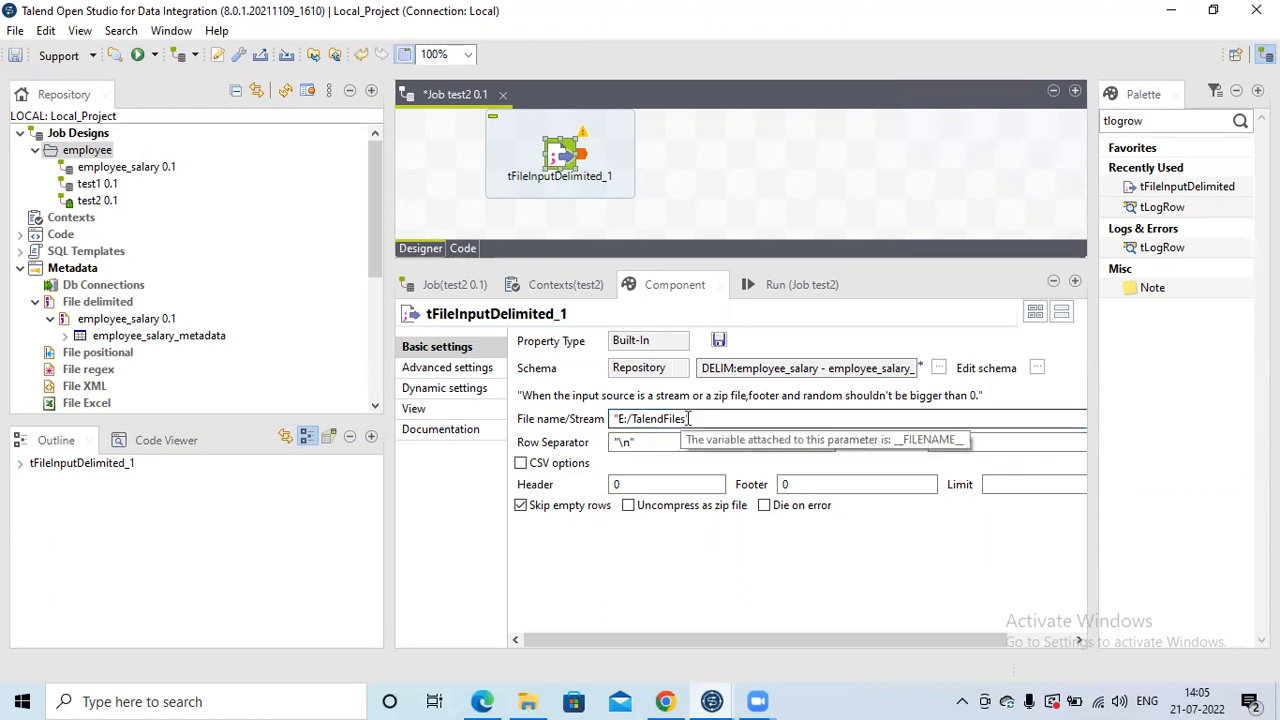
click(693, 417)
text(/)
Step: Copy the CSV file's name from File Explorer and complete the File name/Stream path in Talend as "E:/TalendFiles/EmployeeSalary.csv"
click(527, 701)
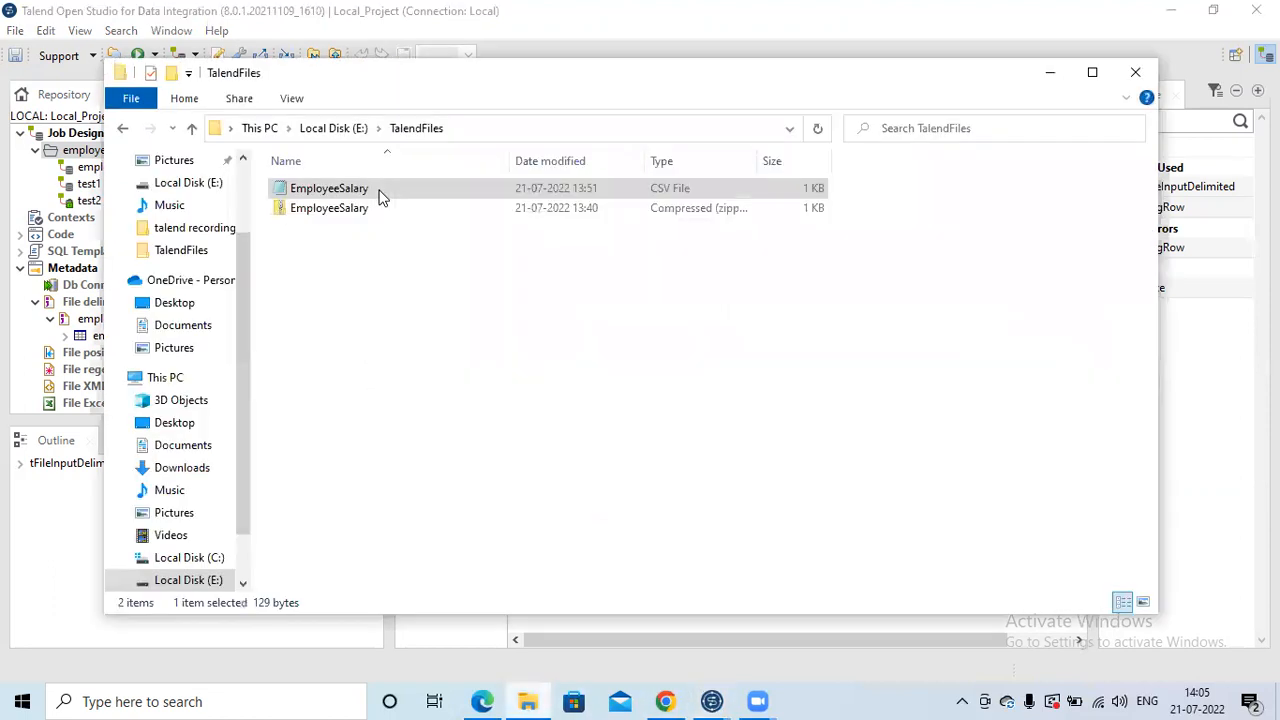
click(379, 190)
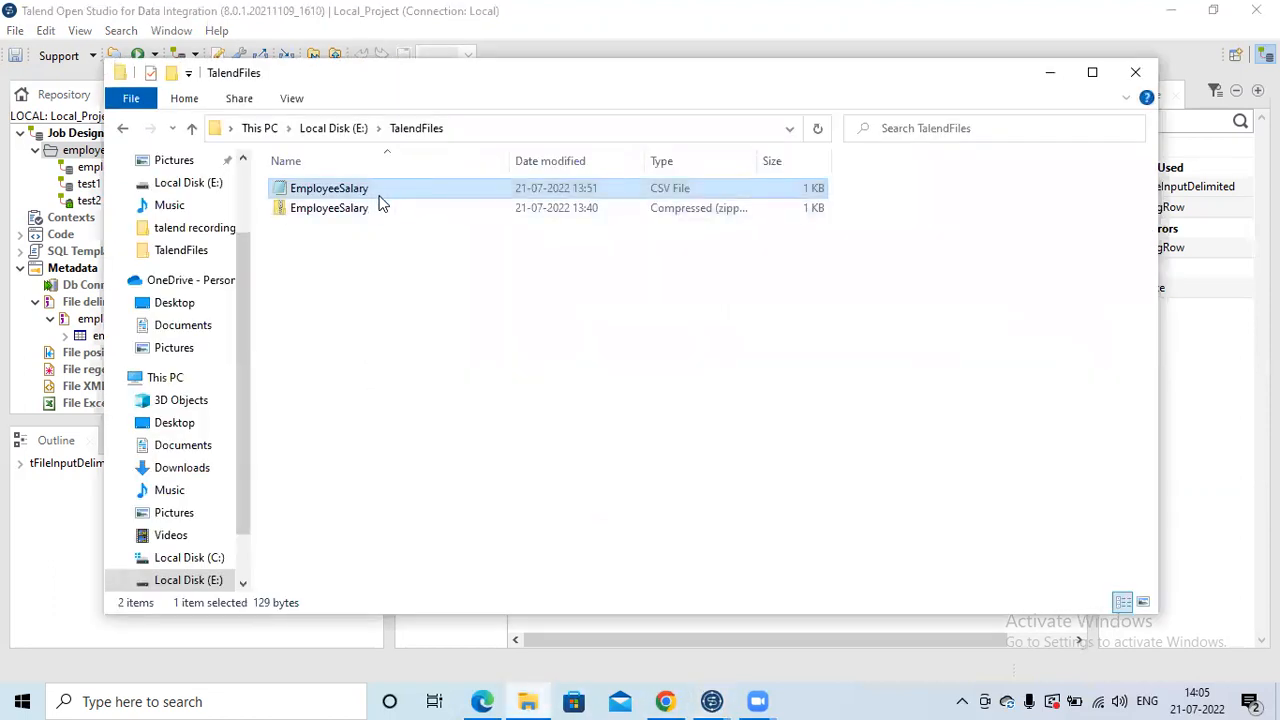
click(345, 191)
key(ctrl+c)
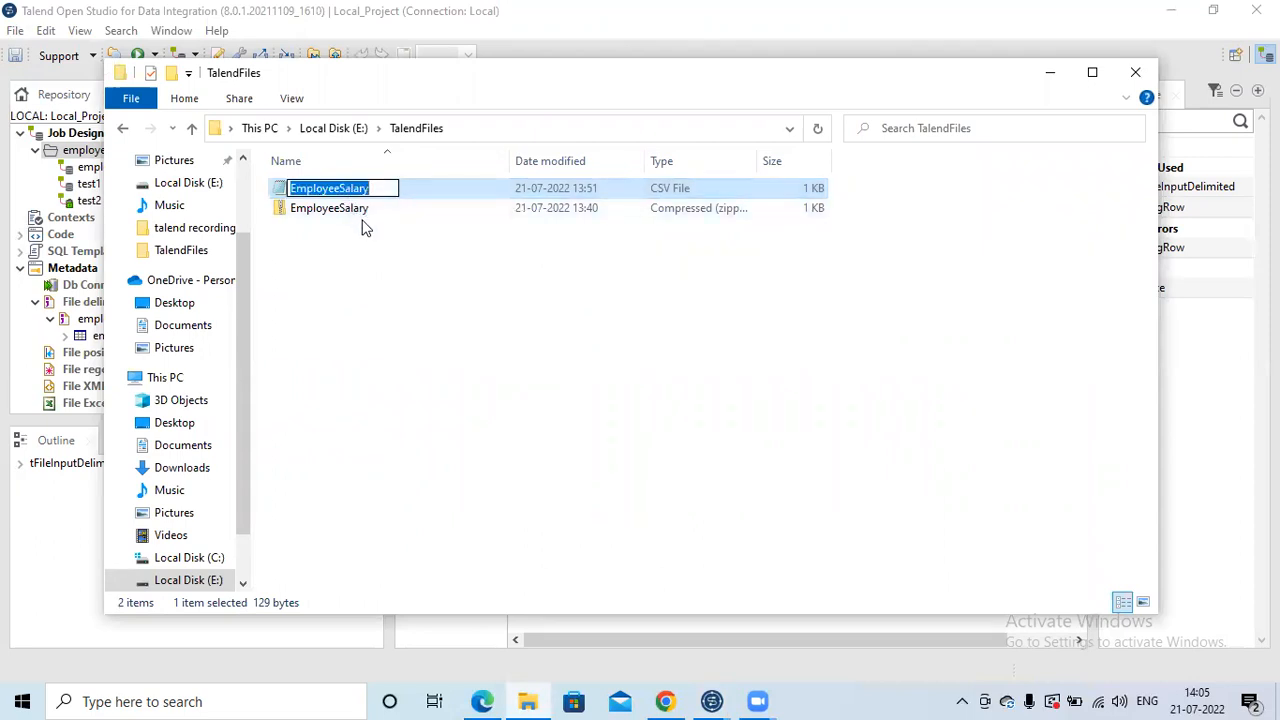
key(alt+Tab)
click(693, 419)
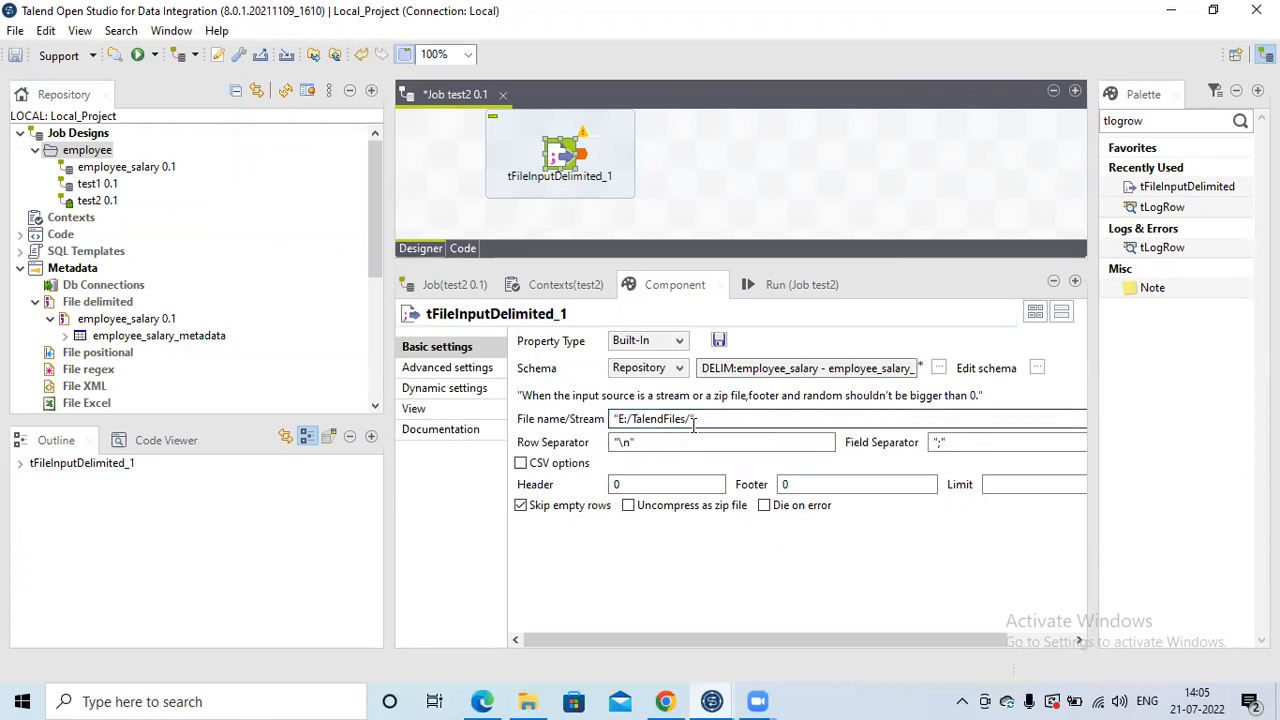
key(ctrl+v)
text(.cs)
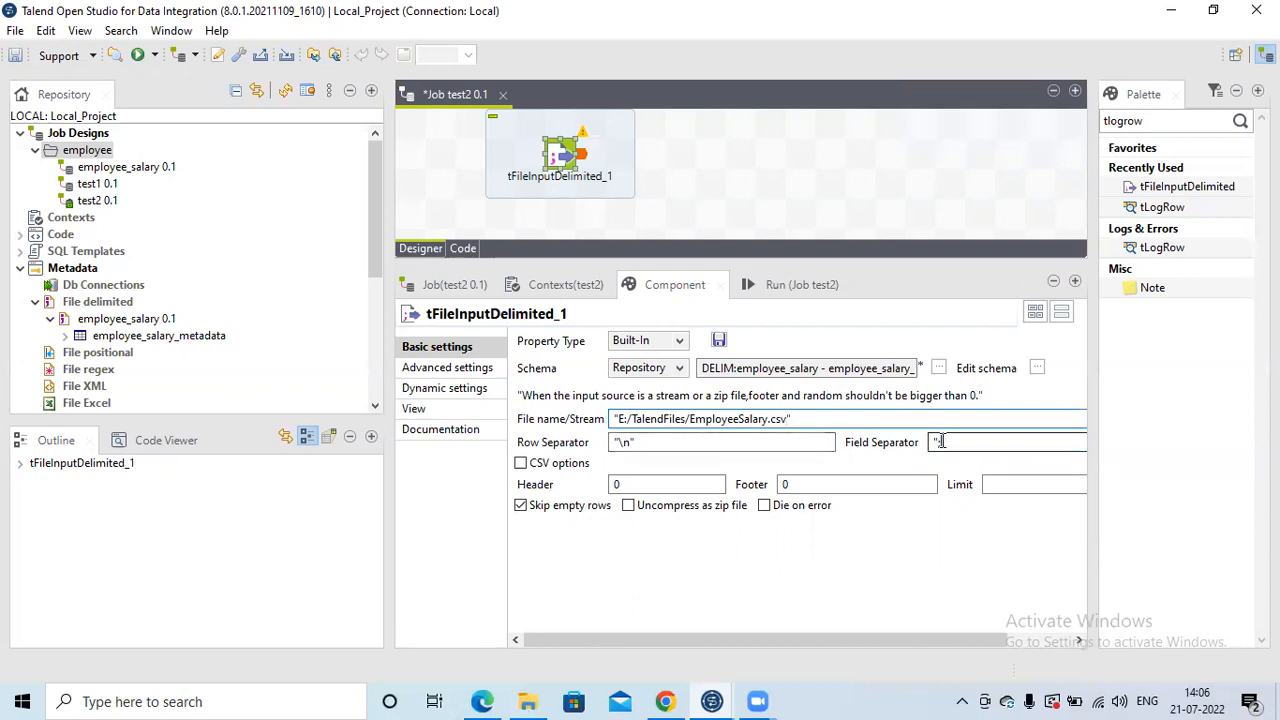
Step: Open the EmployeeSalary CSV file from the TalendFiles folder in Notepad to check its delimiter, and return to Talend
click(527, 701)
double_click(357, 190)
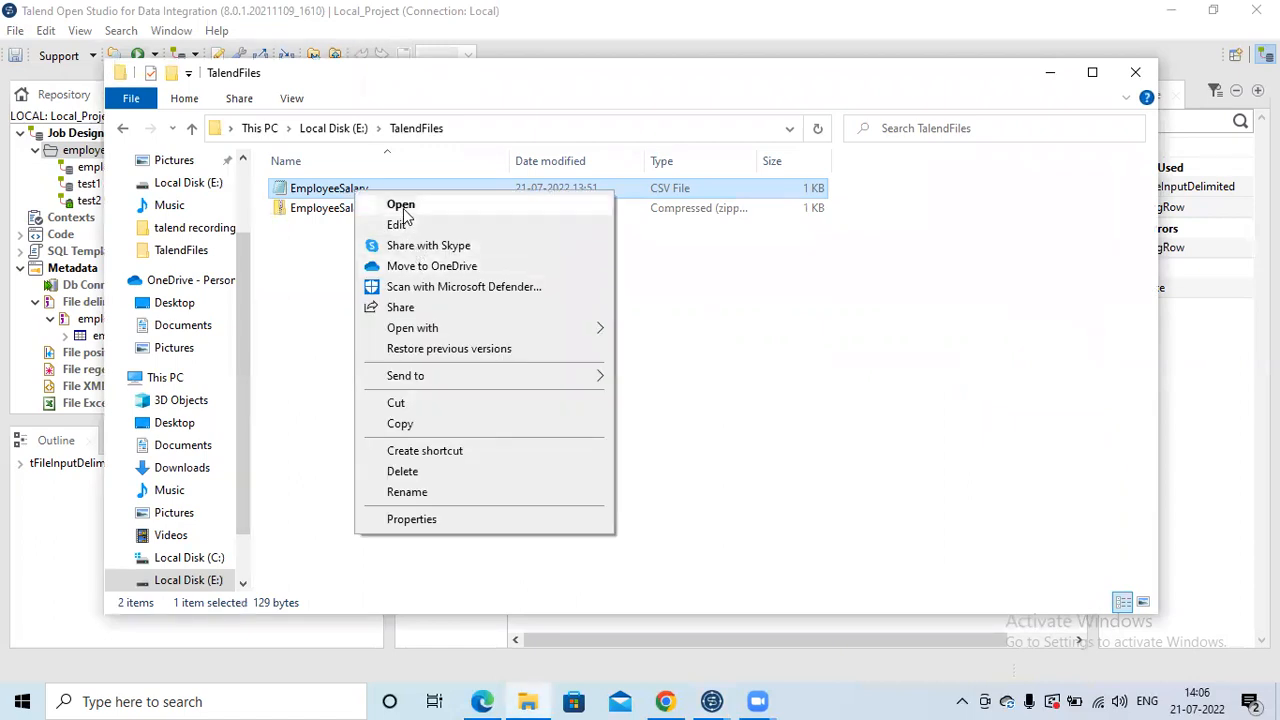
click(404, 206)
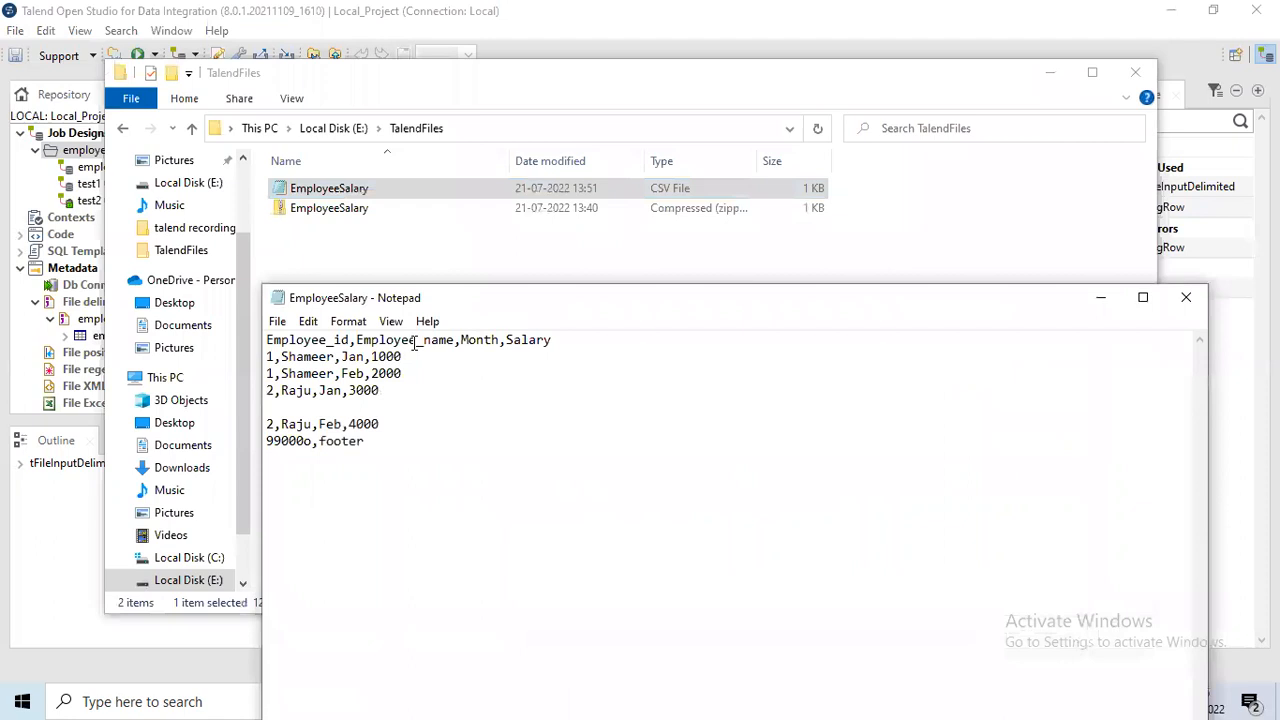
click(1049, 73)
click(1101, 297)
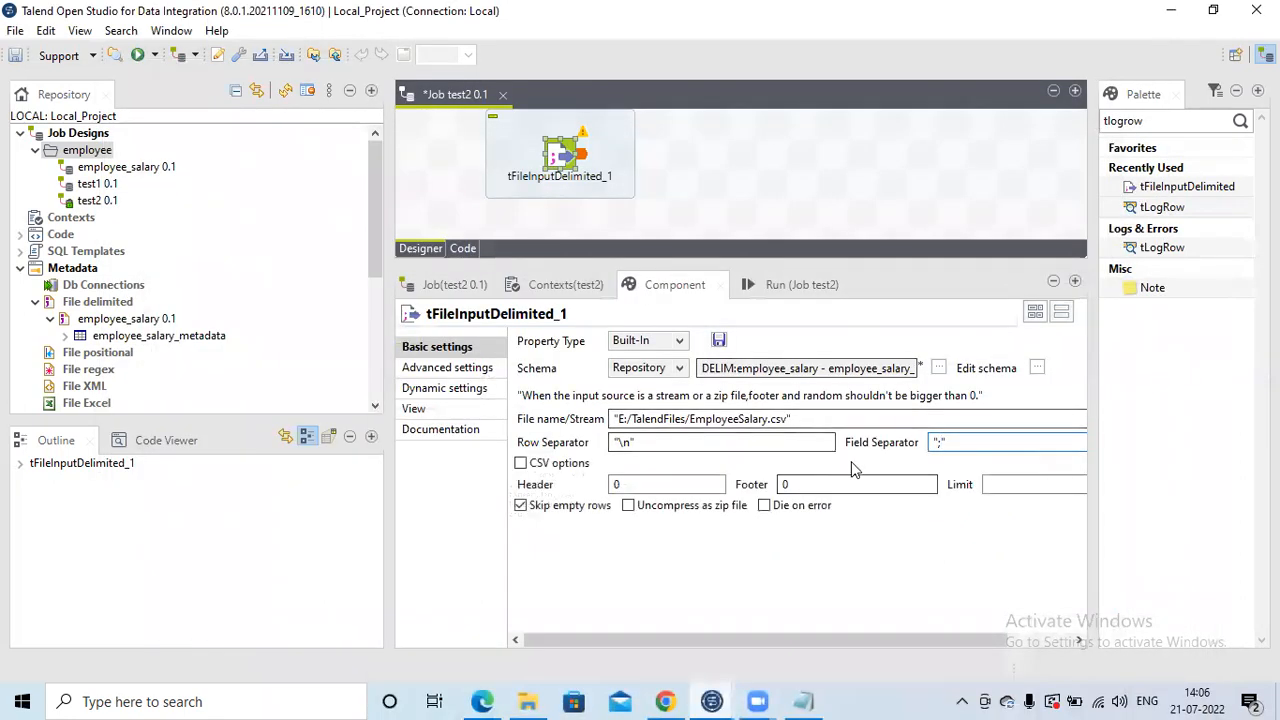
Step: Replace the Field Separator of the tFileInputDelimited component with a comma inside the quotation marks
key(BackSpace)
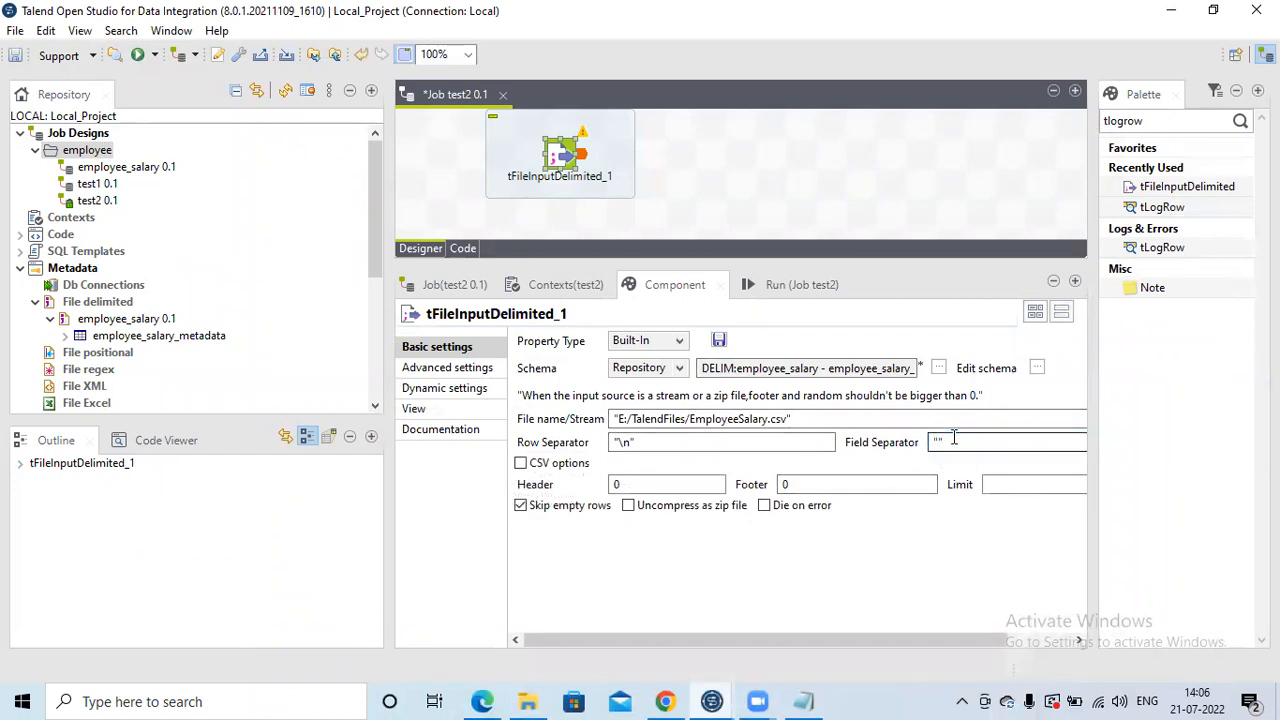
click(943, 443)
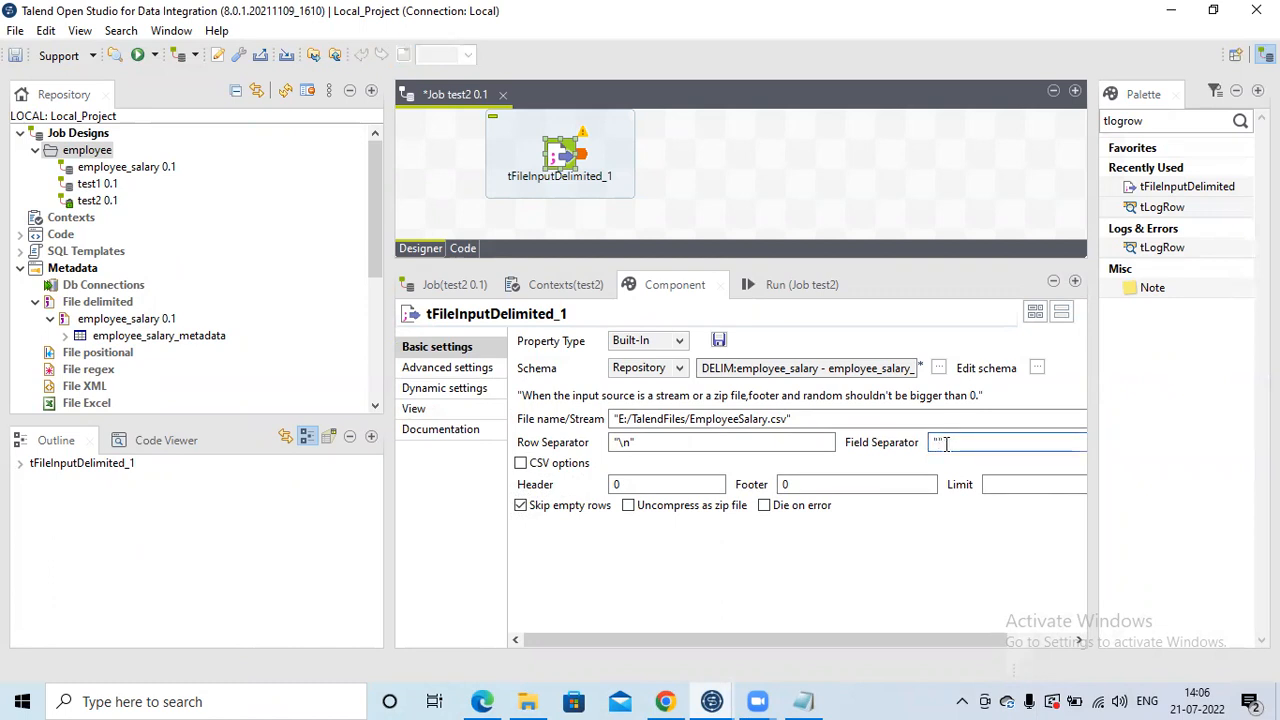
text(,)
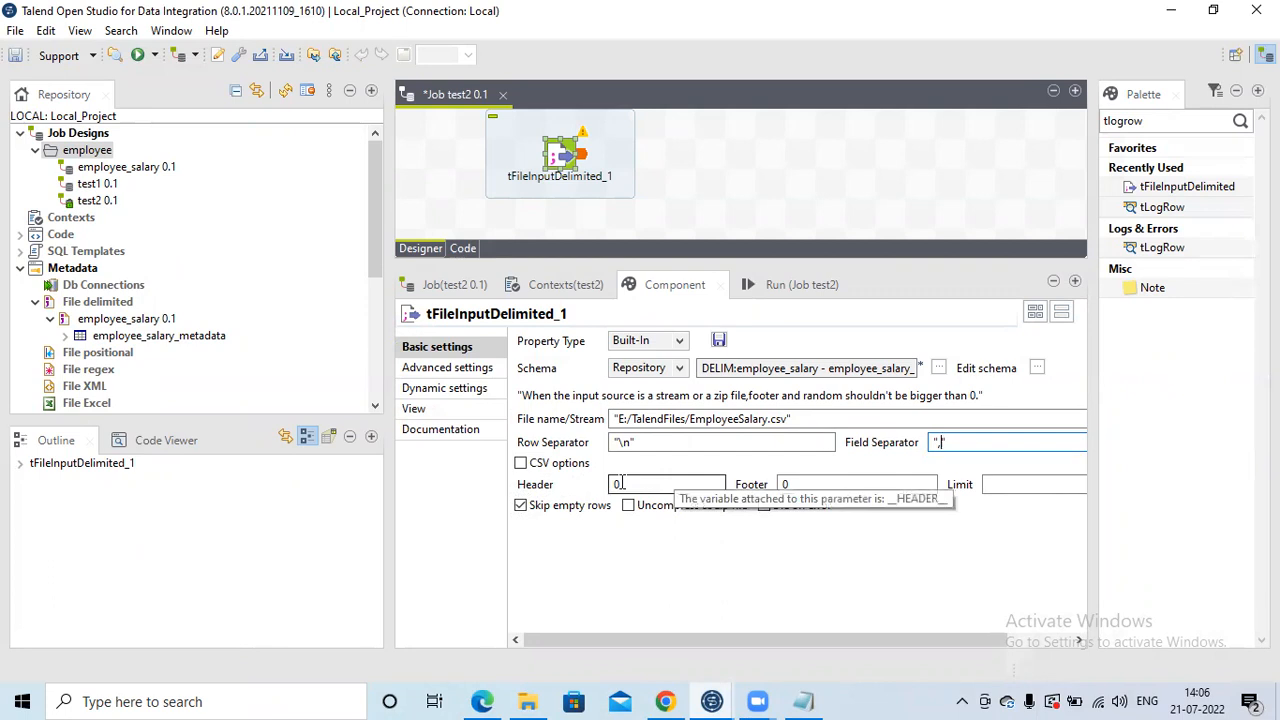
Step: Check the column-name line of EmployeeSalary in Notepad and set Header to 1 in the Talend component
click(797, 700)
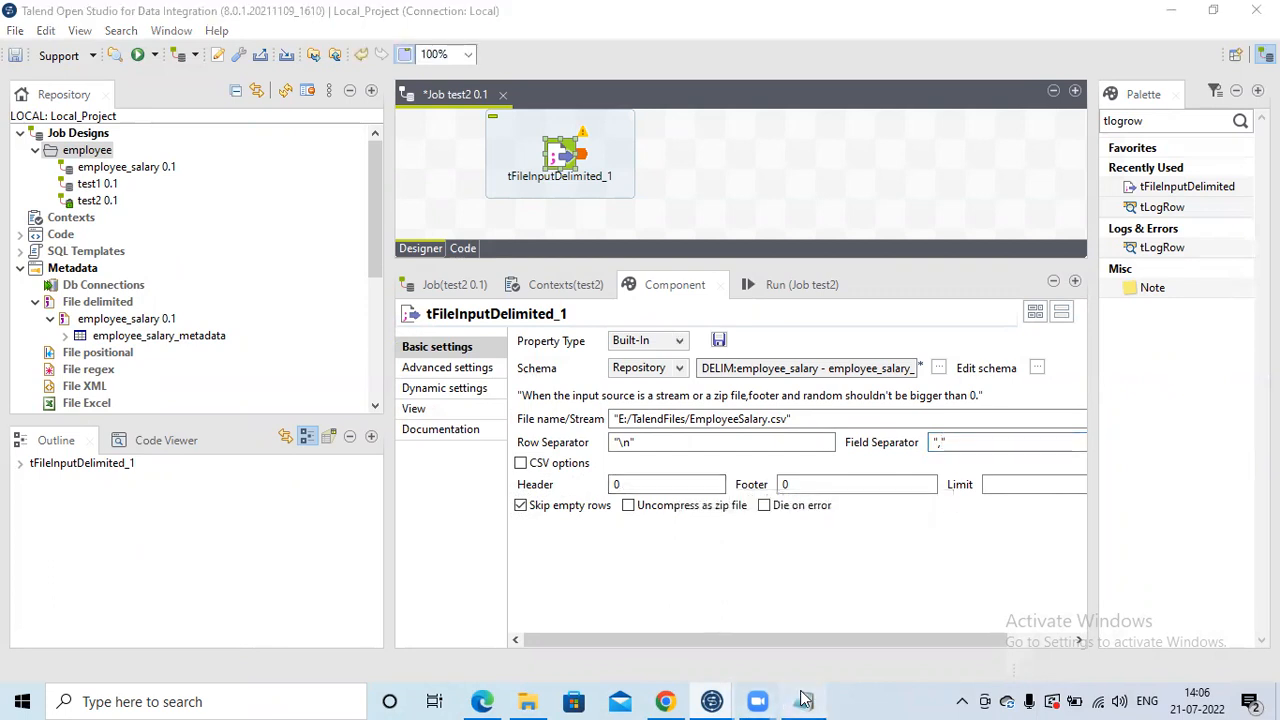
drag(573, 340, 326, 340)
click(1100, 297)
double_click(617, 484)
text(1)
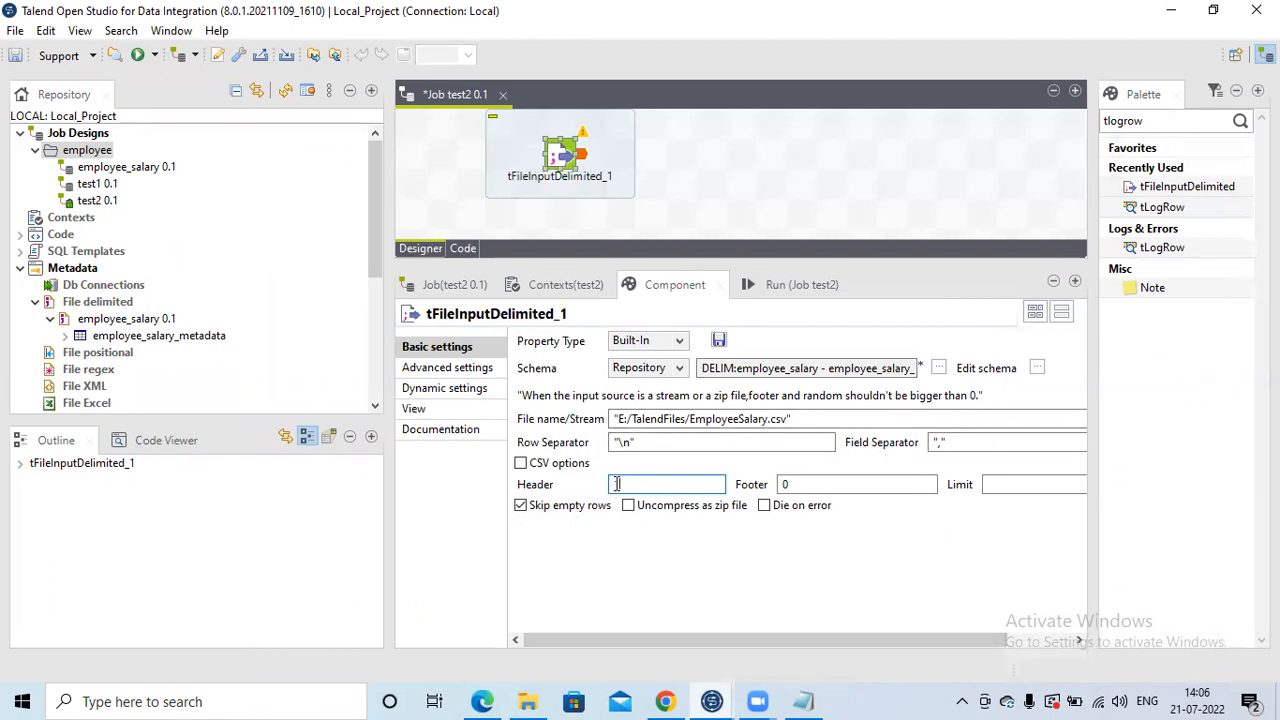
drag(629, 484, 610, 484)
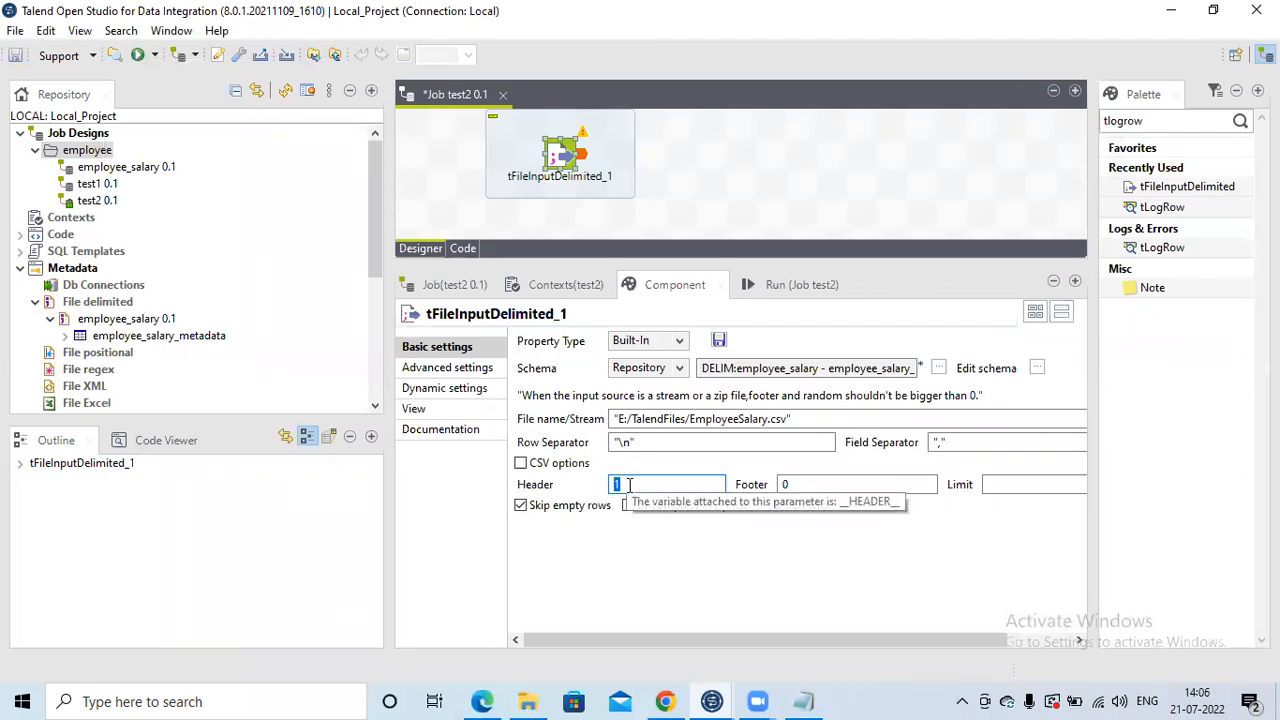
Step: Check the closing footer line of EmployeeSalary in Notepad and set Footer to 1 in the Talend component
click(787, 484)
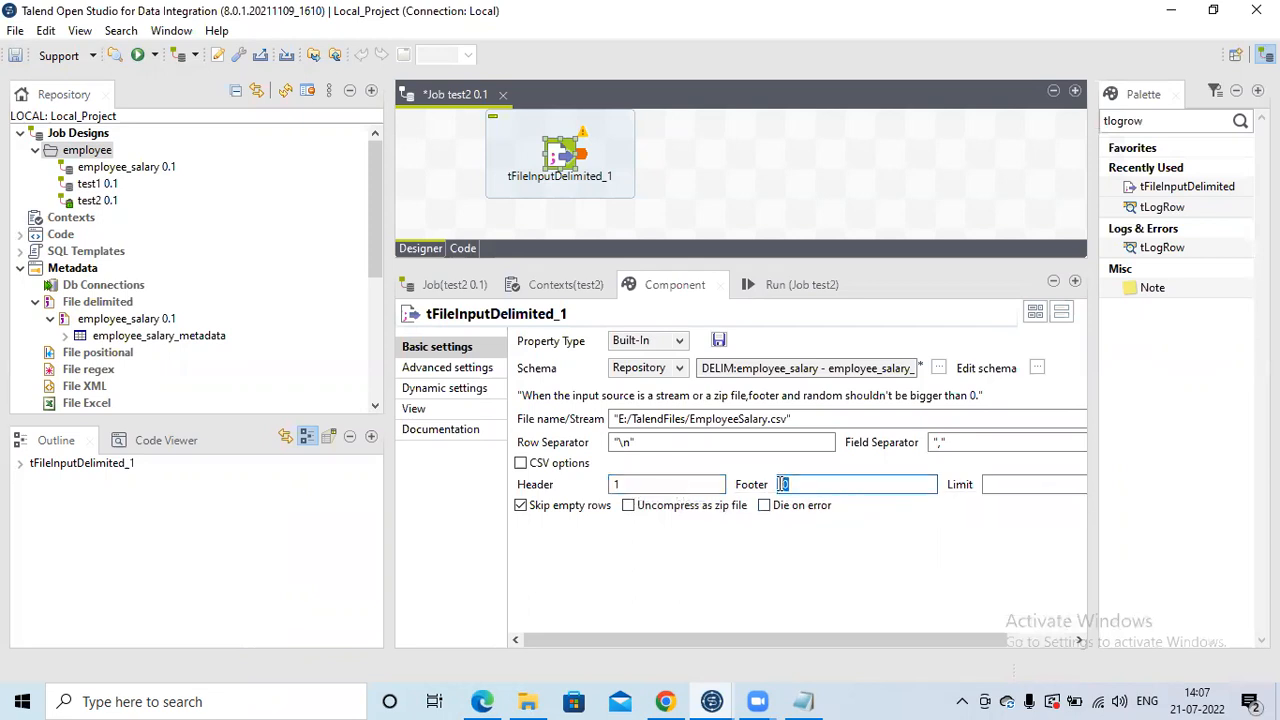
click(828, 694)
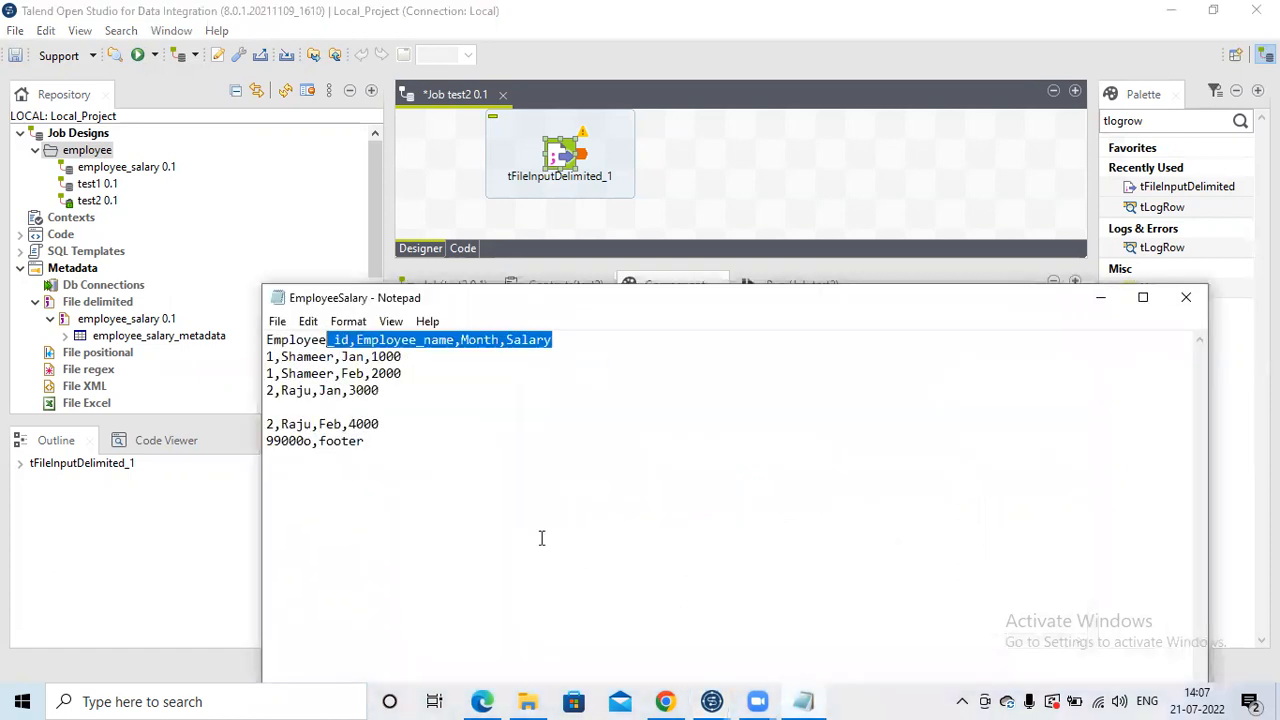
drag(382, 440, 260, 440)
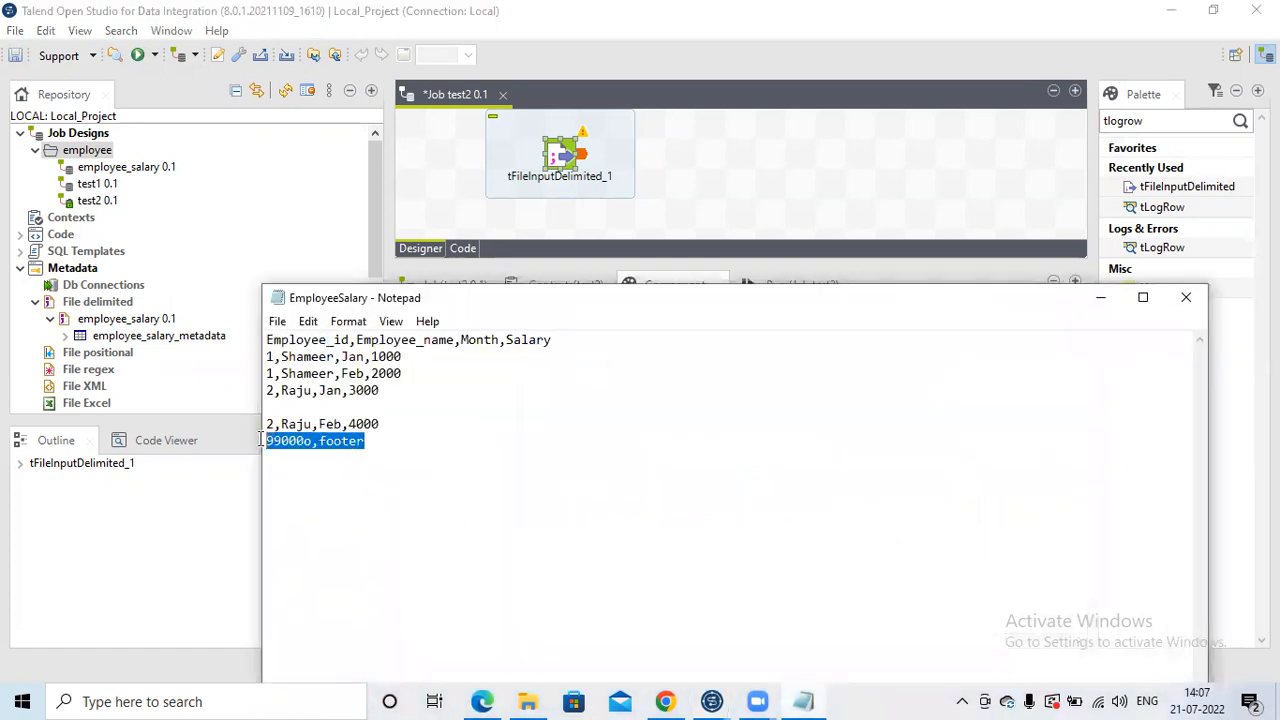
click(370, 450)
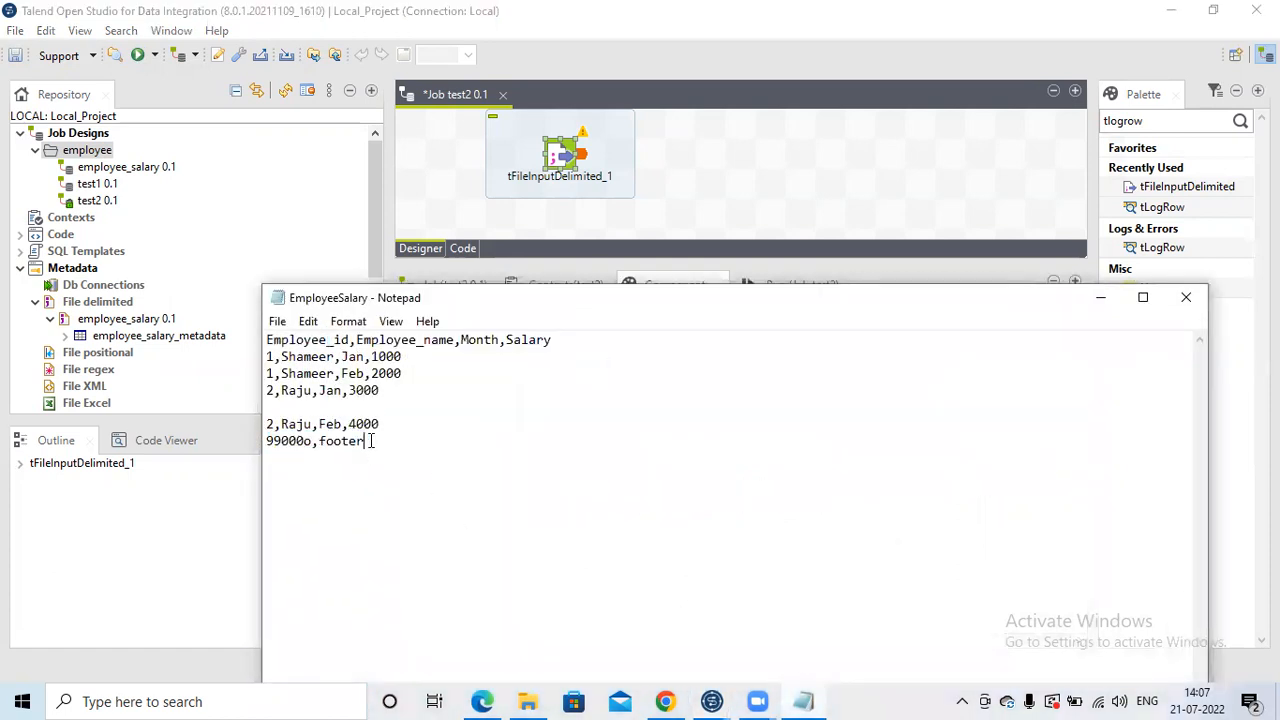
drag(358, 441, 268, 443)
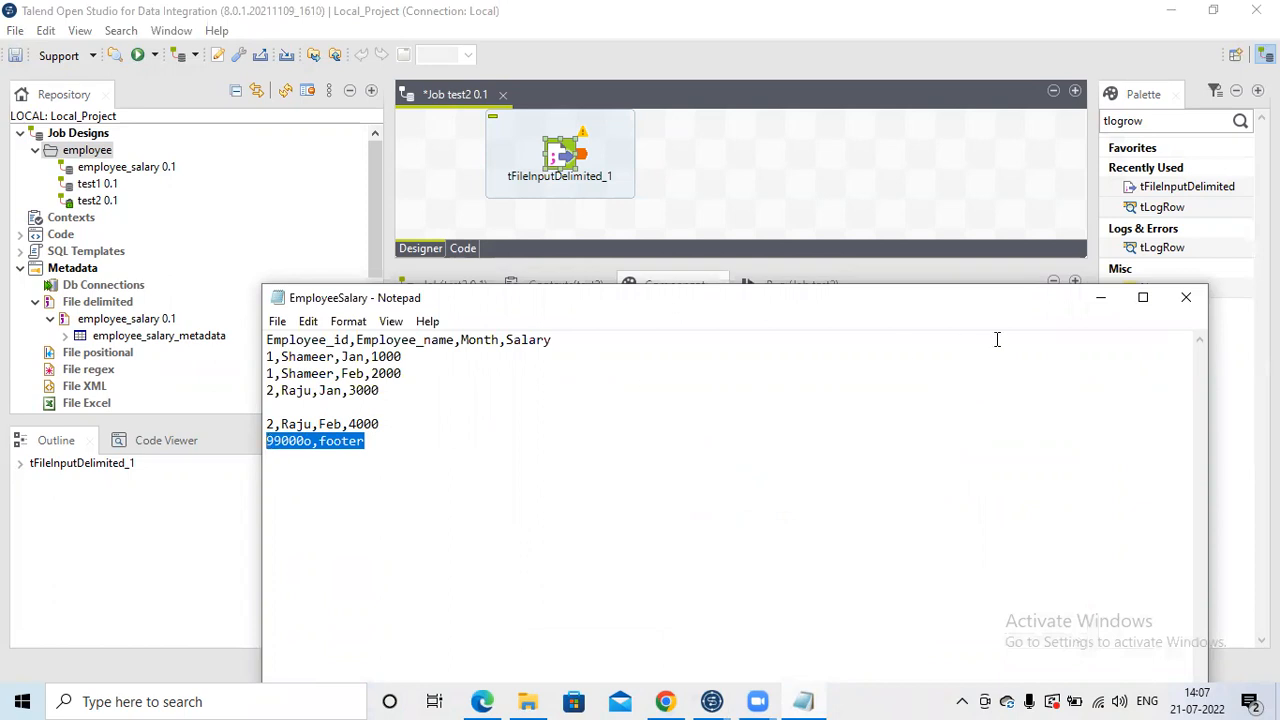
click(1104, 304)
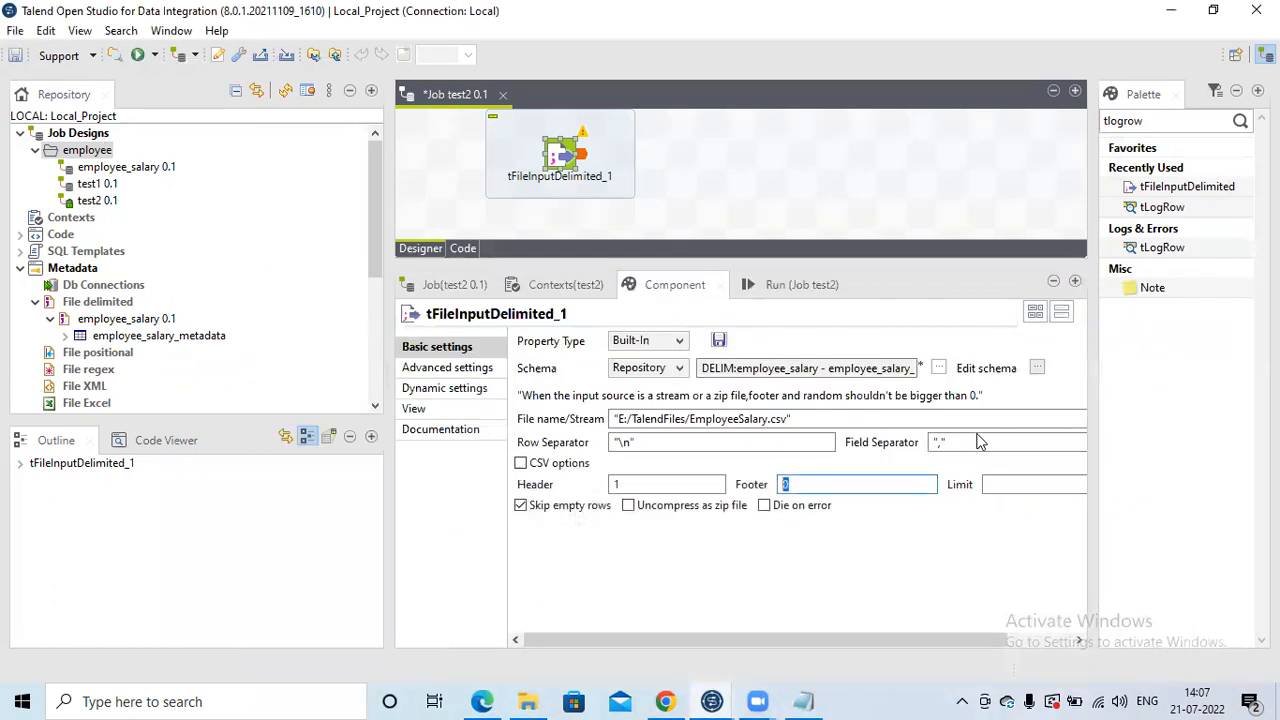
click(816, 483)
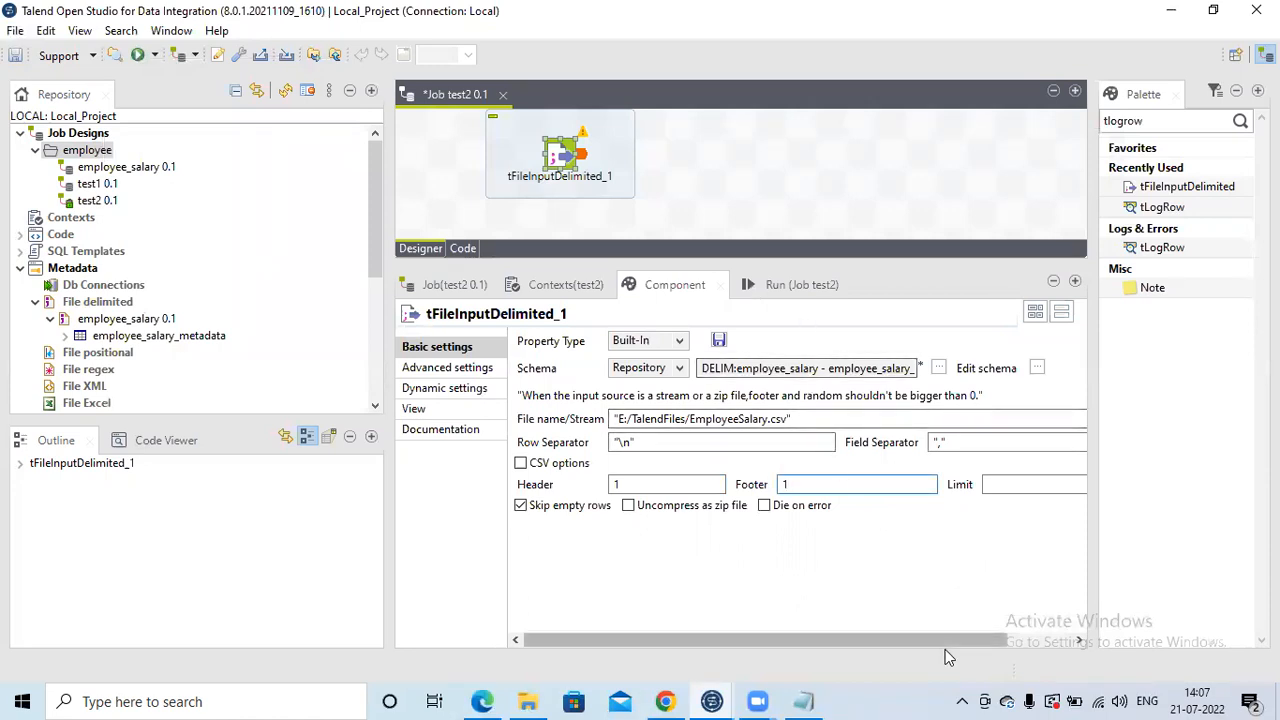
Step: Inspect the Limit setting of the tFileInputDelimited component and turn off Skip empty rows
drag(946, 640, 1022, 640)
click(968, 488)
mouse_move(806, 699)
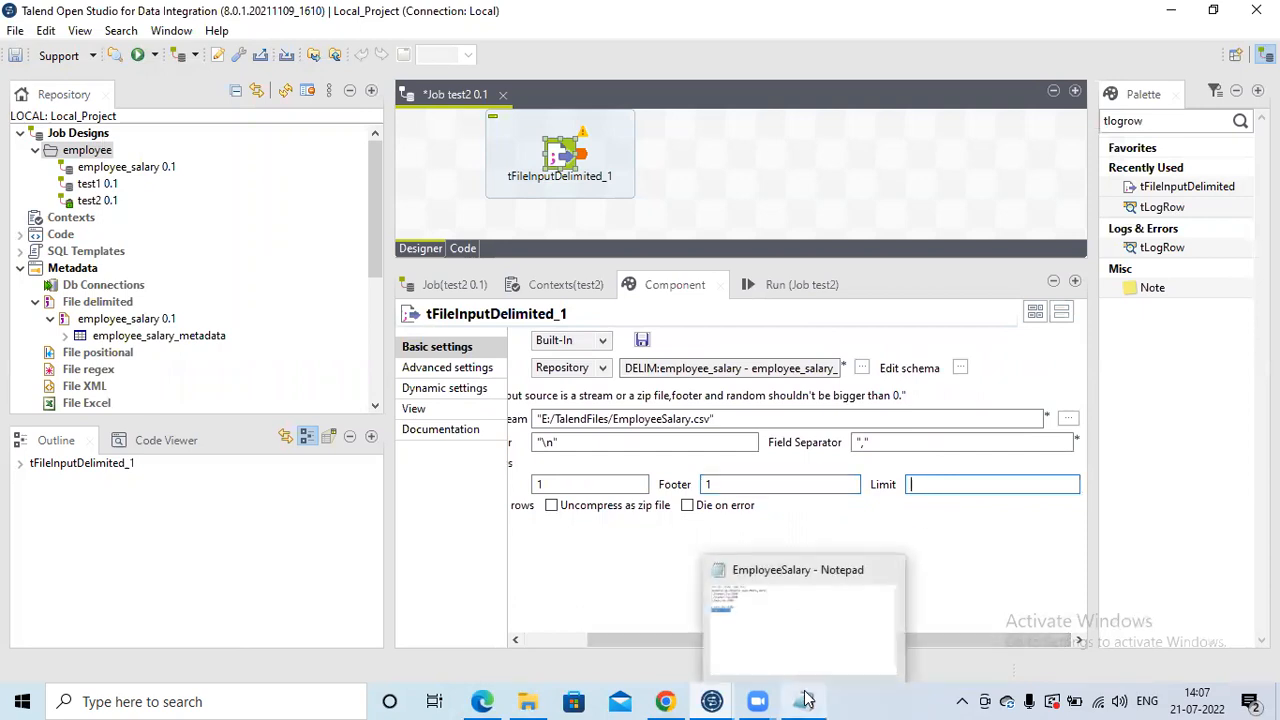
click(947, 541)
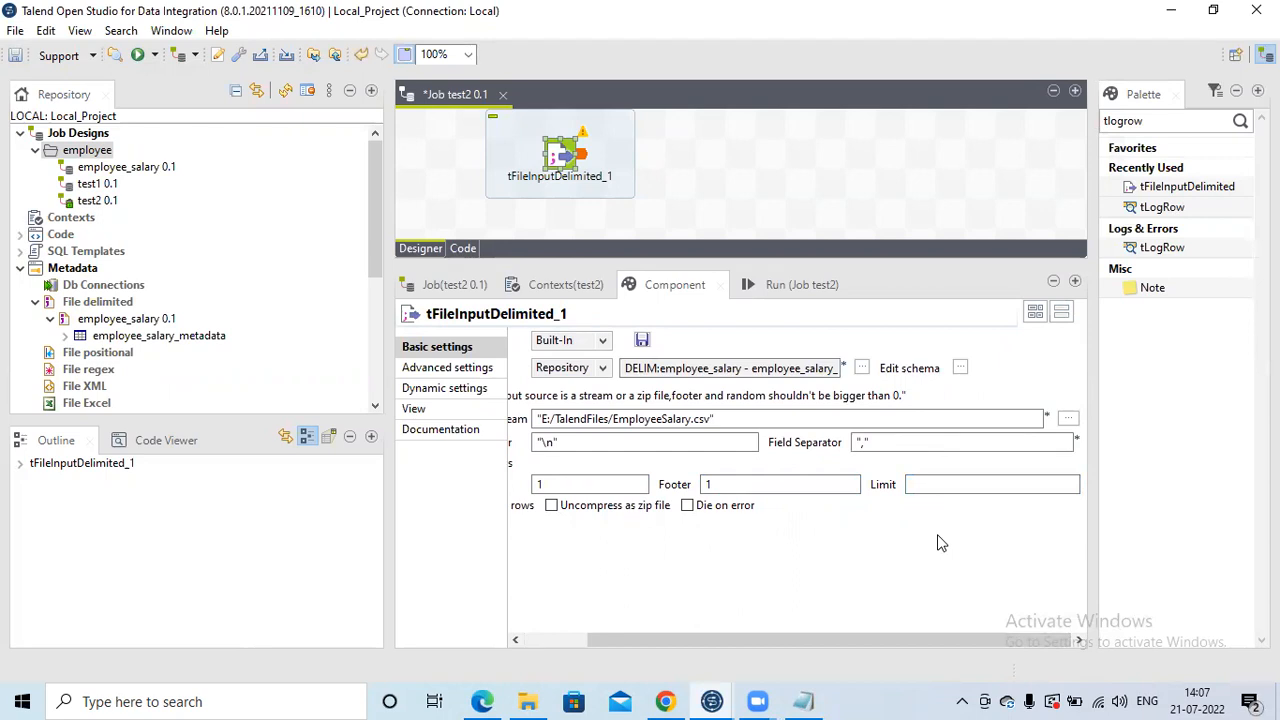
click(925, 489)
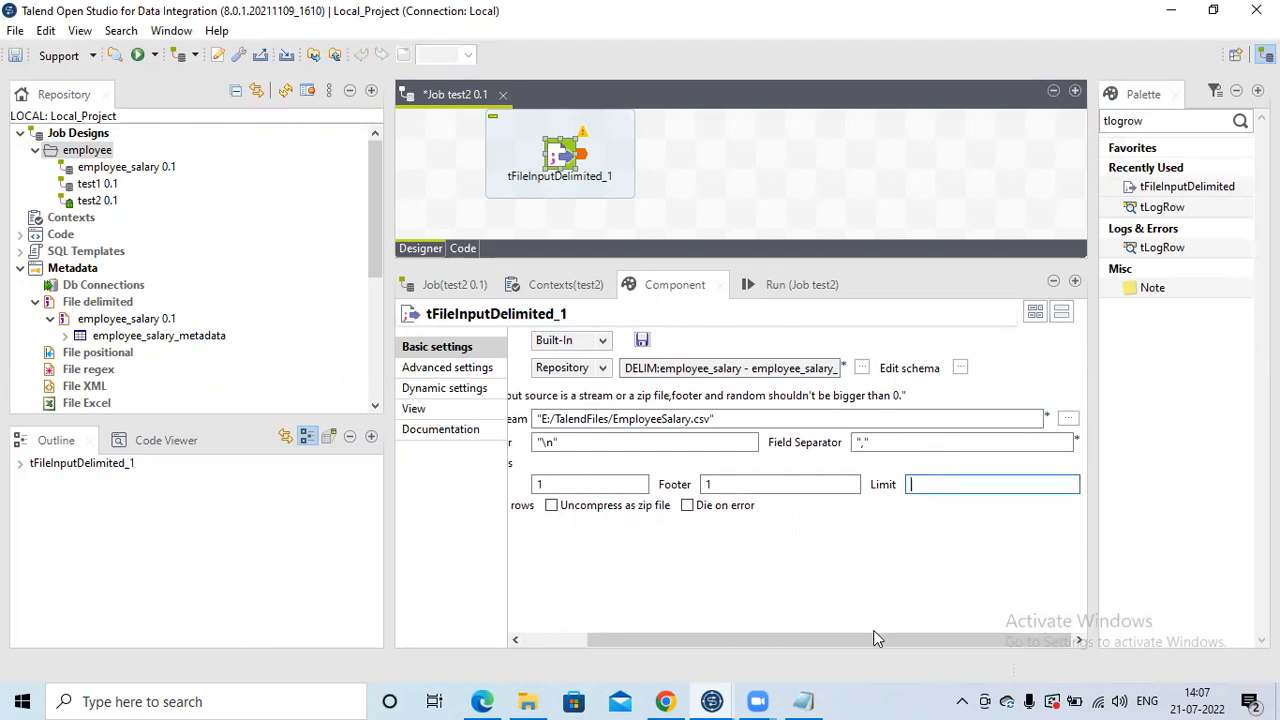
drag(758, 638, 592, 620)
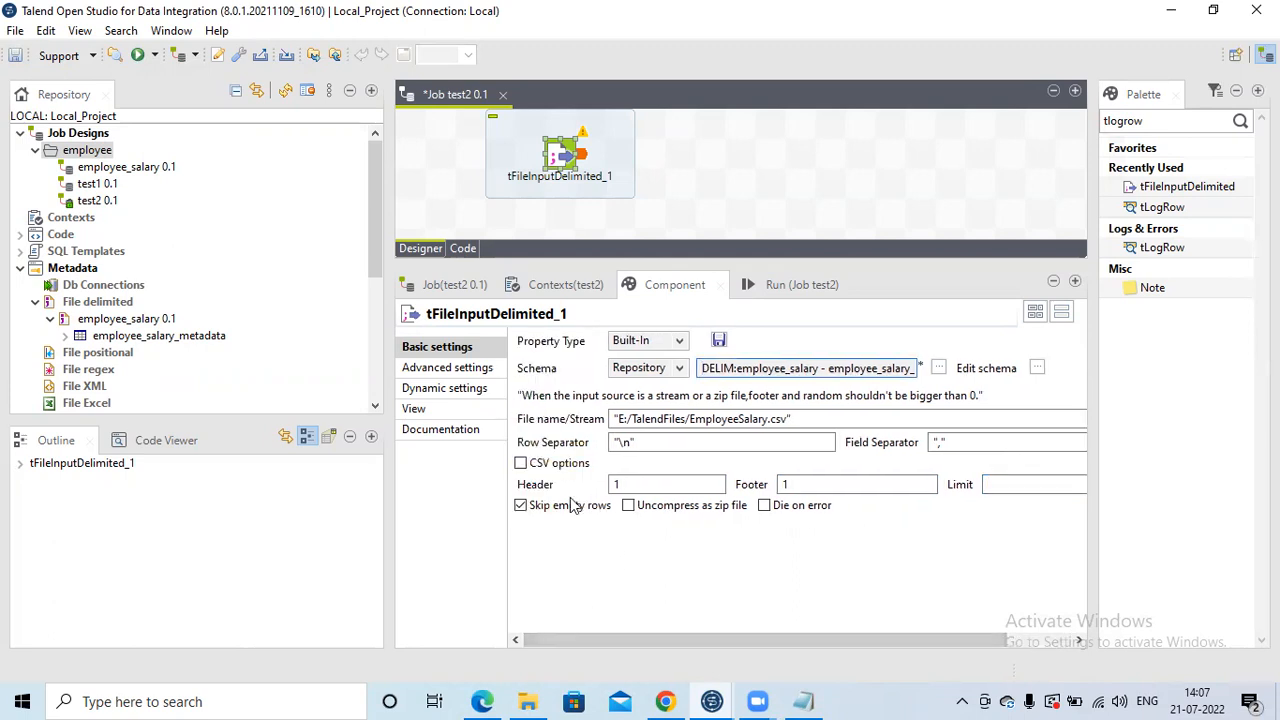
click(520, 506)
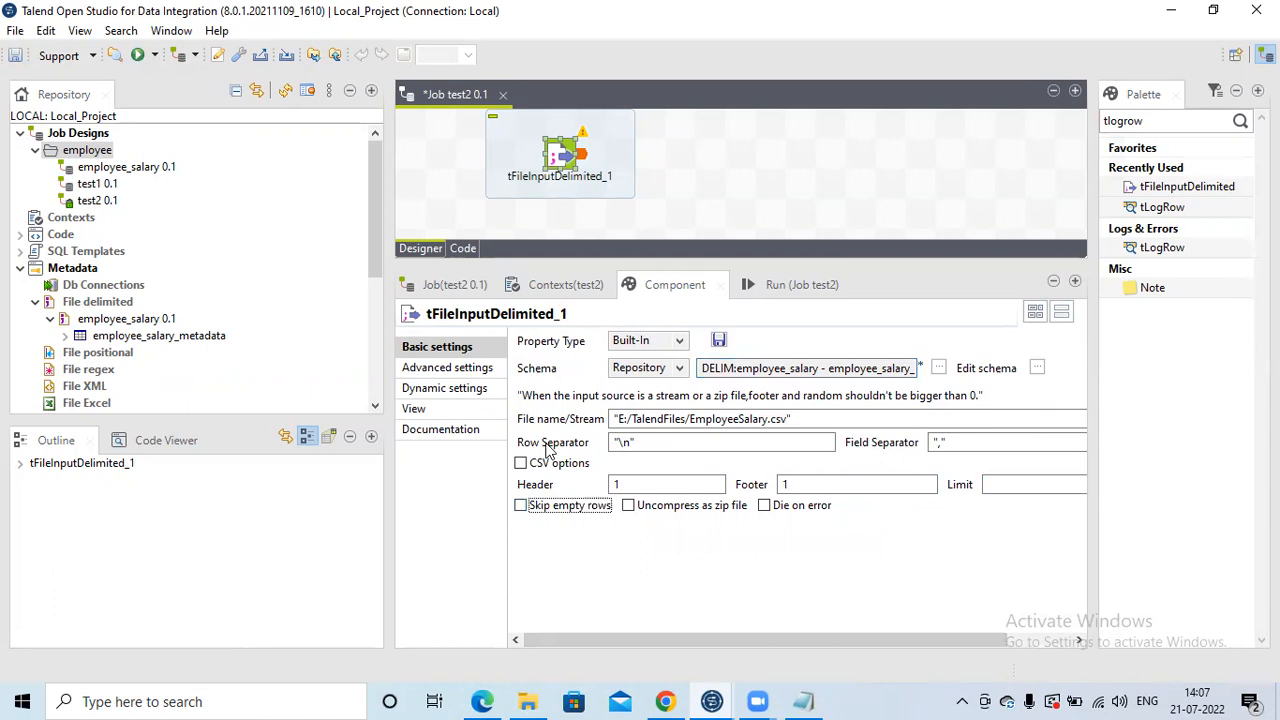
Step: Add a tLogRow component beside the tFileInputDelimited component in job test2 and link the input to it with a Main row
click(741, 152)
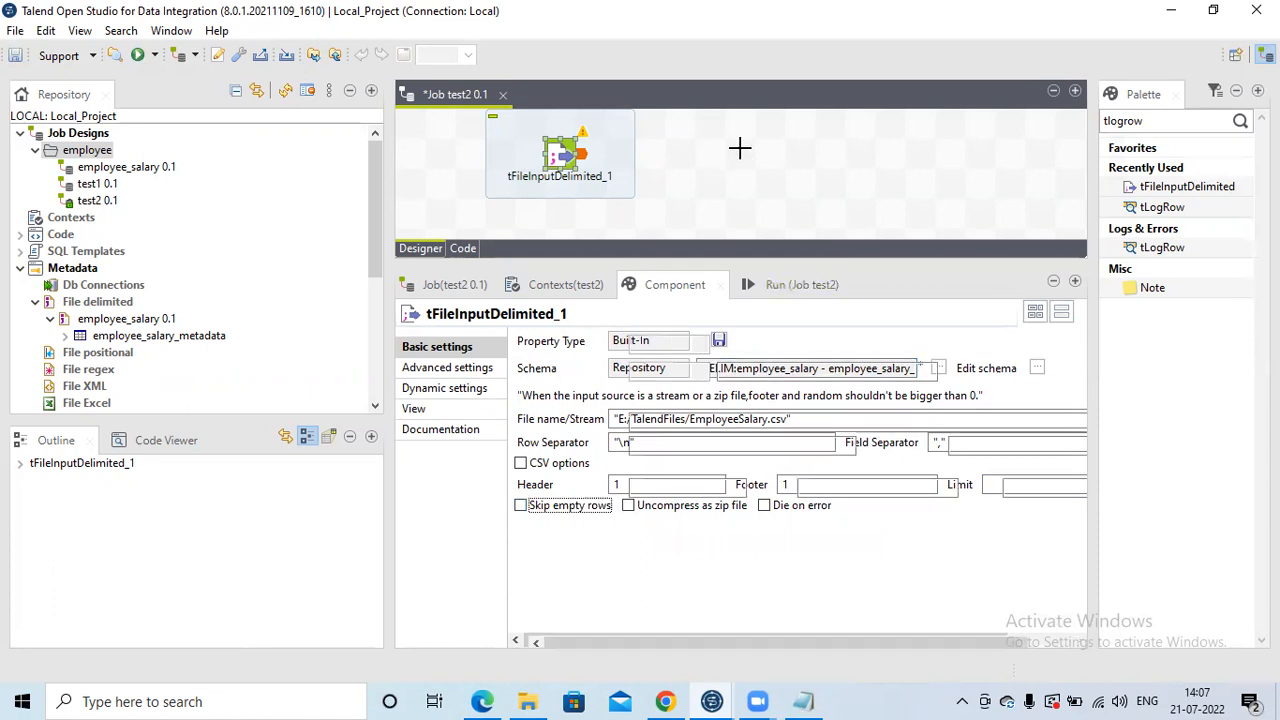
text(tl)
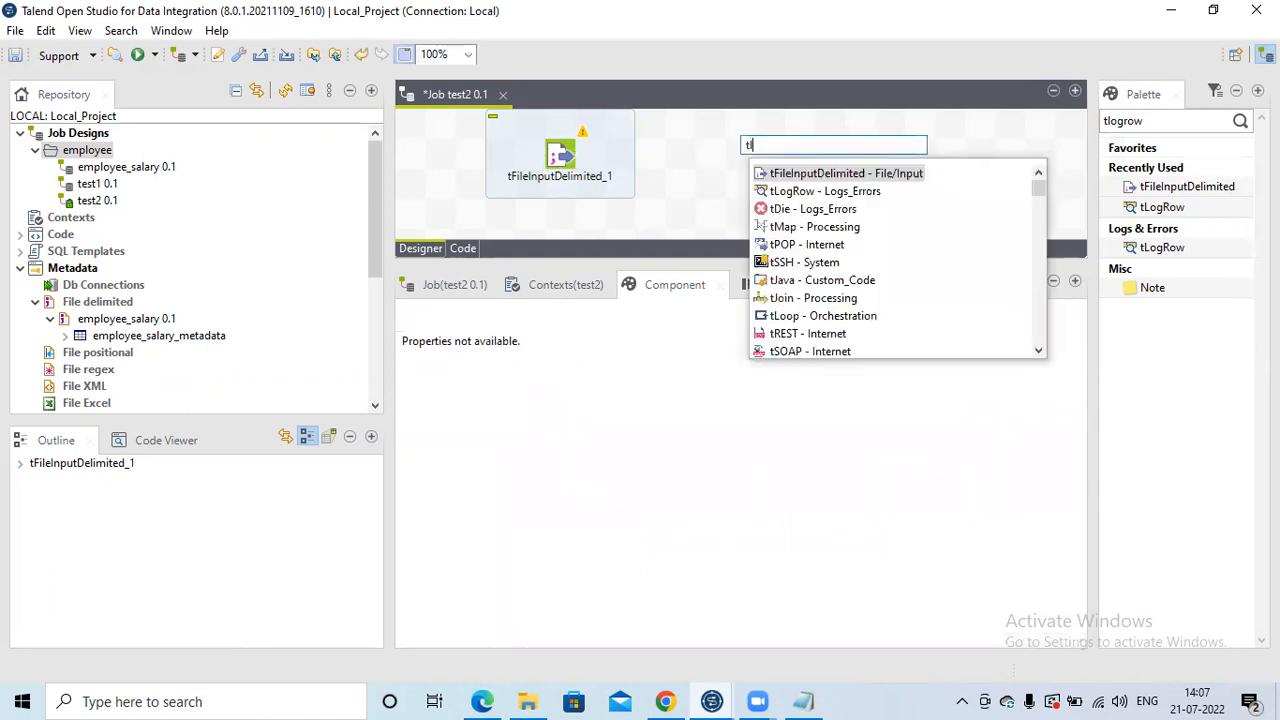
text(ogro)
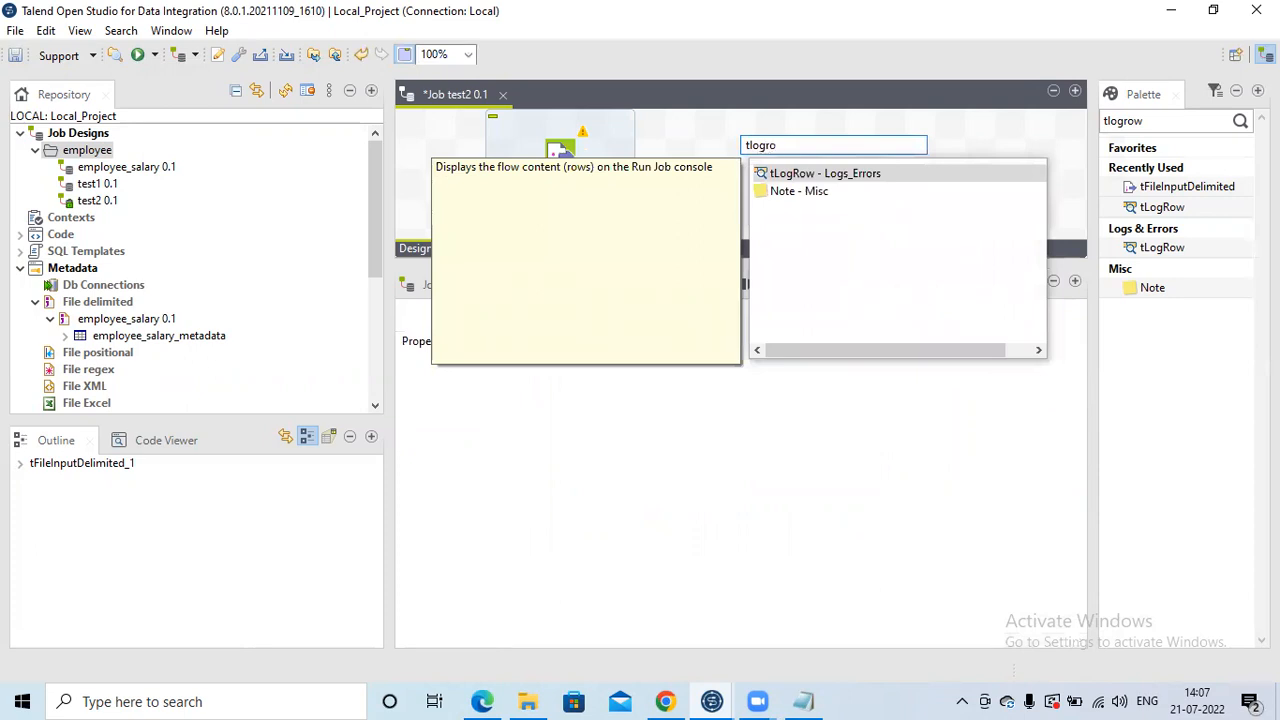
double_click(775, 175)
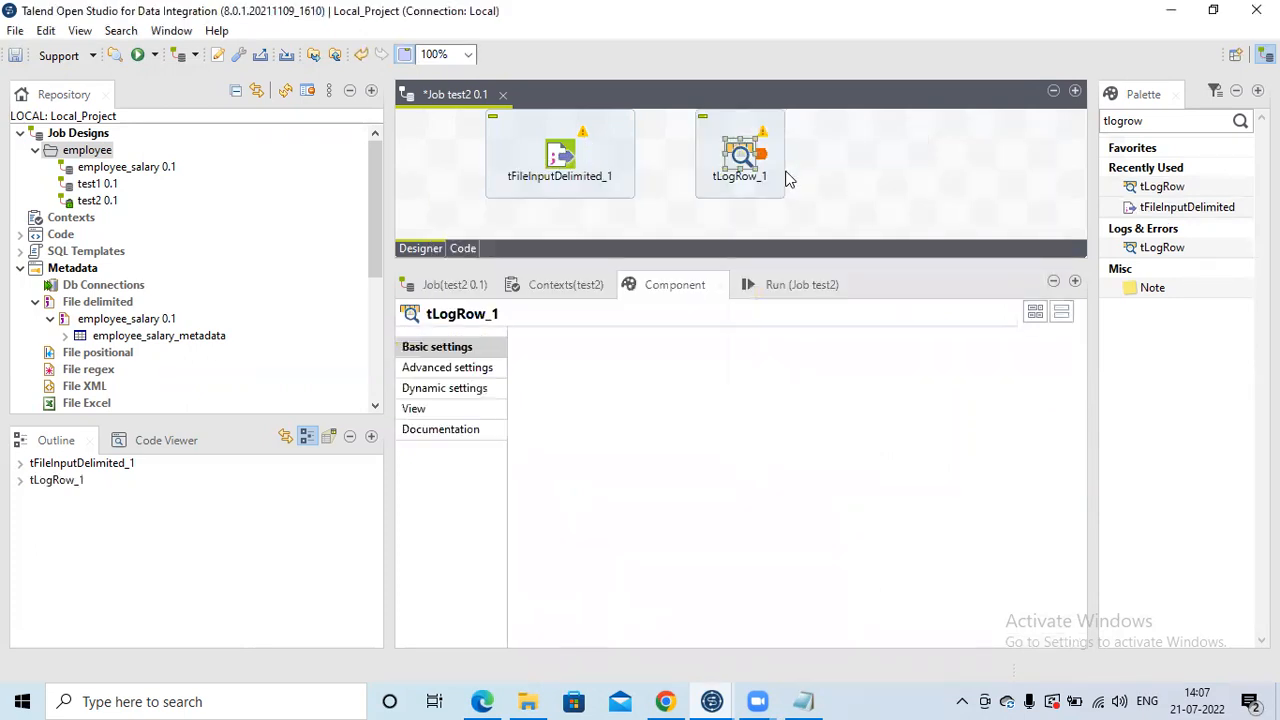
click(563, 152)
drag(580, 155, 740, 165)
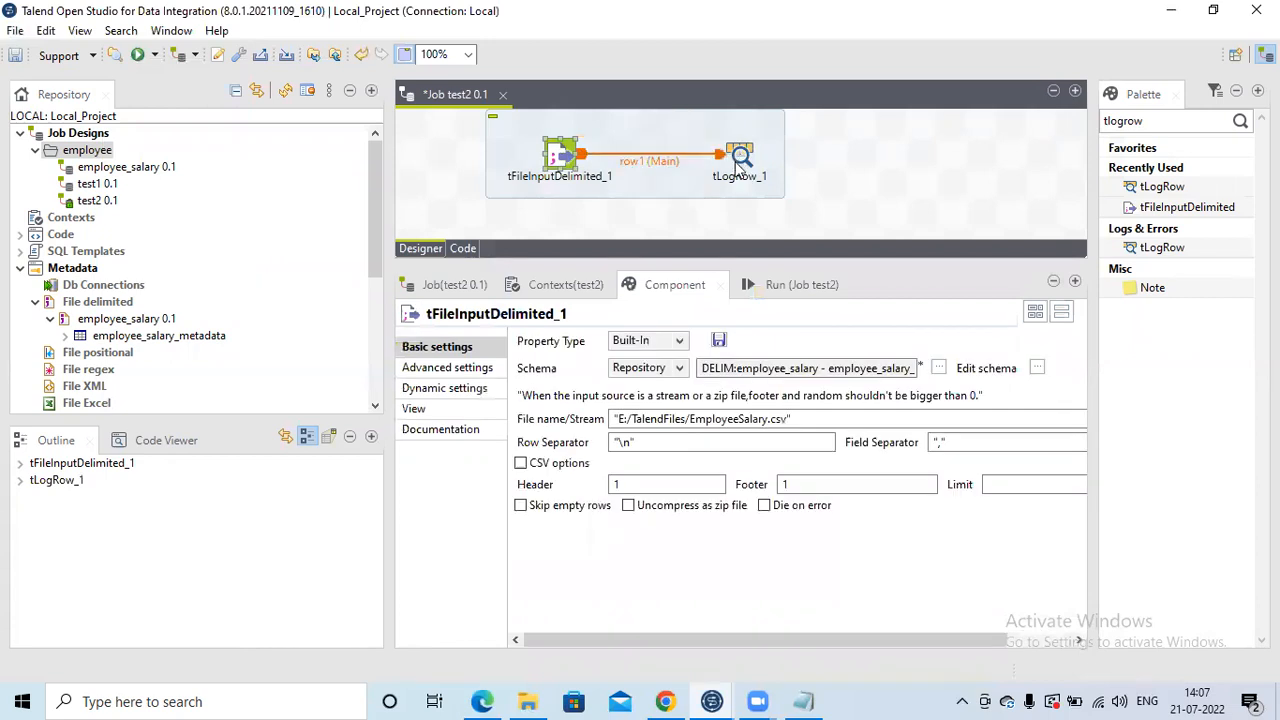
Step: Run job test2 using Basic Run
click(780, 281)
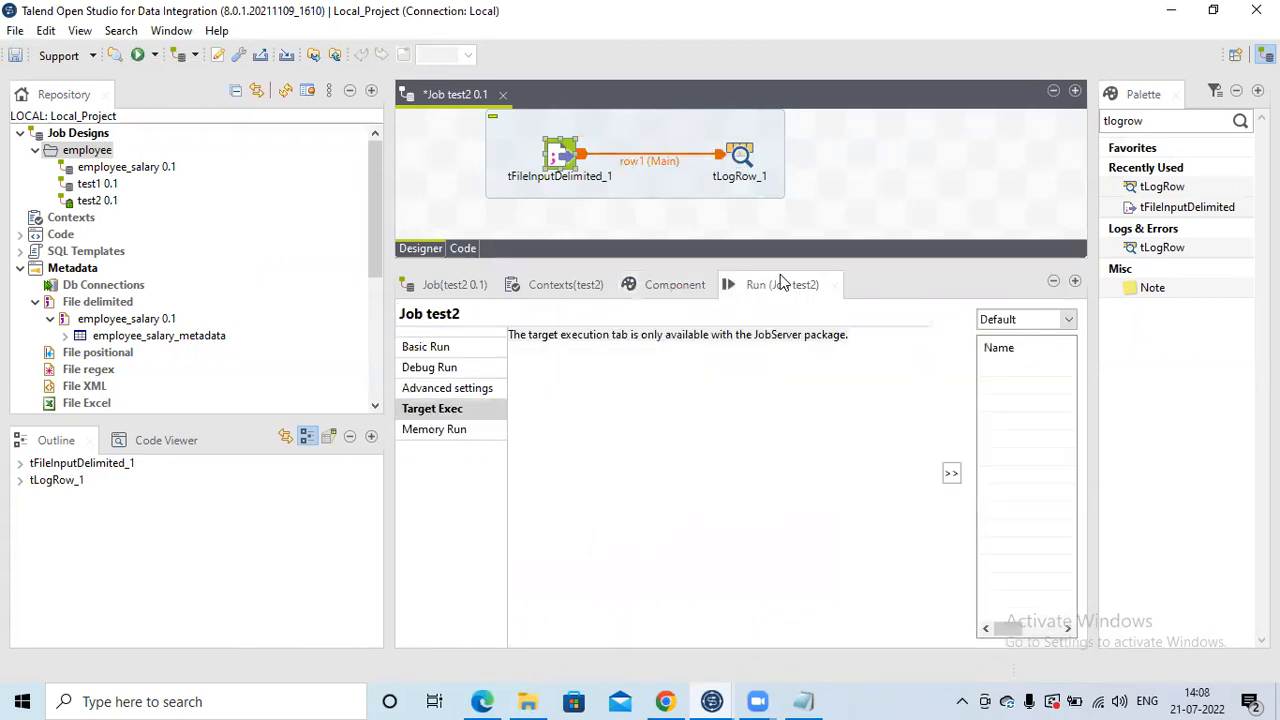
click(468, 352)
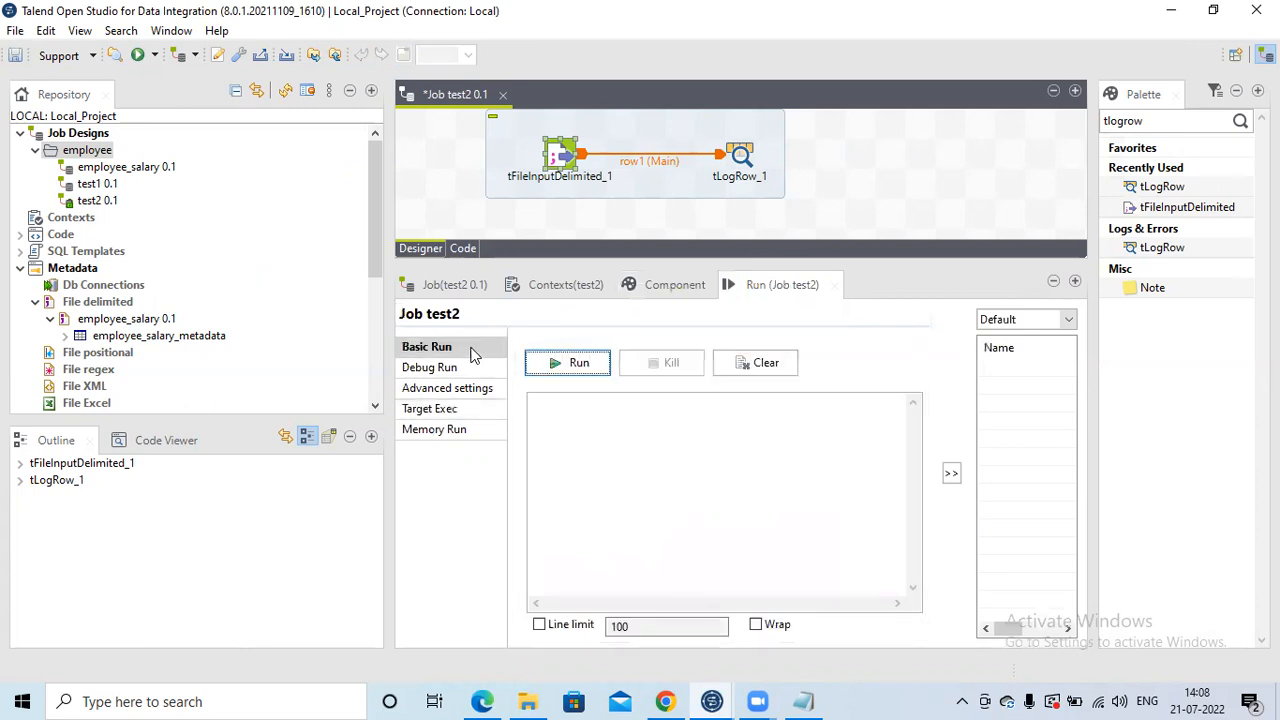
click(586, 366)
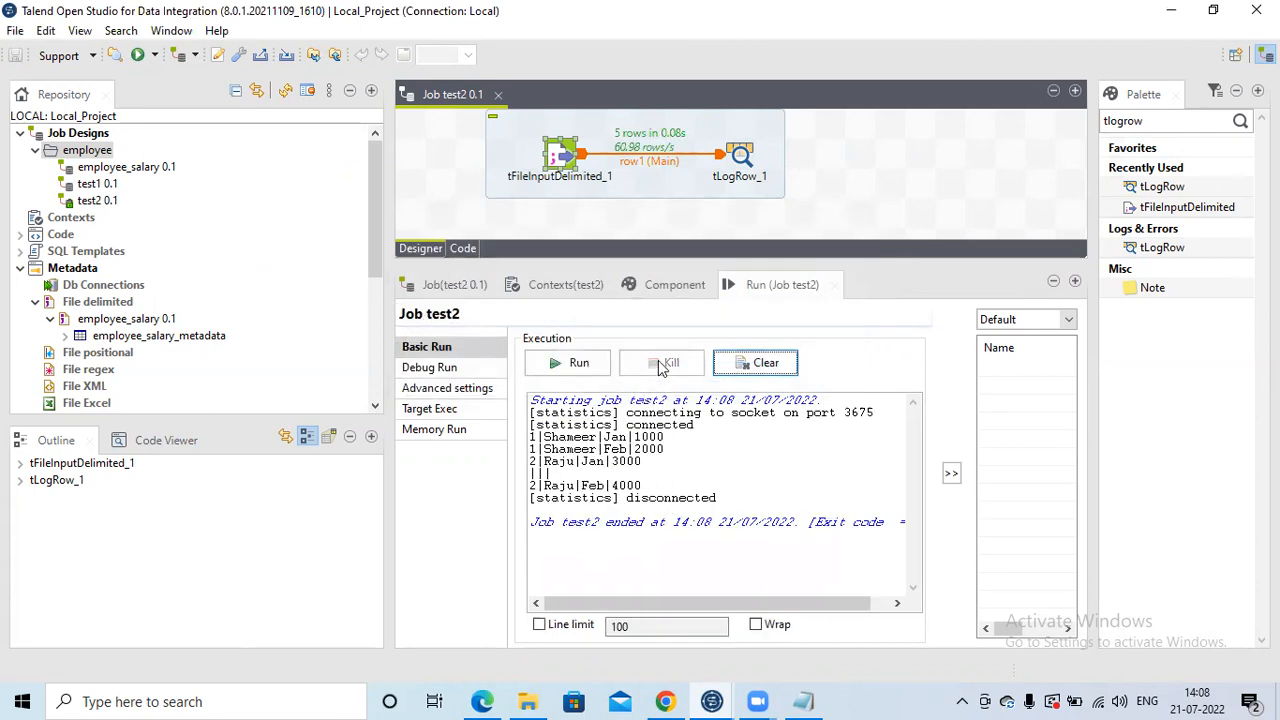
Step: Compare the data rows of EmployeeSalary in Notepad with the rows printed in the test2 run output
click(786, 699)
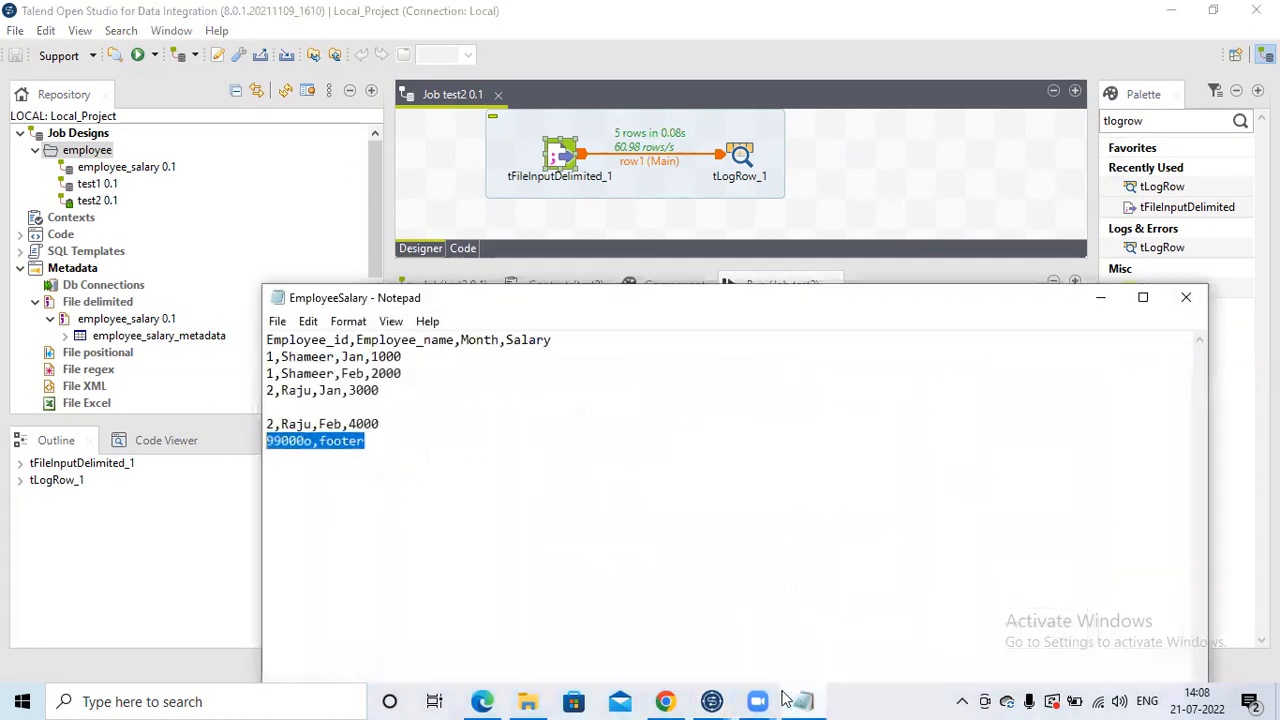
drag(527, 291, 1110, 216)
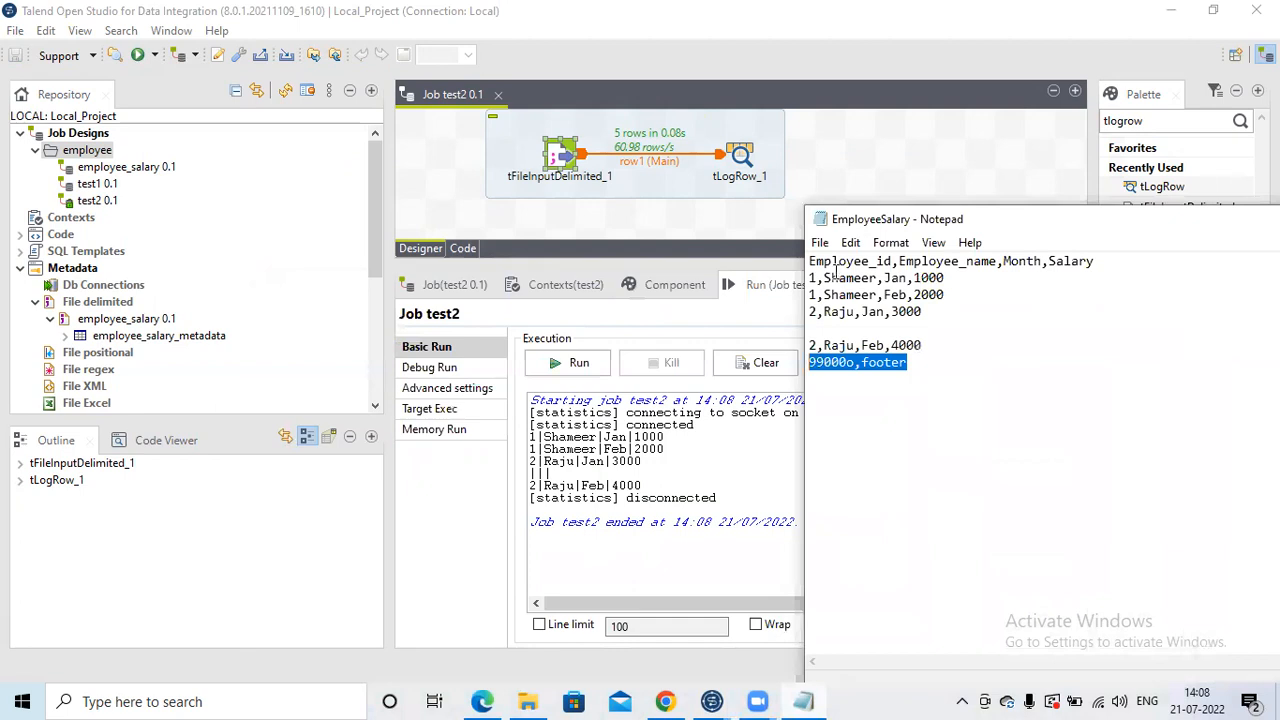
drag(809, 278, 944, 278)
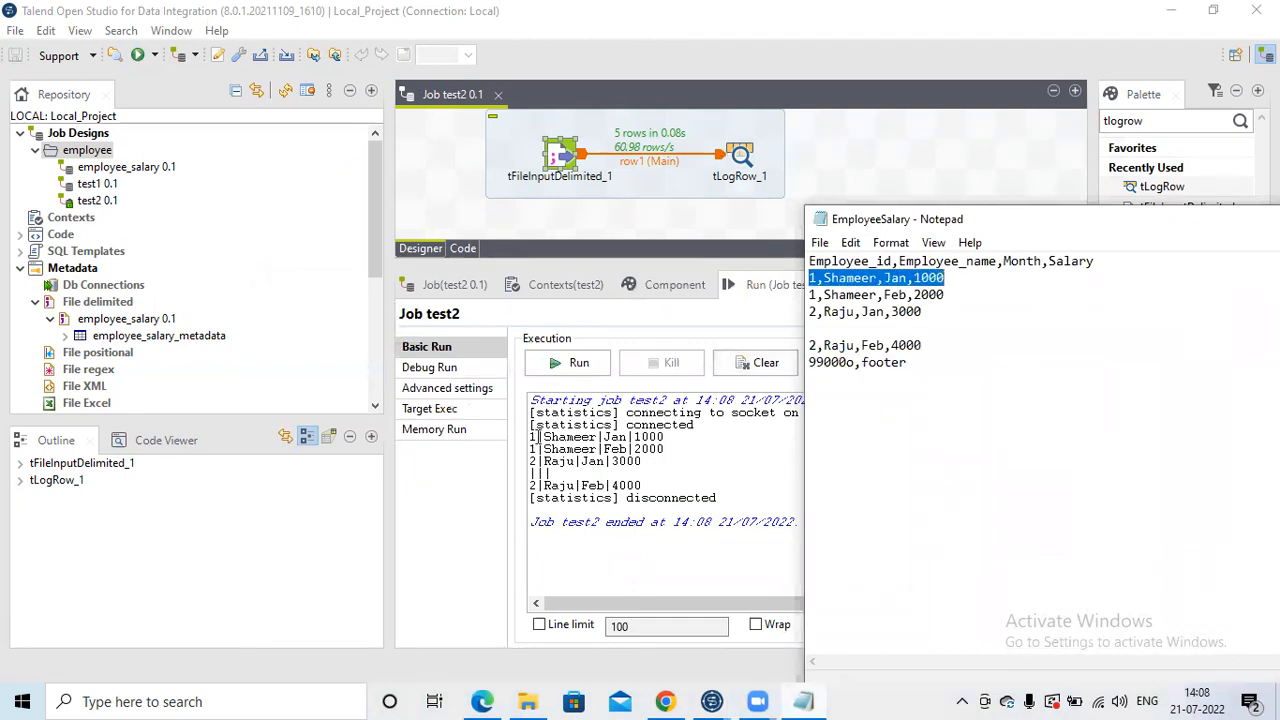
drag(951, 295, 890, 295)
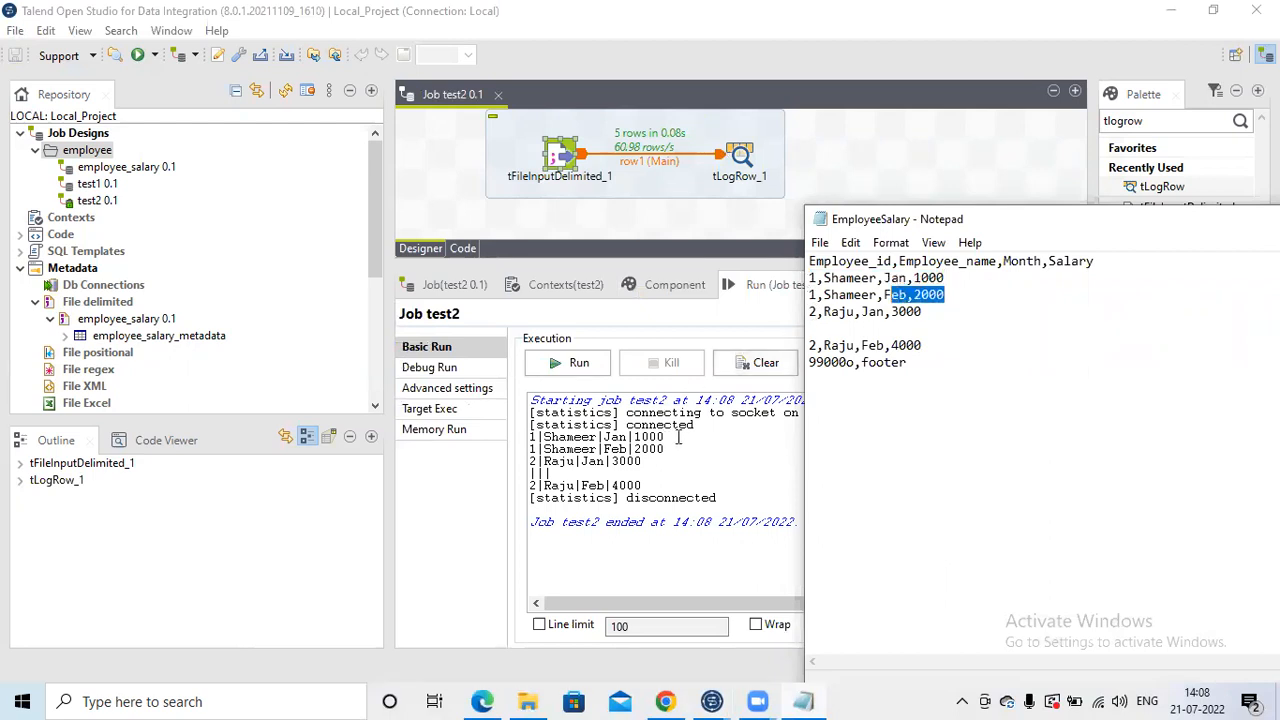
drag(813, 312, 925, 312)
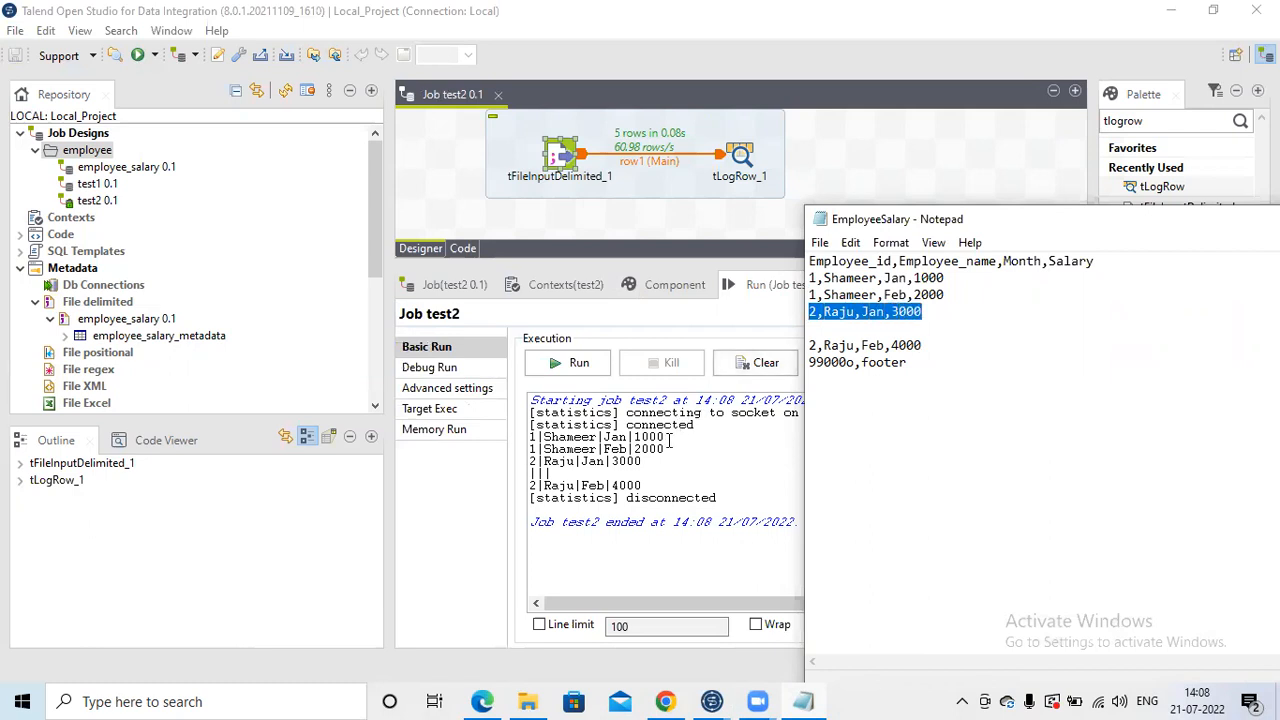
drag(647, 461, 545, 461)
click(803, 701)
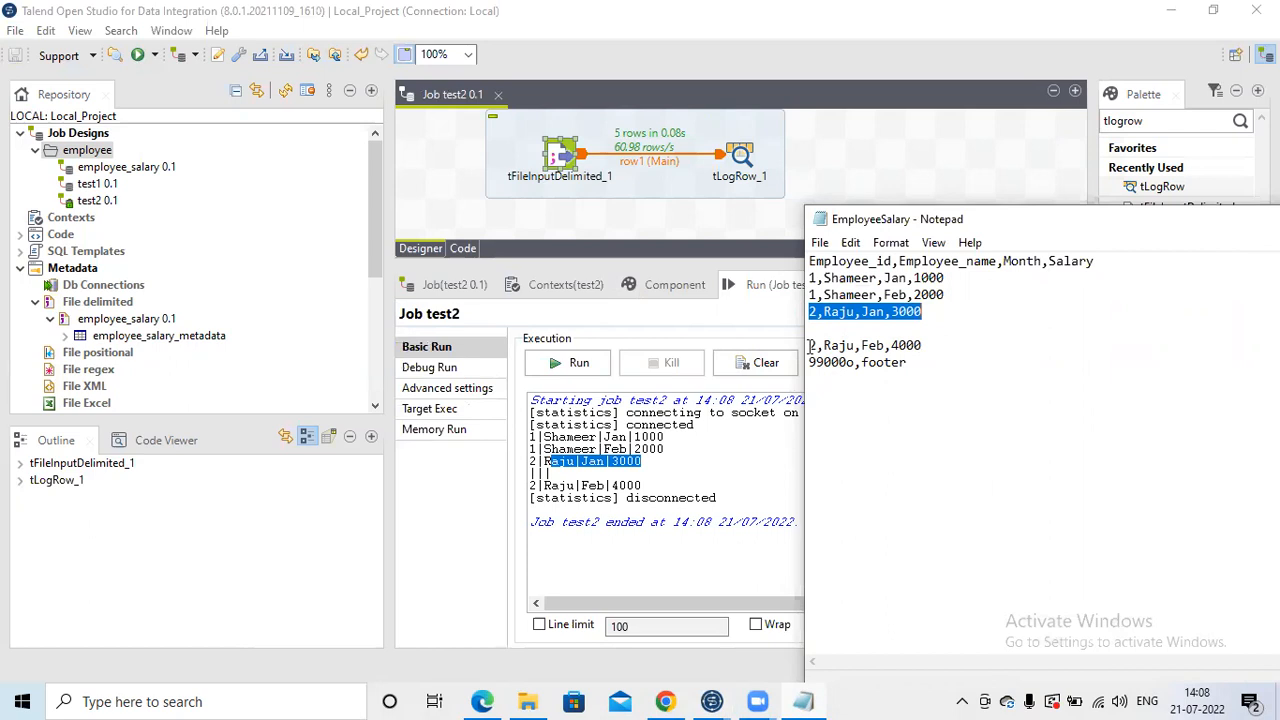
drag(812, 346, 929, 344)
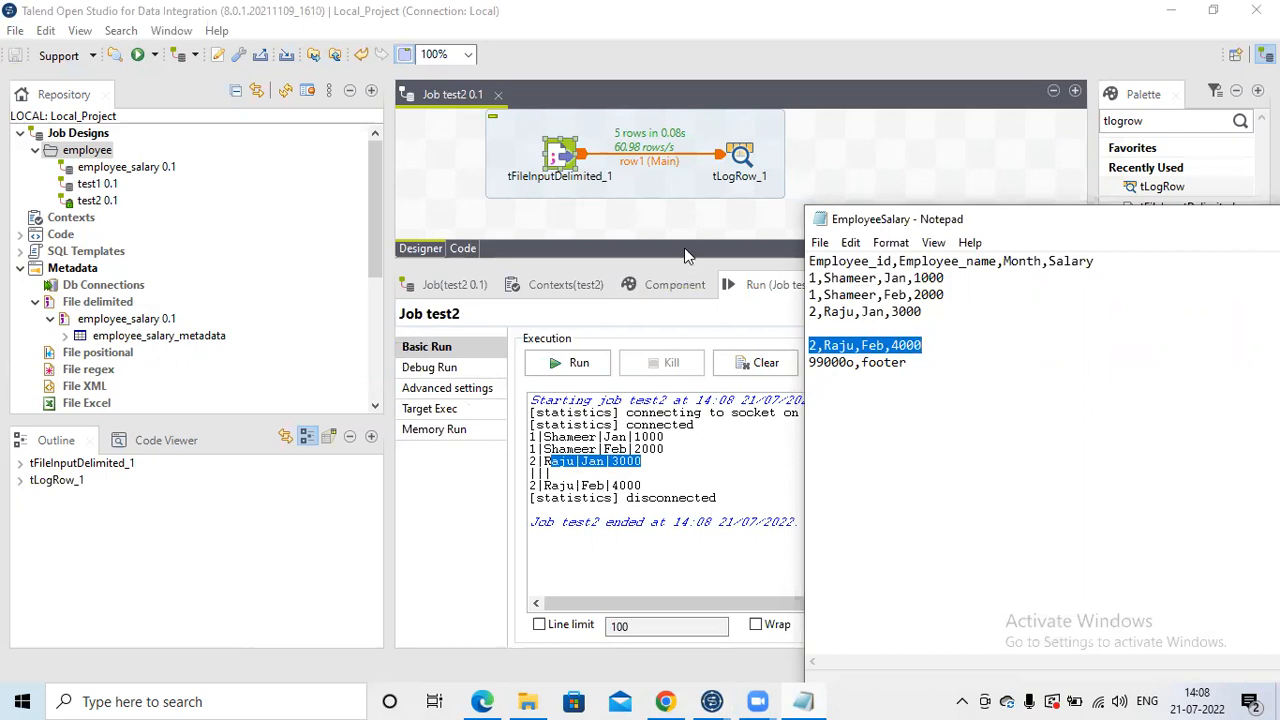
Step: Clear the Footer value of the tFileInputDelimited component and run job test2 with the file's closing footer line included
click(562, 159)
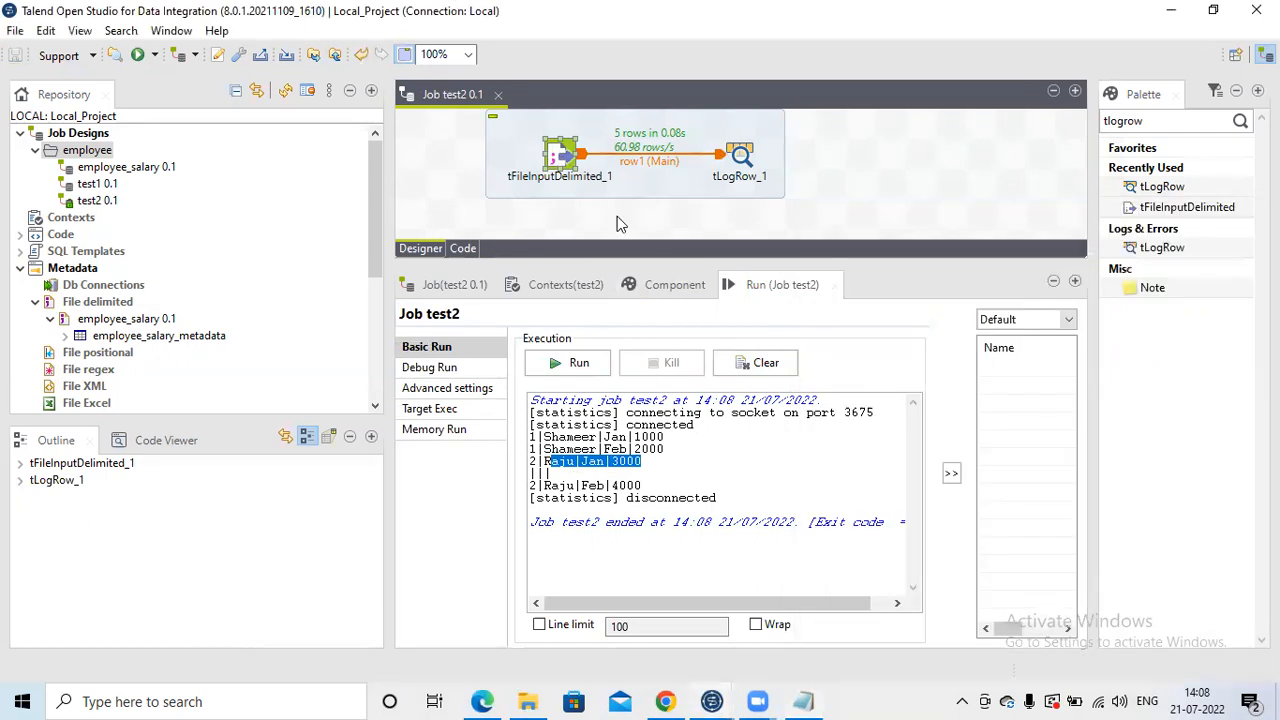
click(673, 287)
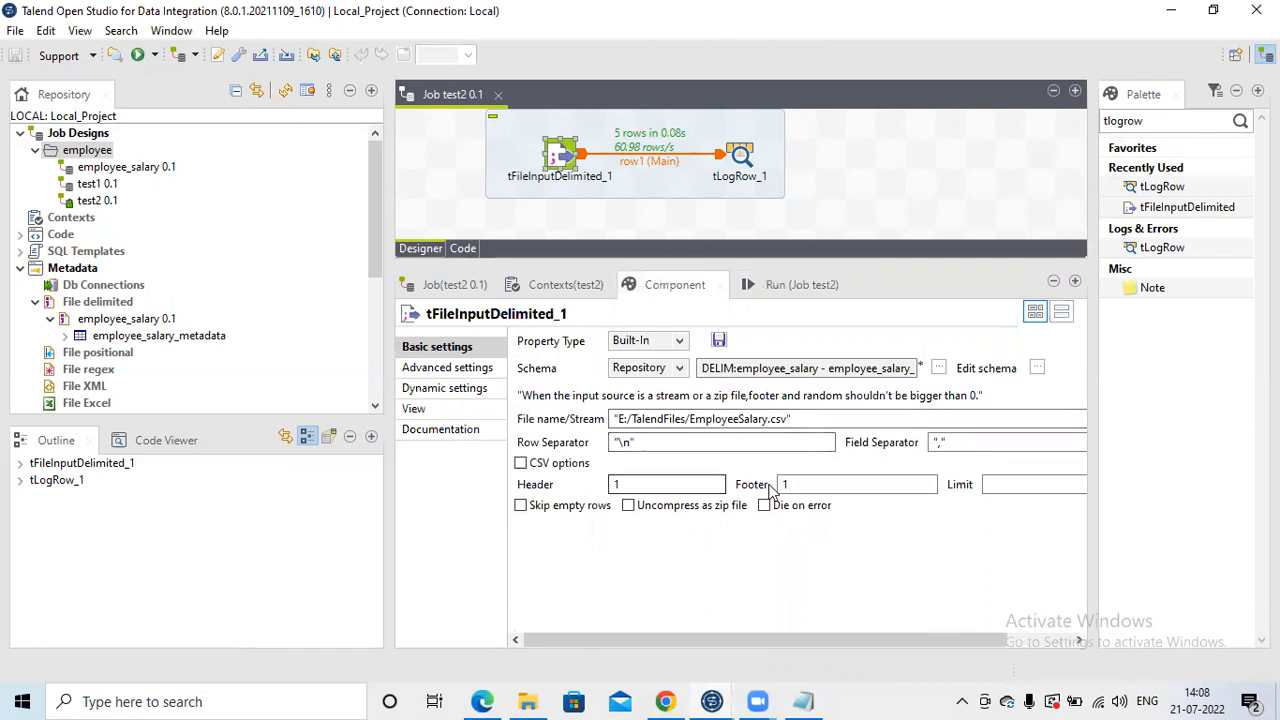
click(803, 701)
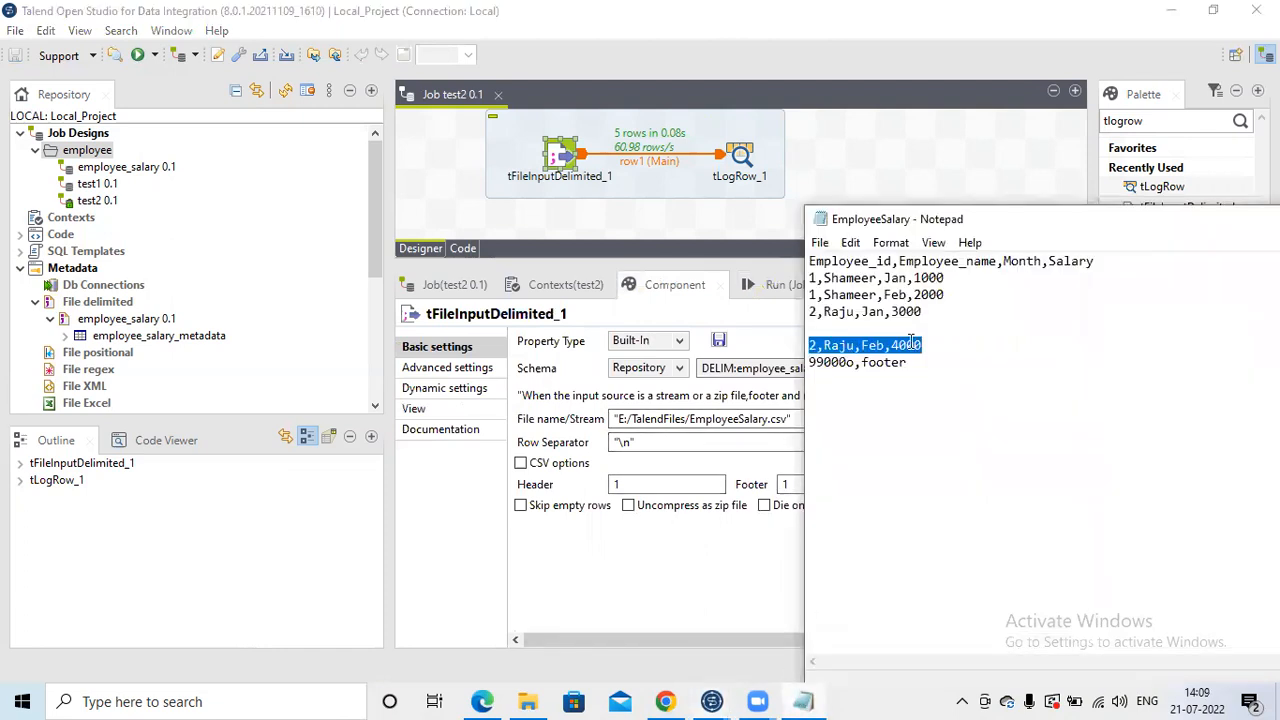
drag(907, 363, 806, 372)
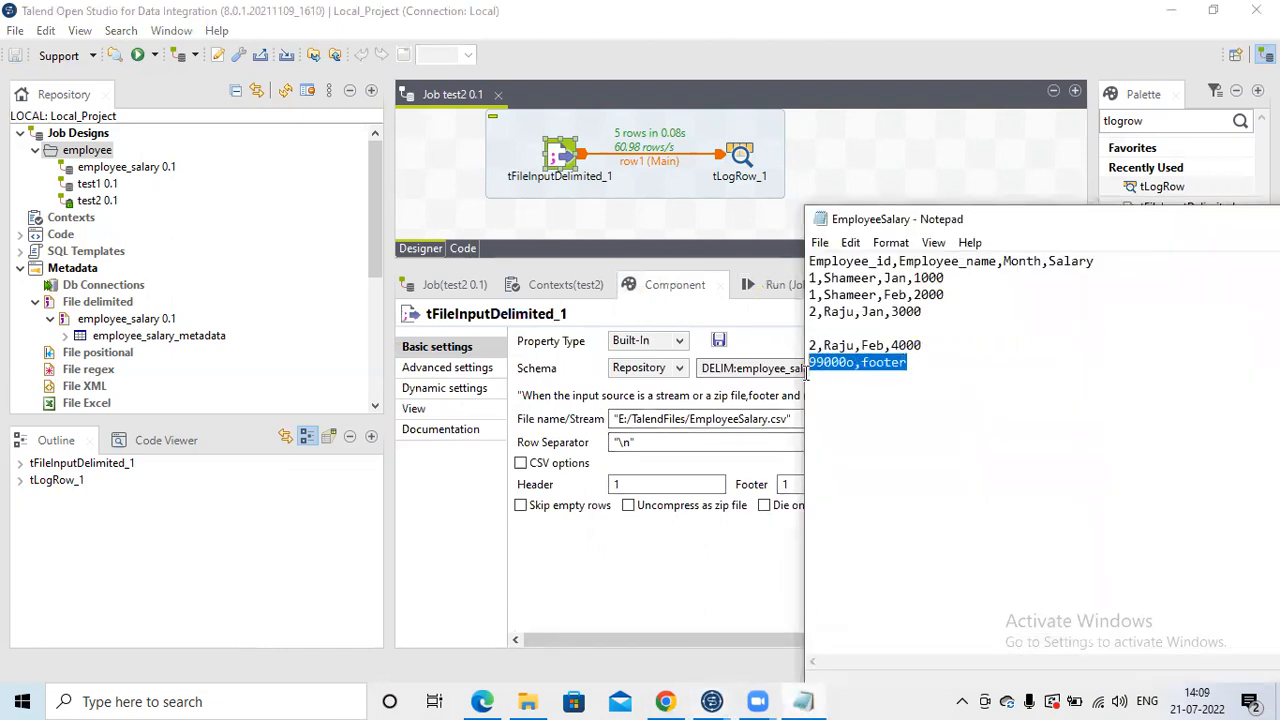
click(760, 554)
drag(795, 485, 755, 491)
key(BackSpace)
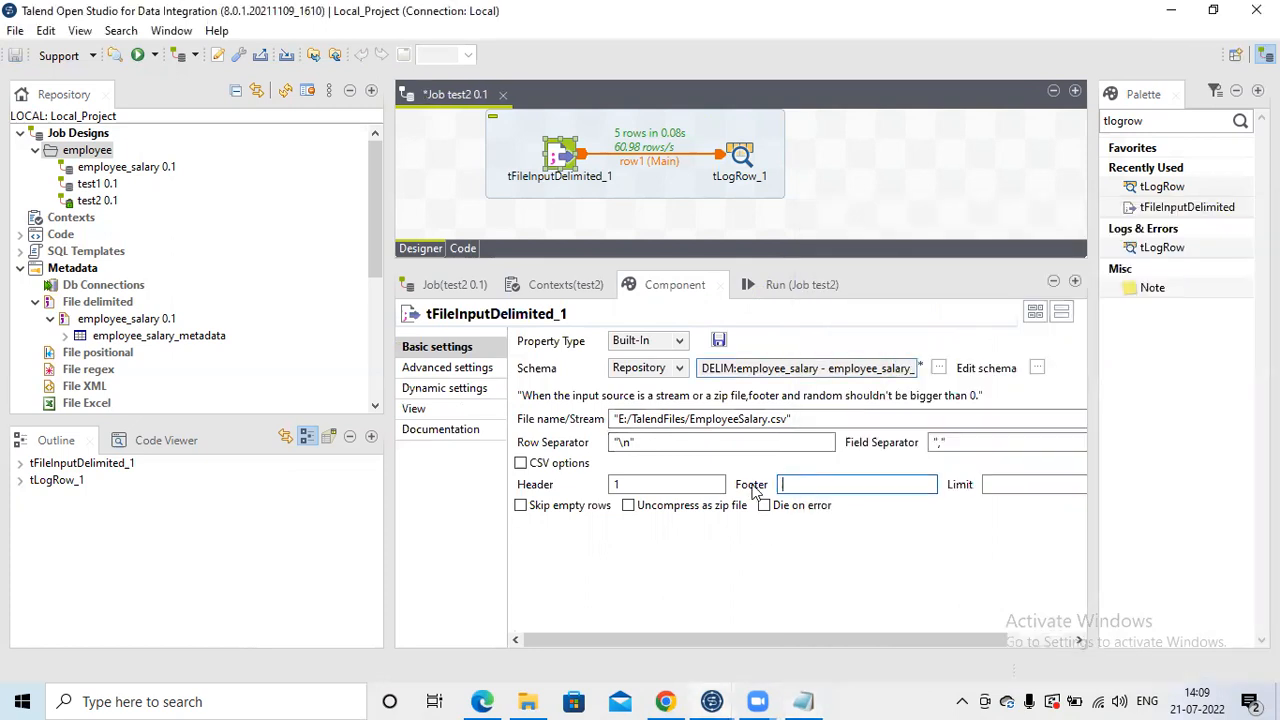
click(795, 284)
click(579, 363)
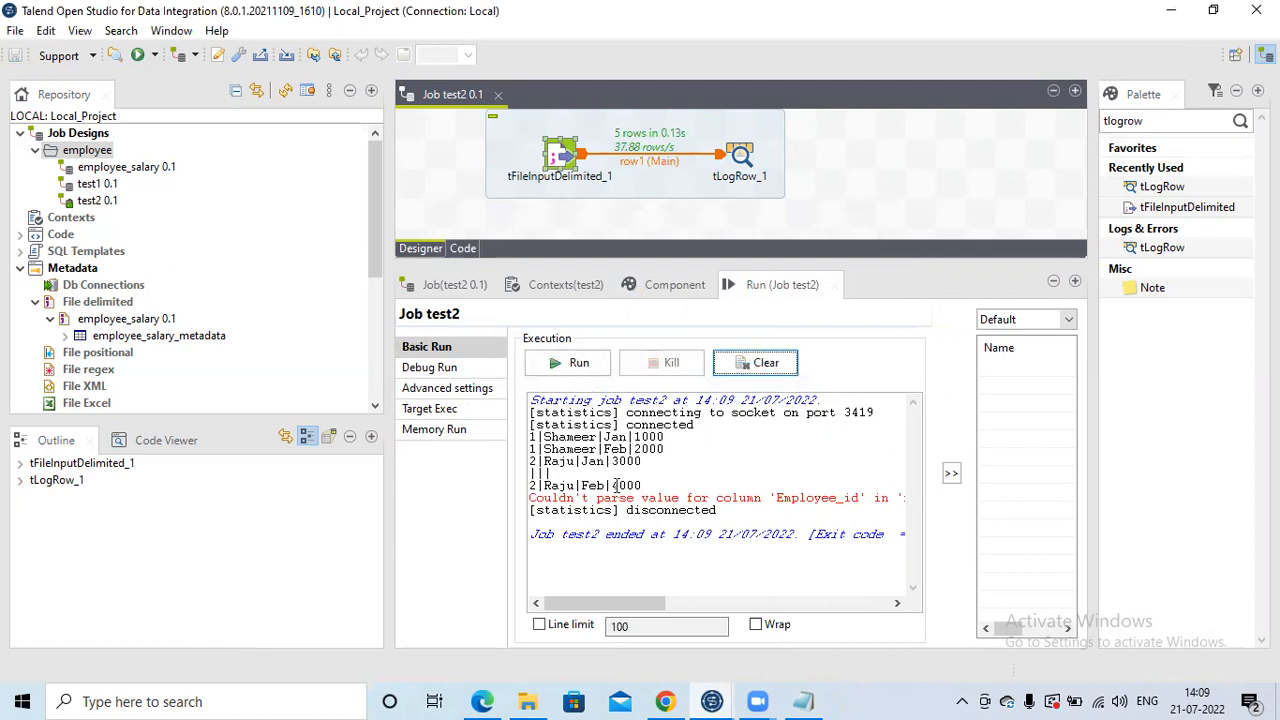
Step: Read the full Employee_id parsing error in the run output, including the value it refers to
drag(540, 497, 621, 498)
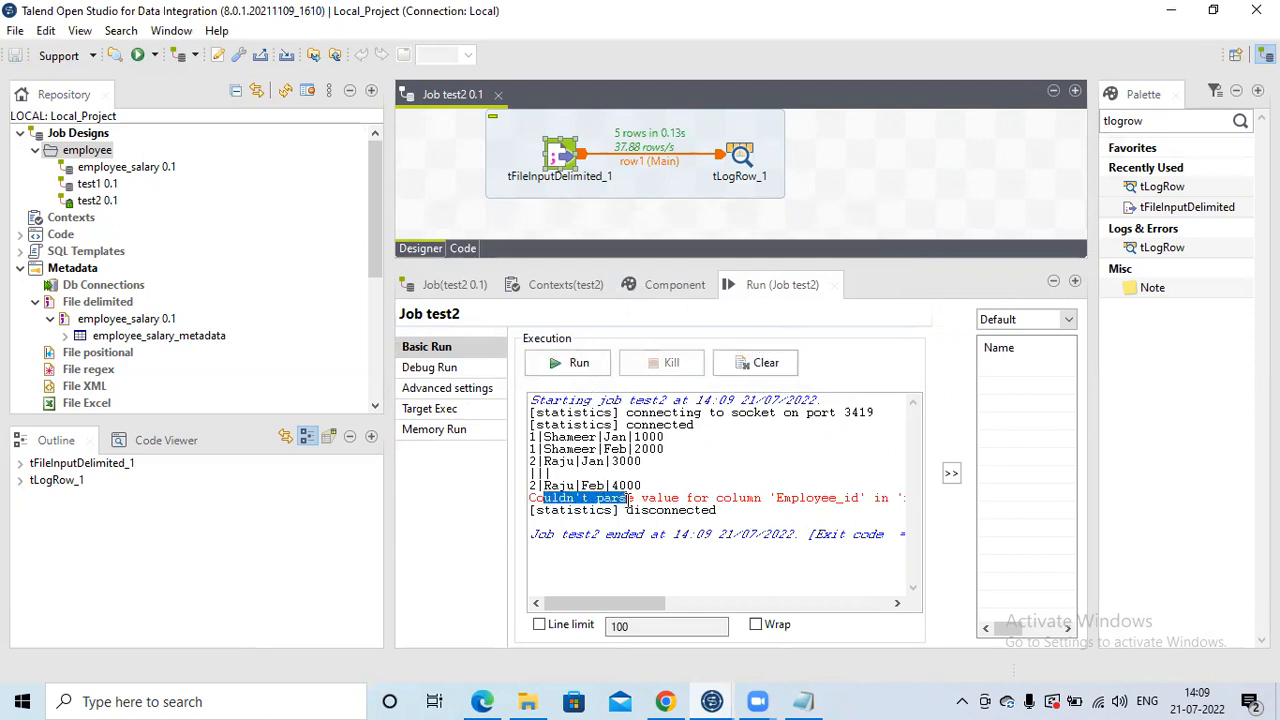
drag(639, 598, 751, 603)
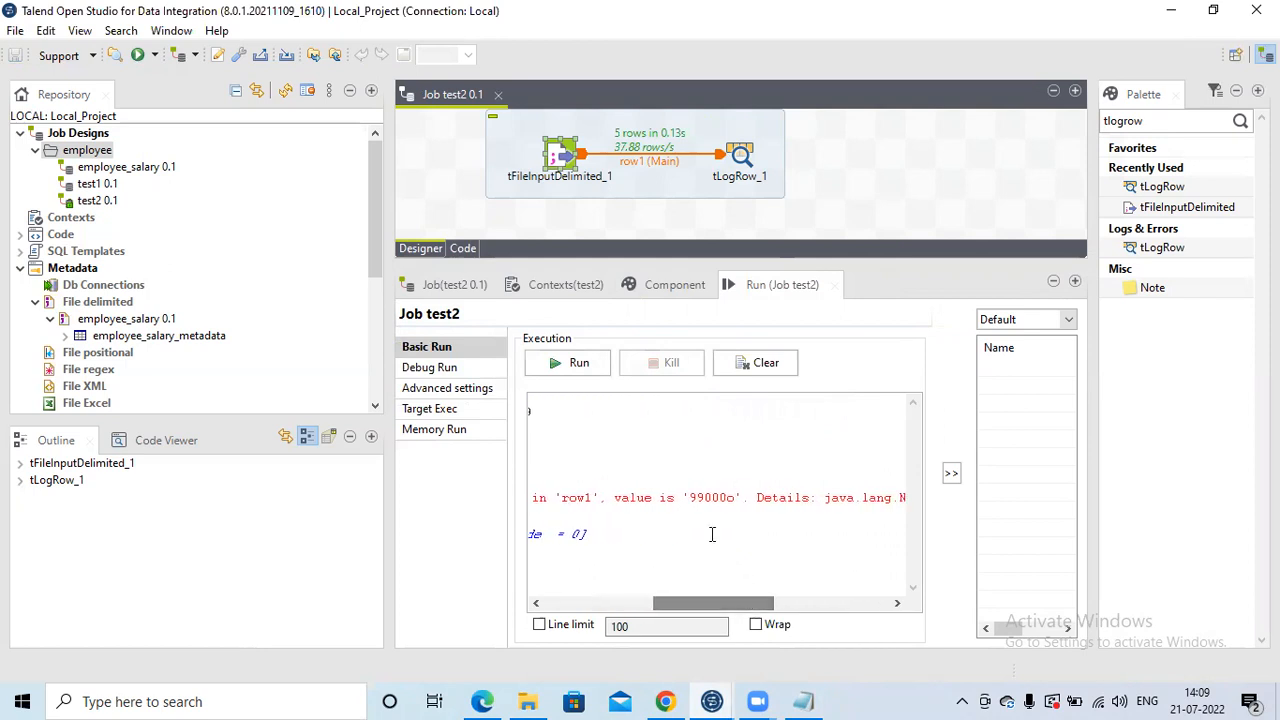
drag(692, 500, 733, 500)
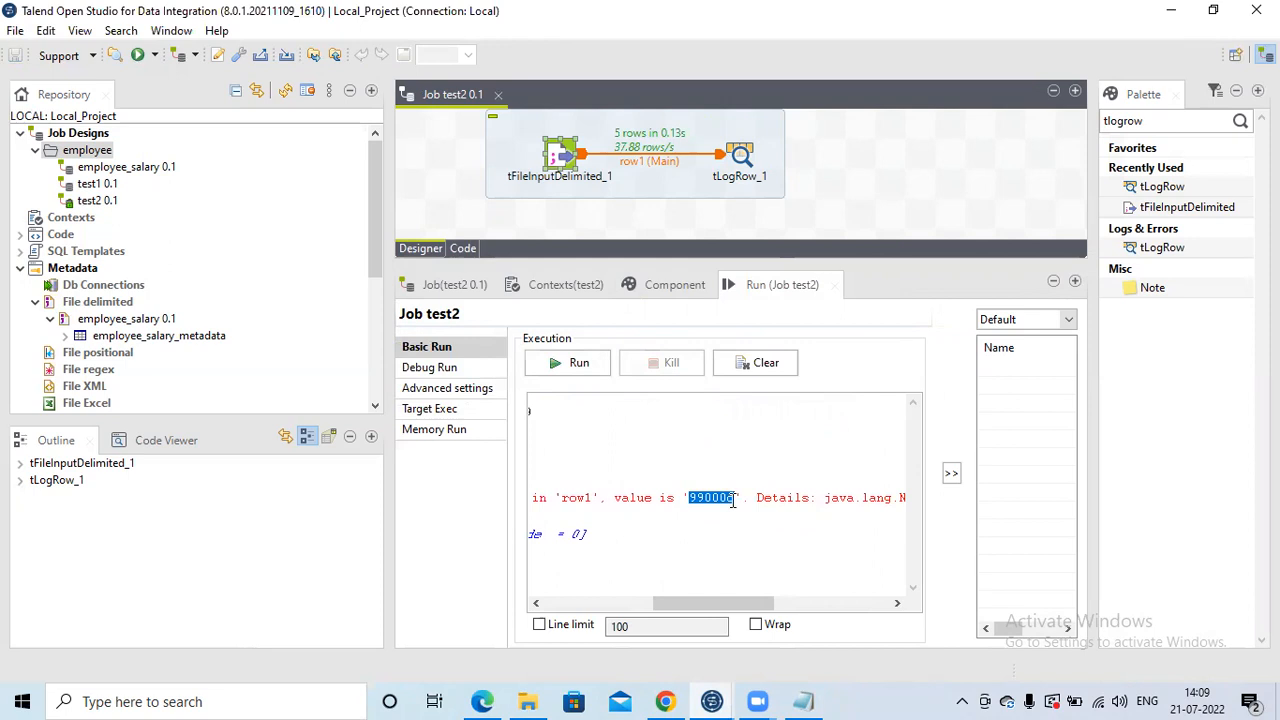
drag(712, 598, 594, 587)
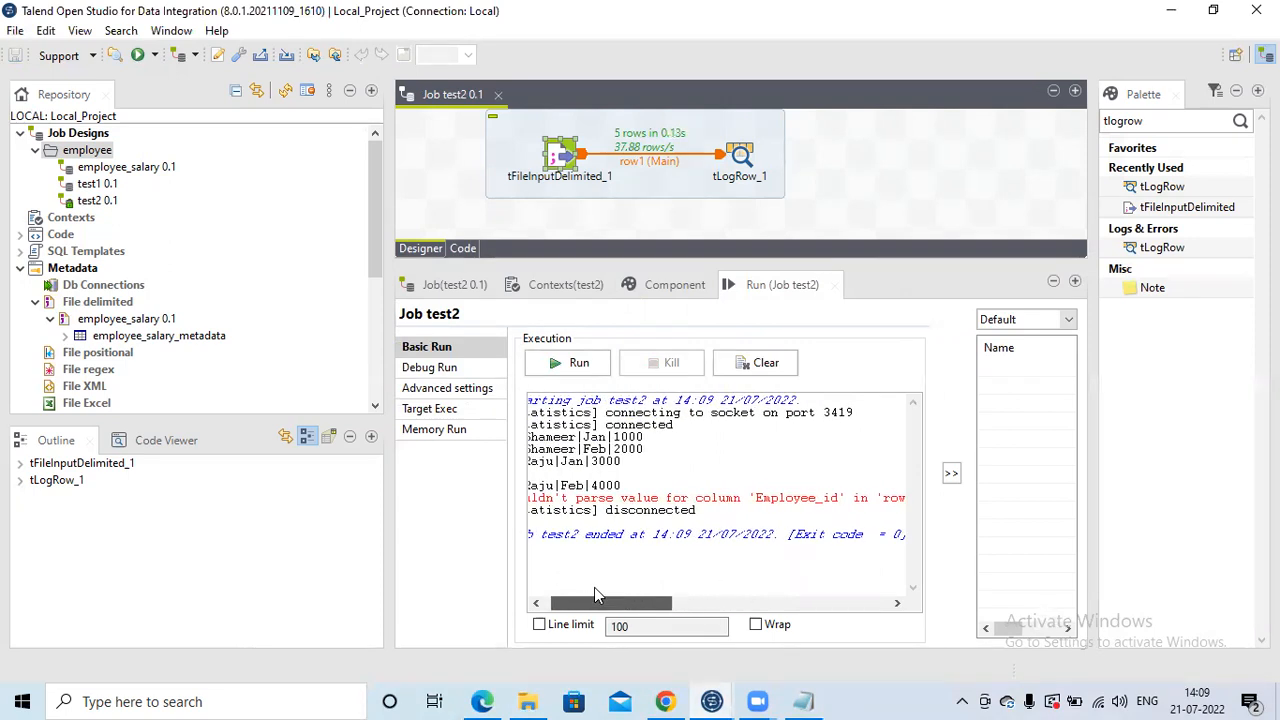
Step: Set Footer to 1 in the tFileInputDelimited component and run job test2 again
click(660, 287)
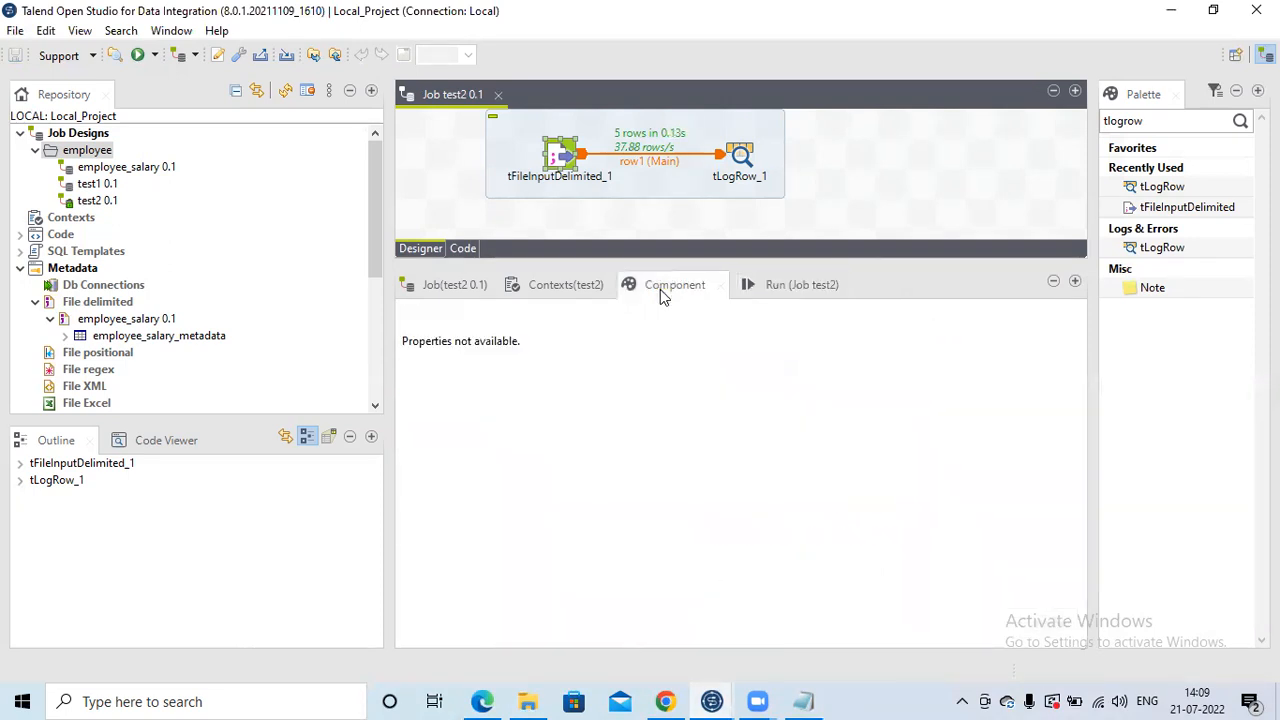
click(576, 150)
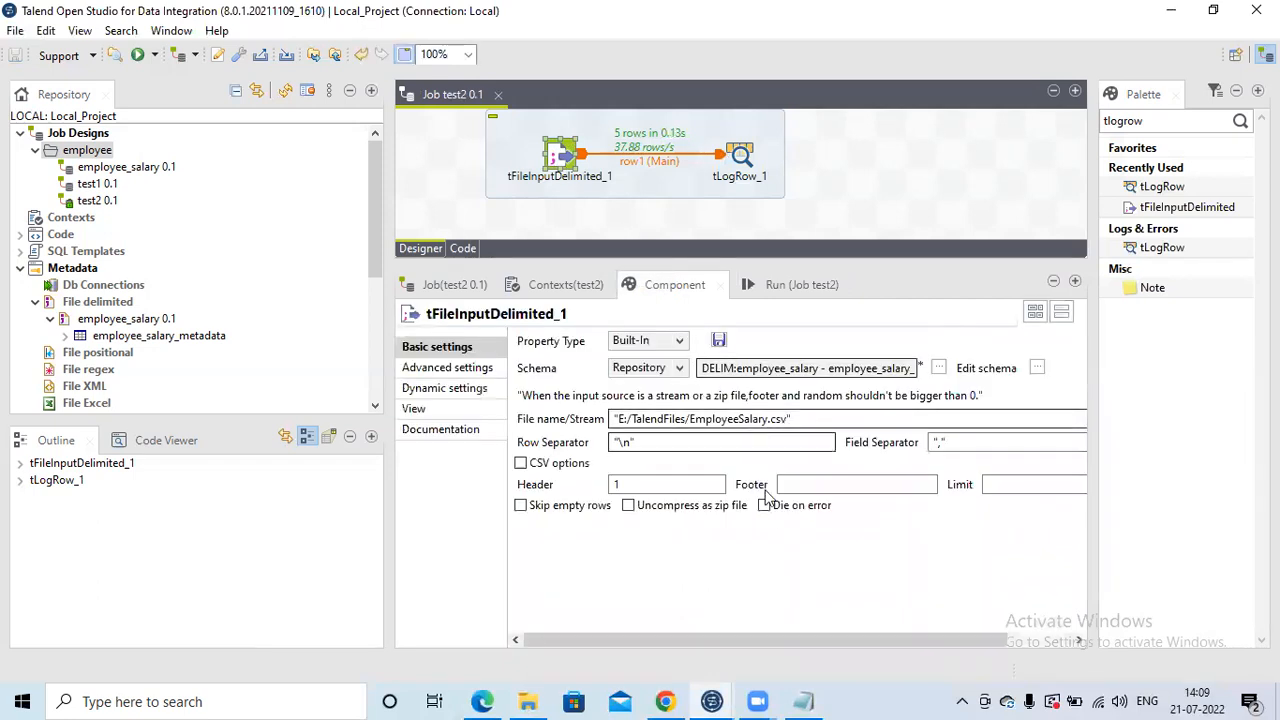
click(795, 483)
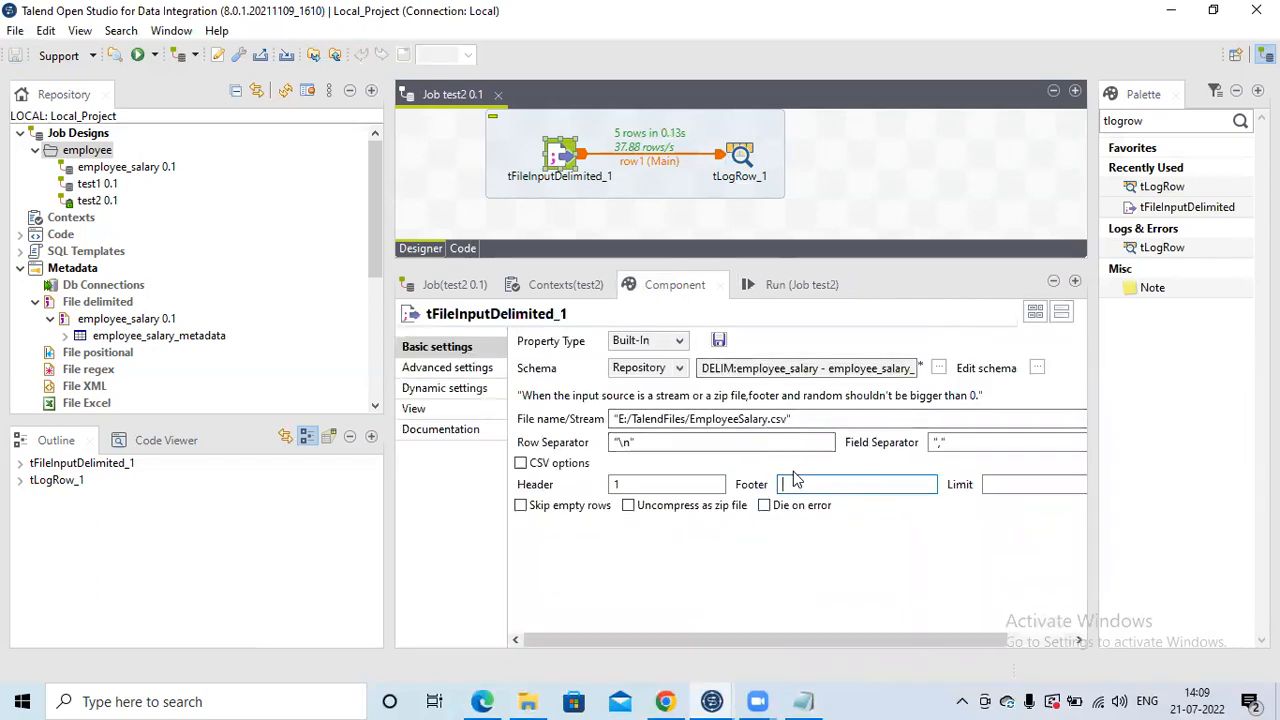
text(1)
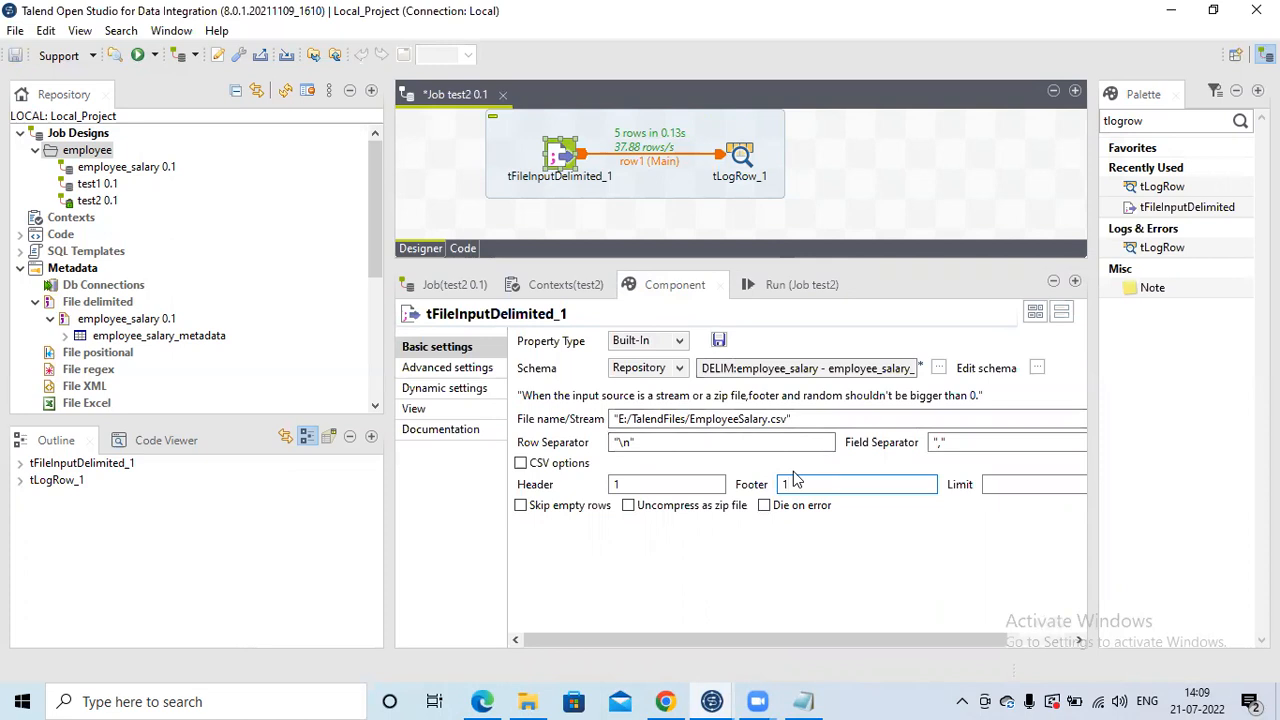
click(780, 285)
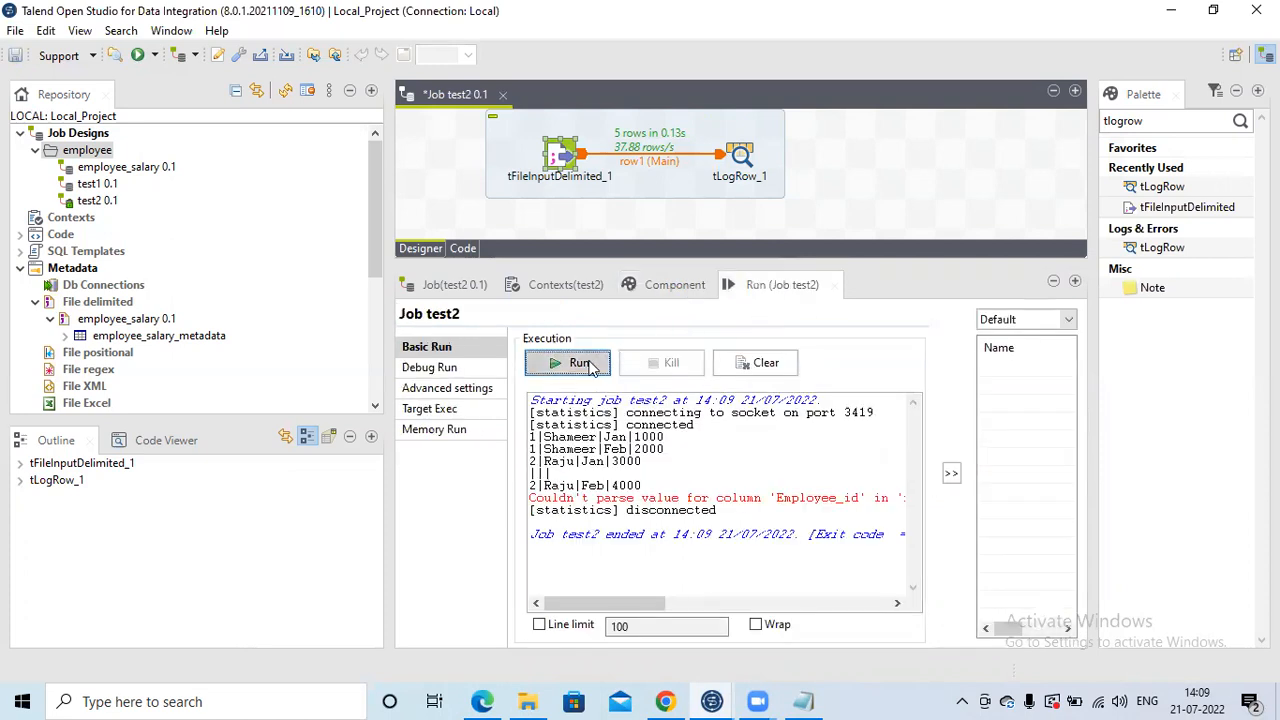
click(590, 367)
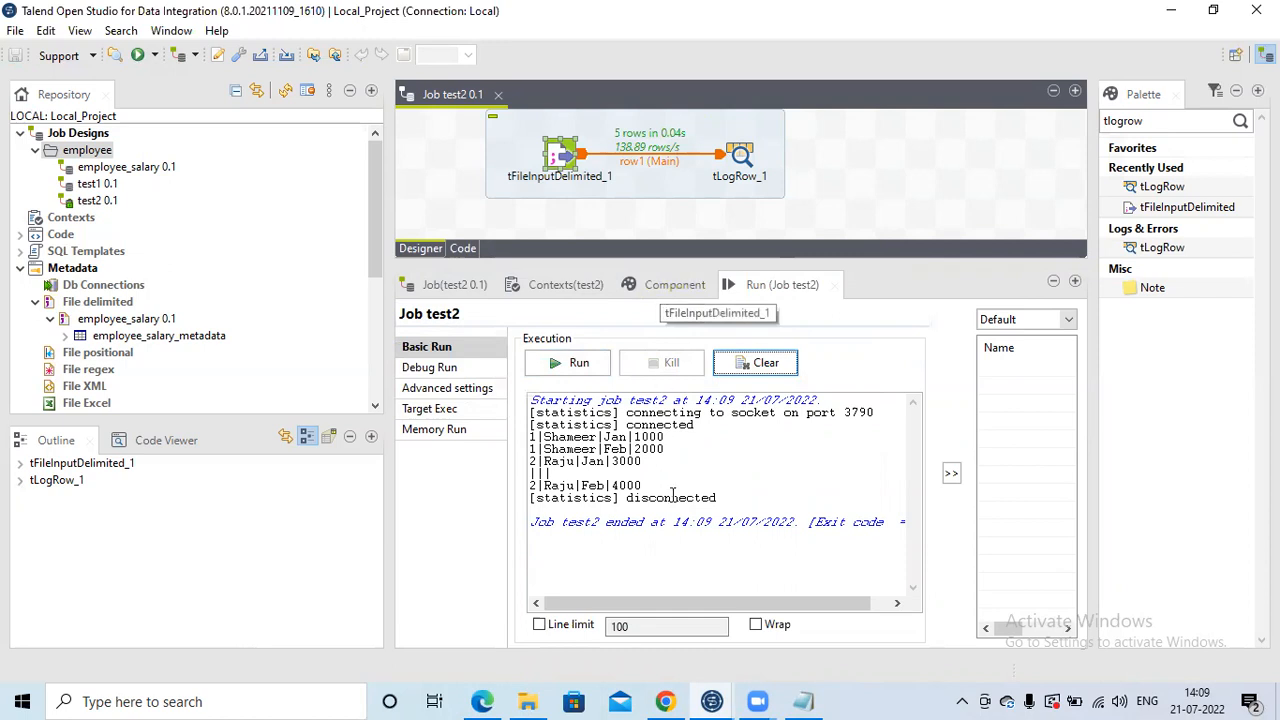
Step: Compare the empty row in the run output with the blank line in EmployeeSalary in Notepad
drag(568, 474, 527, 472)
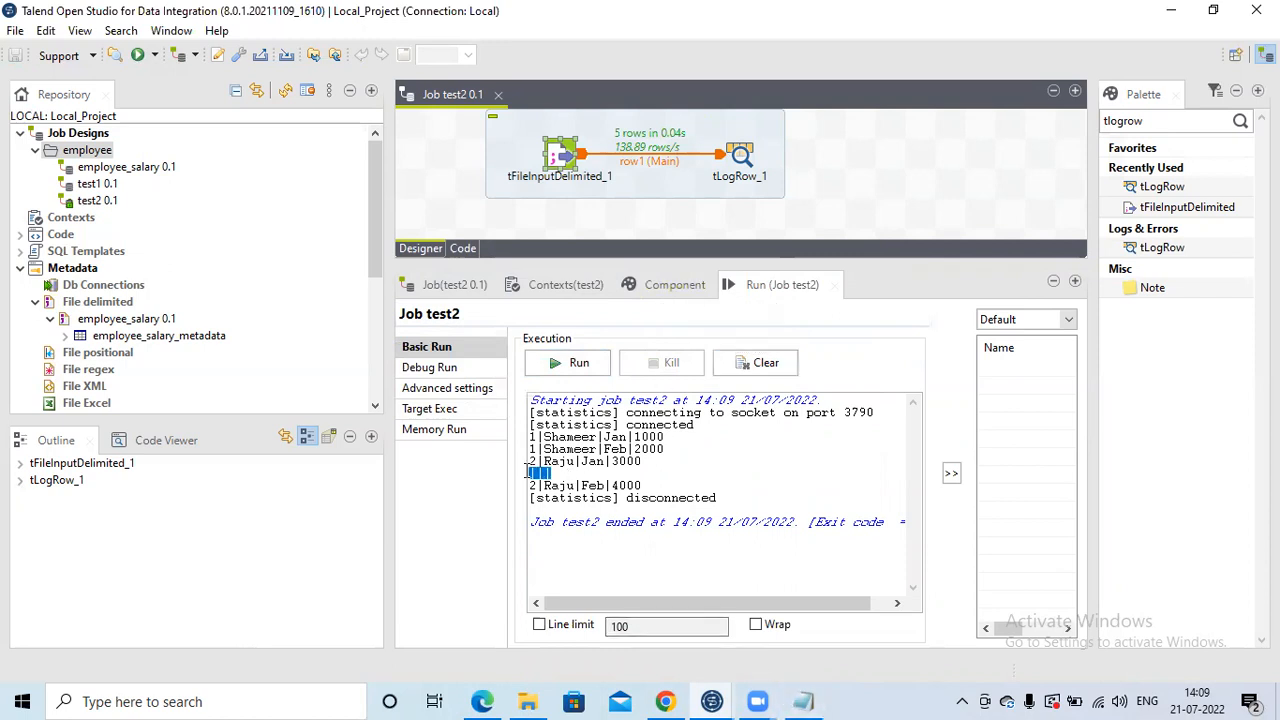
click(557, 472)
drag(557, 472, 524, 472)
click(803, 701)
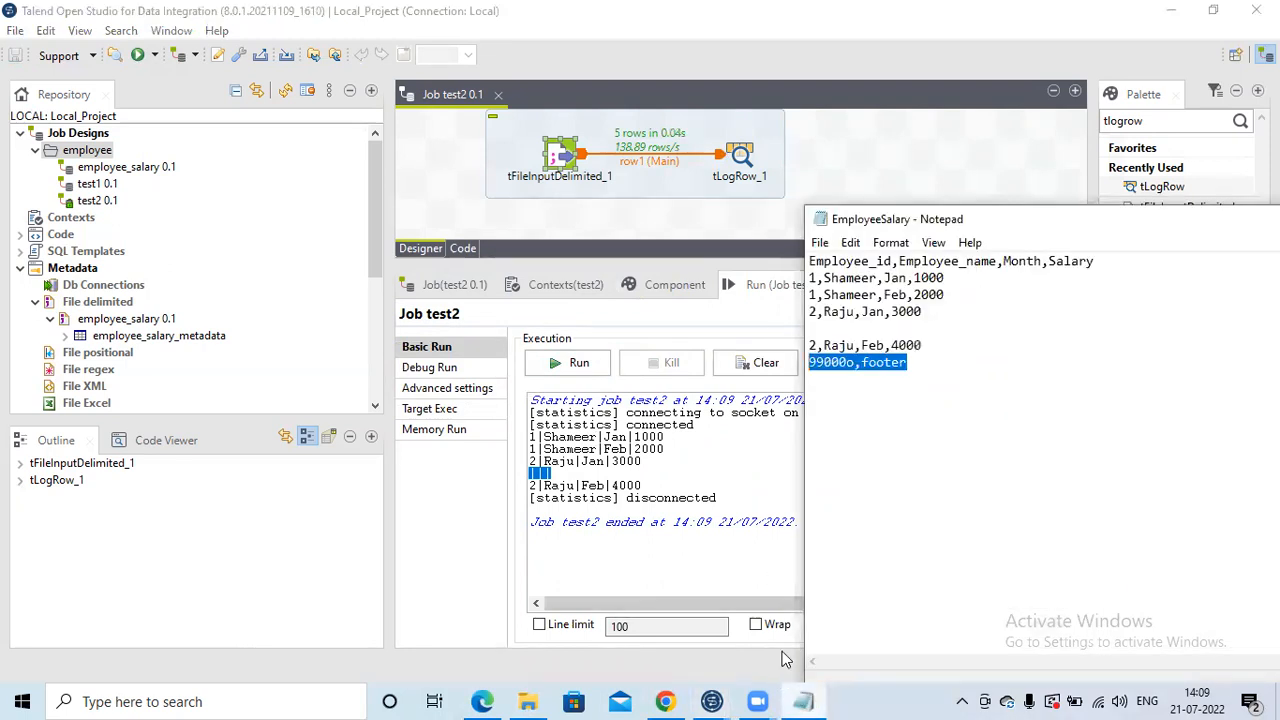
click(839, 330)
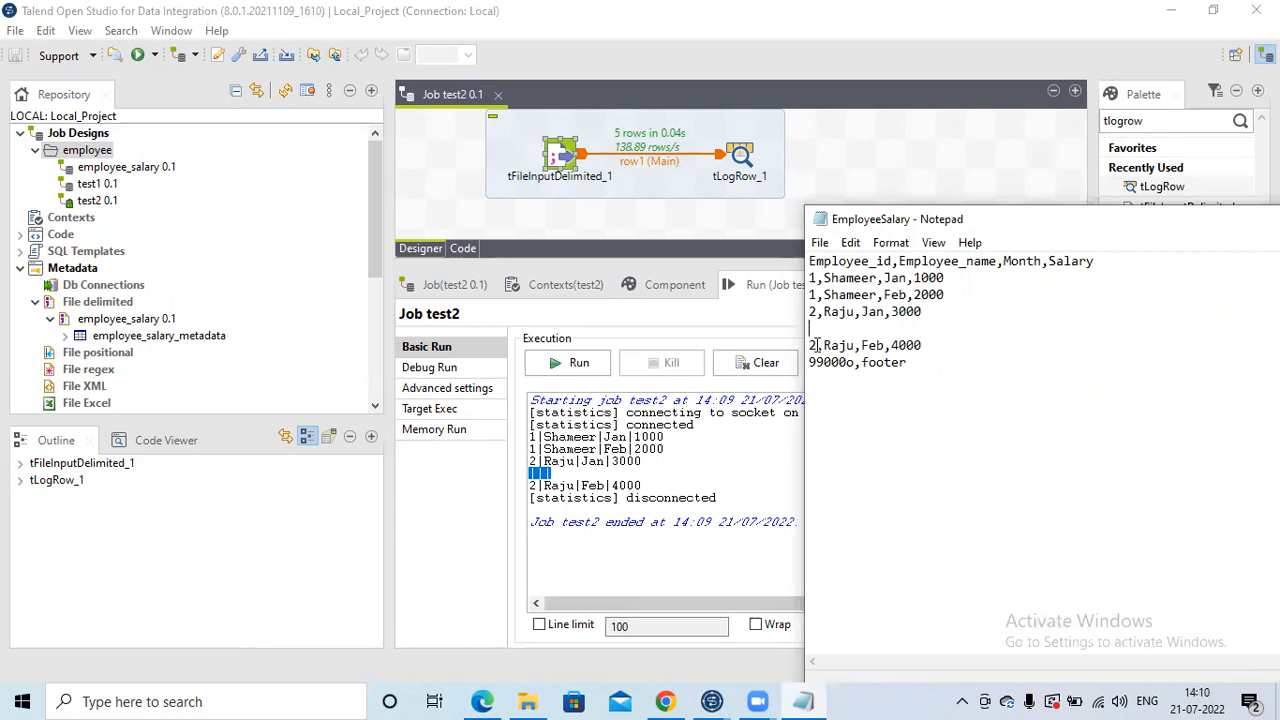
Step: Turn on Skip empty rows for the tFileInputDelimited component
click(672, 290)
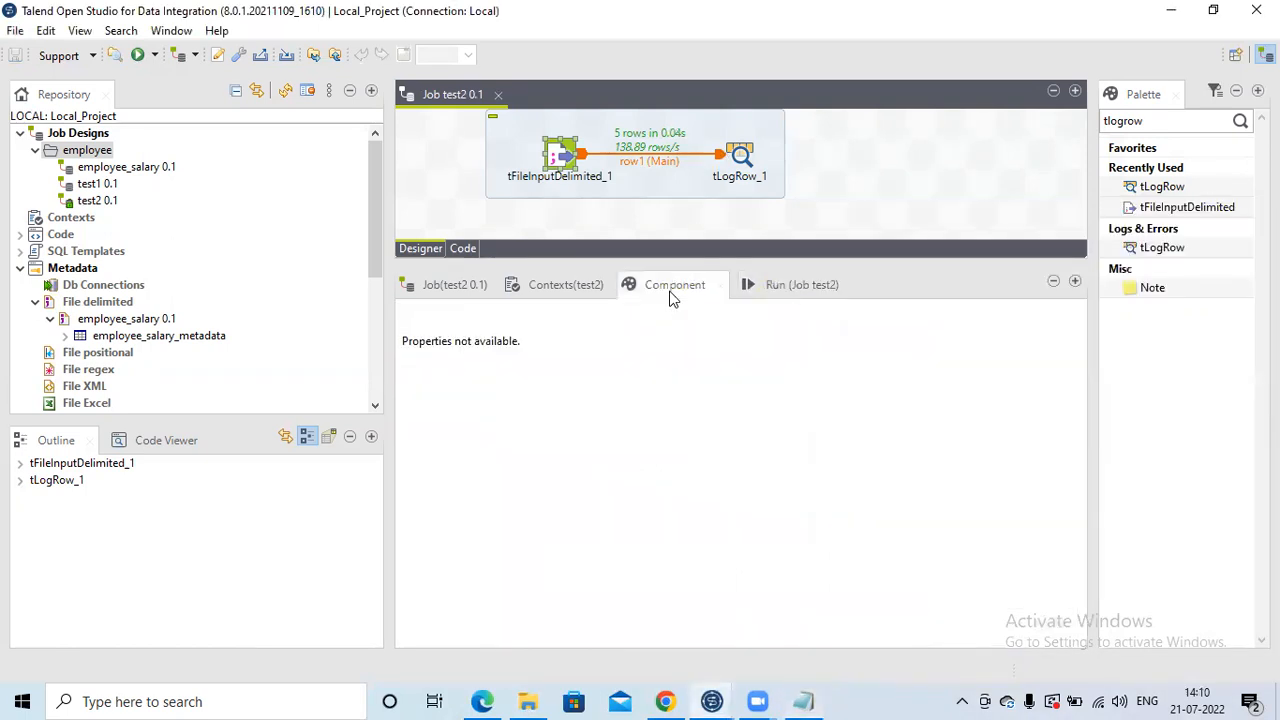
click(560, 153)
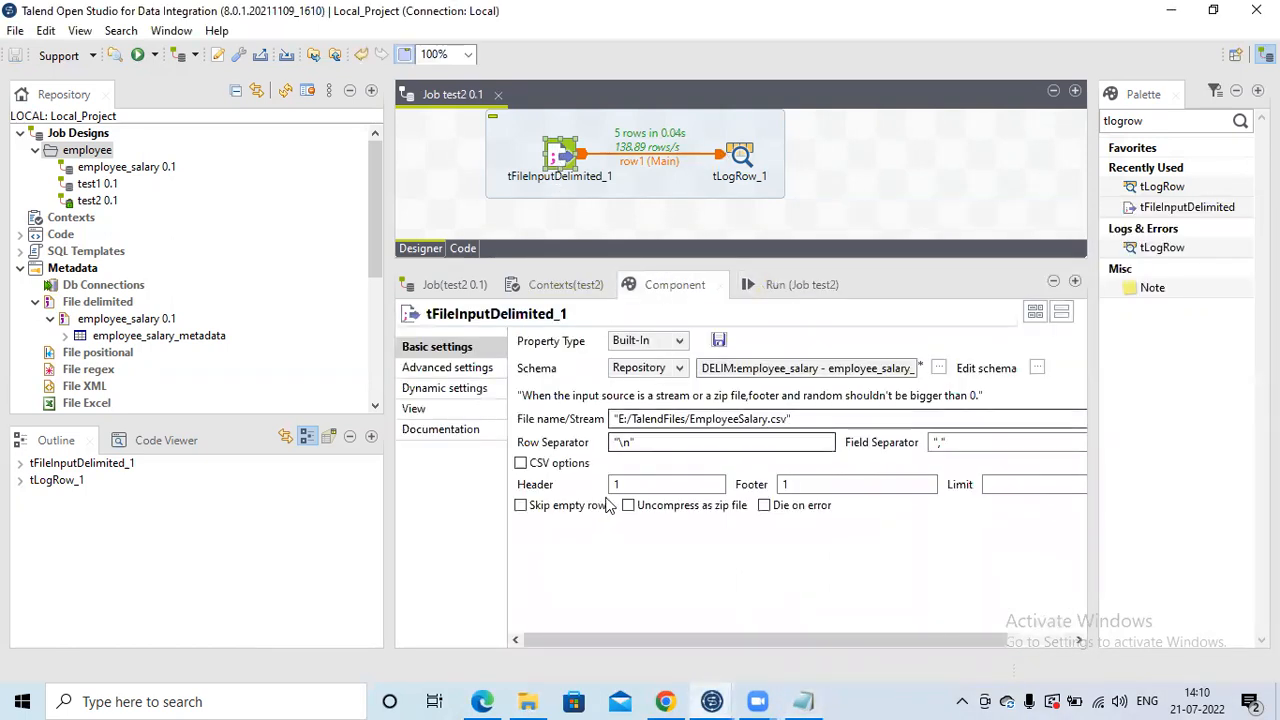
click(520, 506)
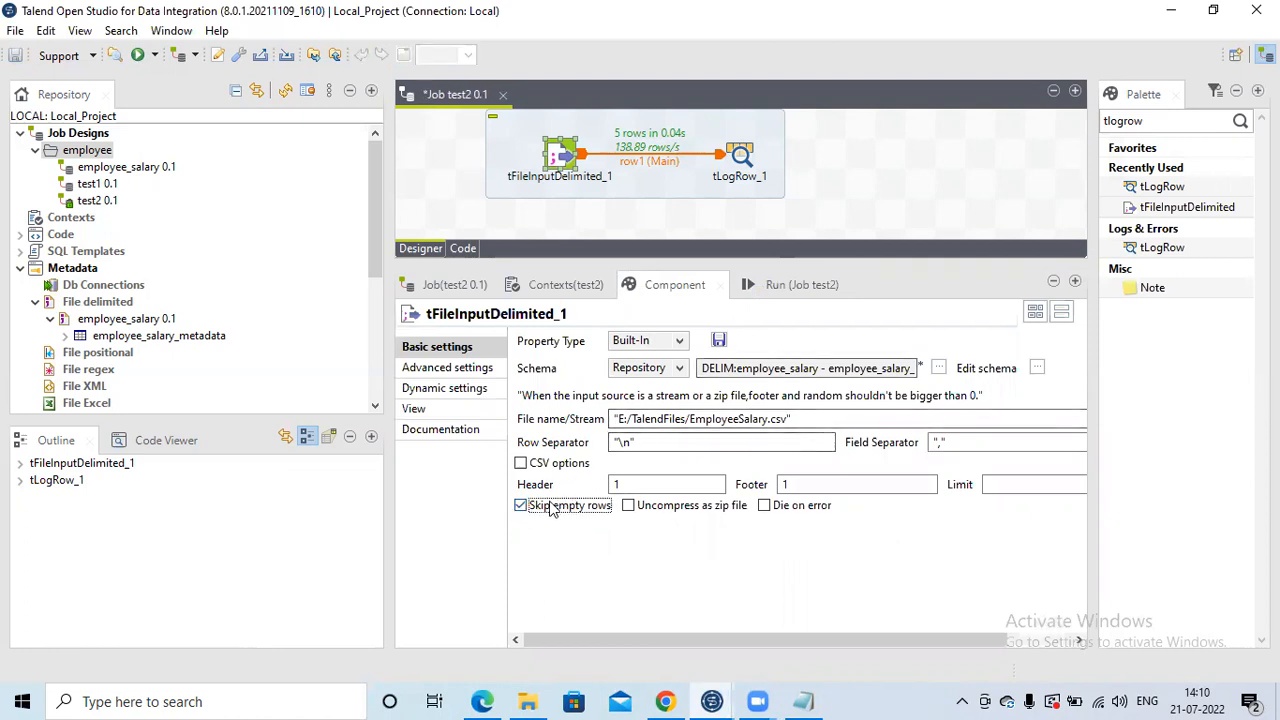
Step: Review the previous run output of job test2 around its empty row
click(800, 290)
click(564, 472)
drag(531, 437, 648, 483)
drag(531, 461, 549, 473)
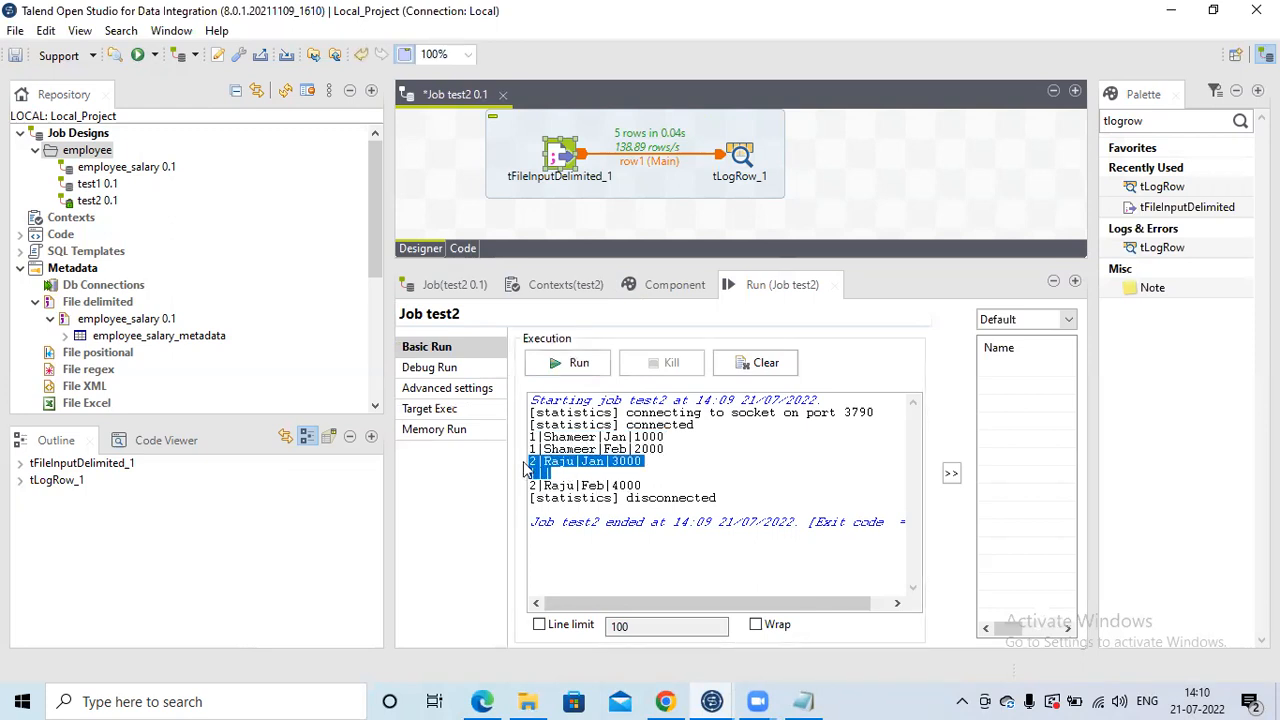
Step: Run job test2 with Skip empty rows turned on and examine the employee rows in the output
click(672, 285)
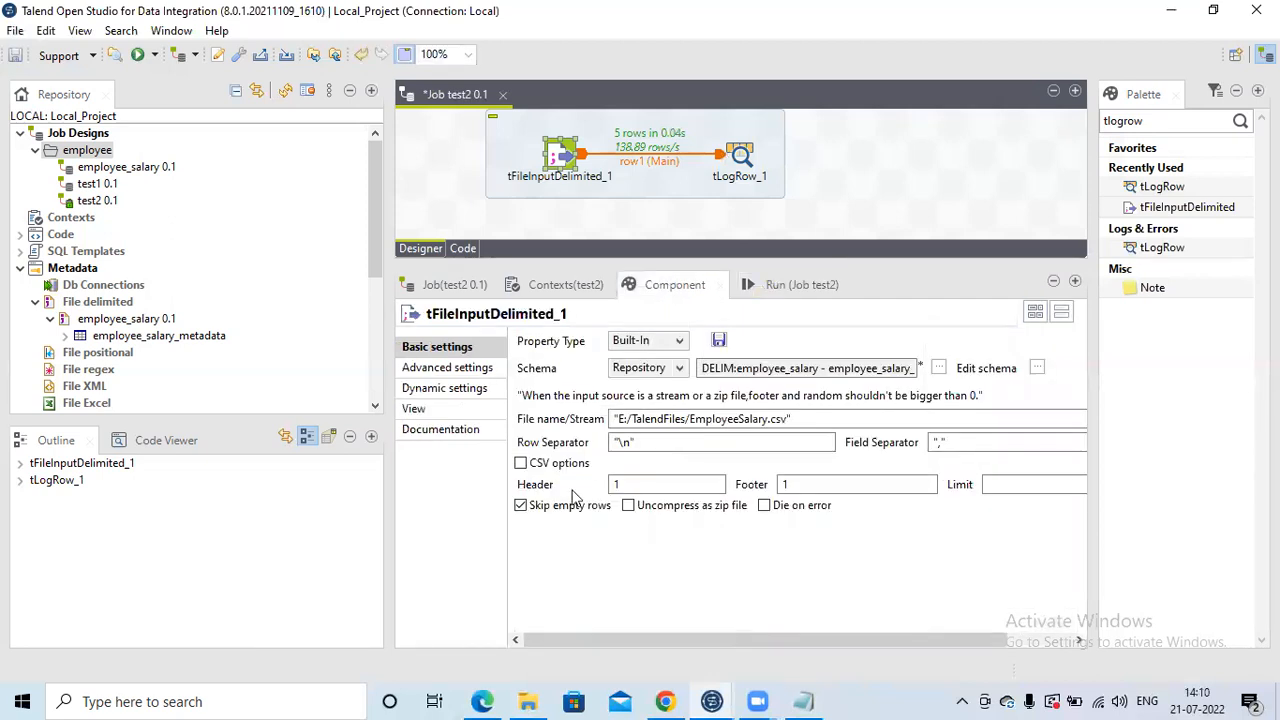
click(757, 284)
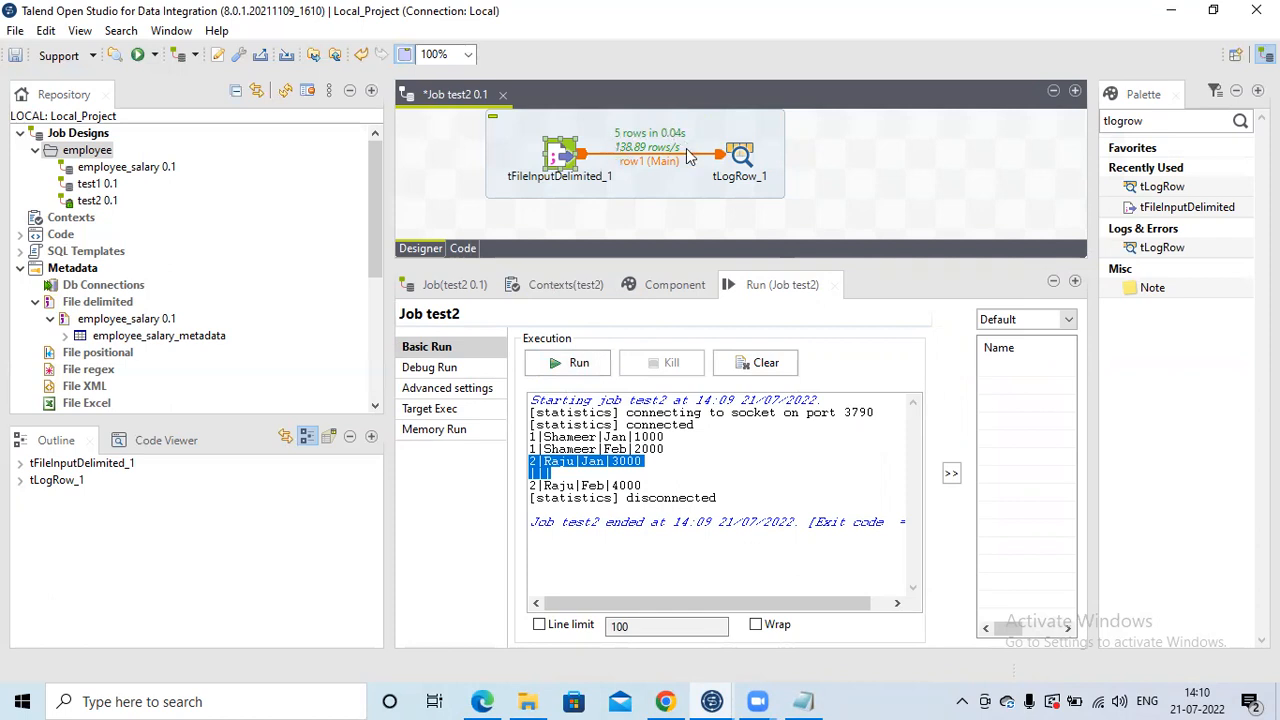
click(580, 364)
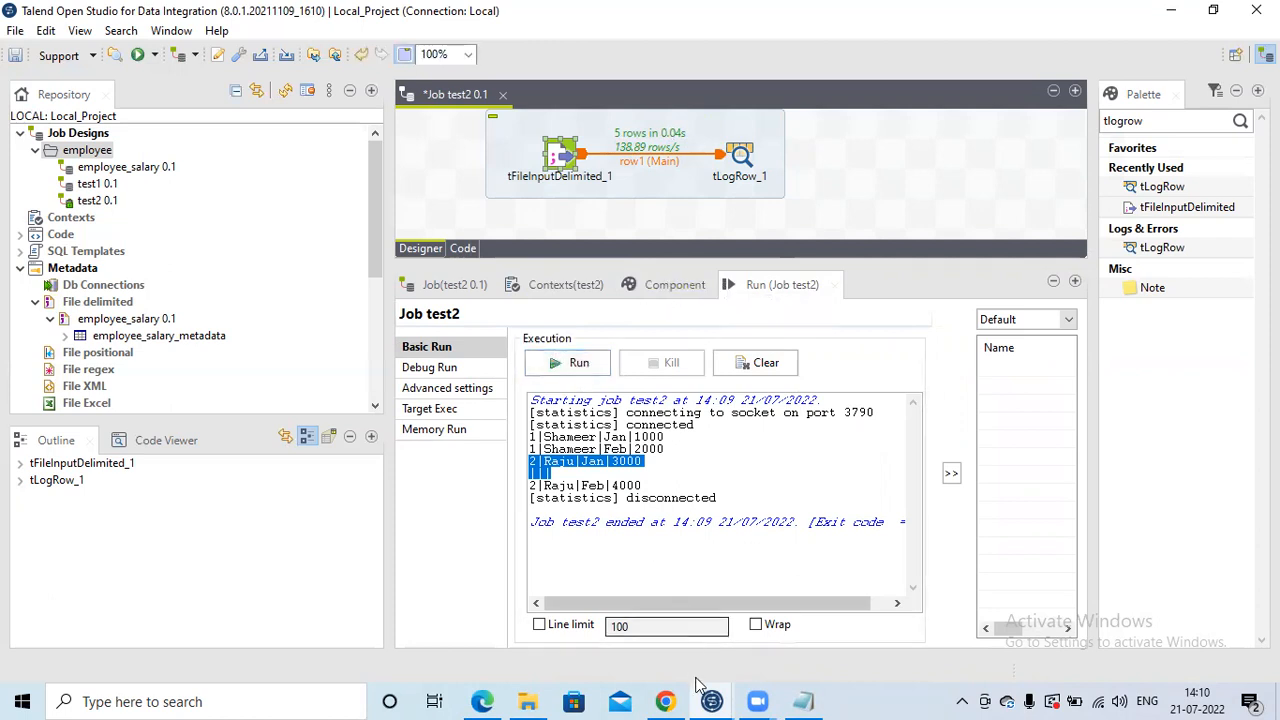
click(722, 700)
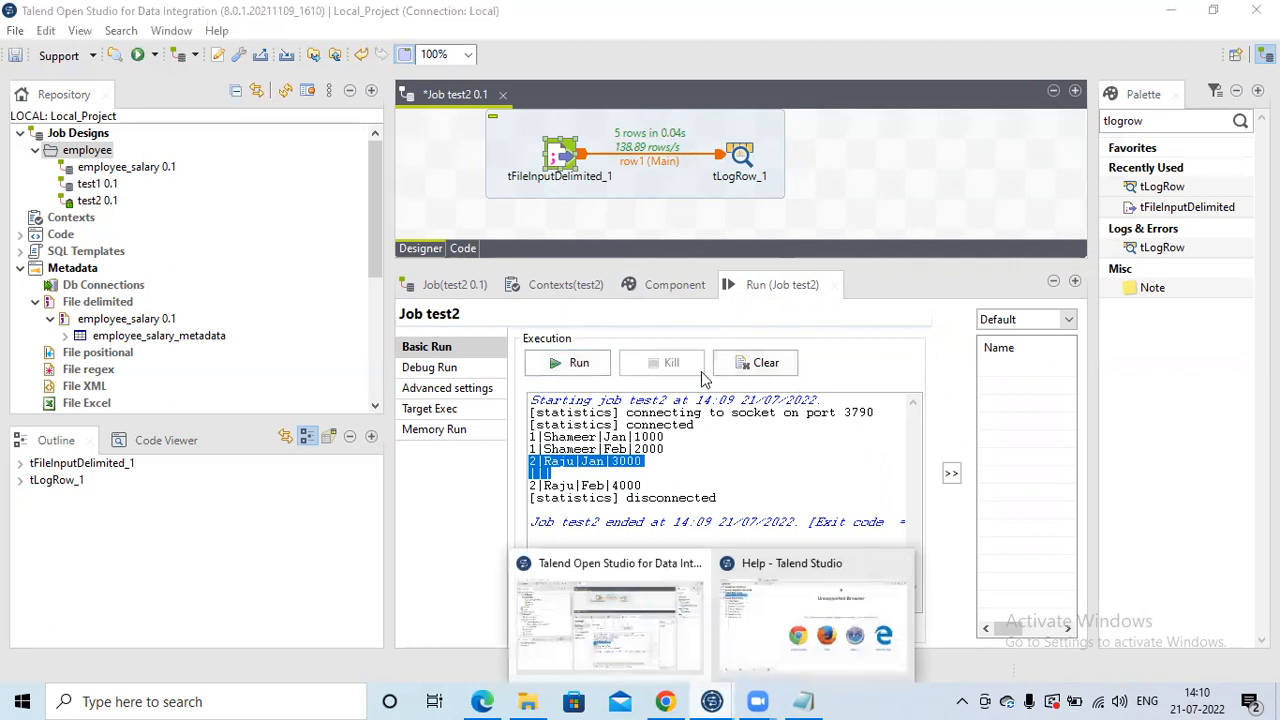
click(759, 431)
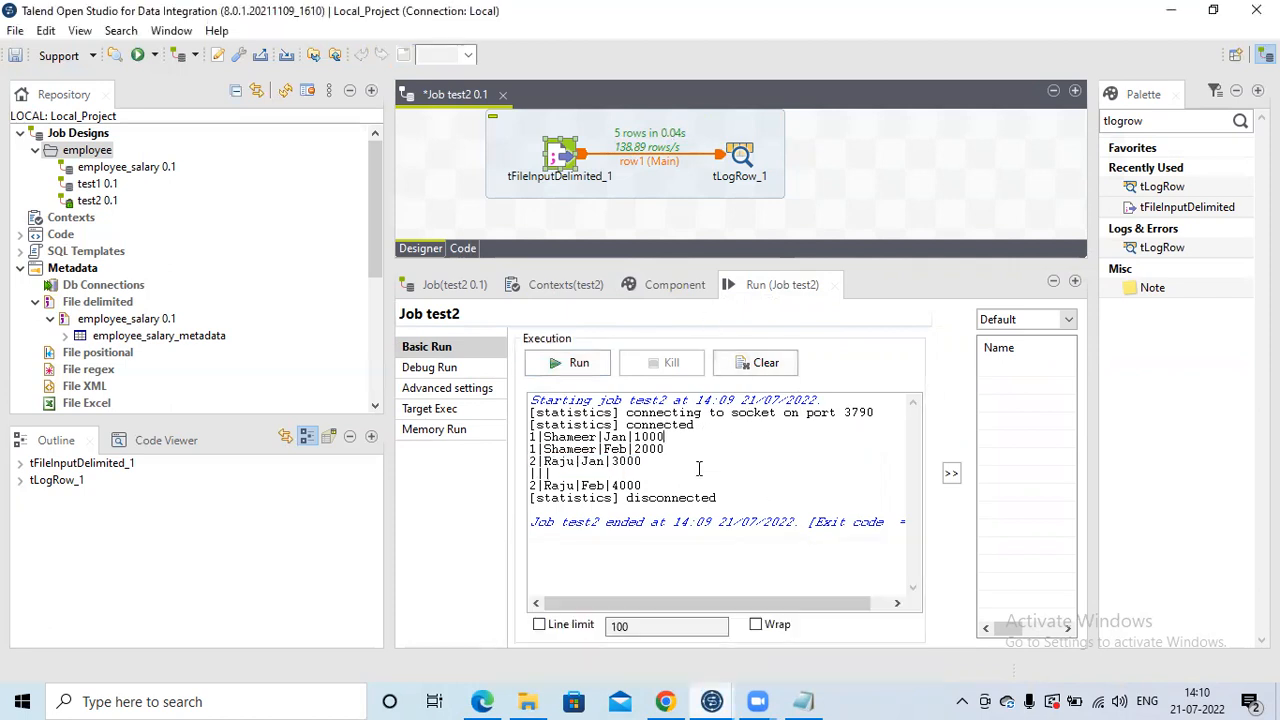
click(670, 285)
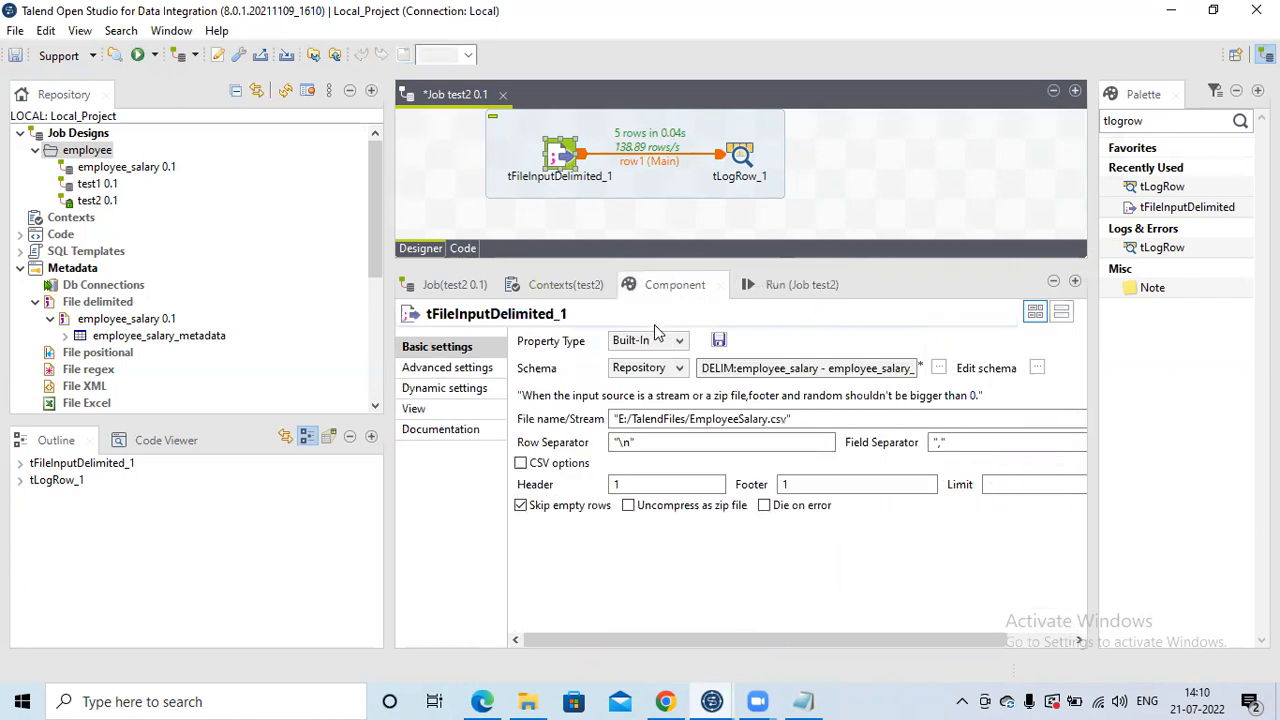
click(785, 288)
click(576, 370)
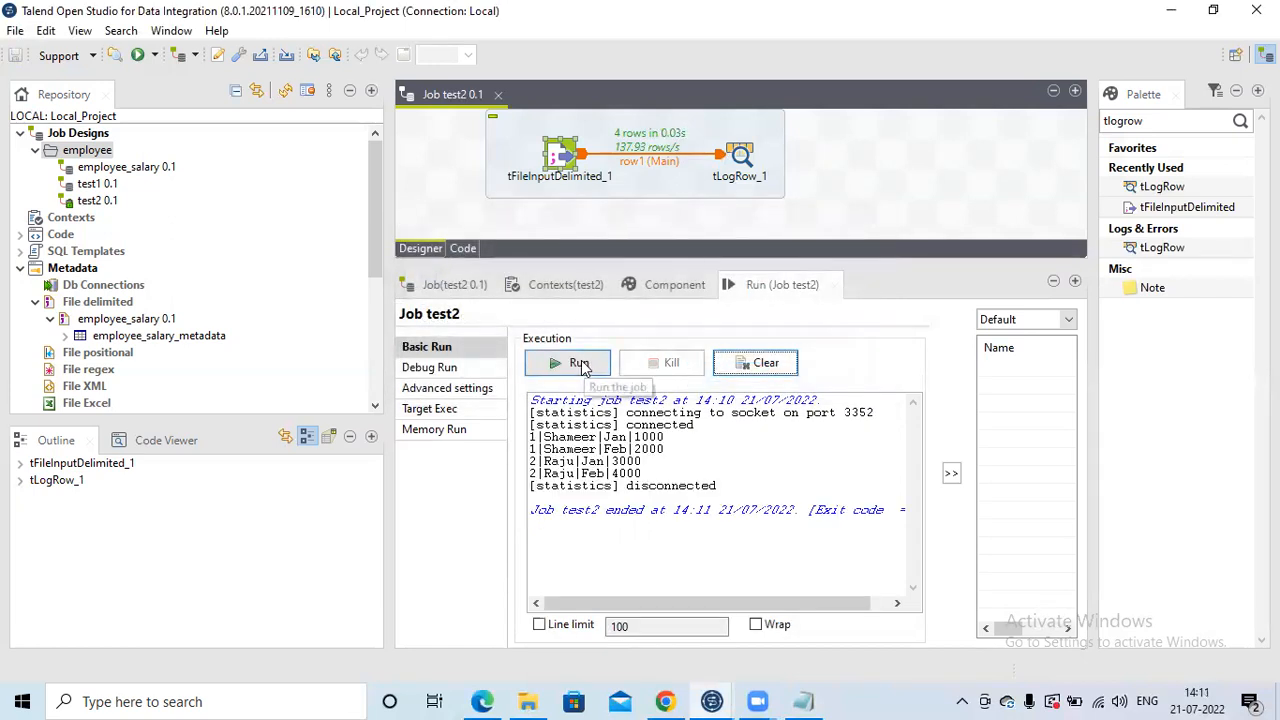
click(598, 138)
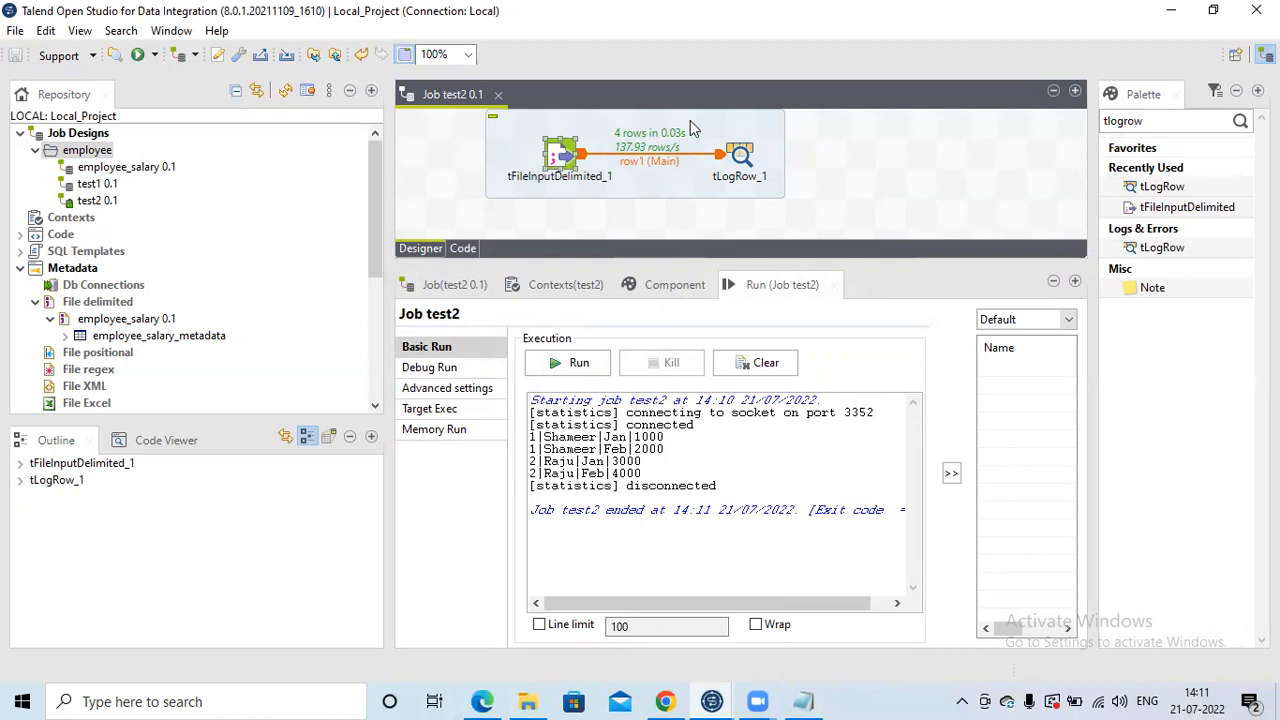
drag(647, 473, 531, 438)
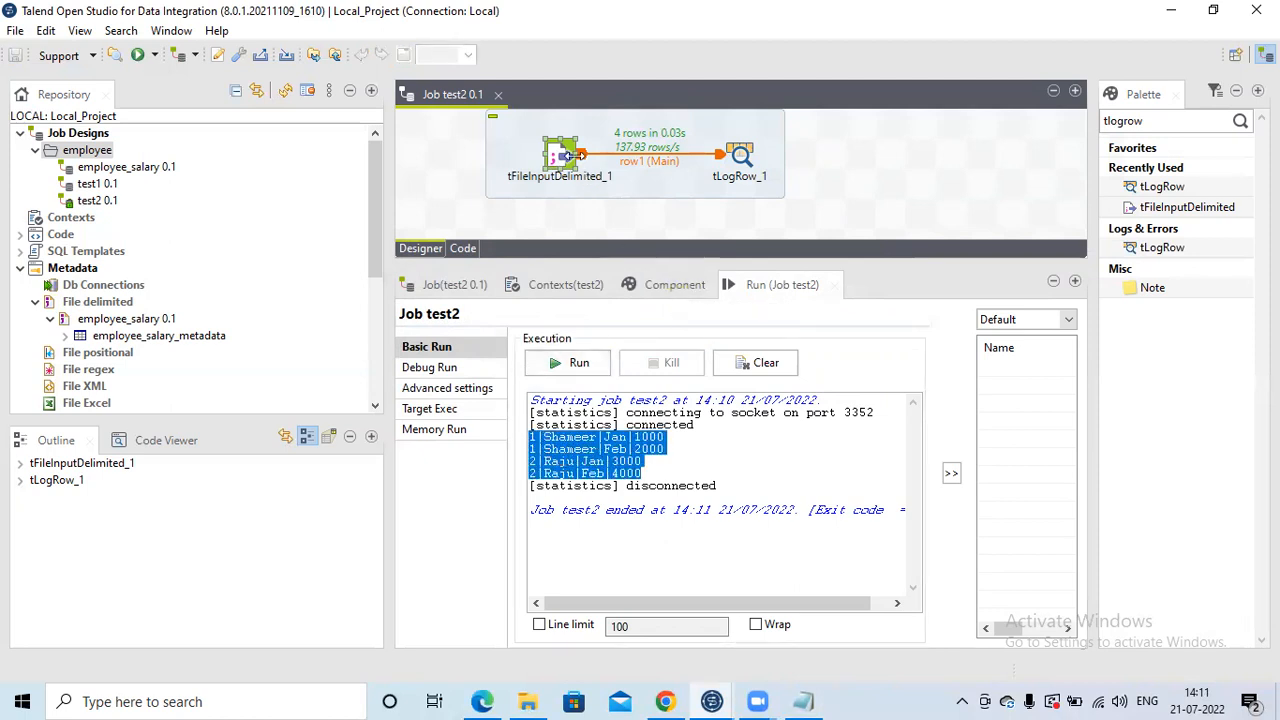
Step: In File Explorer, open the EmployeeSalary zip in TalendFiles and review the contents of the CSV file inside it
click(675, 284)
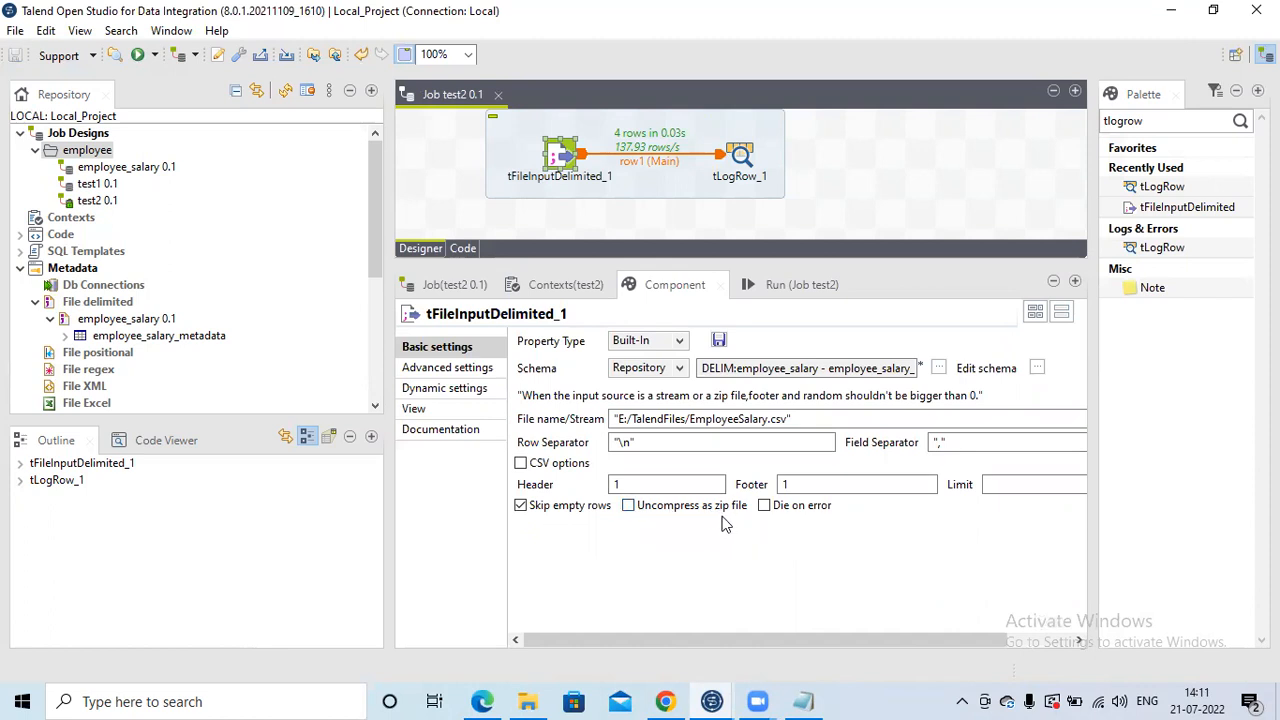
click(538, 699)
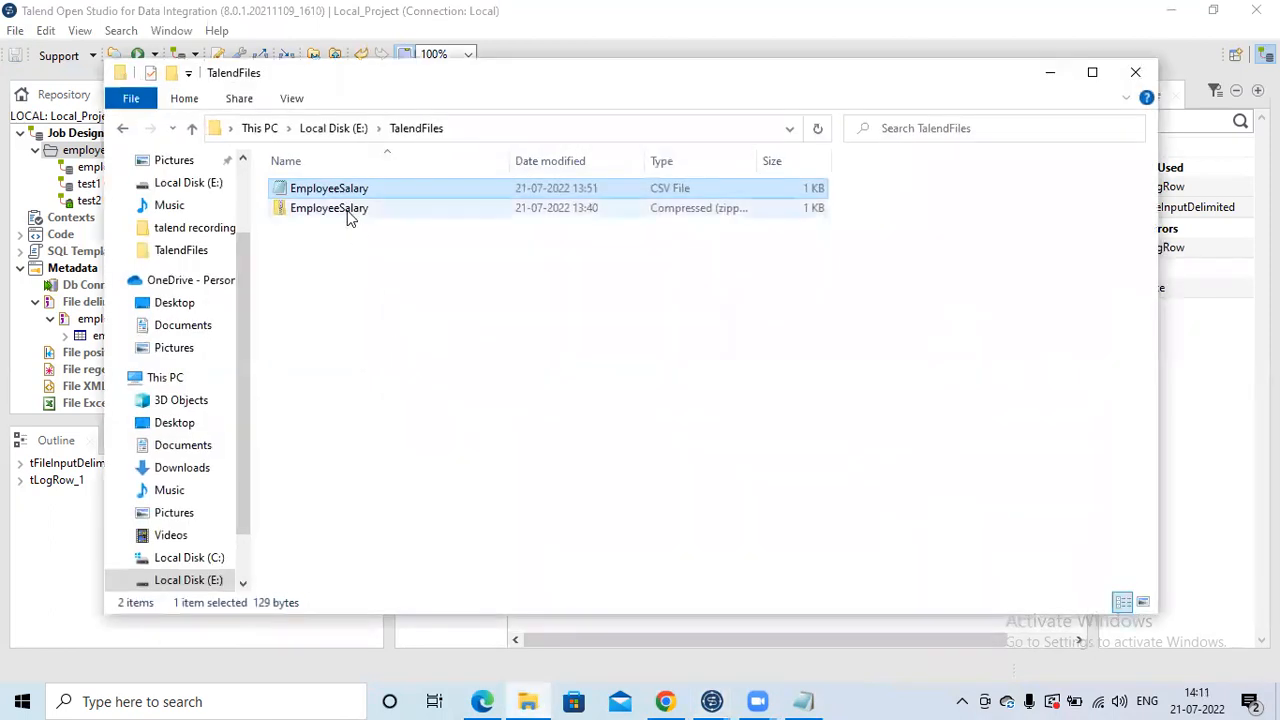
click(340, 208)
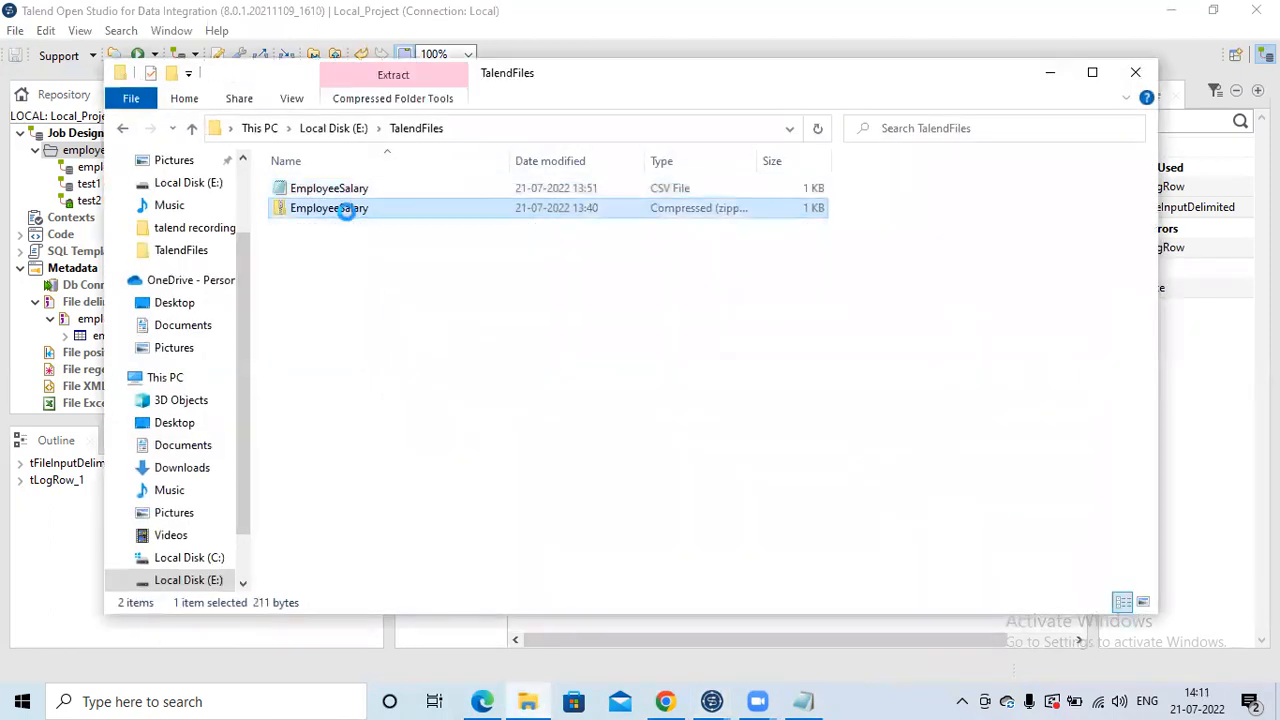
double_click(347, 212)
click(335, 193)
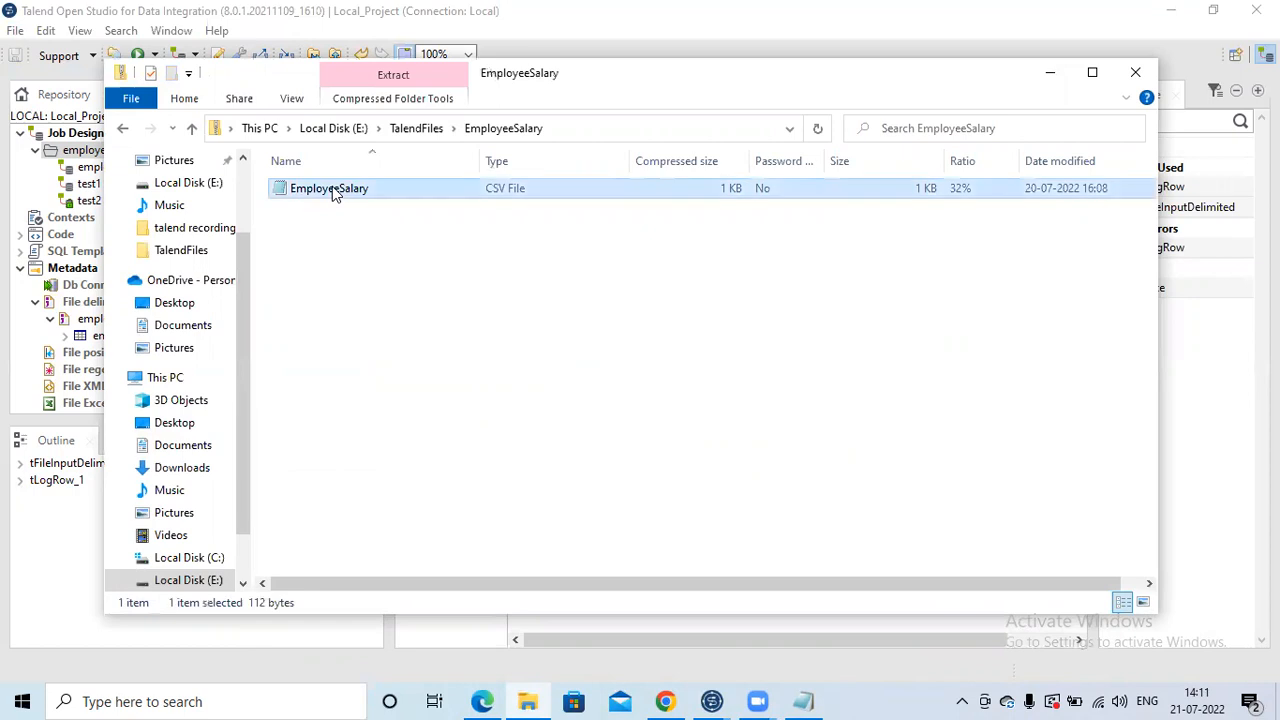
double_click(332, 186)
drag(380, 407, 245, 341)
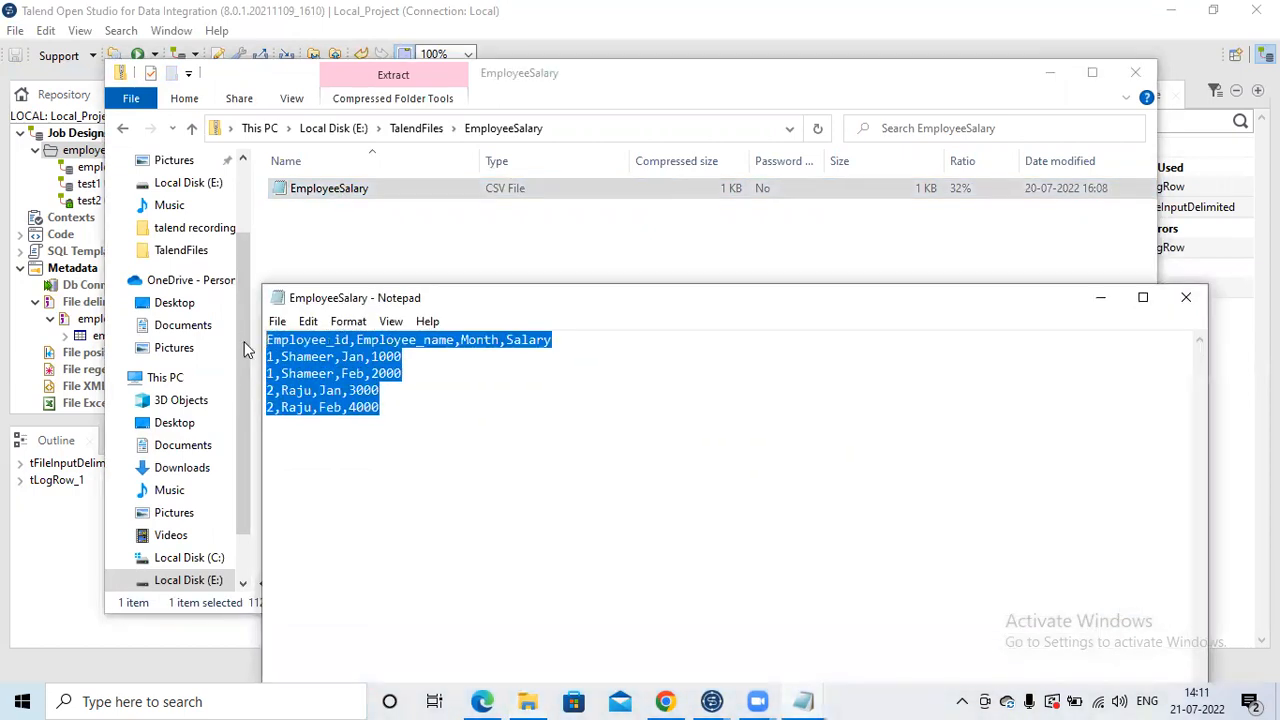
click(1186, 297)
click(418, 130)
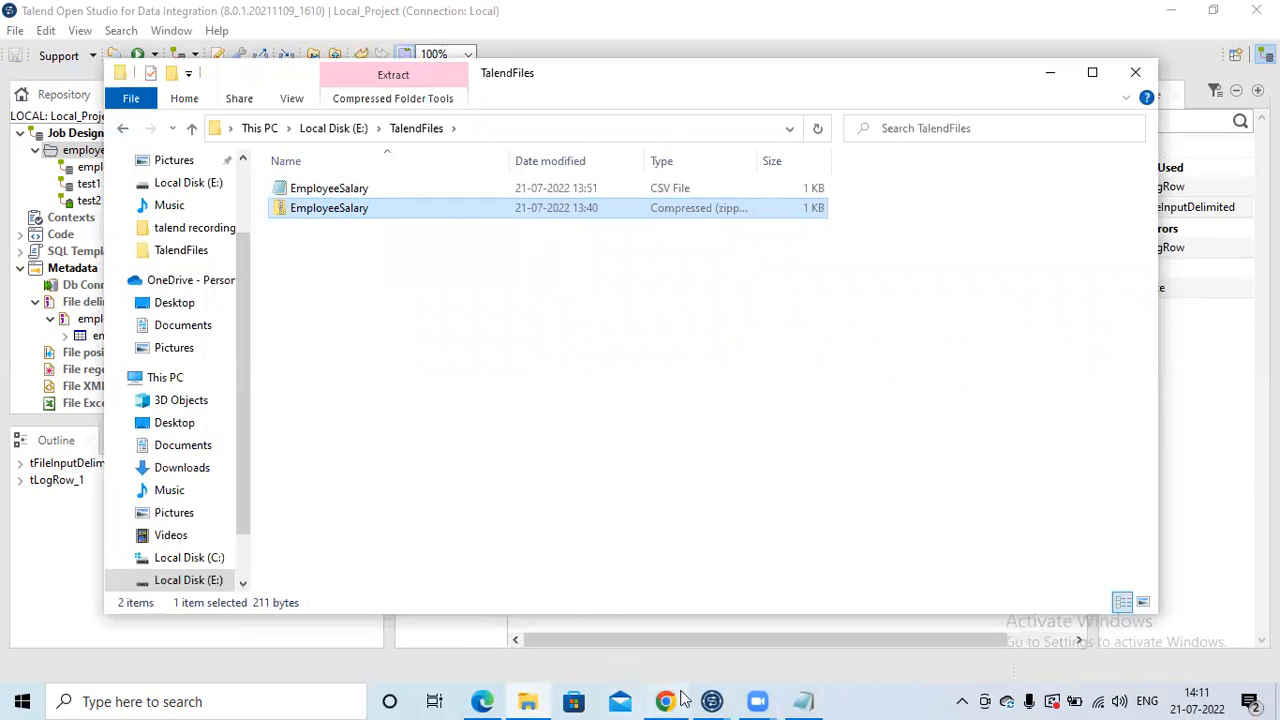
Step: Back in Talend, configure tFileInputDelimited_1 to read "E:/TalendFiles/EmployeeSalary.zip" with an empty Footer and Uncompress as zip file turned on
click(722, 701)
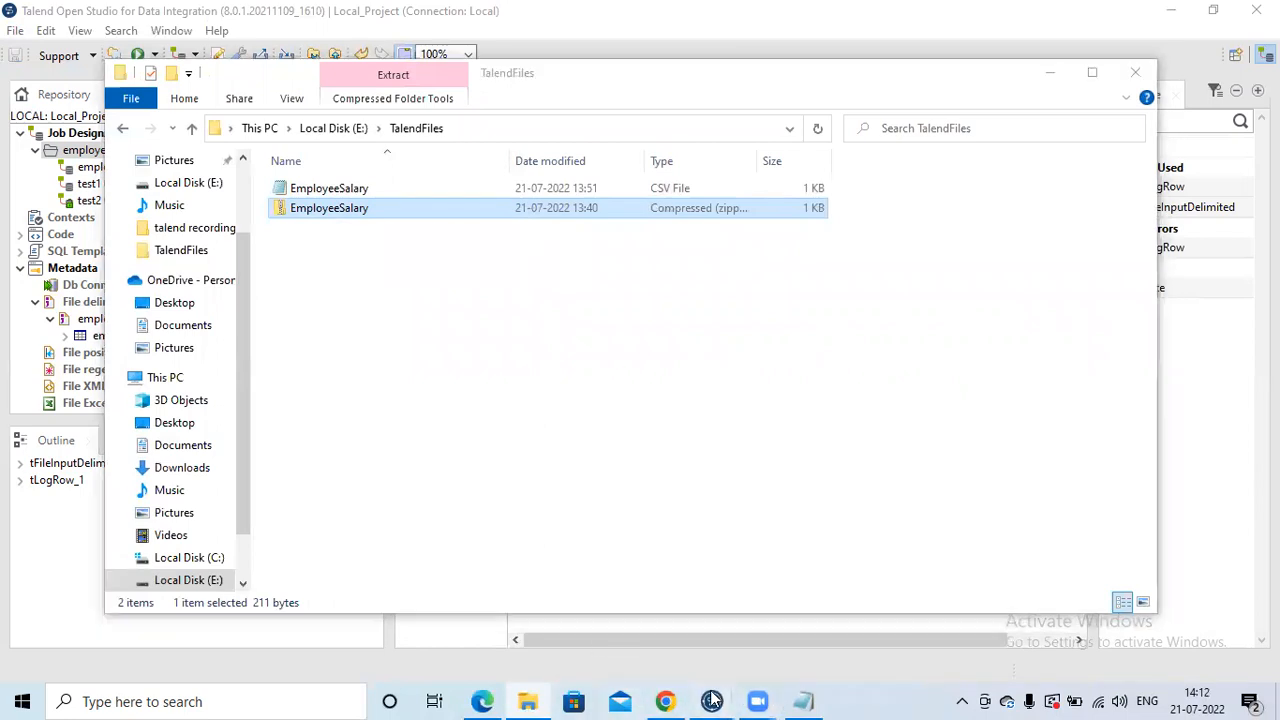
click(610, 620)
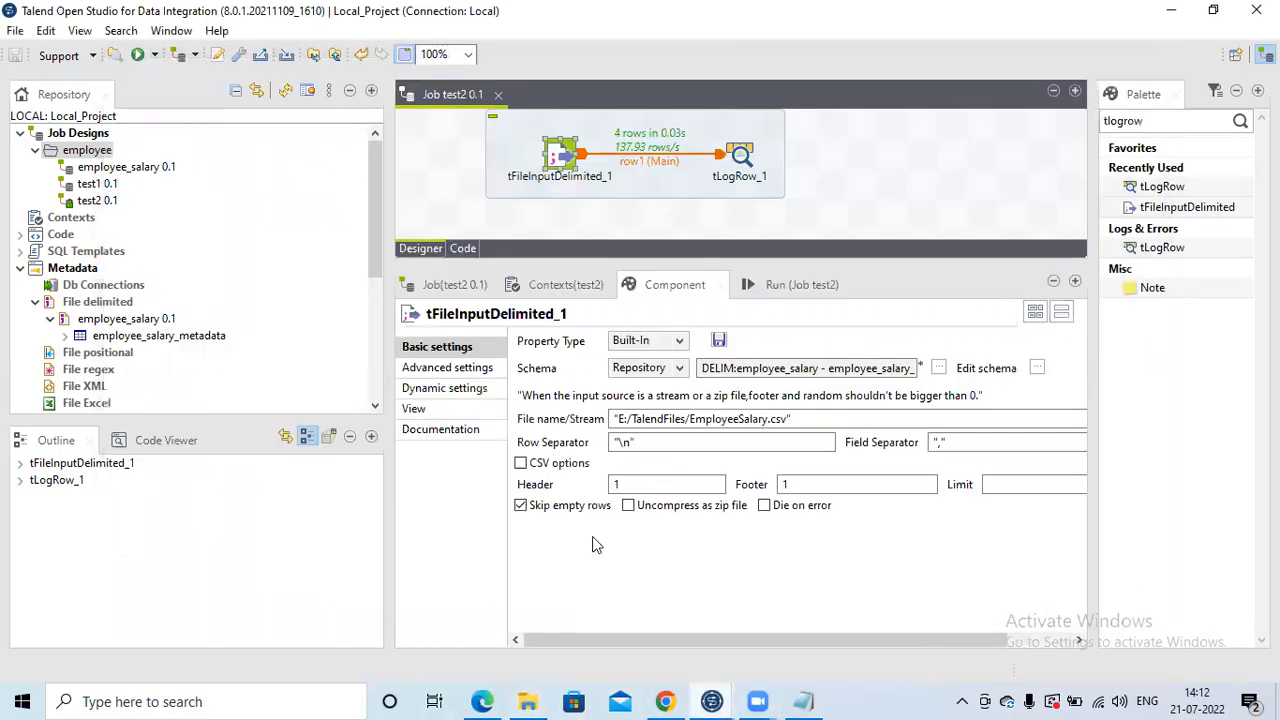
click(780, 418)
key(BackSpace)
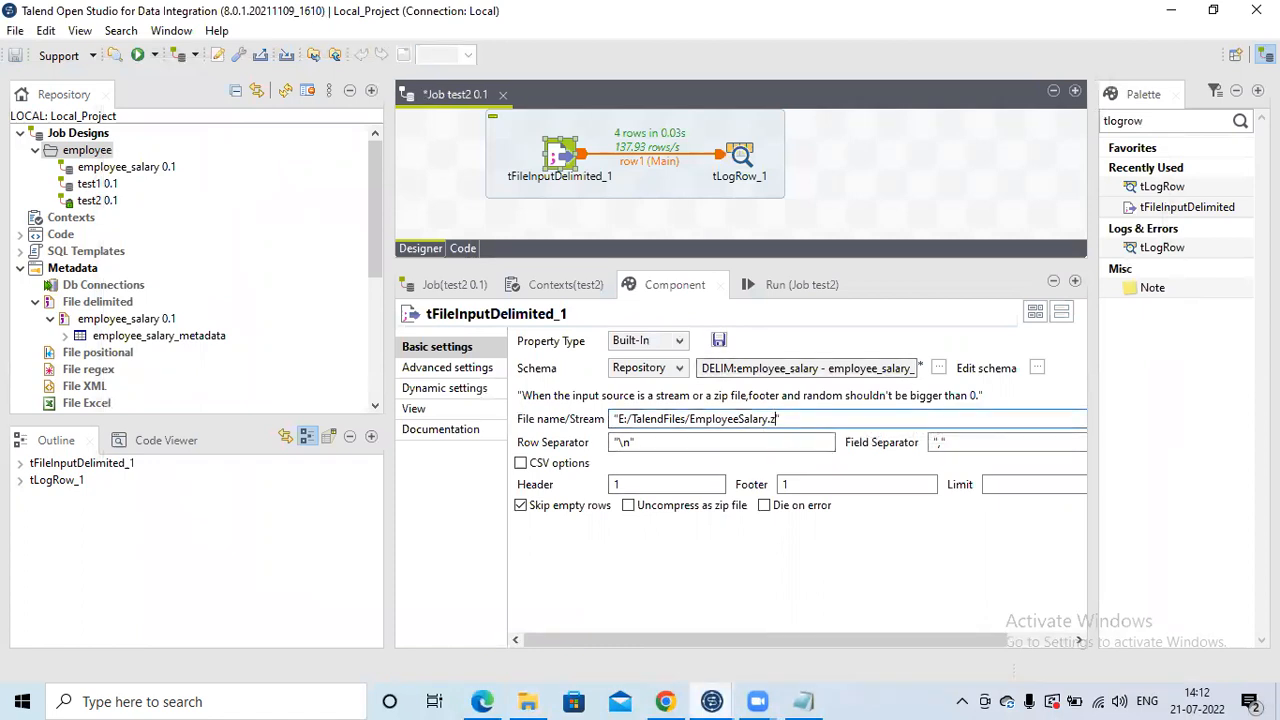
click(798, 483)
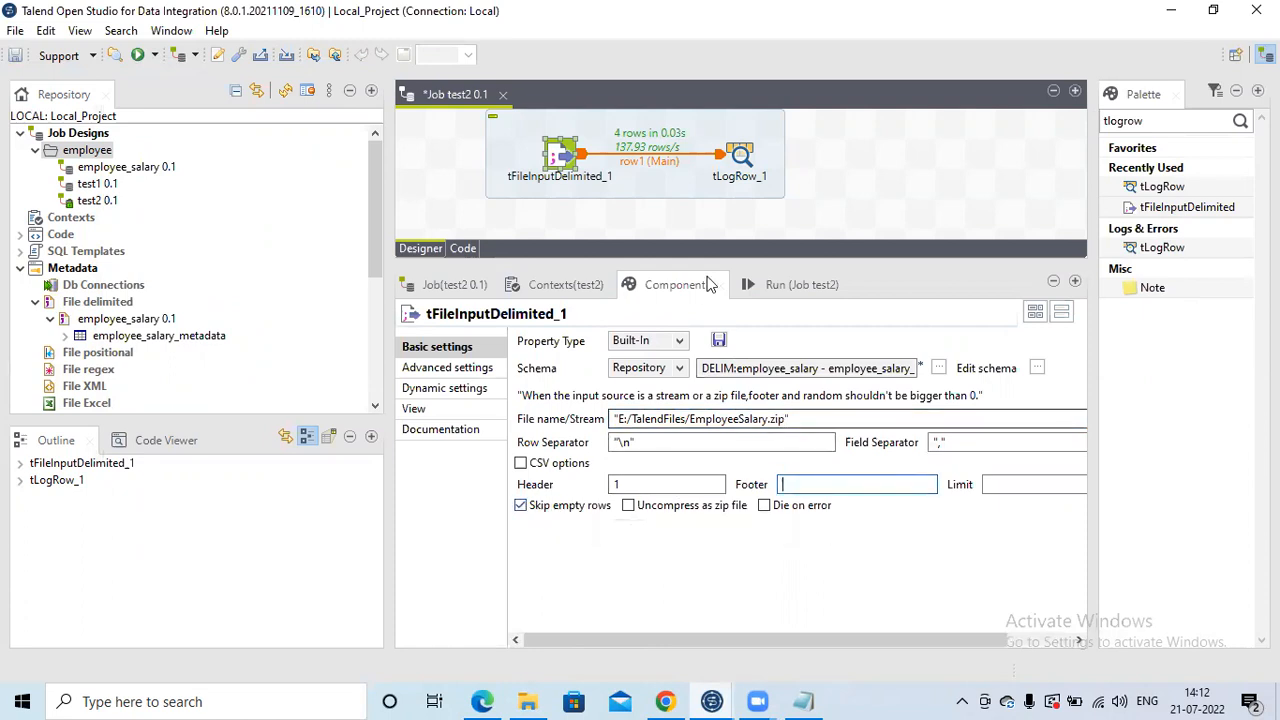
click(628, 506)
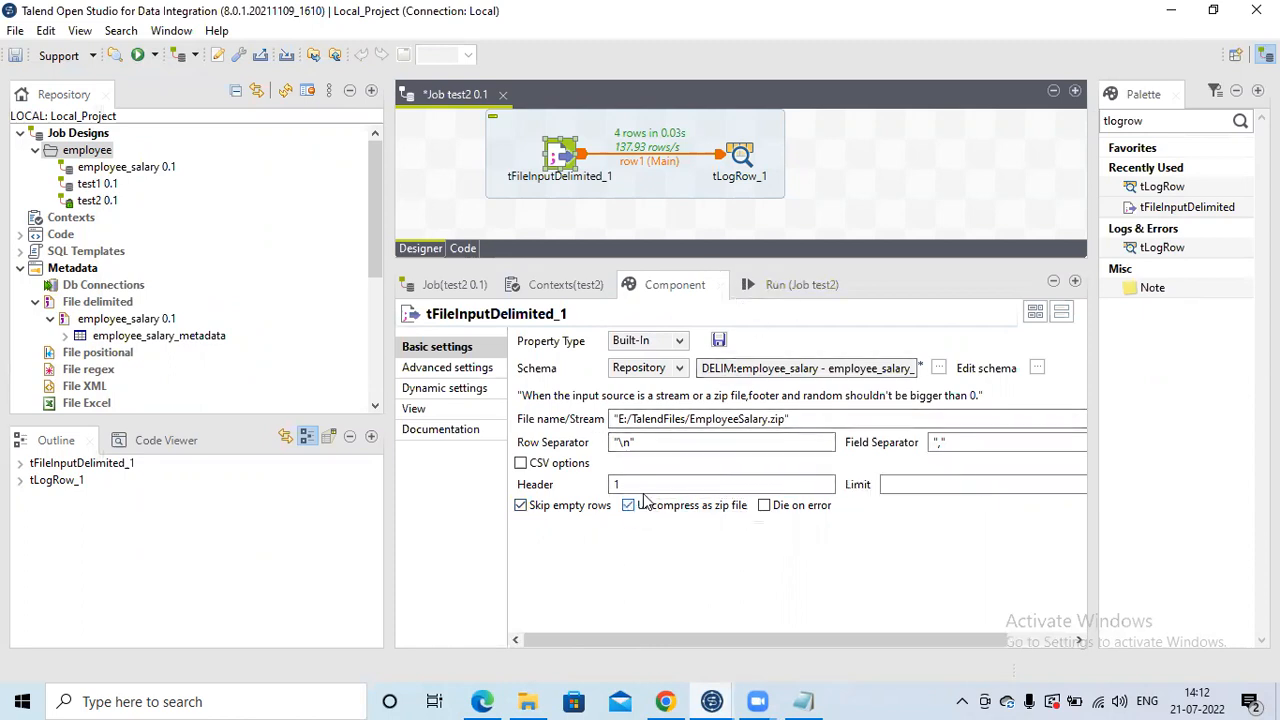
Step: Run job test2 against the zip file and examine the rows it outputs
click(786, 289)
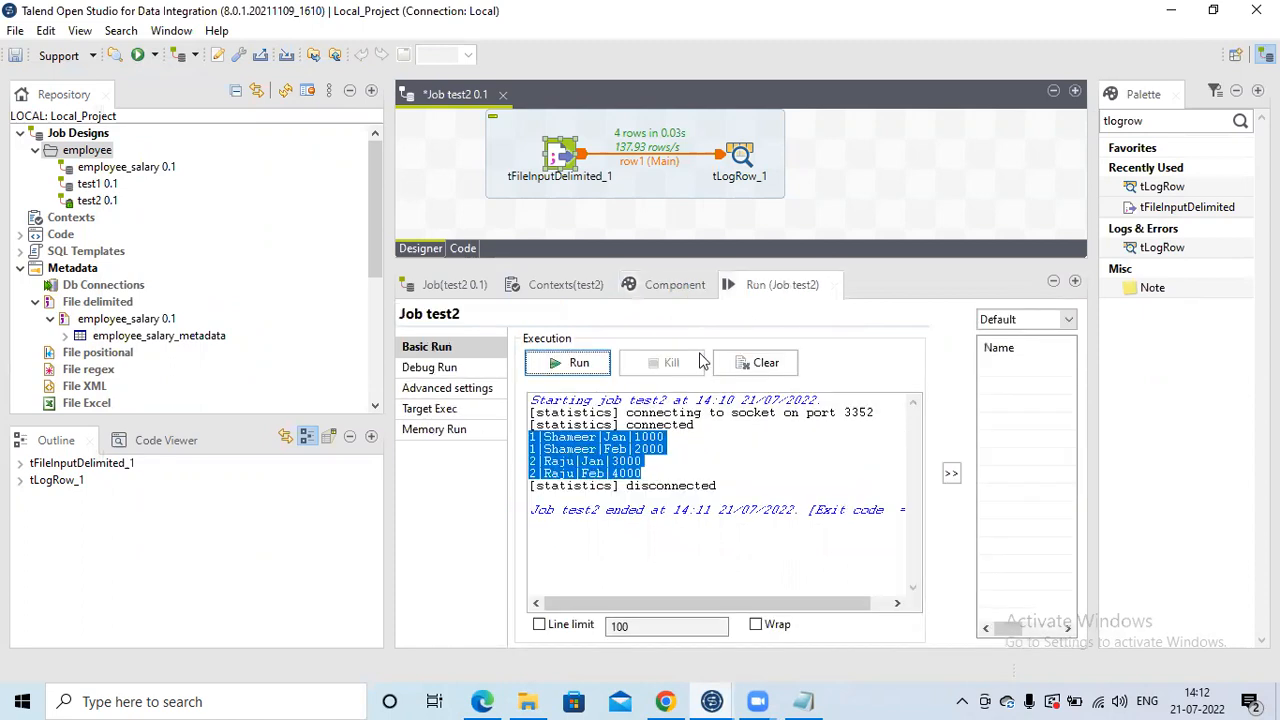
click(576, 364)
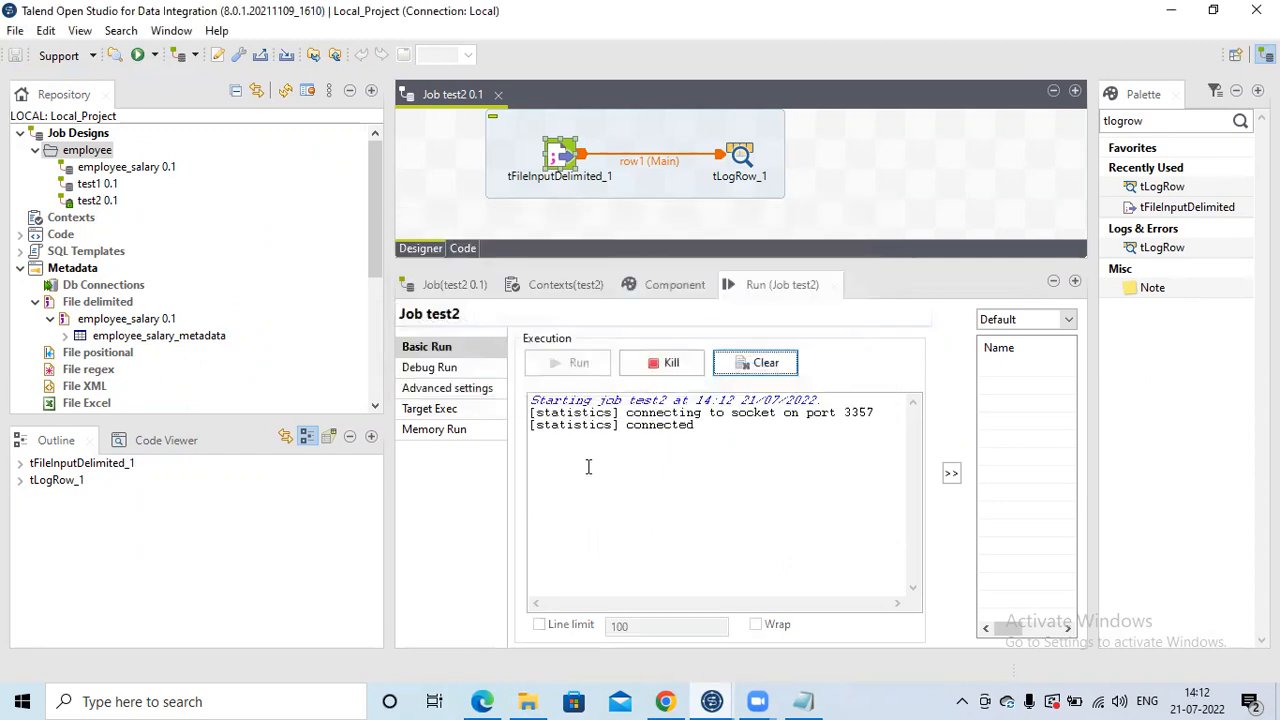
drag(643, 474, 538, 437)
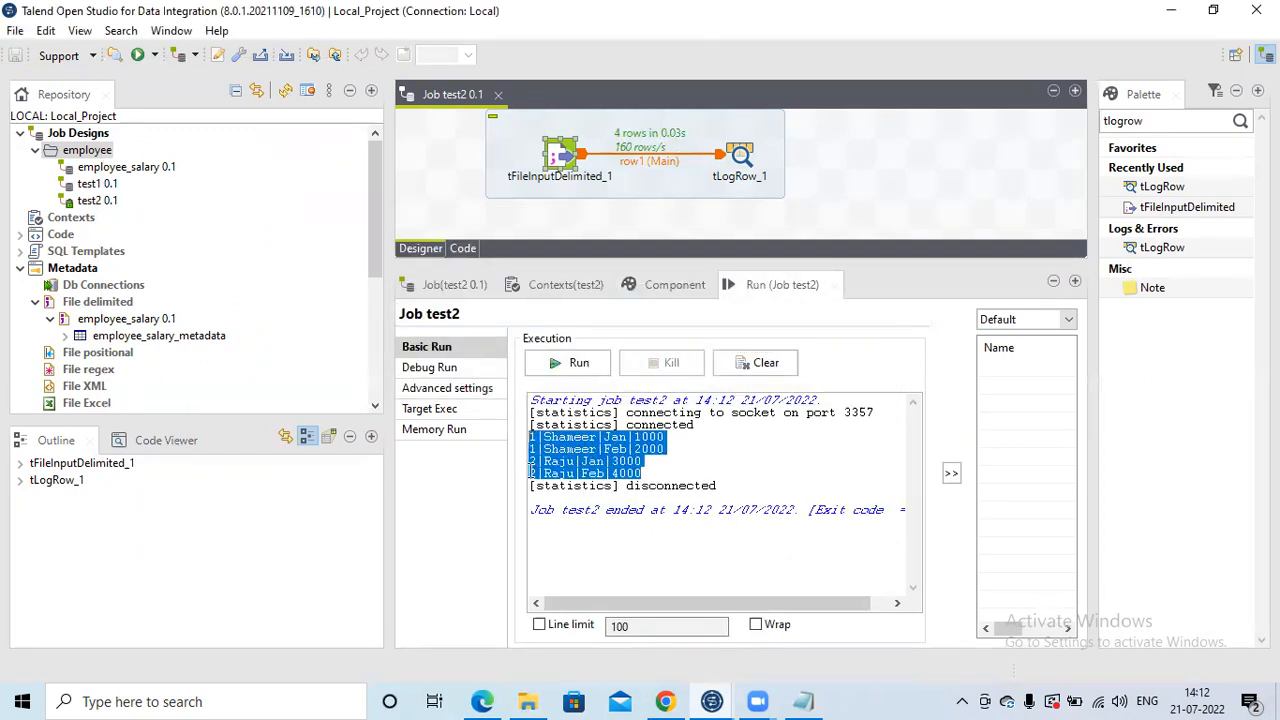
Step: Compare the data rows of the CSV inside the EmployeeSalary zip with the job's run output in Talend
click(528, 701)
double_click(350, 212)
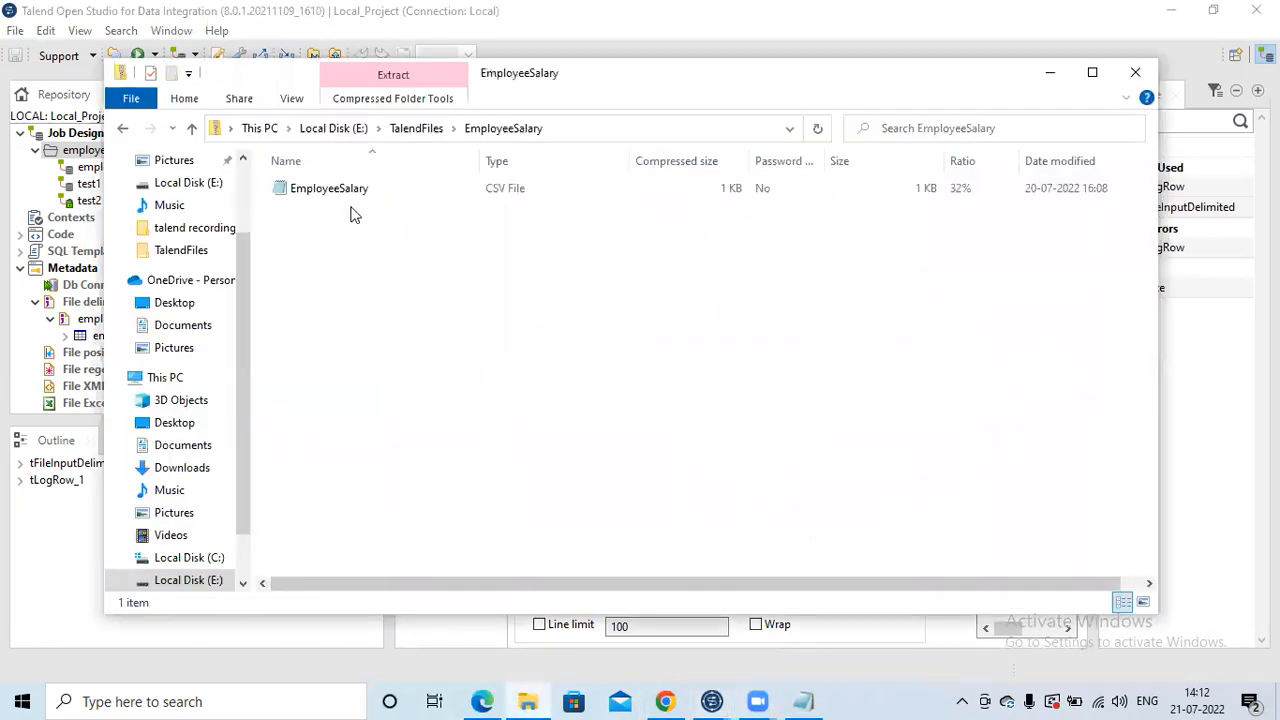
click(351, 192)
double_click(351, 190)
drag(389, 414, 268, 357)
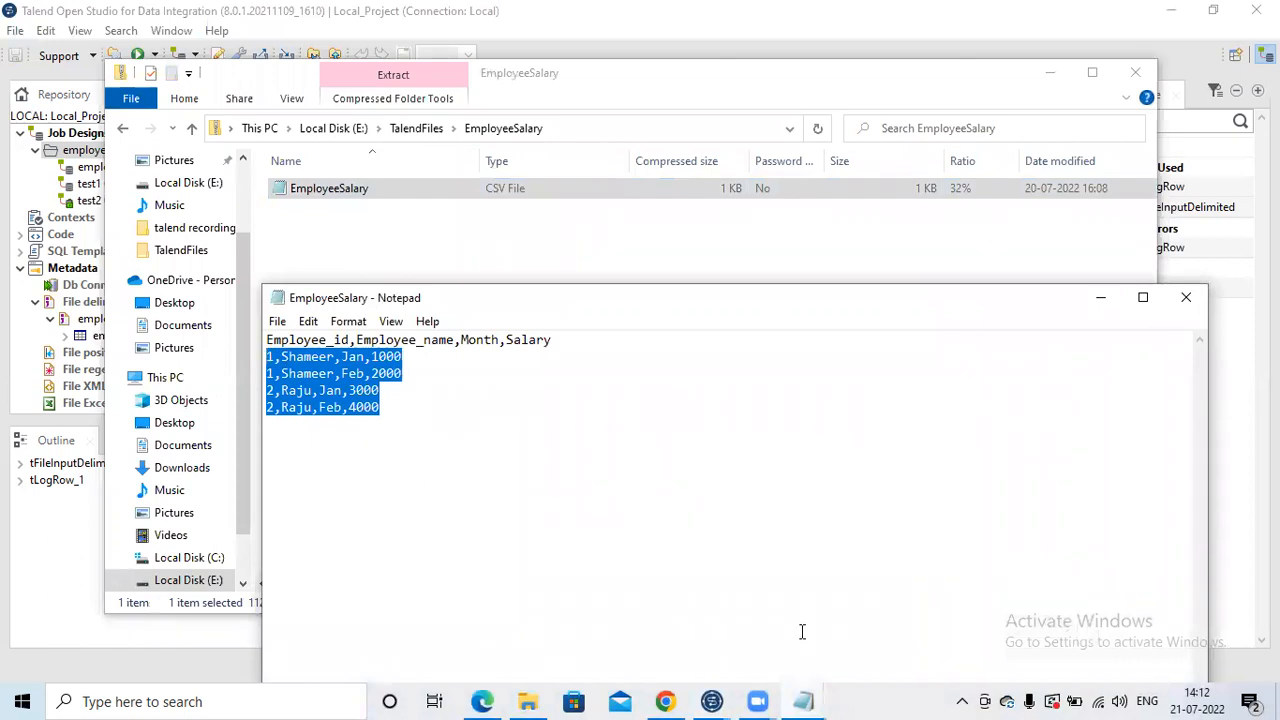
click(708, 701)
click(640, 628)
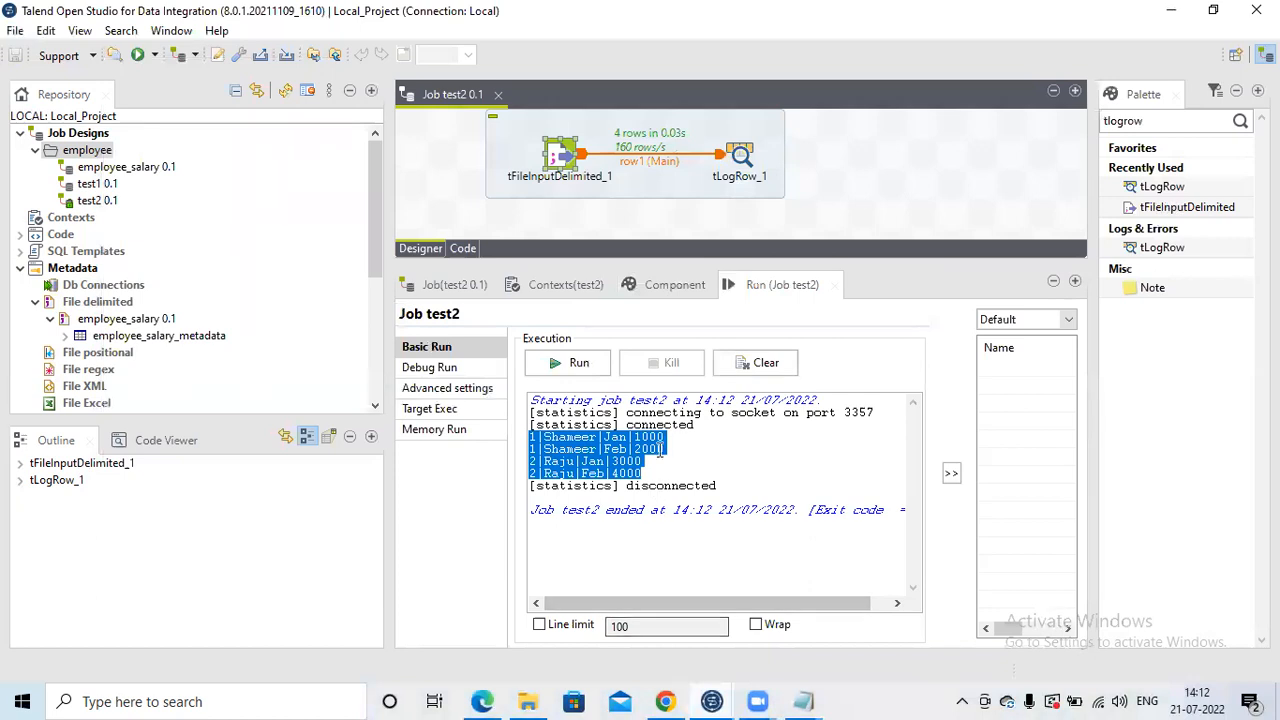
Step: Set the file name of tFileInputDelimited_1 to "E:/TalendFiles/EmployeeSalary.csv", keeping Uncompress as zip file on
click(657, 287)
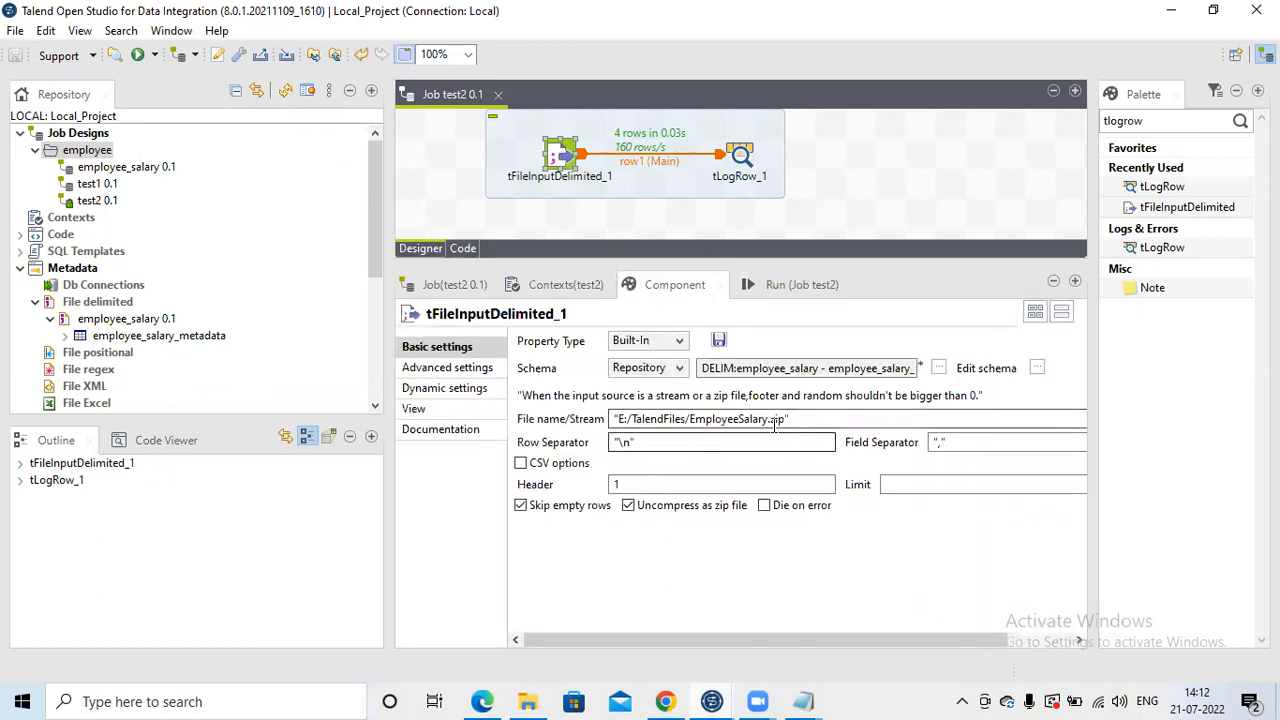
click(780, 418)
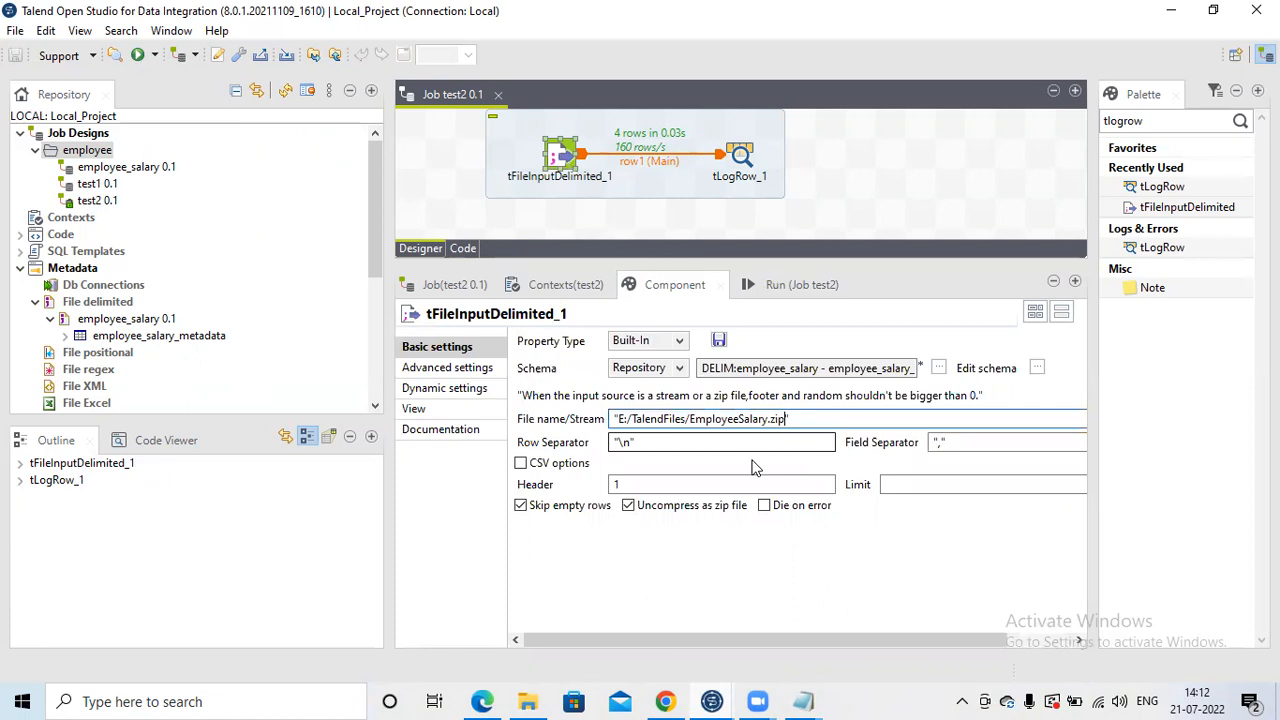
key(BackSpace)
text(csv)
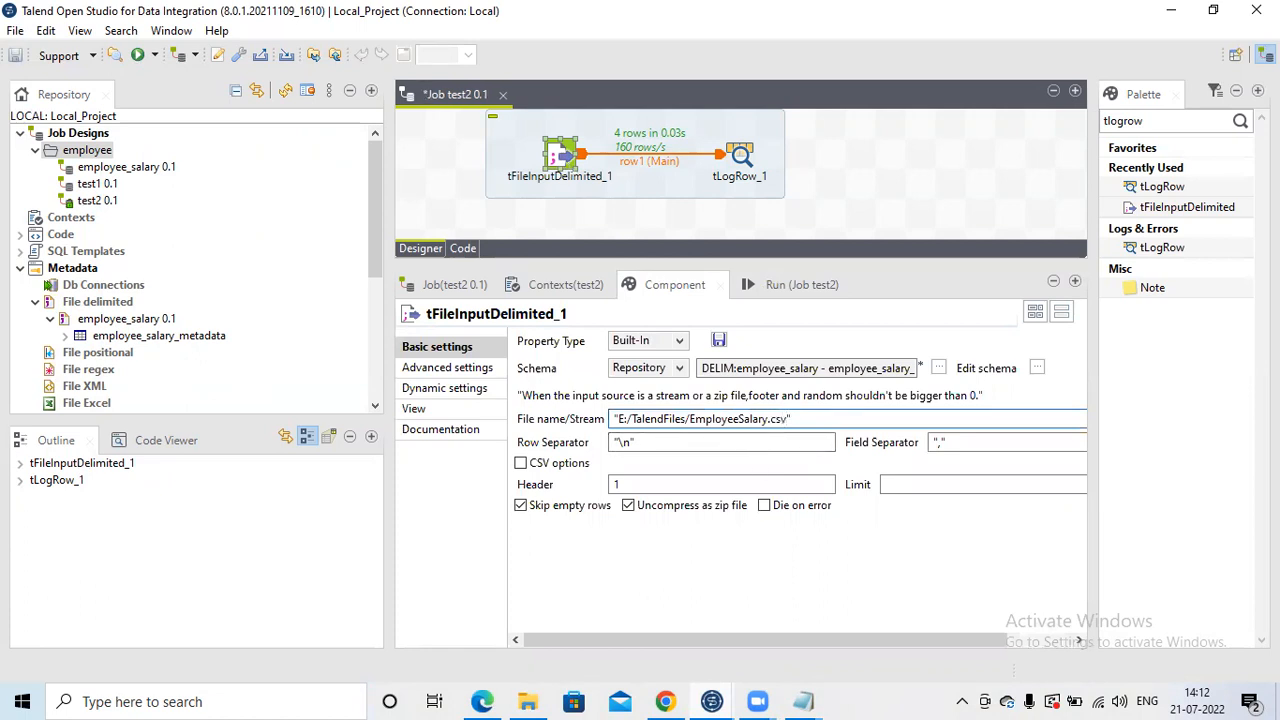
Step: Locate the plain EmployeeSalary CSV in the TalendFiles folder in File Explorer, and run job test2 in Talend against it
click(529, 700)
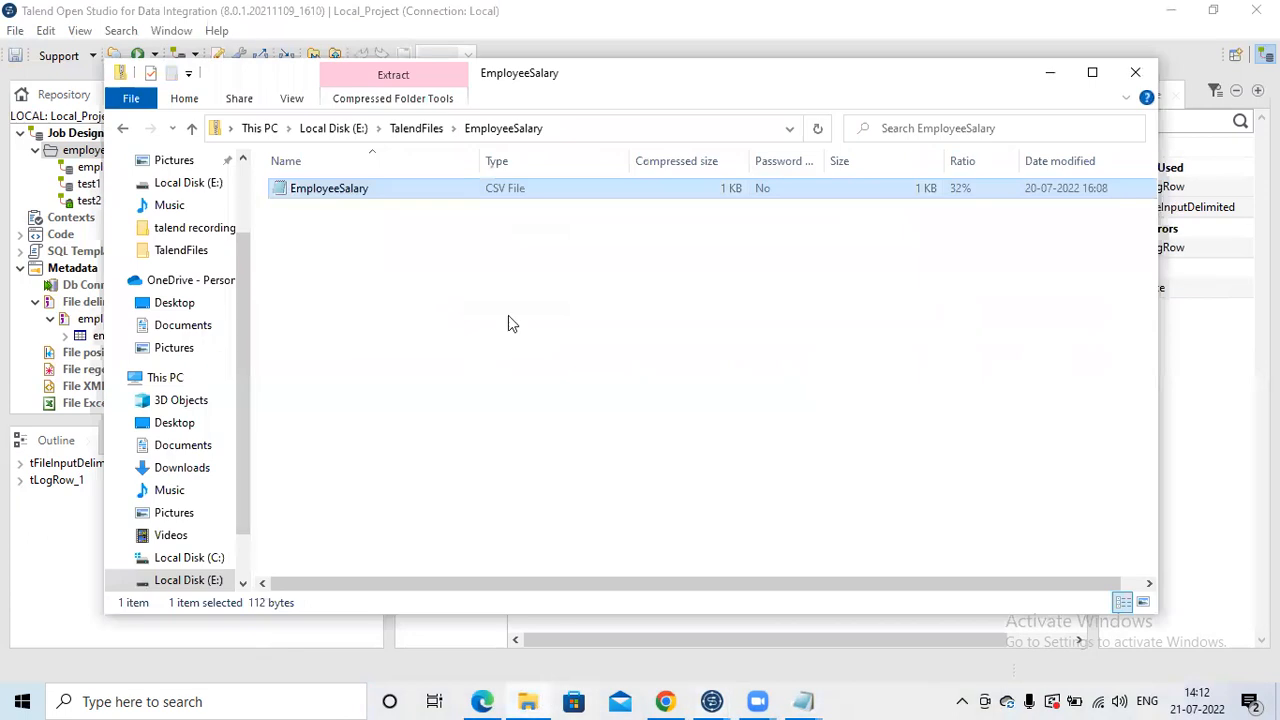
click(420, 128)
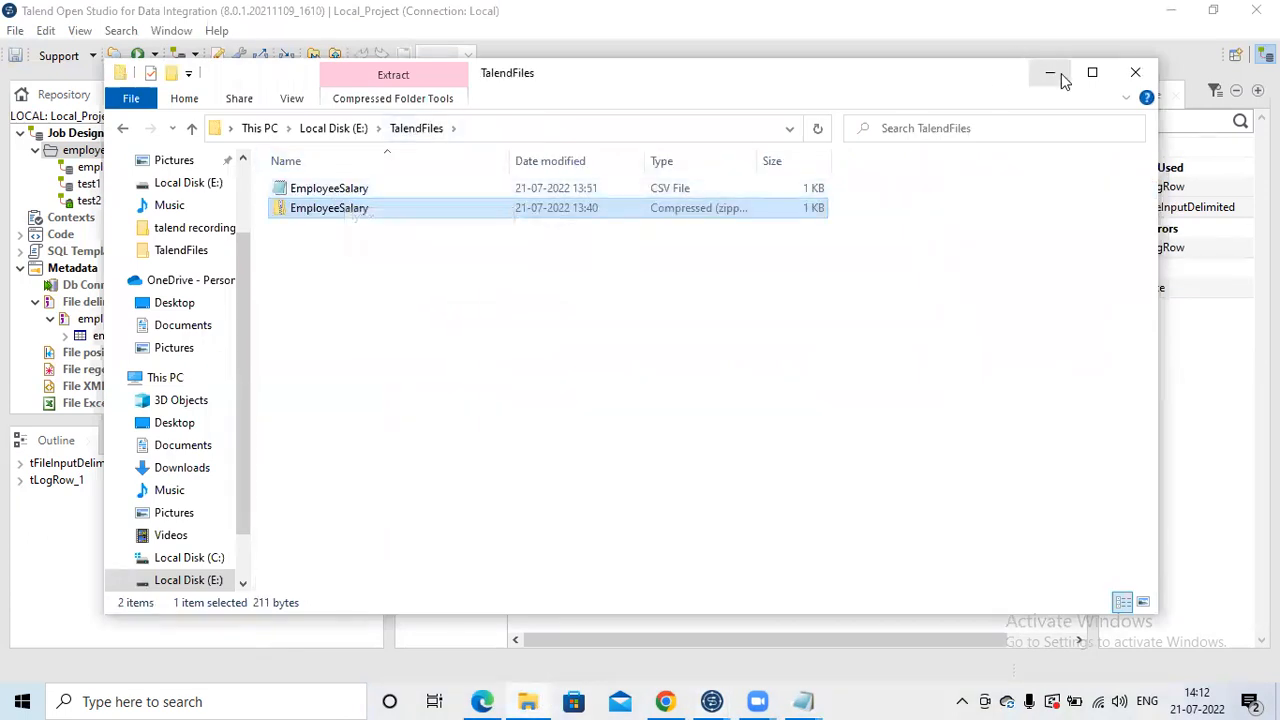
click(310, 195)
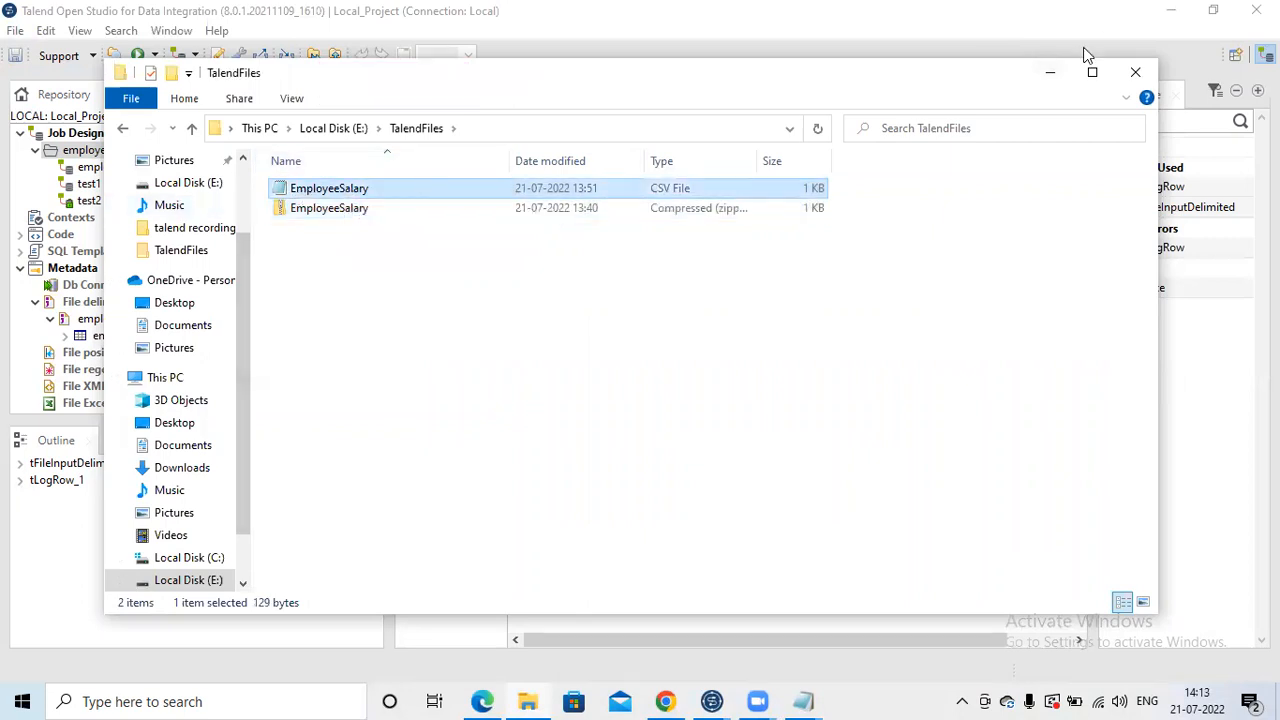
click(1050, 72)
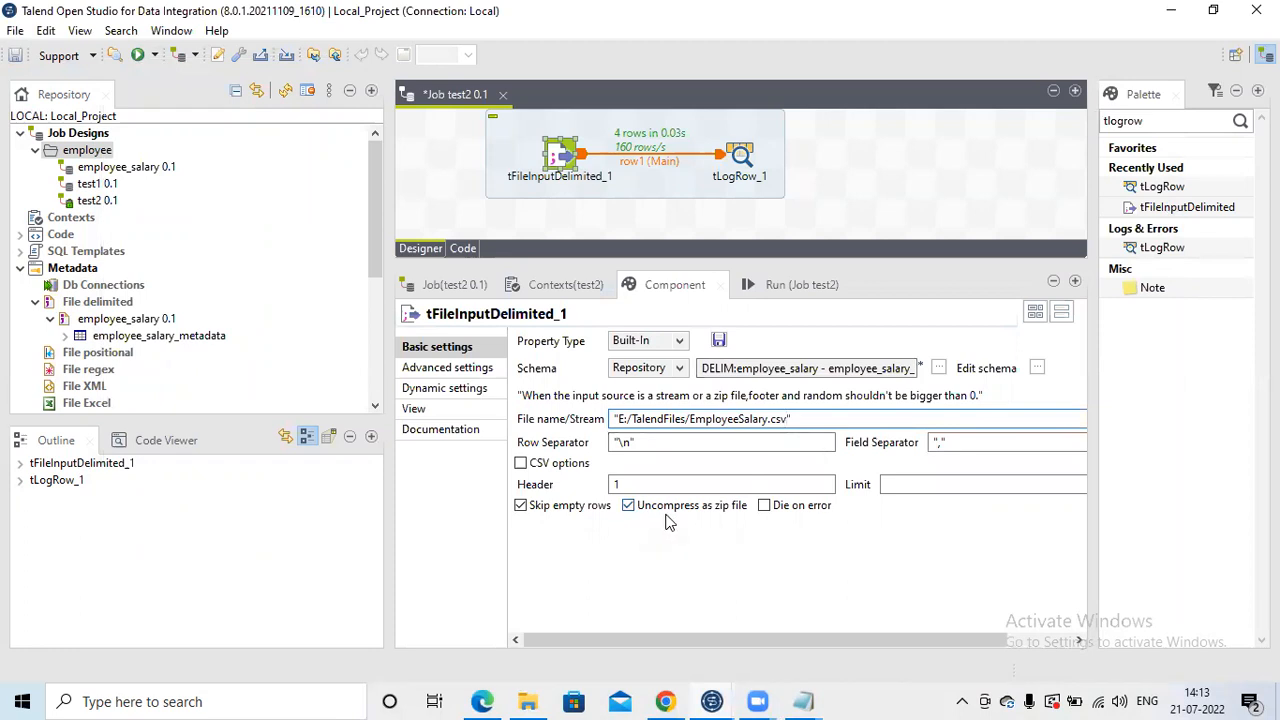
click(795, 280)
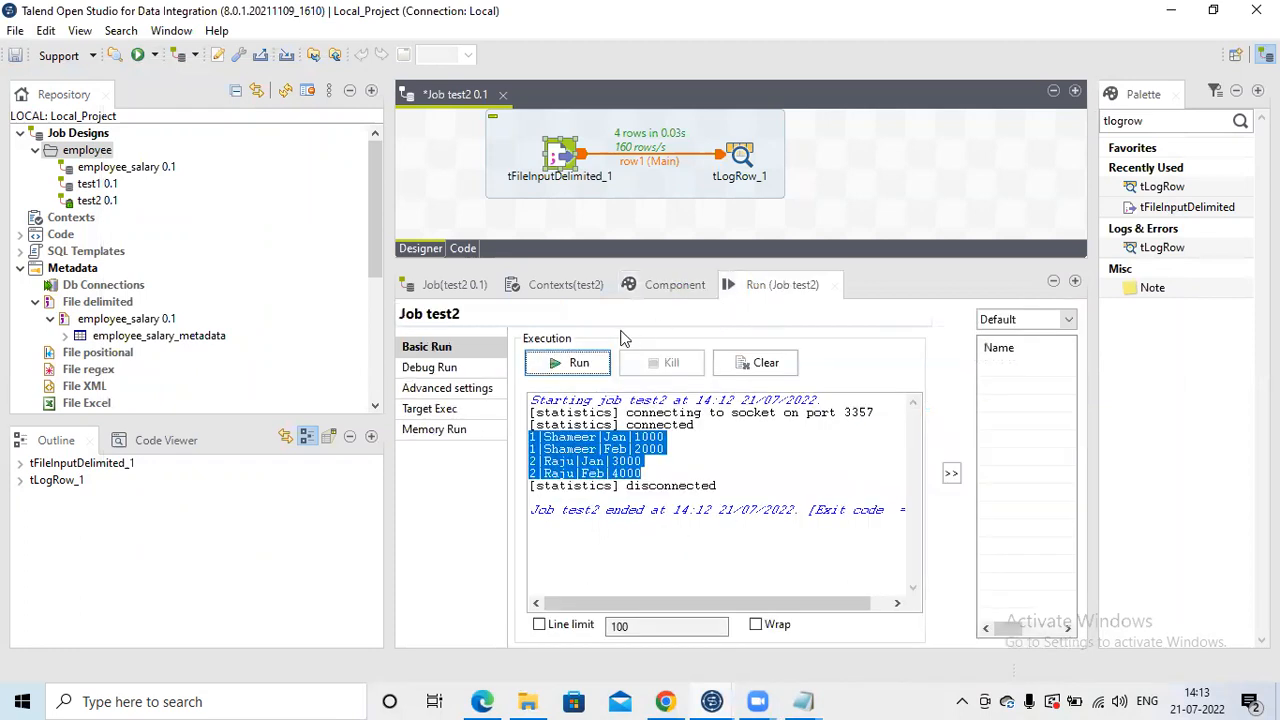
click(575, 366)
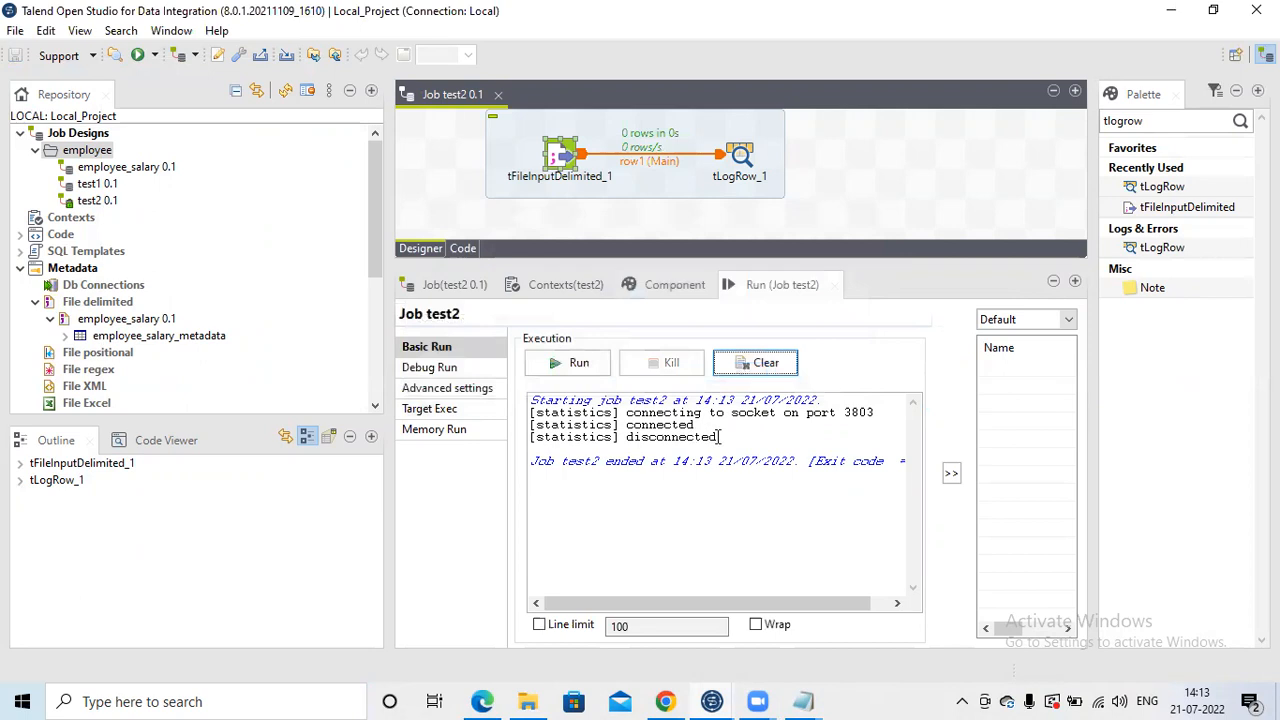
Step: Turn off Uncompress as zip file for tFileInputDelimited_1 so the plain CSV is read directly
drag(720, 436, 542, 412)
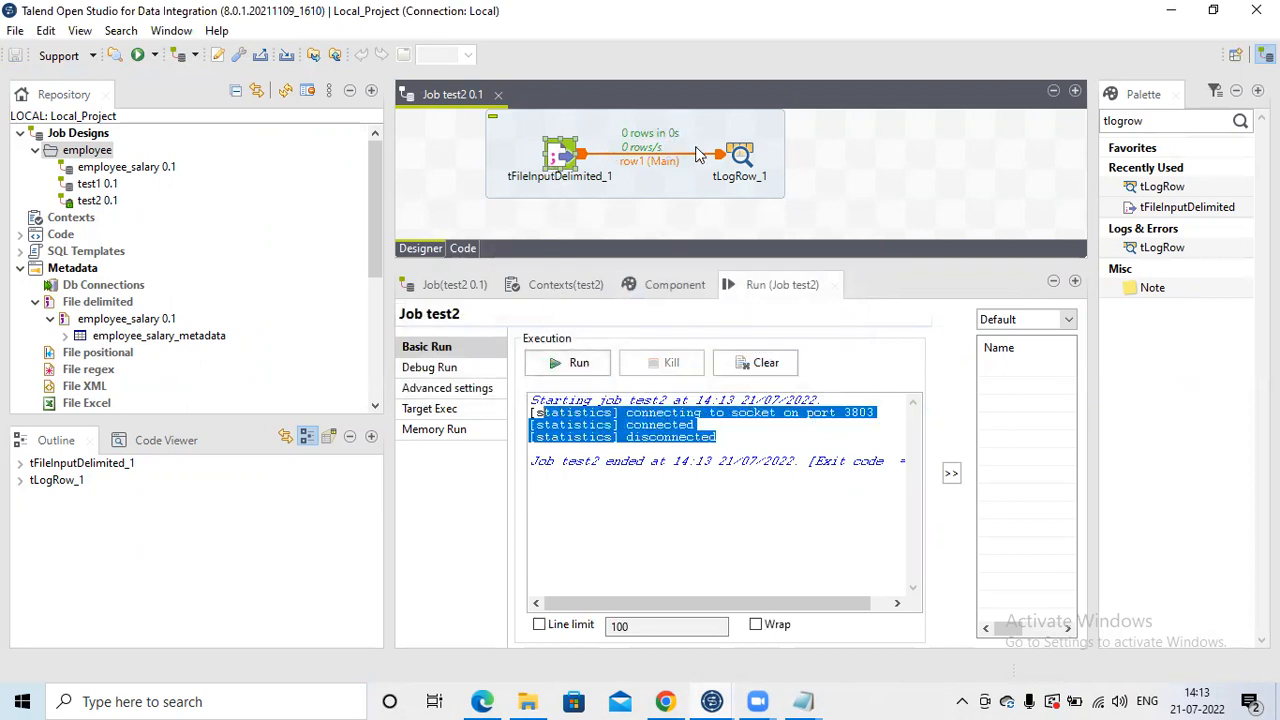
click(667, 289)
click(592, 177)
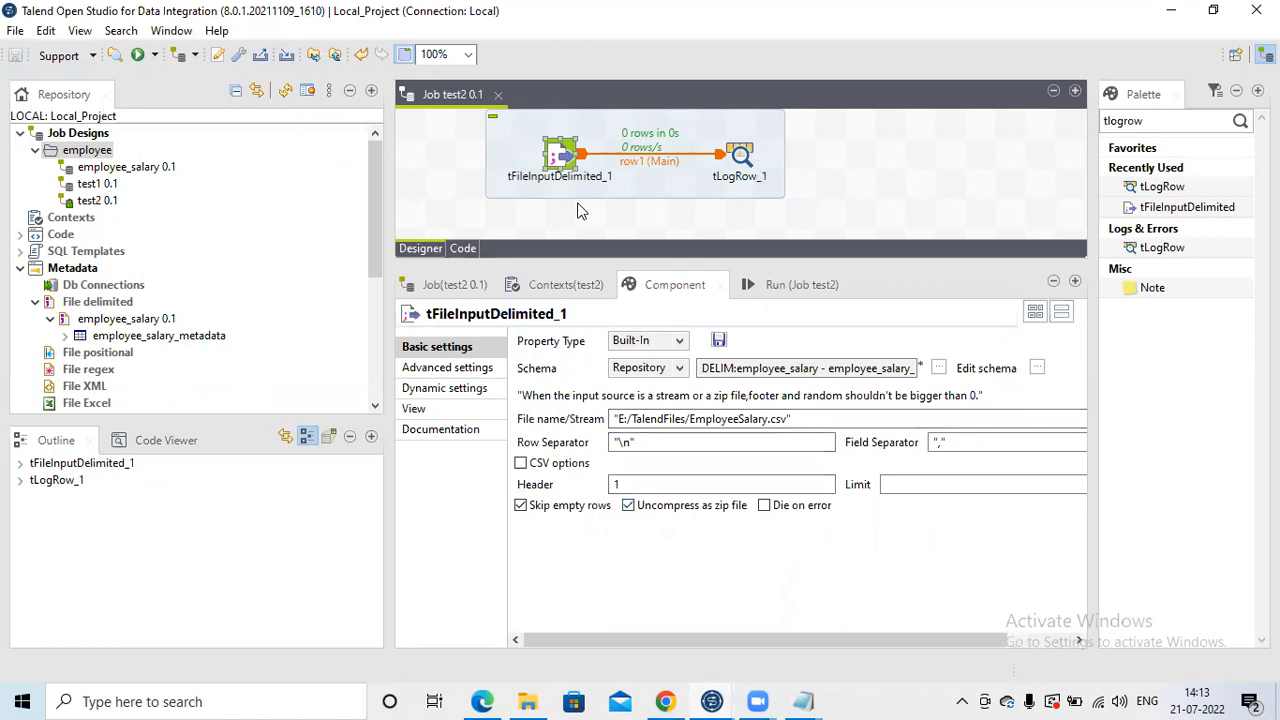
click(627, 505)
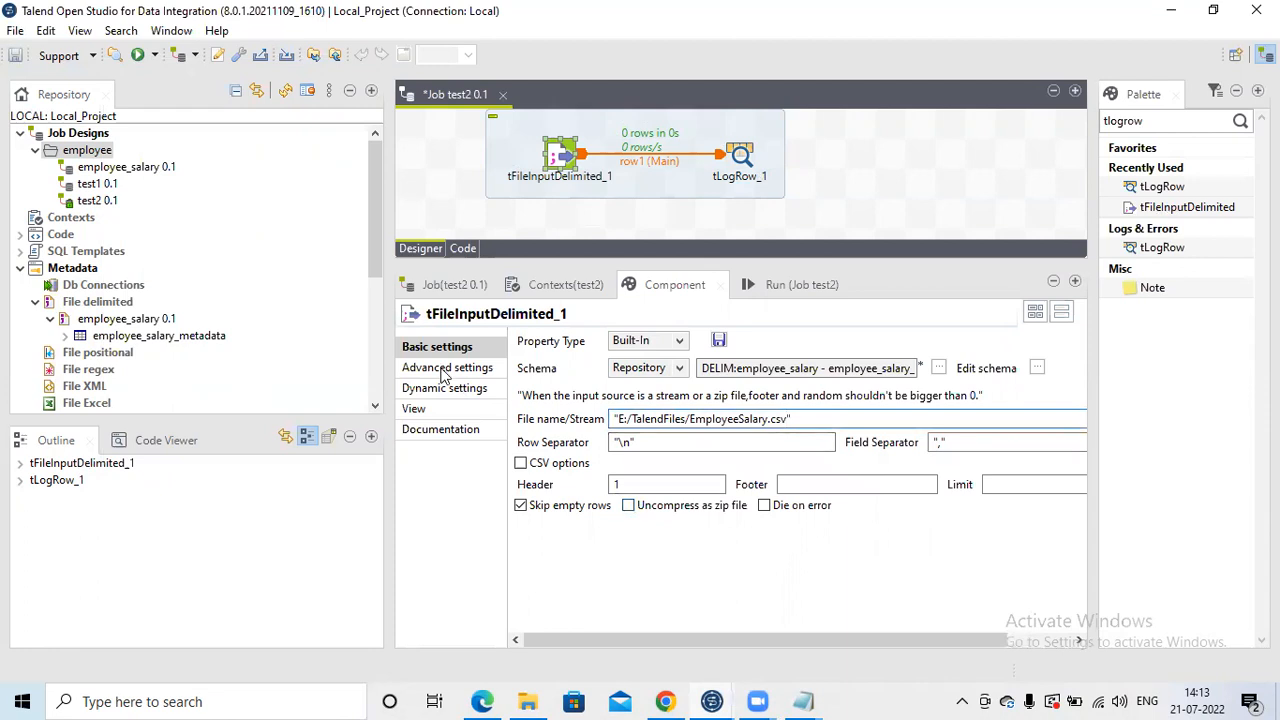
Step: Enable Advanced separator (for numbers) in the advanced settings of tFileInputDelimited_1 and review the thousands and decimal separators
click(444, 370)
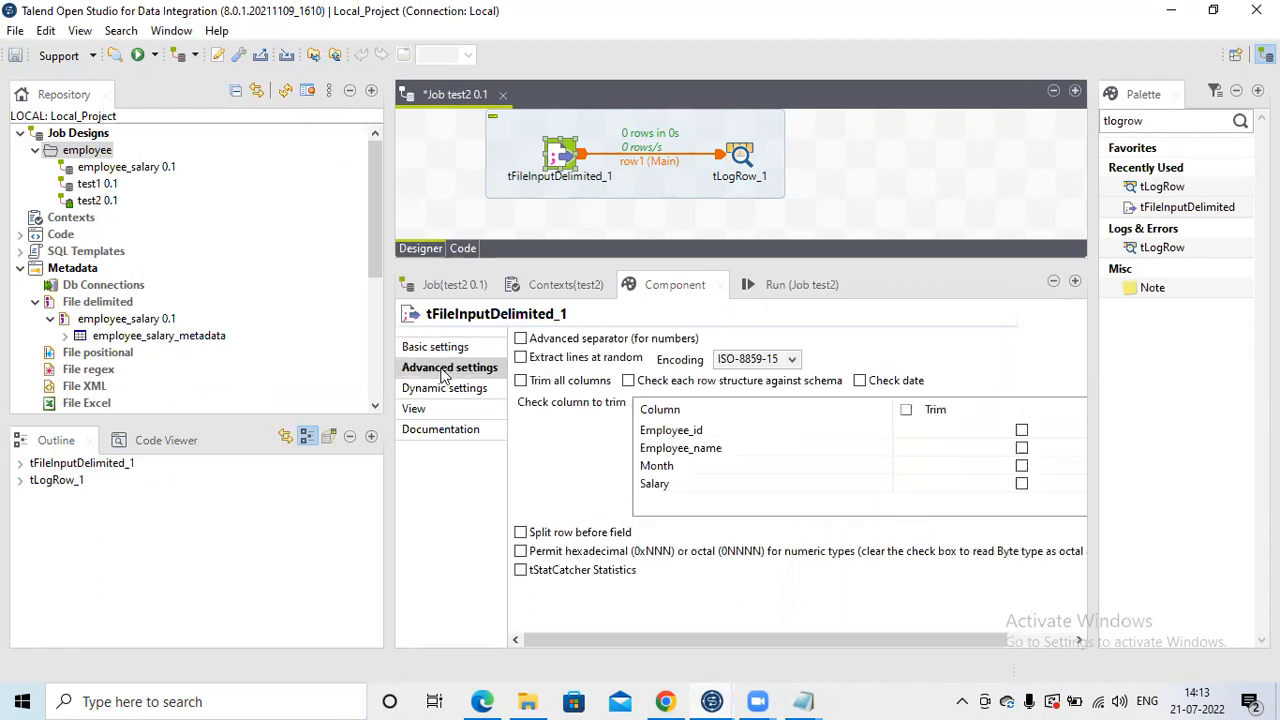
click(521, 339)
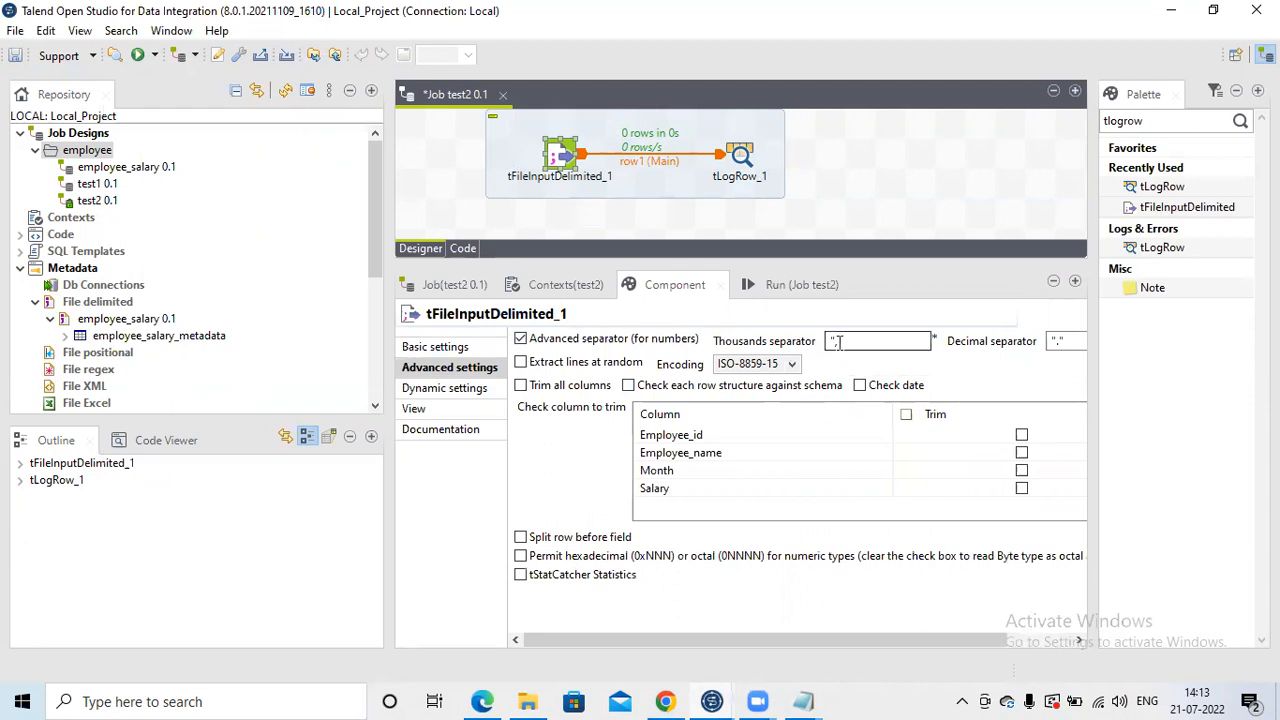
click(840, 342)
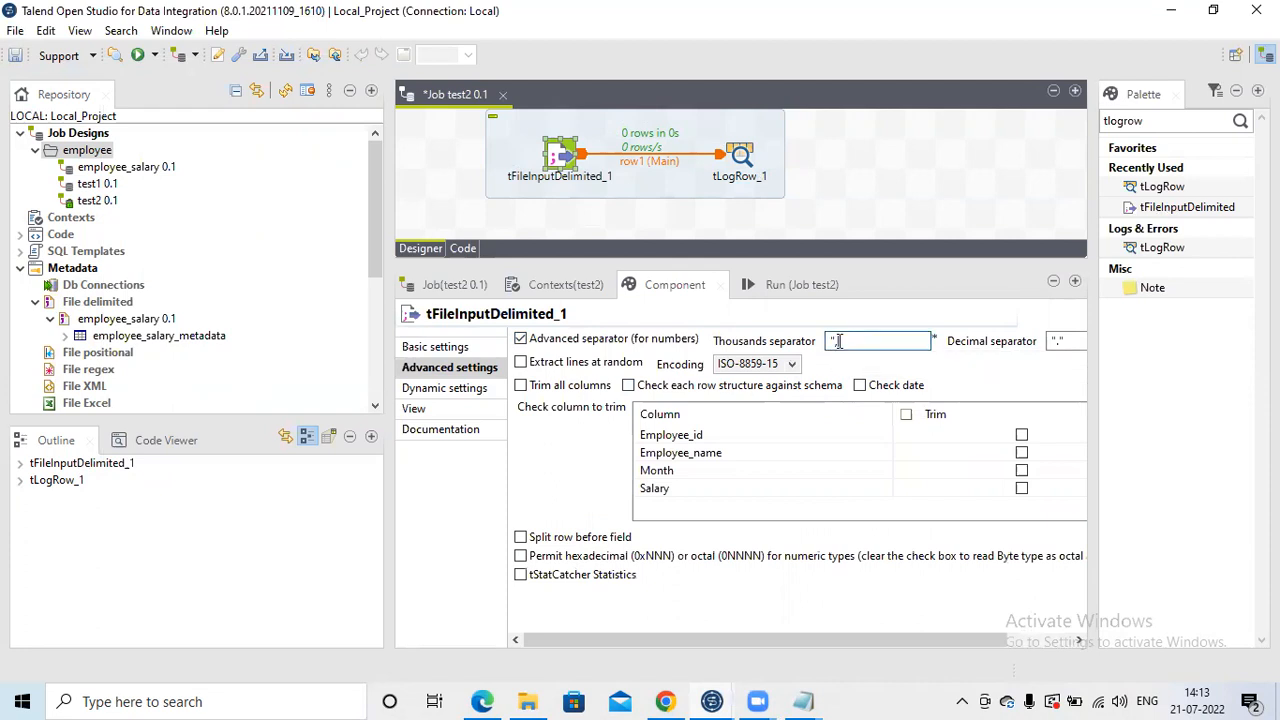
click(1060, 341)
click(837, 341)
double_click(834, 341)
double_click(1058, 341)
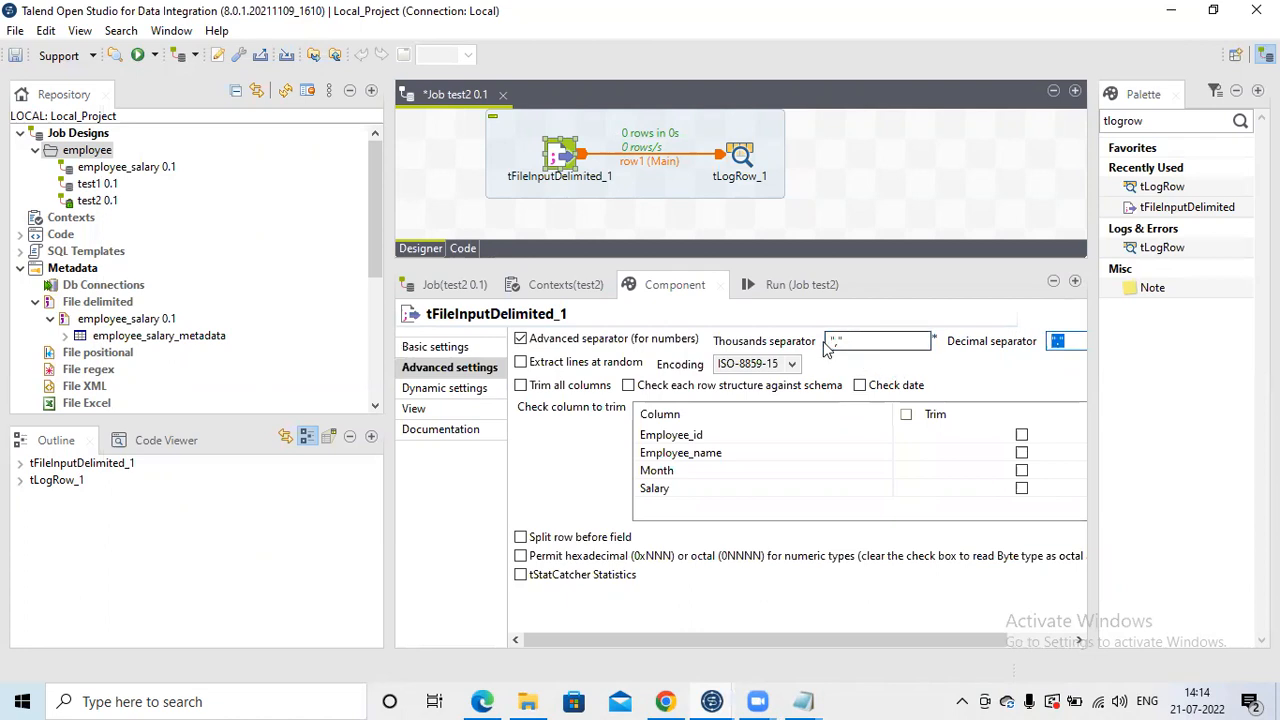
drag(837, 341, 810, 341)
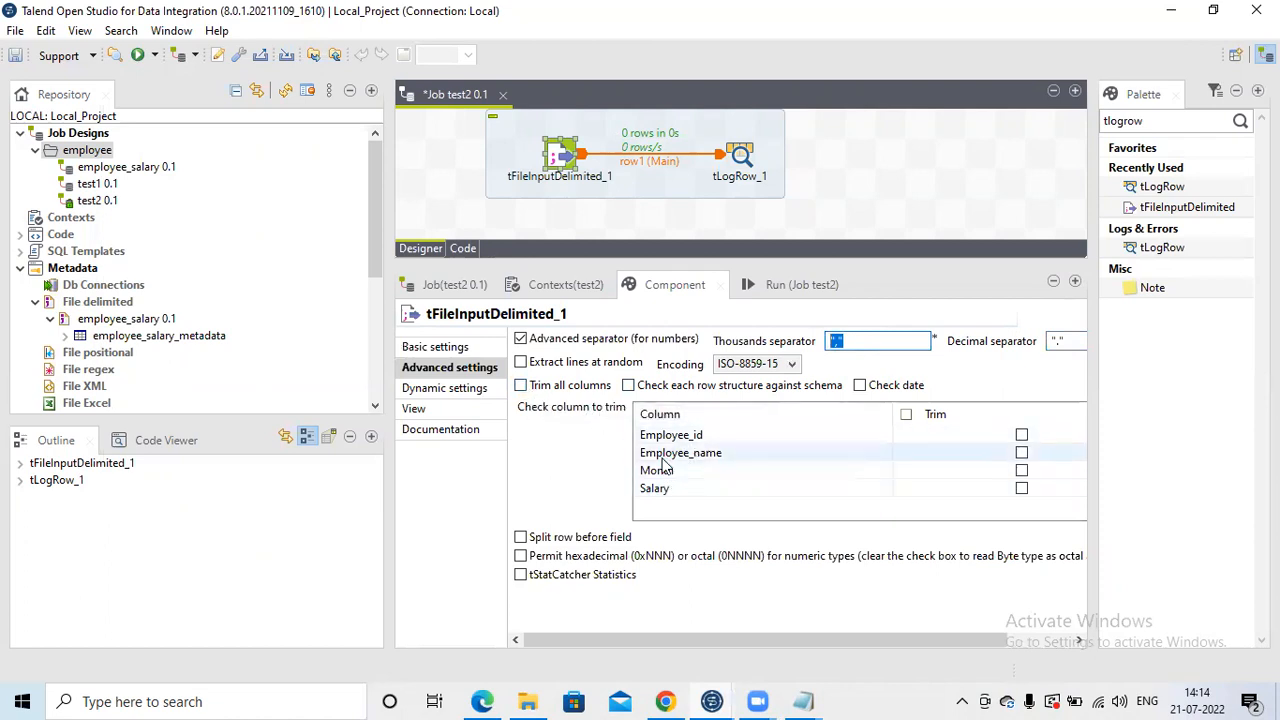
Step: Add trailing spaces after the employee name and Jan in the first data row of the EmployeeSalary CSV, then save and close it
click(807, 700)
click(718, 632)
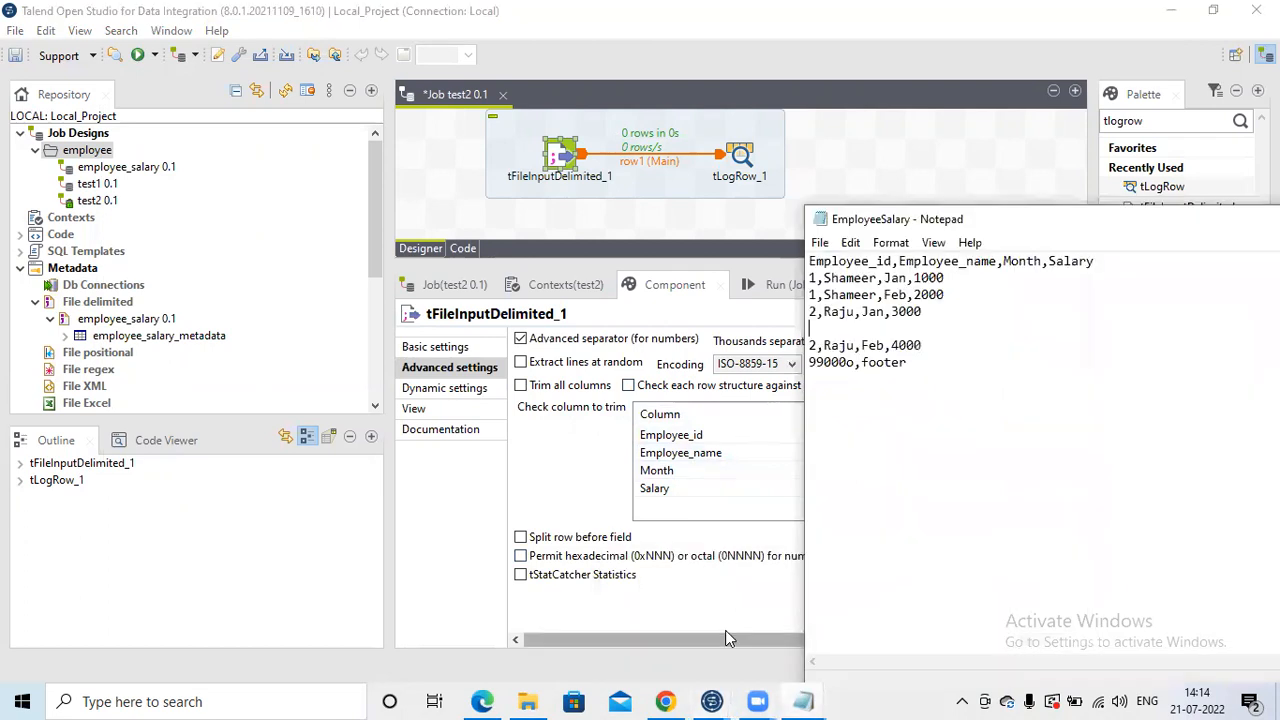
click(879, 280)
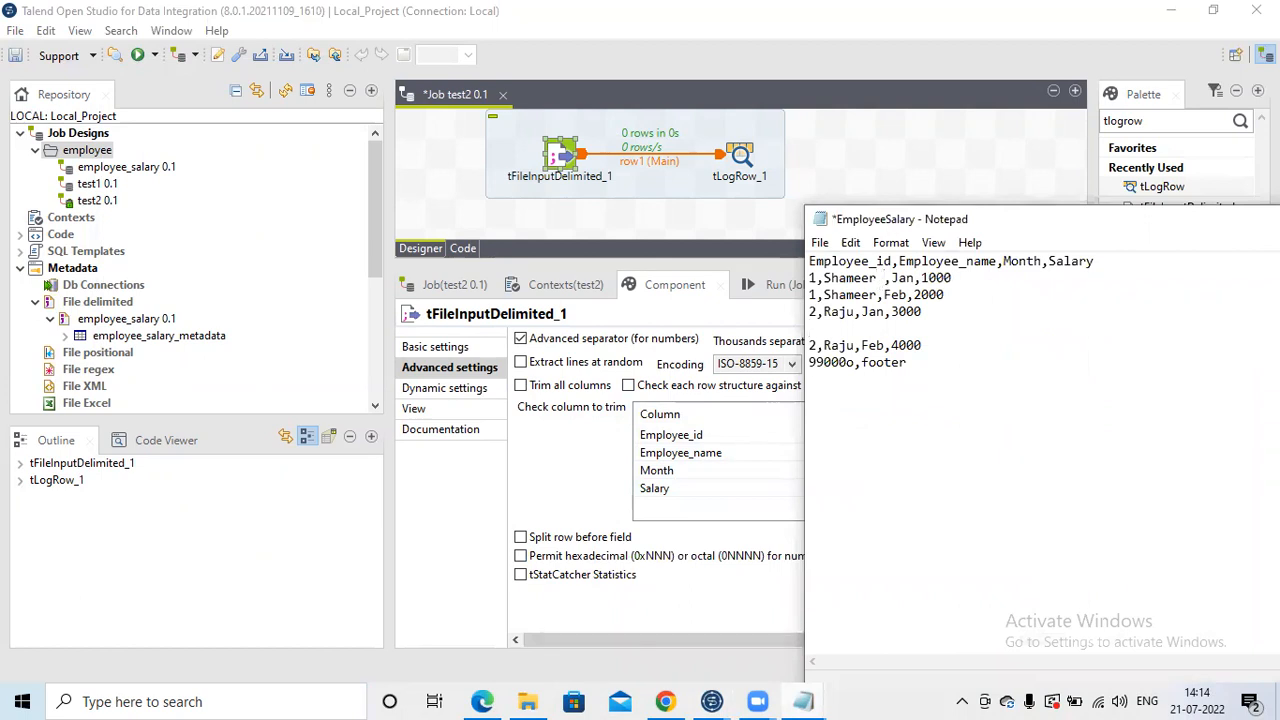
click(916, 278)
key(ctrl+s)
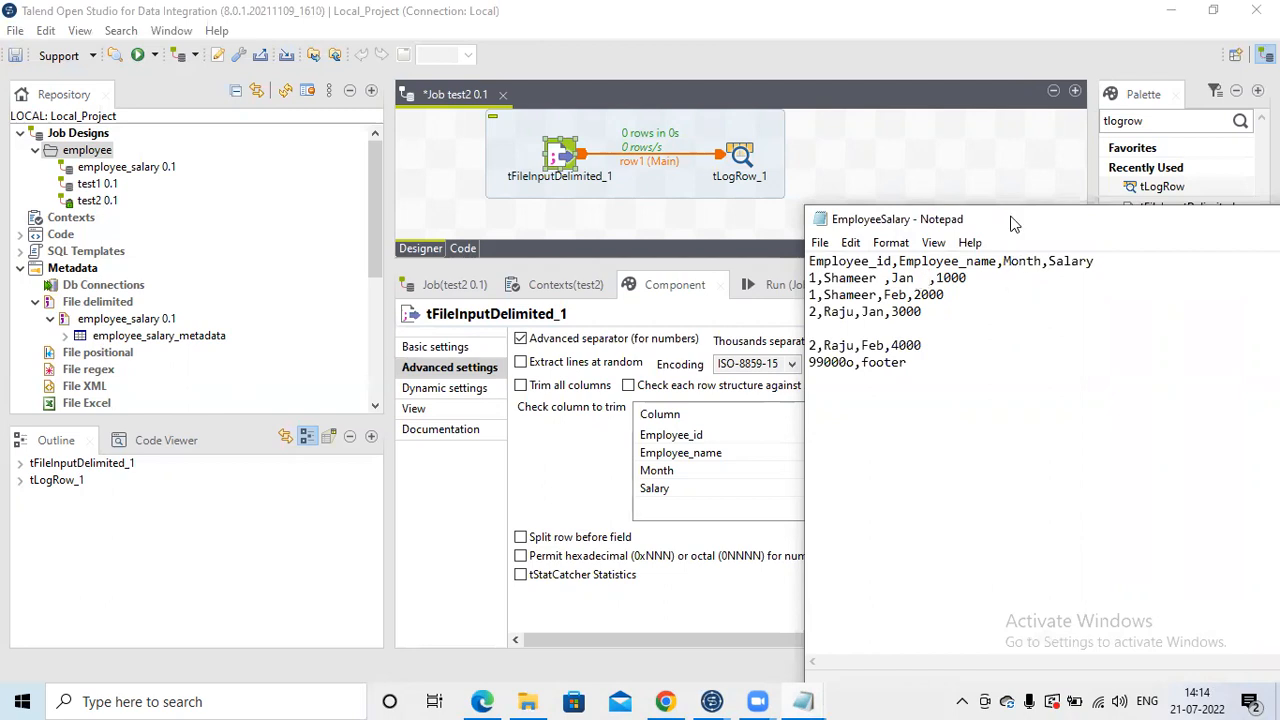
drag(997, 224, 471, 272)
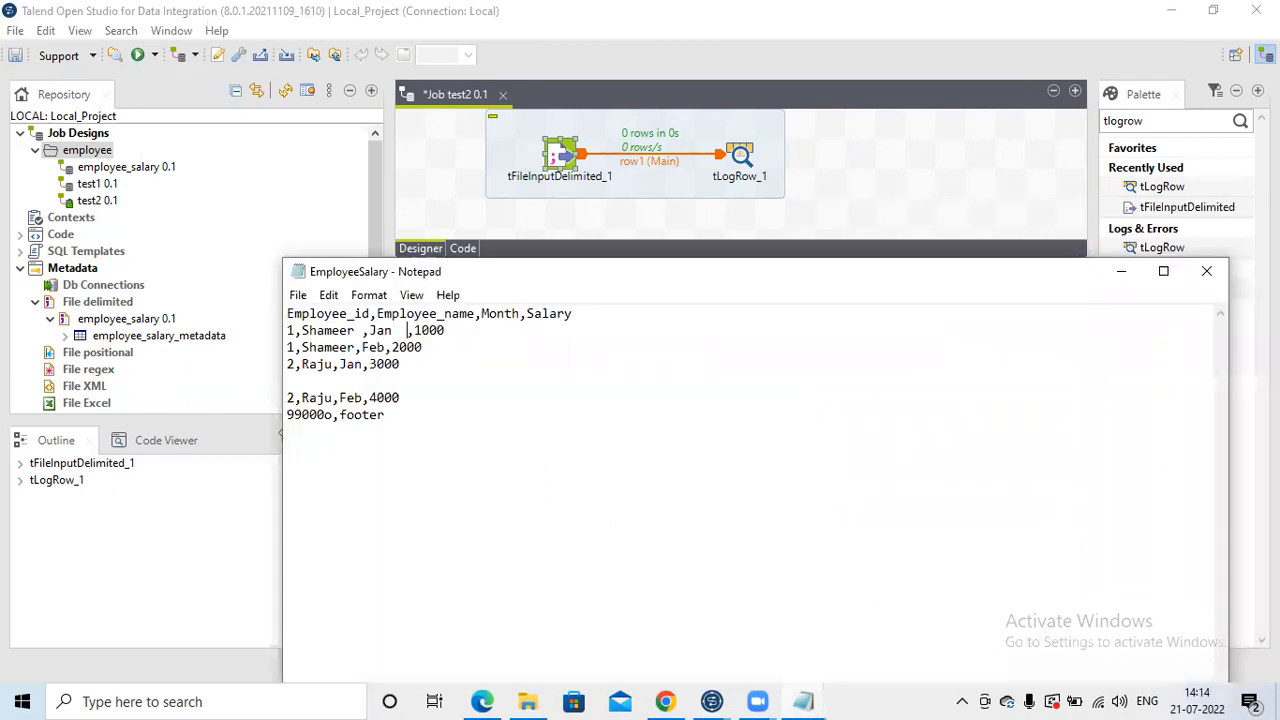
click(1207, 272)
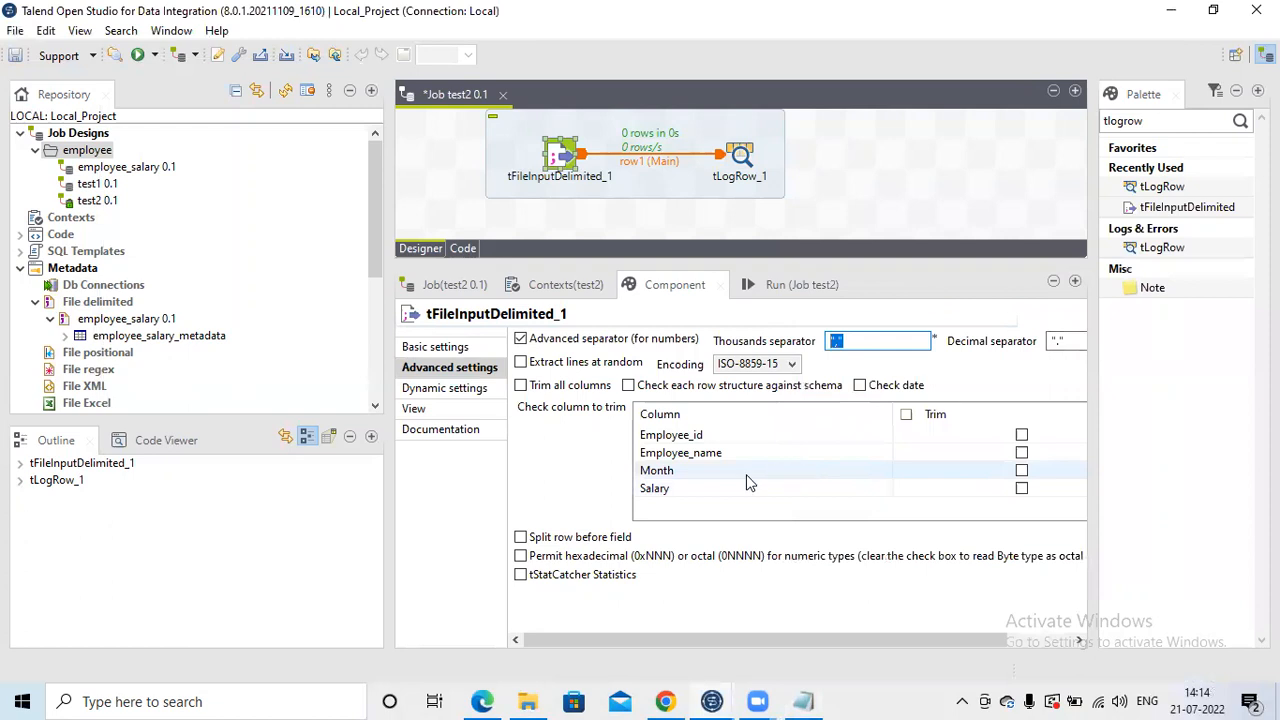
Step: Run job test2 and check the trailing spaces in the first output row
click(800, 283)
click(571, 365)
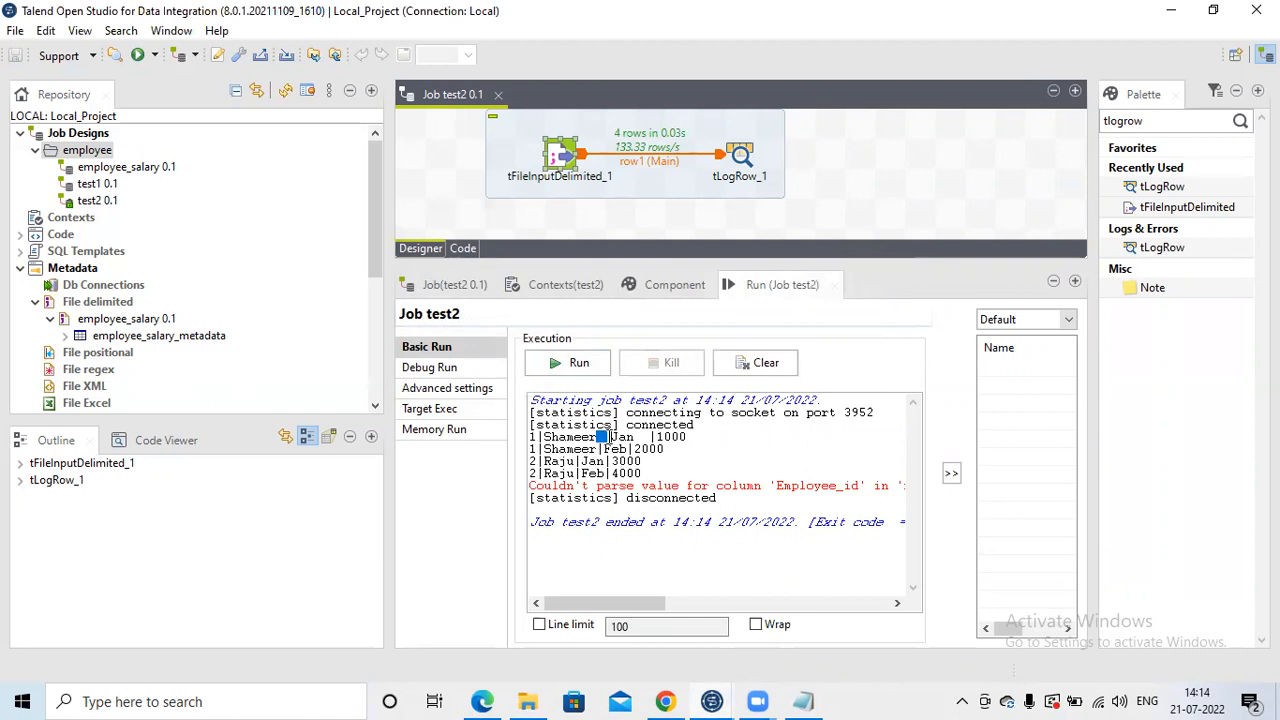
drag(634, 437, 651, 437)
Step: Mark the Employee_name and Month columns for trimming in tFileInputDelimited_1, then enable Trim all columns instead
click(664, 288)
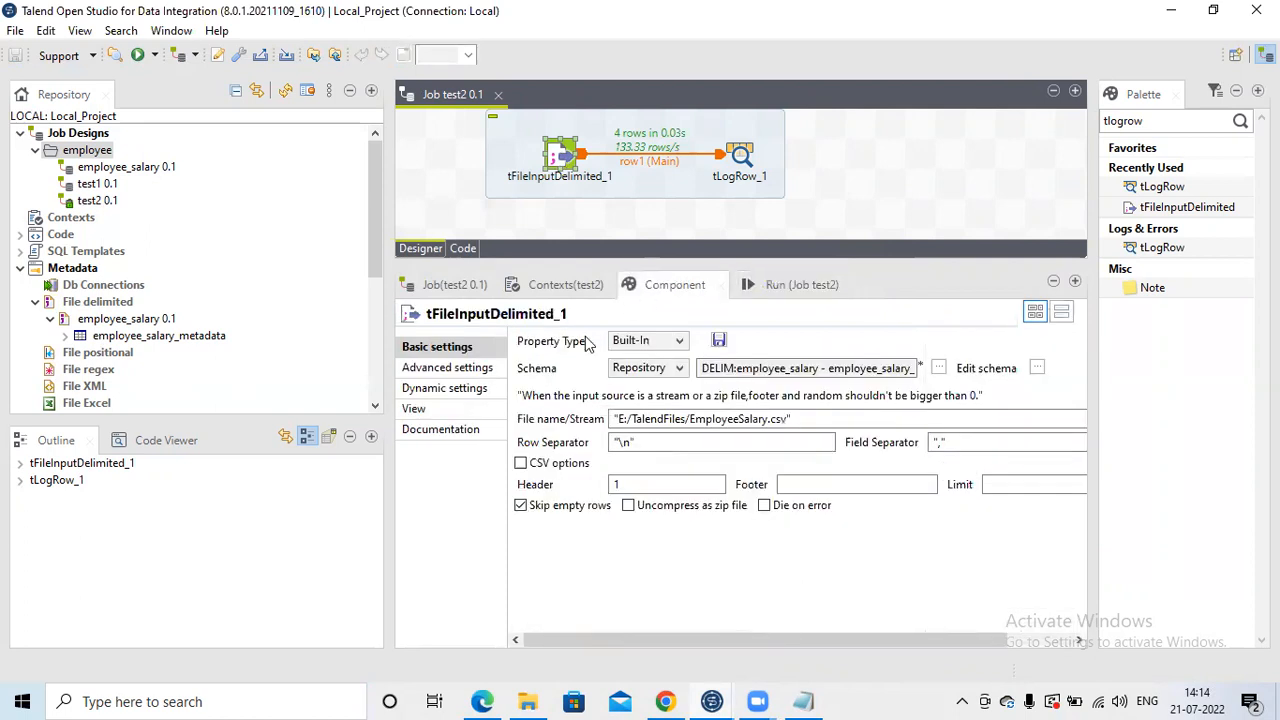
click(468, 368)
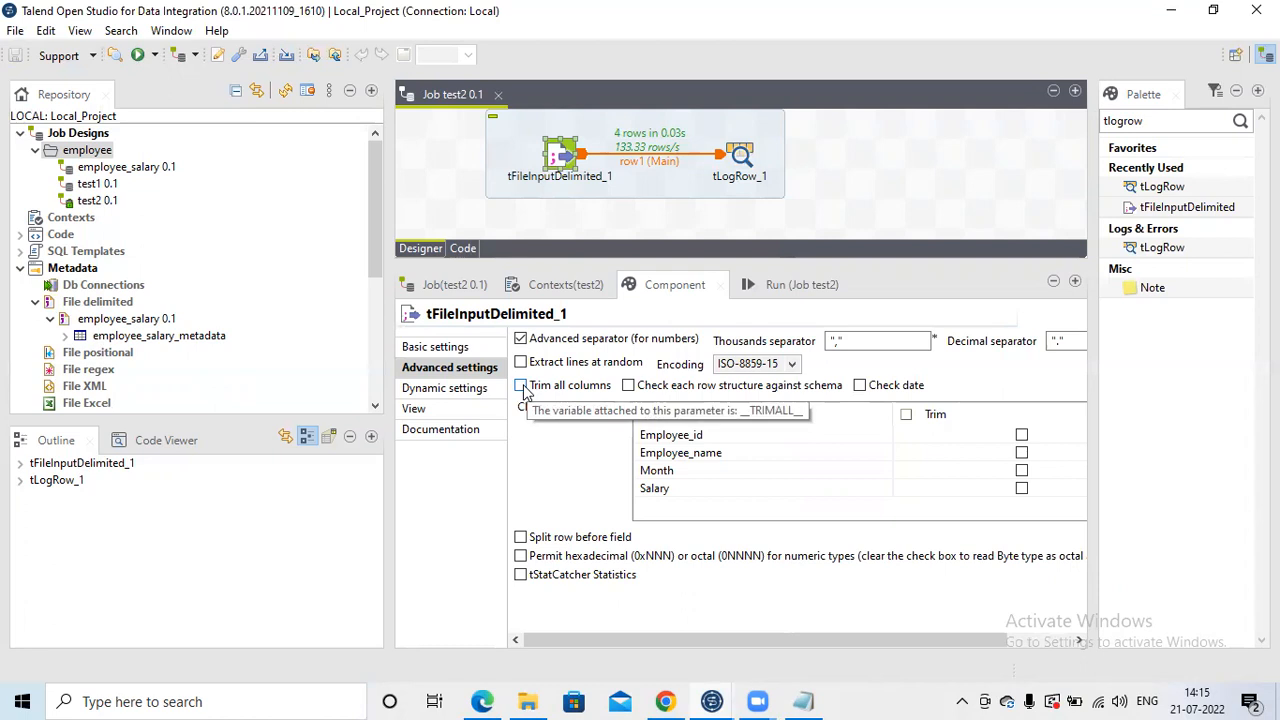
click(1022, 453)
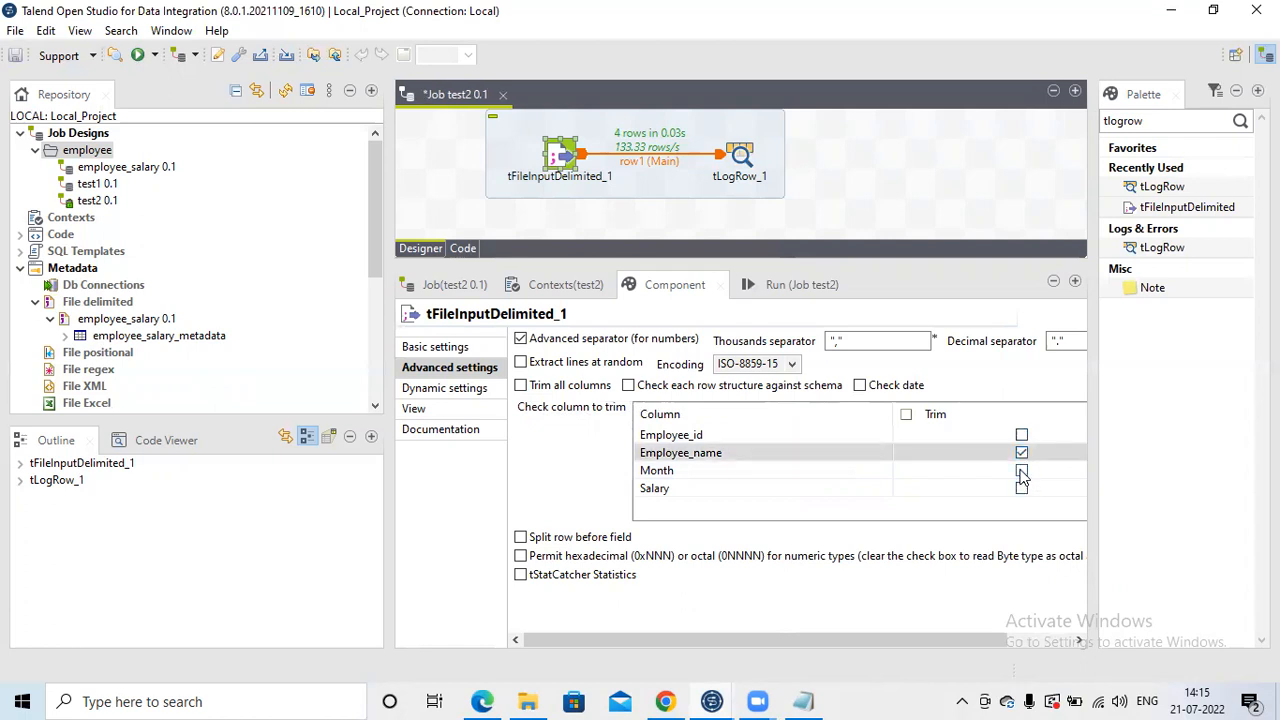
click(1021, 470)
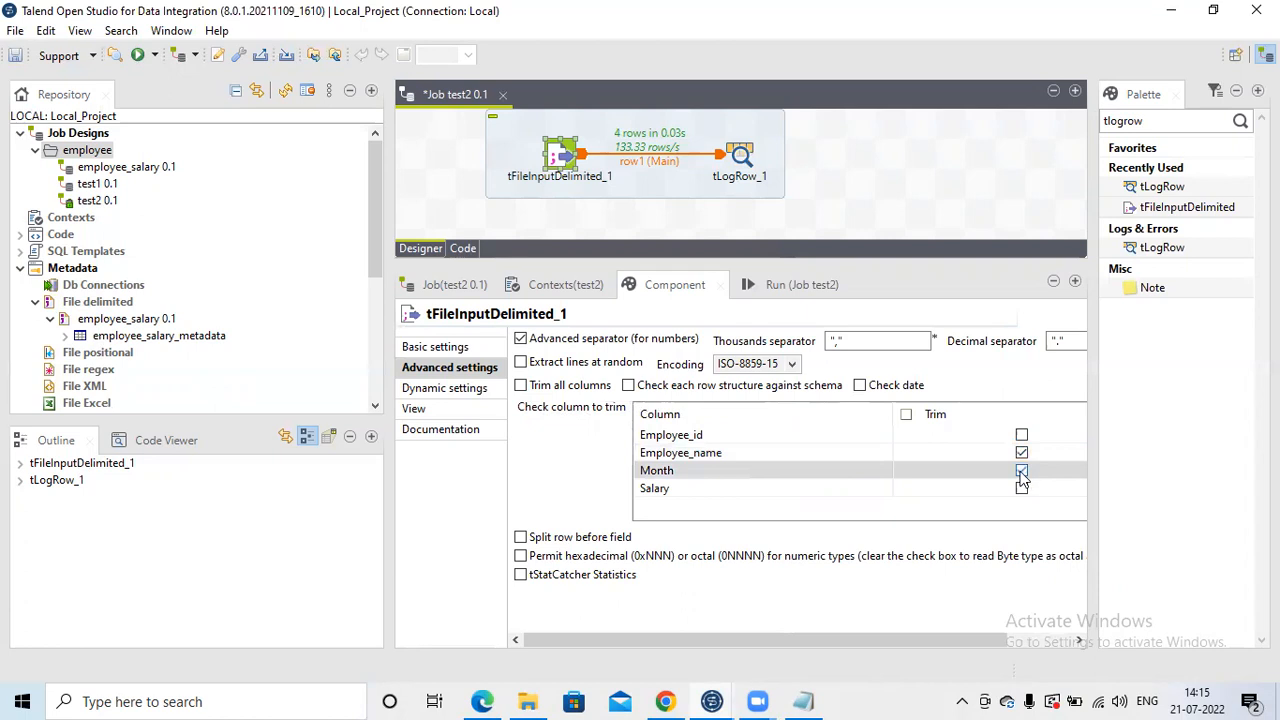
click(533, 390)
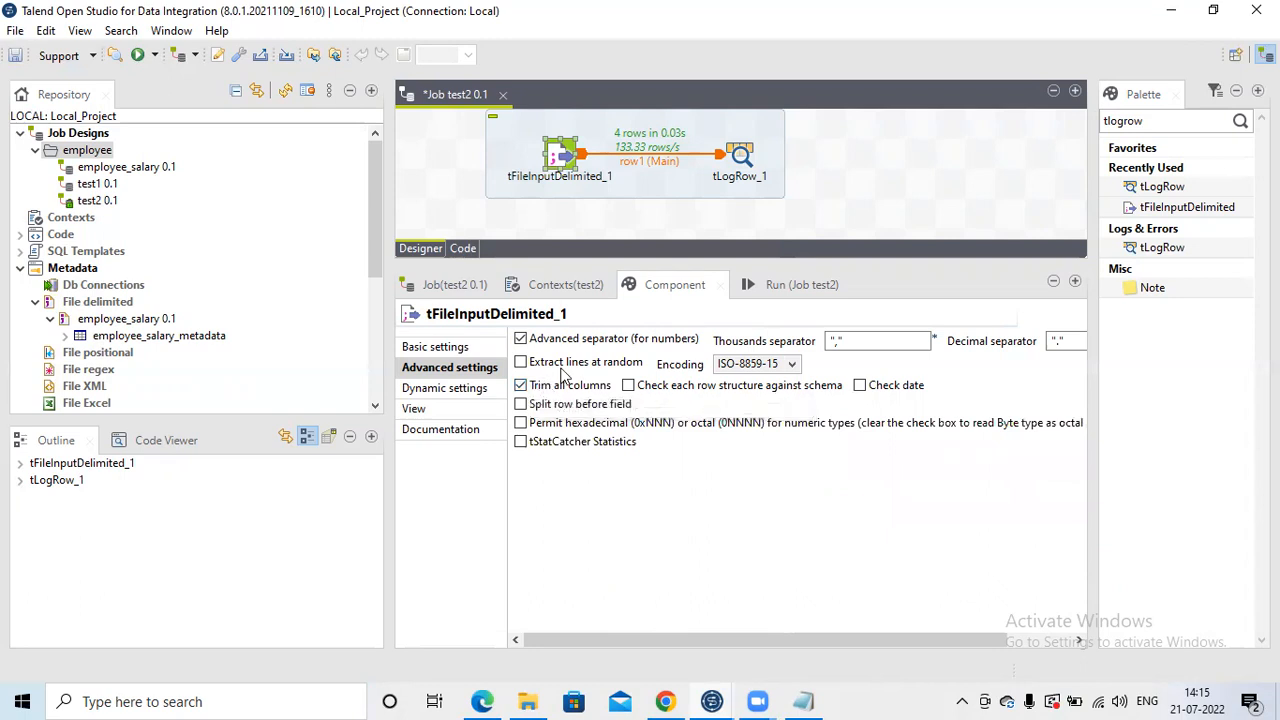
Step: Run job test2 with trimming on and check the spacing of the first output row
click(790, 280)
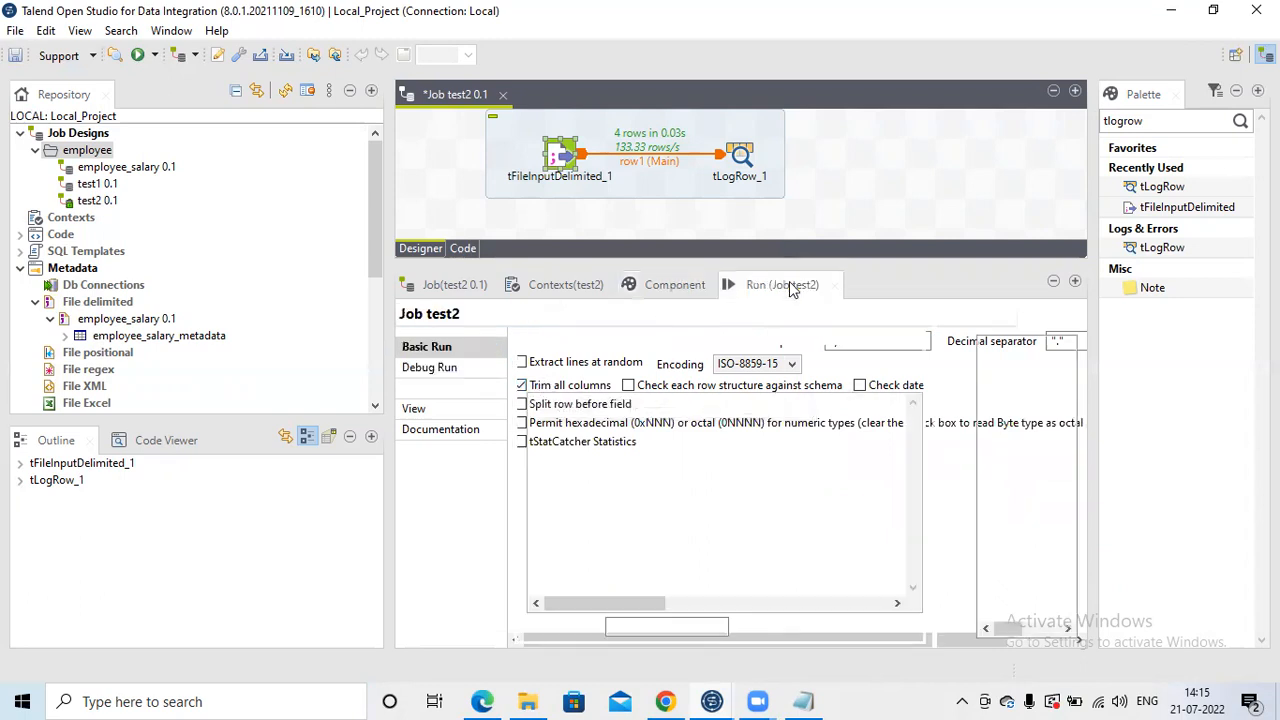
click(655, 284)
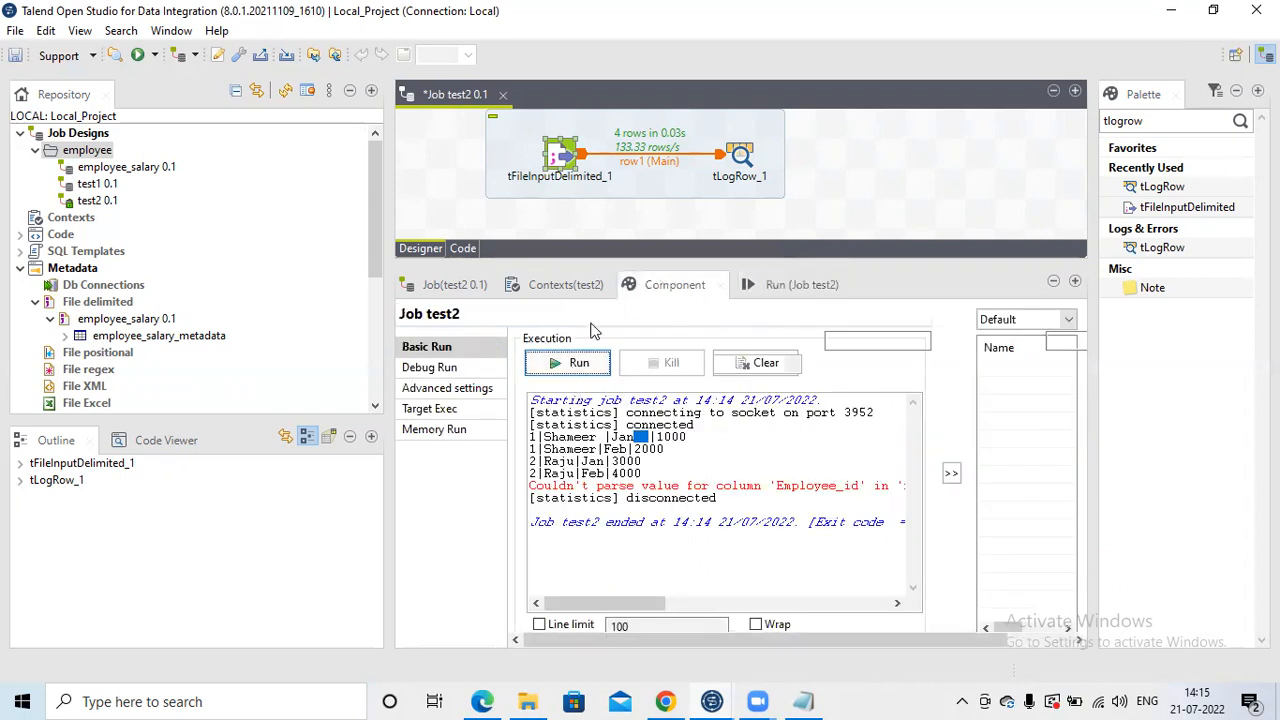
click(785, 285)
click(572, 365)
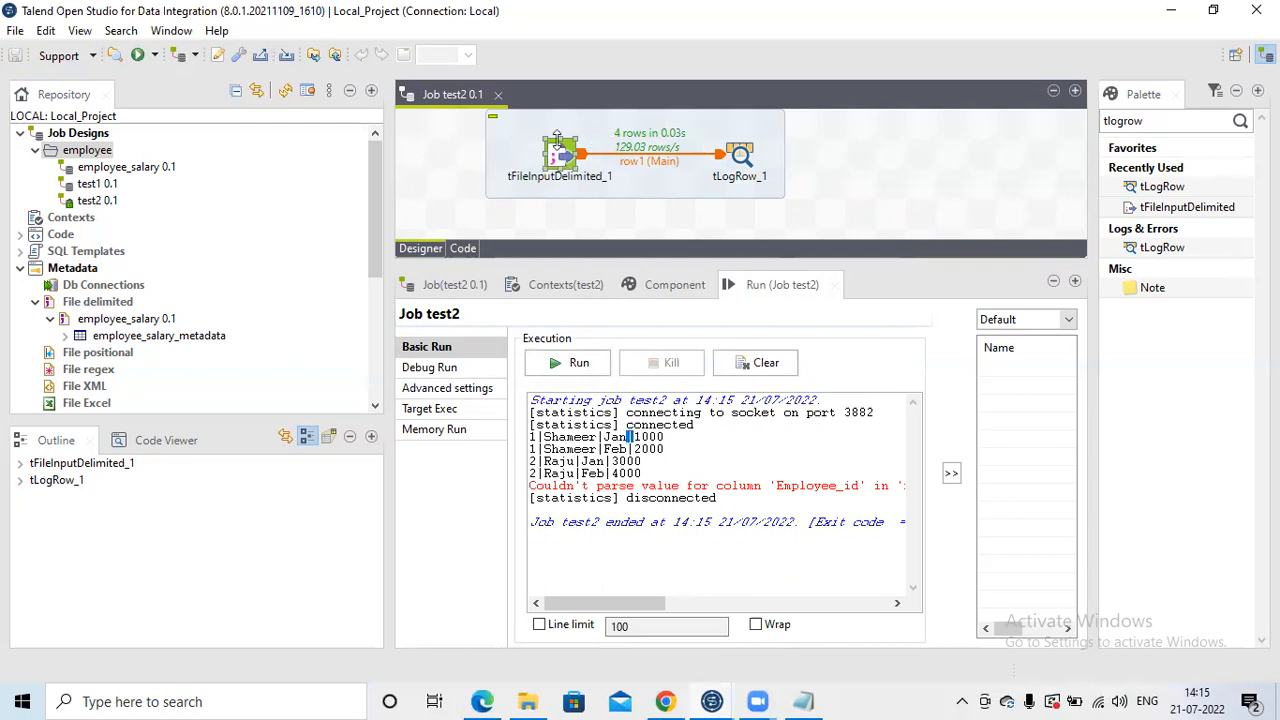
Step: Enable Check each row structure against schema in the advanced settings of tFileInputDelimited_1
click(675, 287)
click(560, 153)
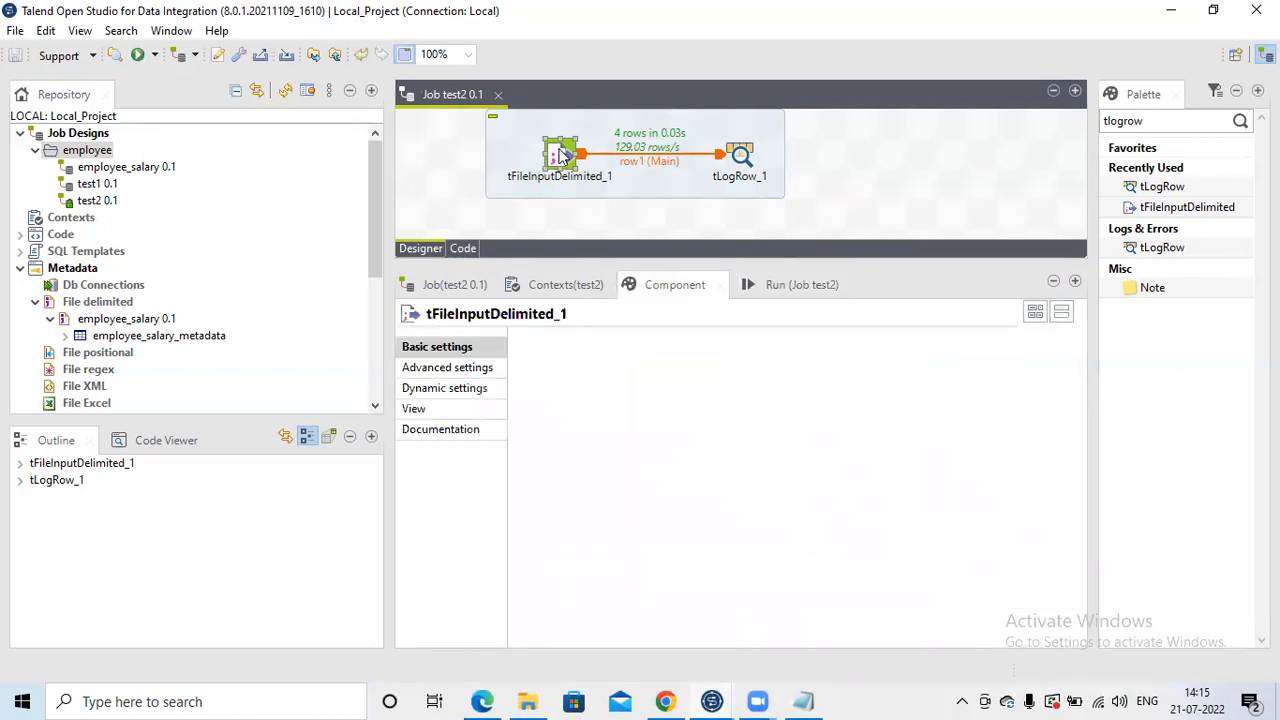
click(450, 369)
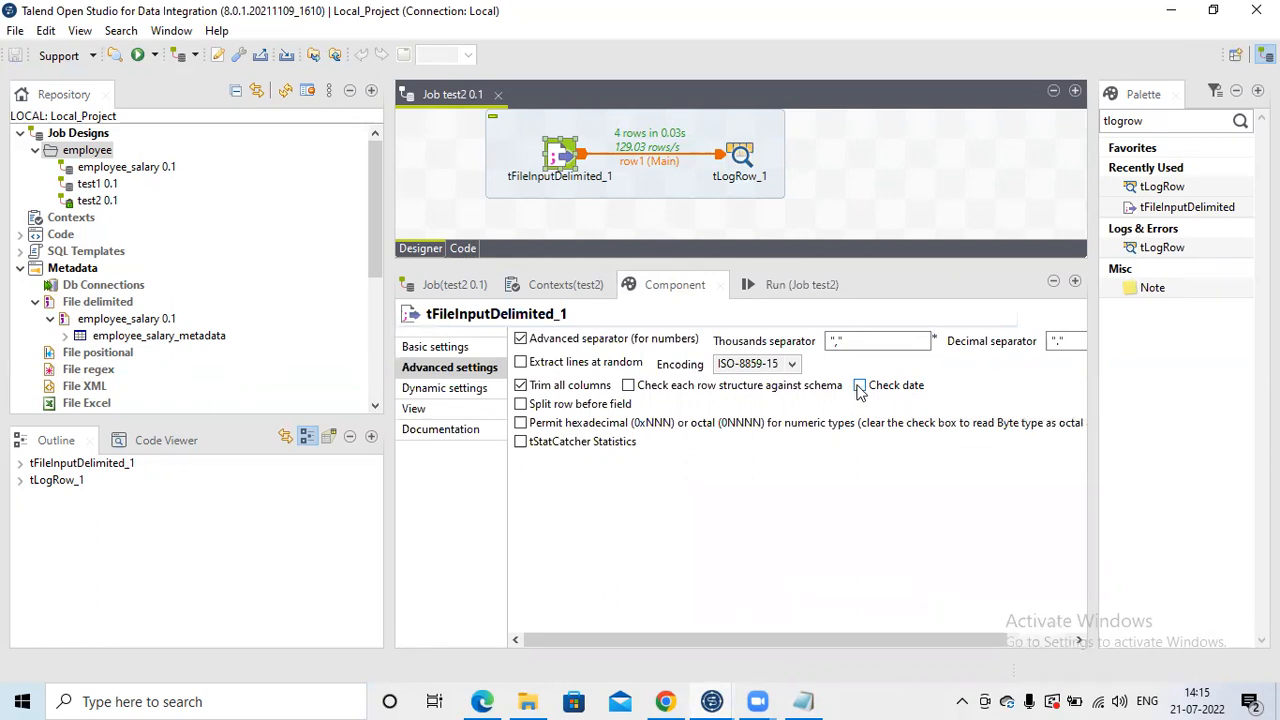
click(628, 386)
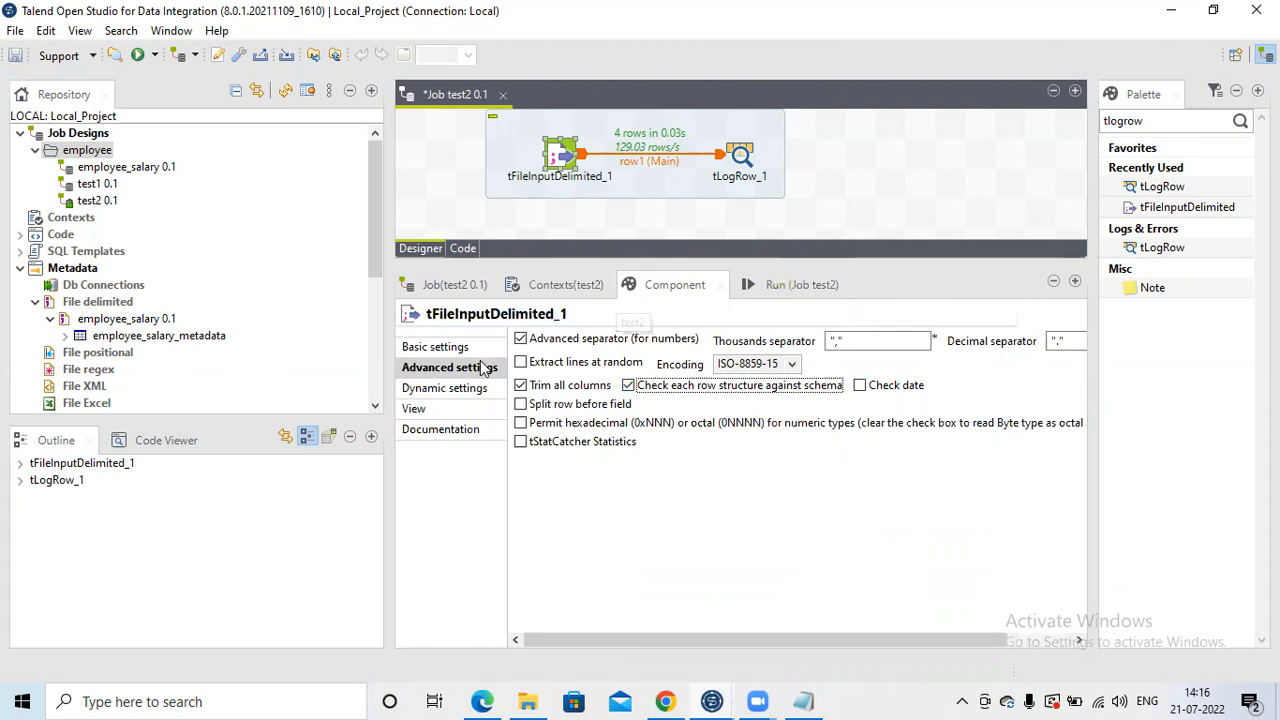
Step: Turn off Skip empty rows for tFileInputDelimited_1, keeping the row structure check on, and run job test2
click(449, 350)
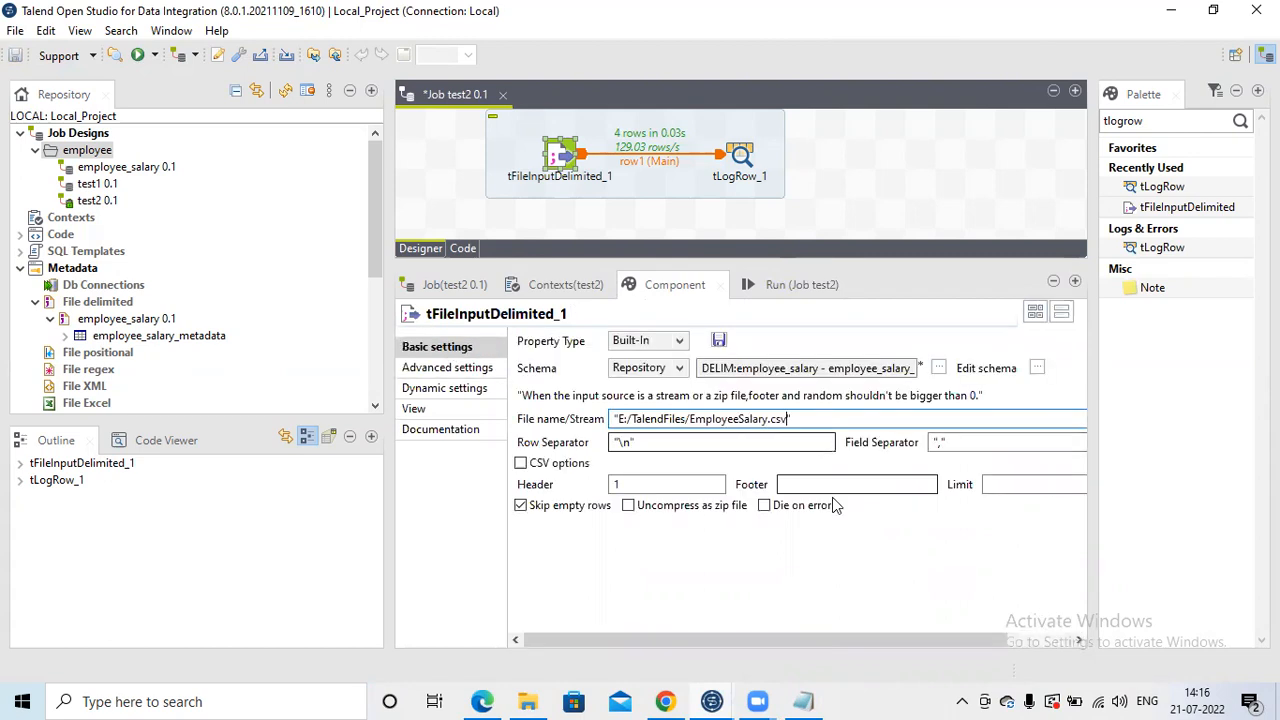
click(520, 507)
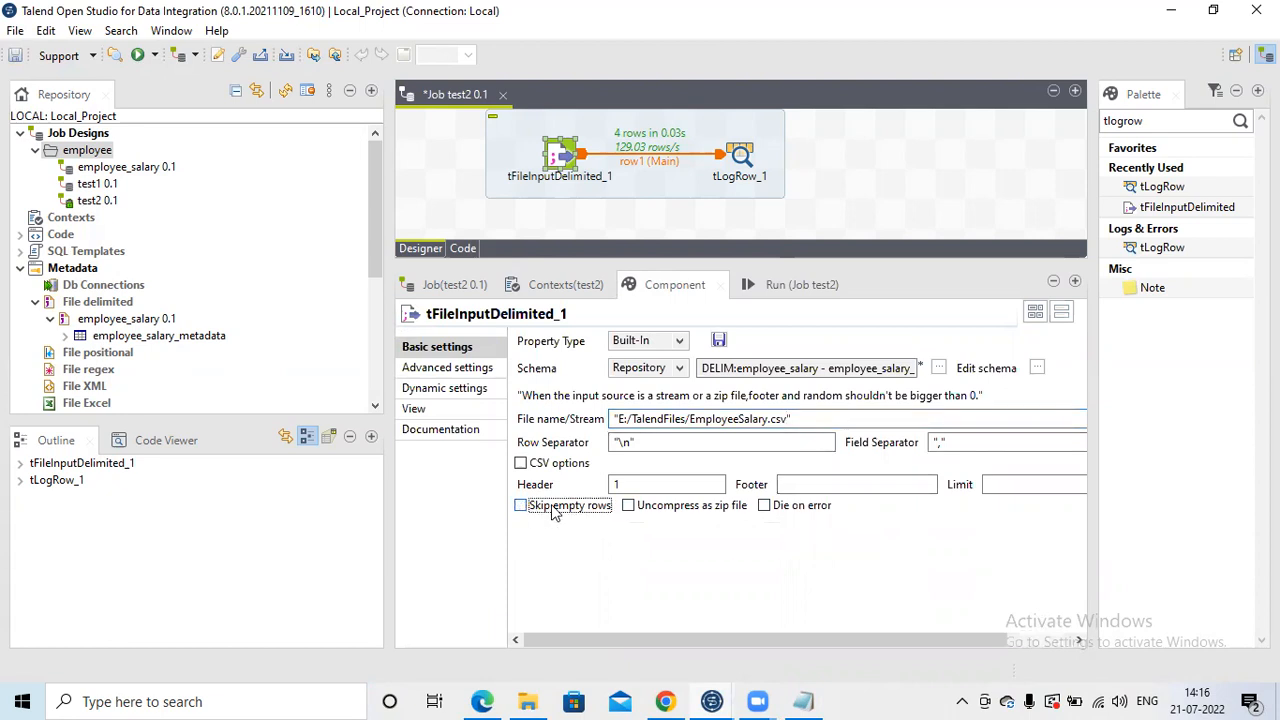
click(455, 369)
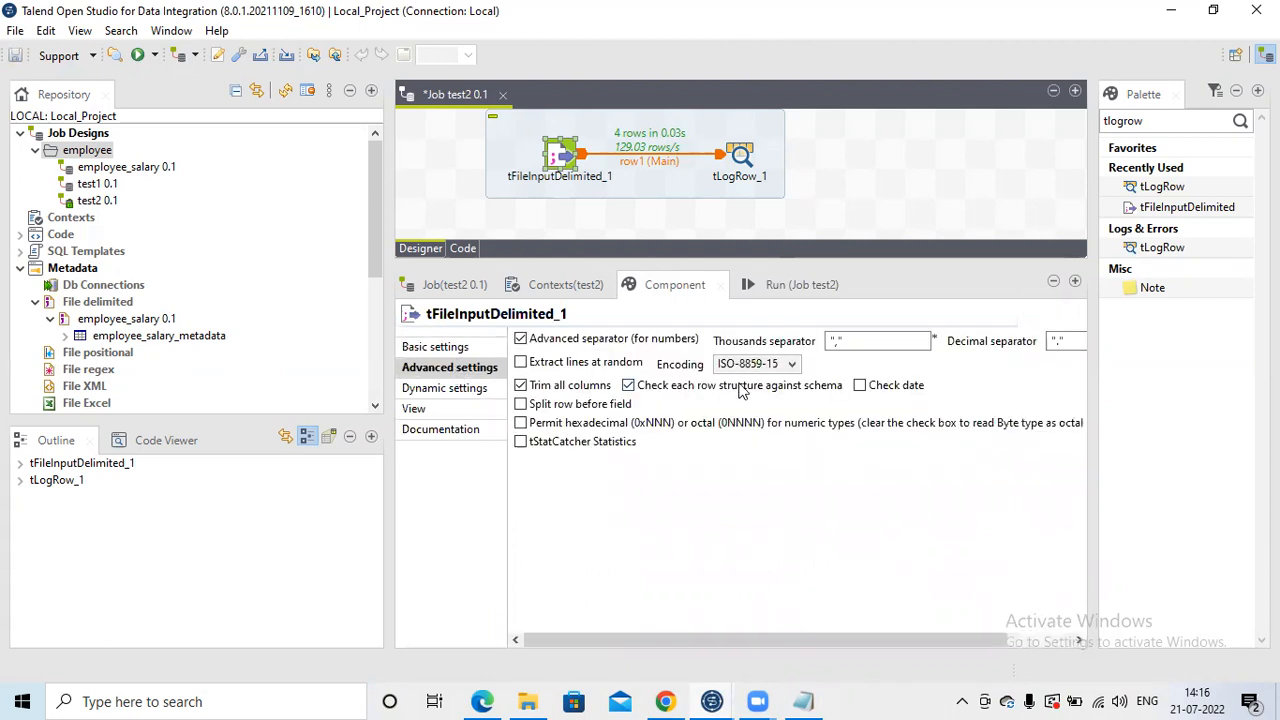
drag(659, 392, 728, 393)
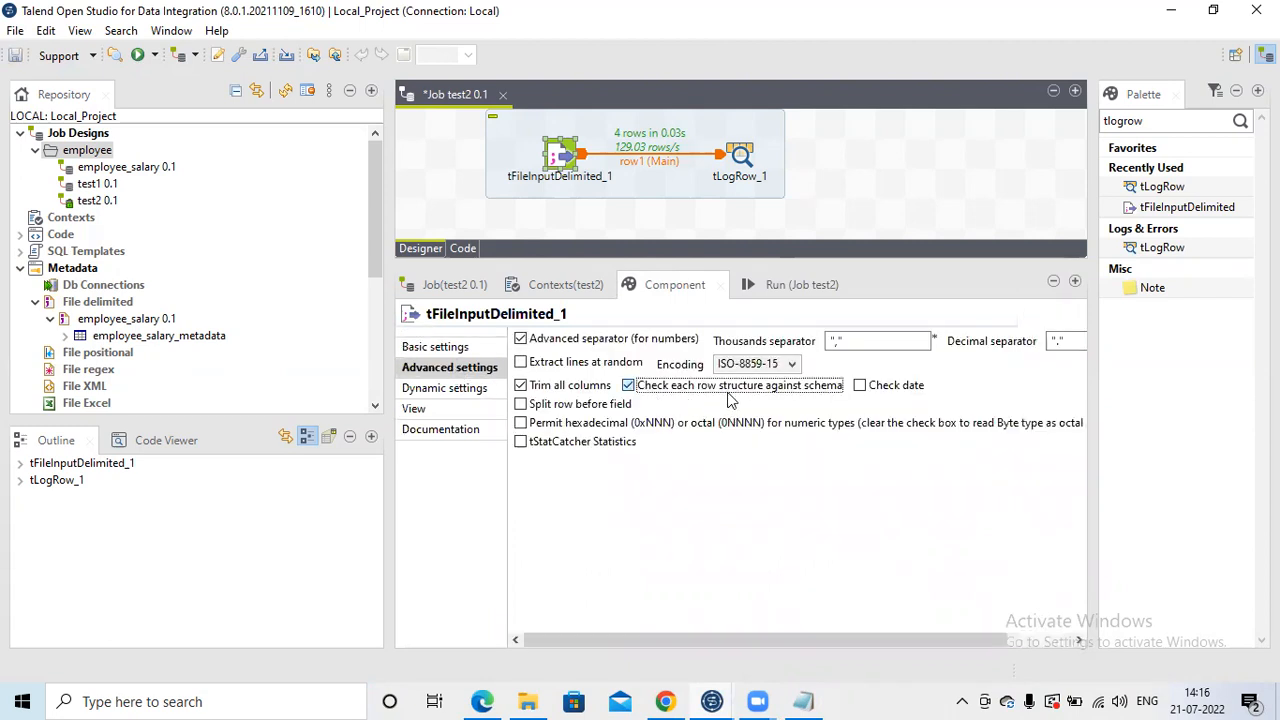
click(670, 392)
click(800, 285)
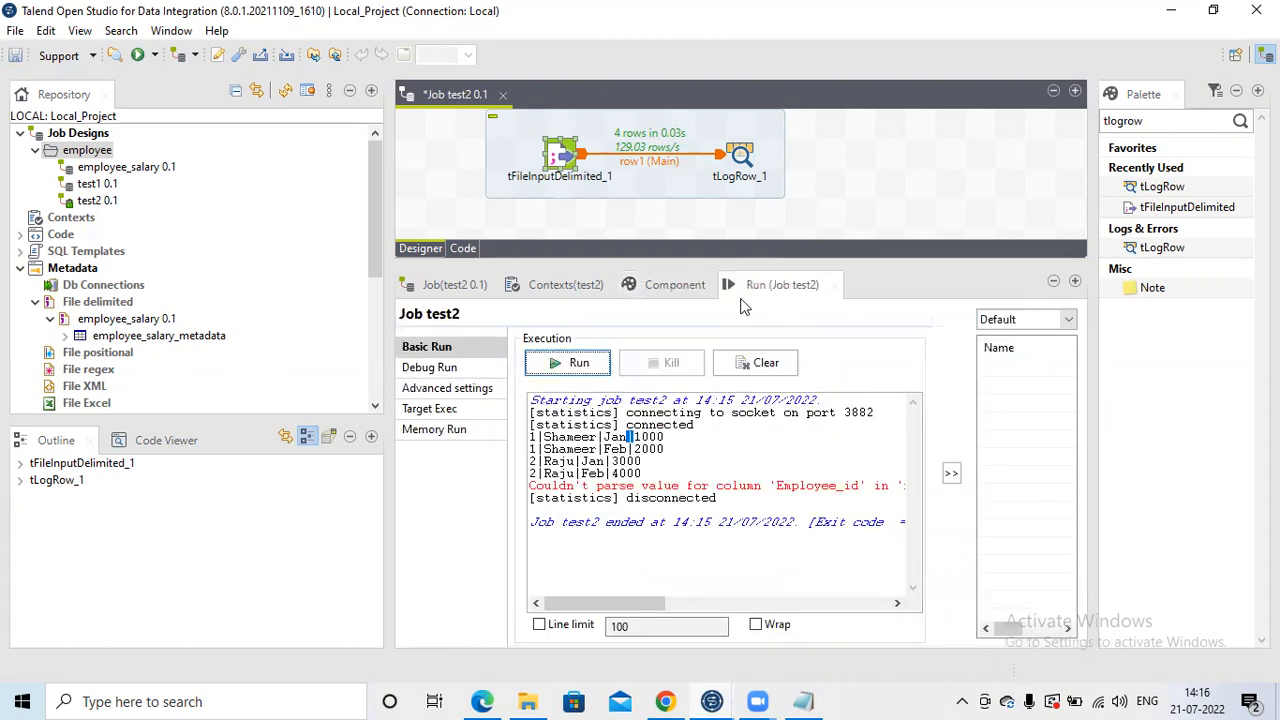
click(575, 365)
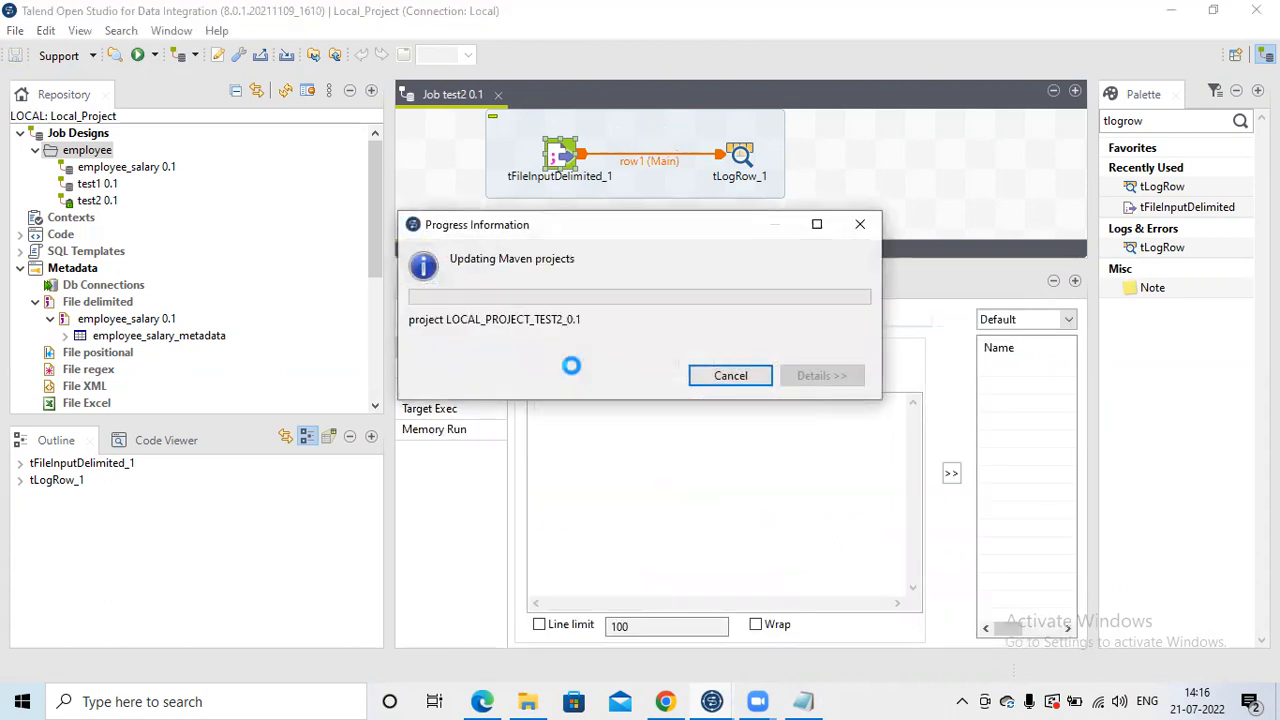
Step: Open the plain EmployeeSalary CSV from the TalendFiles folder in Notepad and place it beside the run output for comparison
click(803, 701)
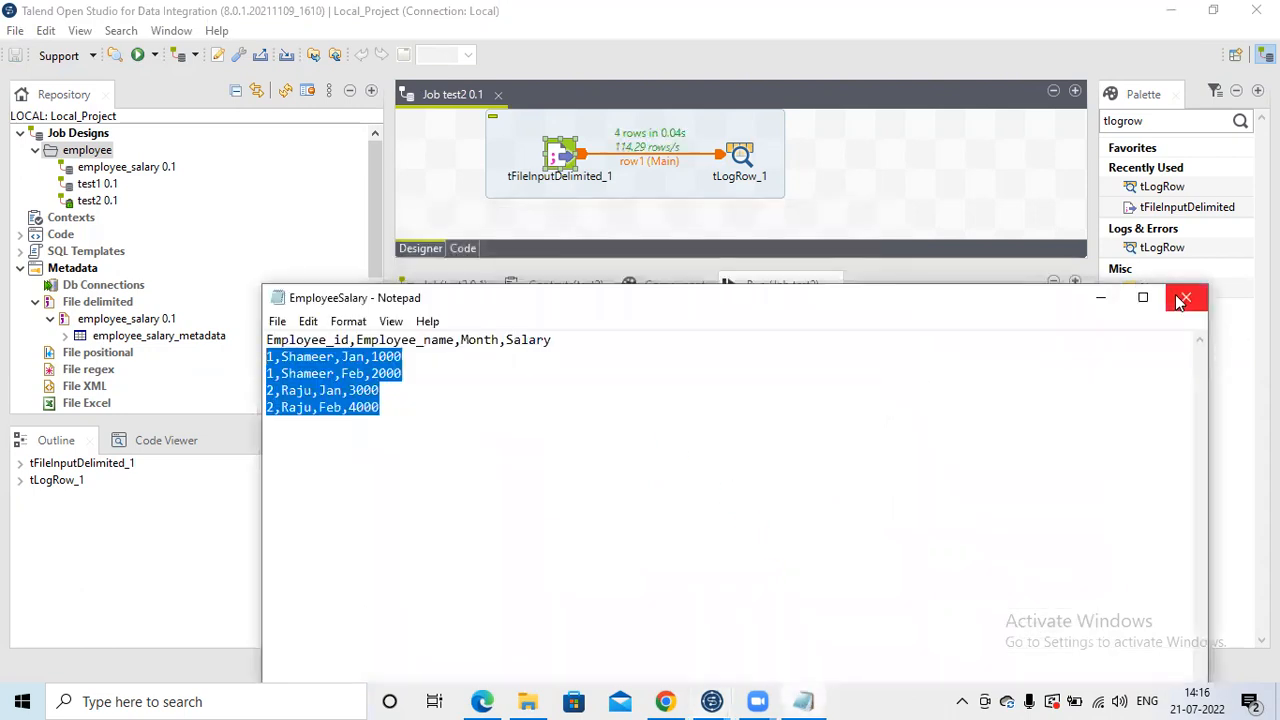
click(1186, 297)
click(528, 701)
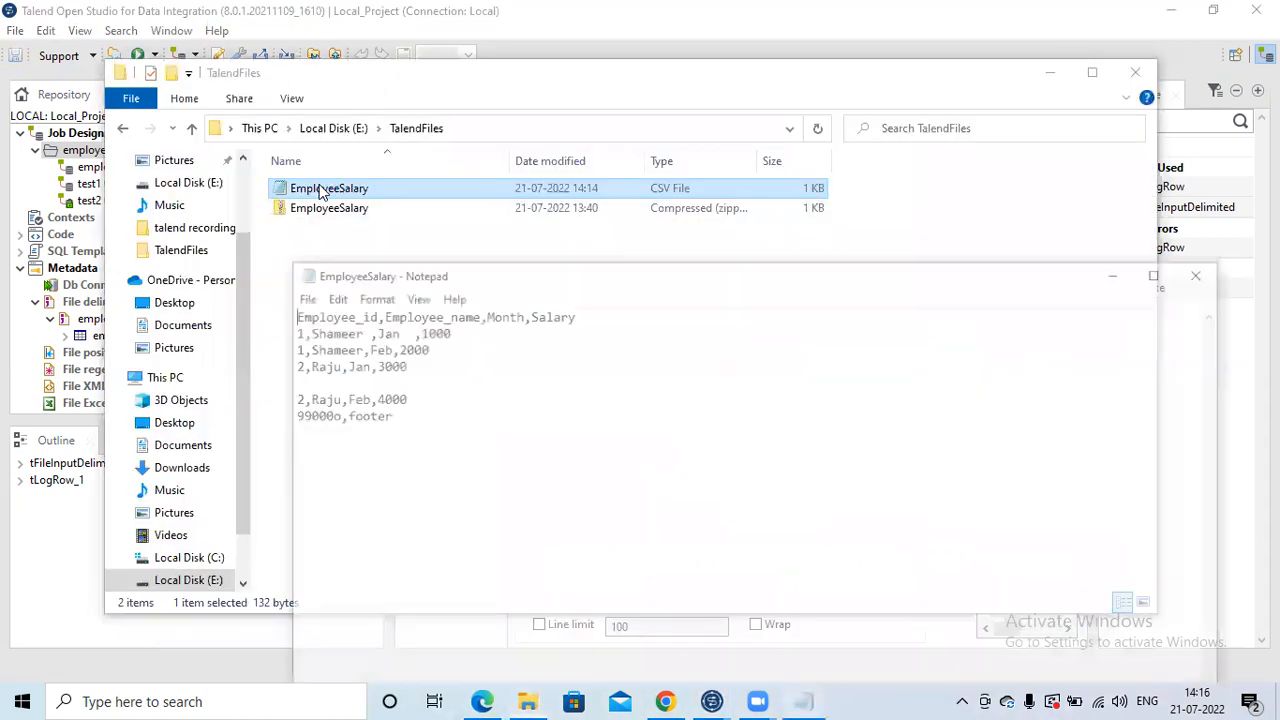
click(1048, 73)
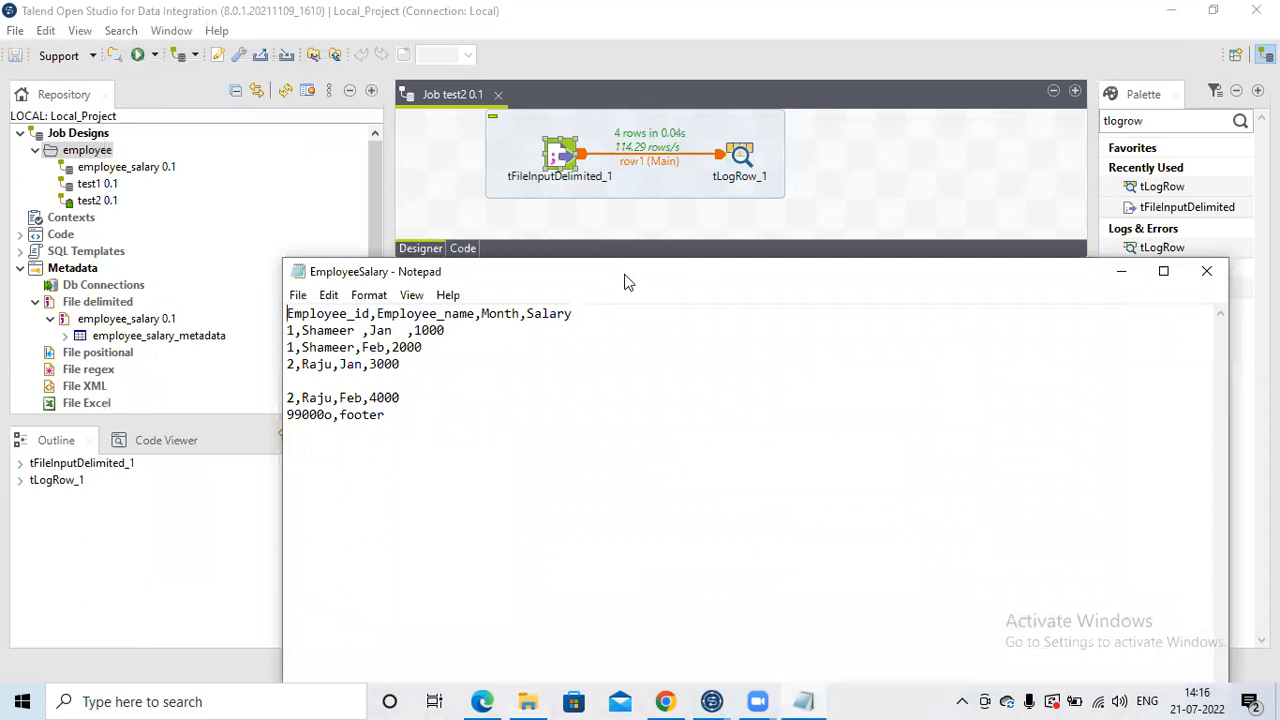
drag(624, 282, 1158, 237)
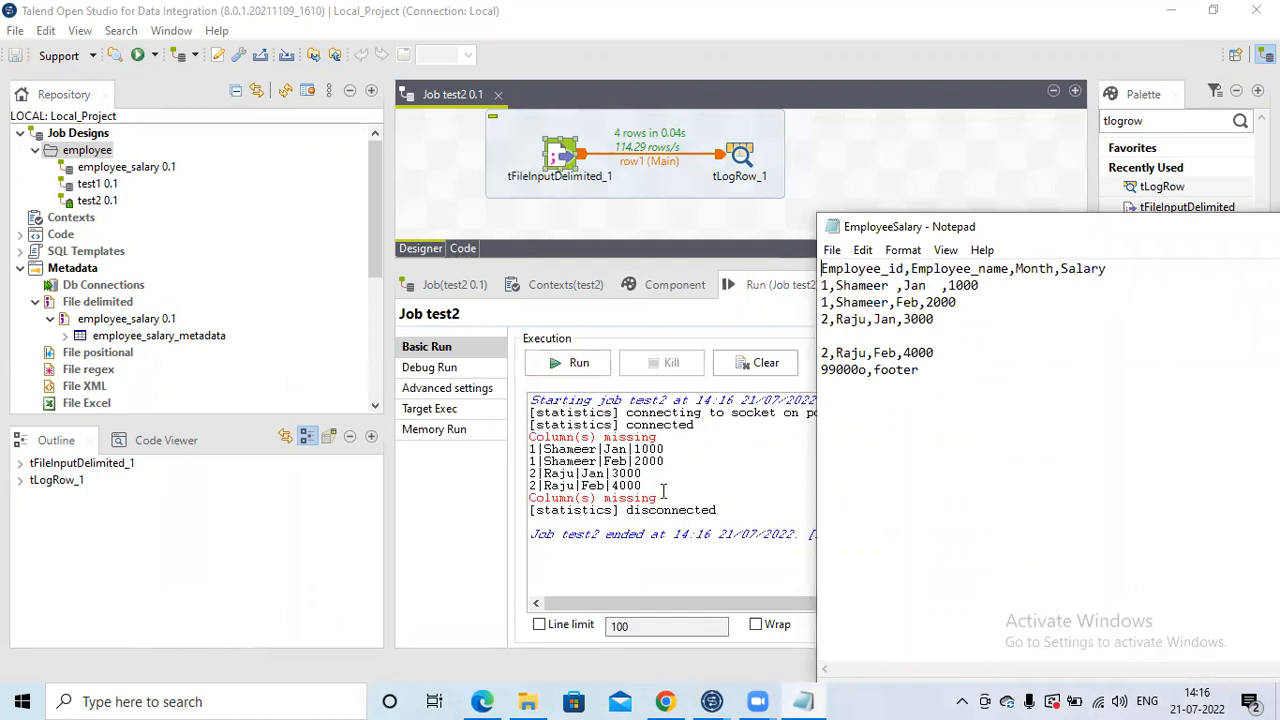
Step: Compare the error lines and data rows in the test2 run output with the empty and footer lines of EmployeeSalary in Notepad
drag(661, 502, 527, 505)
drag(661, 437, 508, 440)
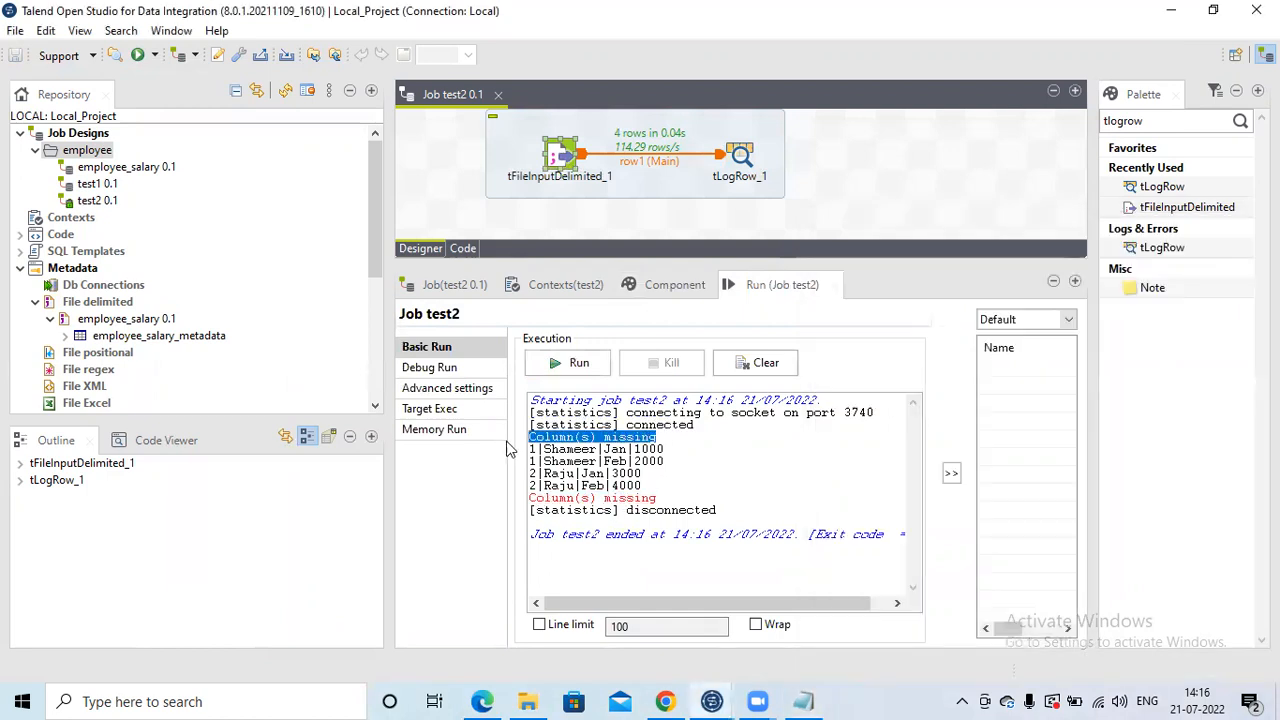
drag(645, 487, 527, 452)
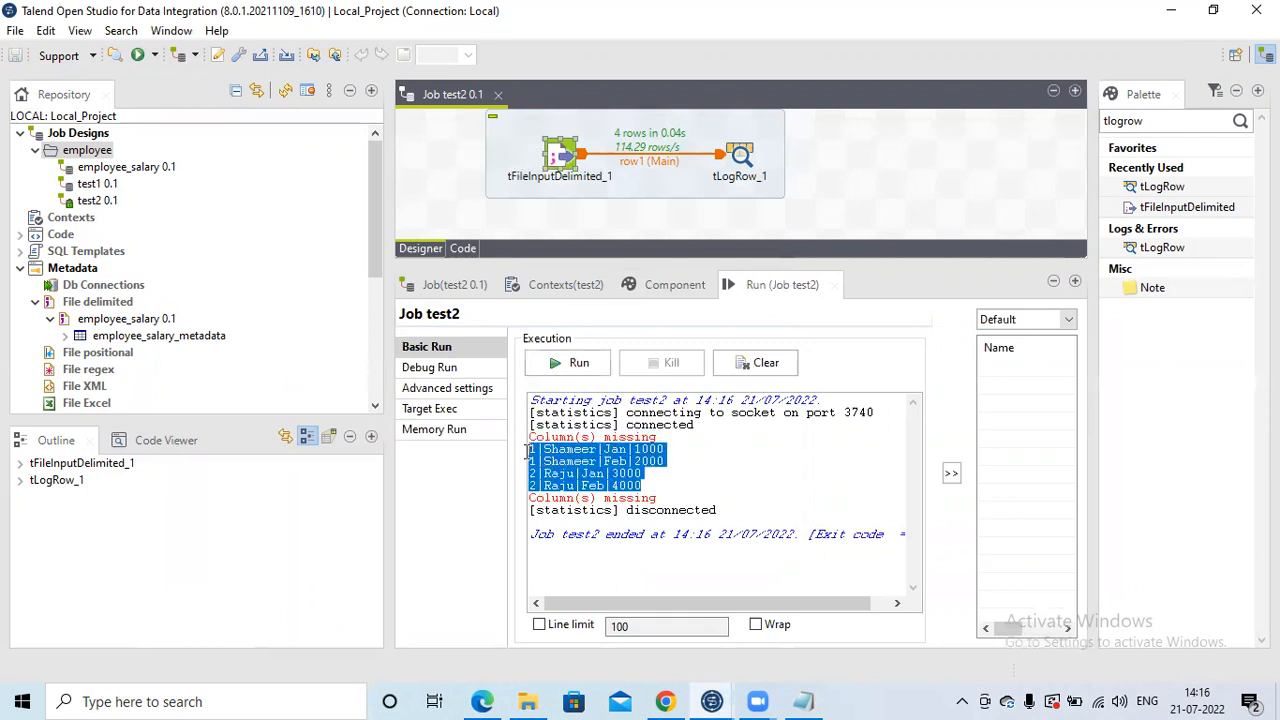
drag(656, 438, 541, 437)
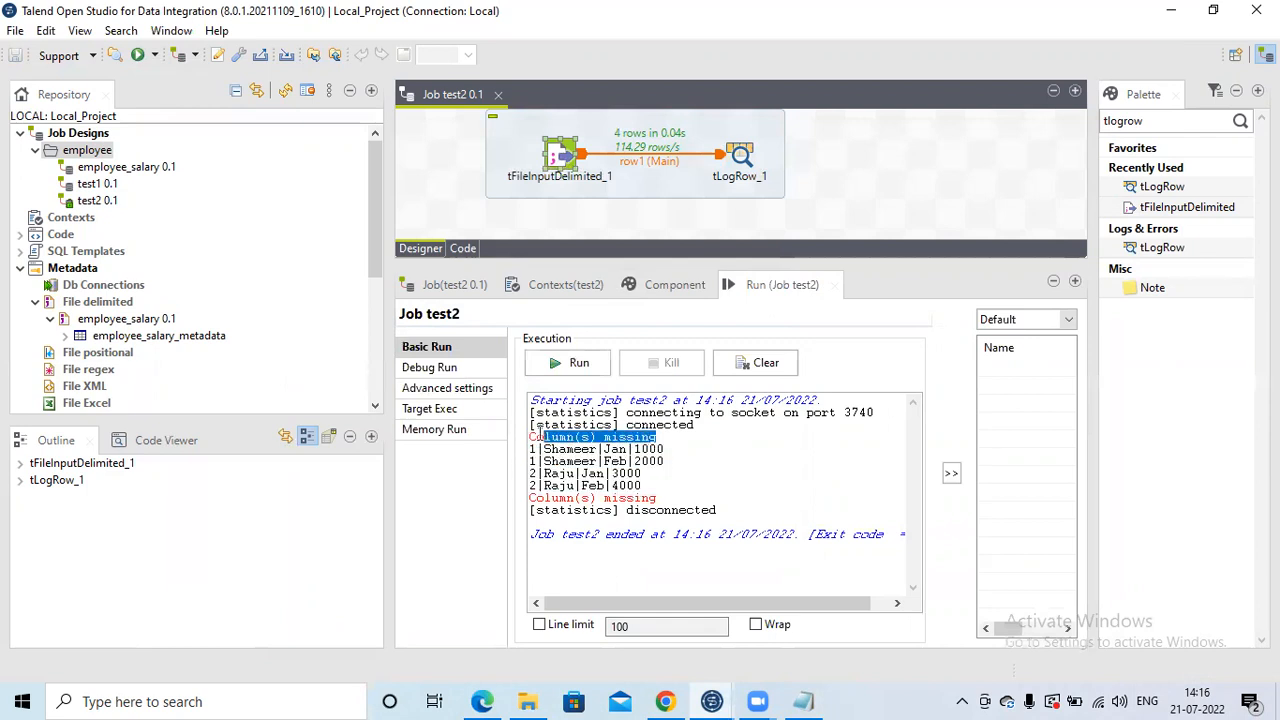
drag(660, 497, 558, 485)
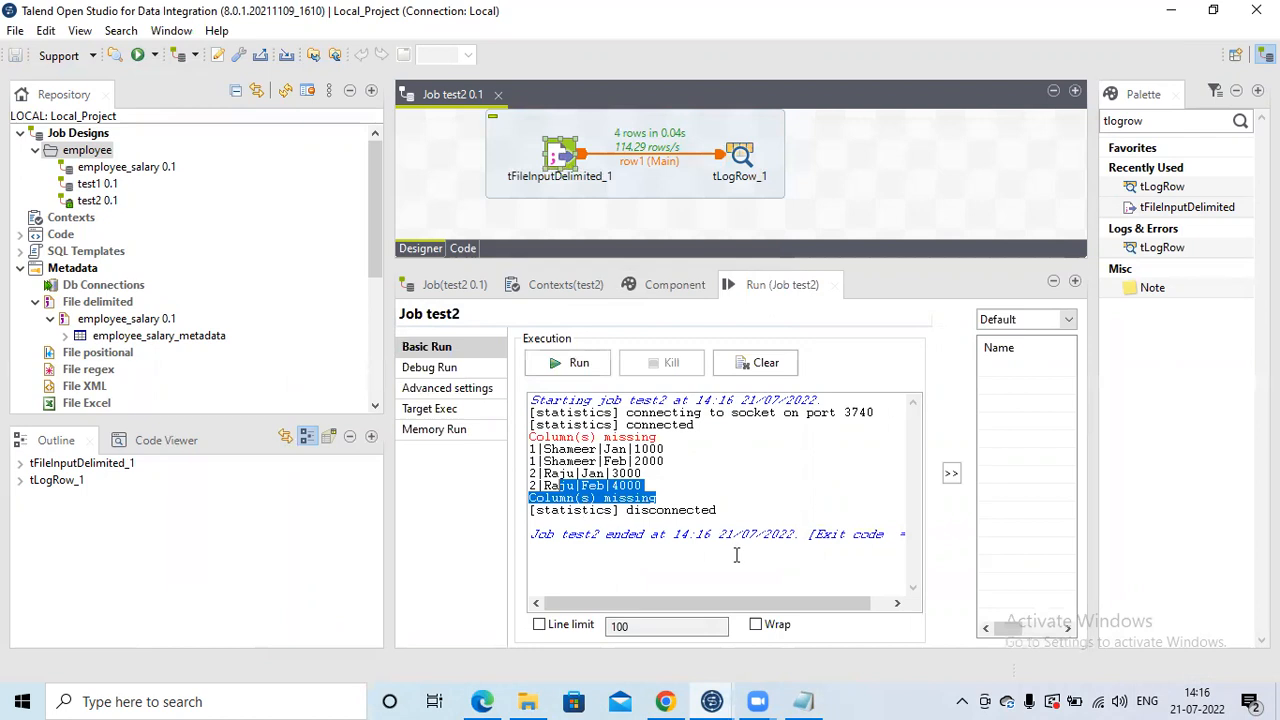
click(803, 700)
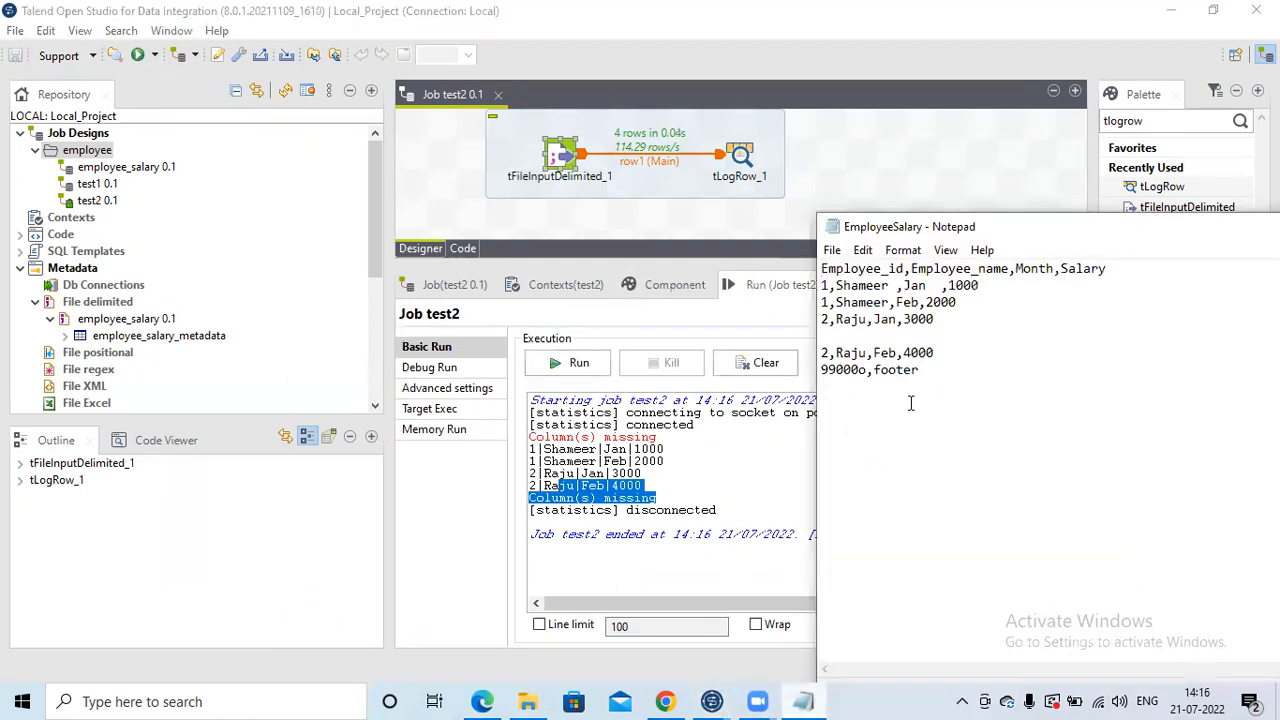
drag(920, 369, 818, 374)
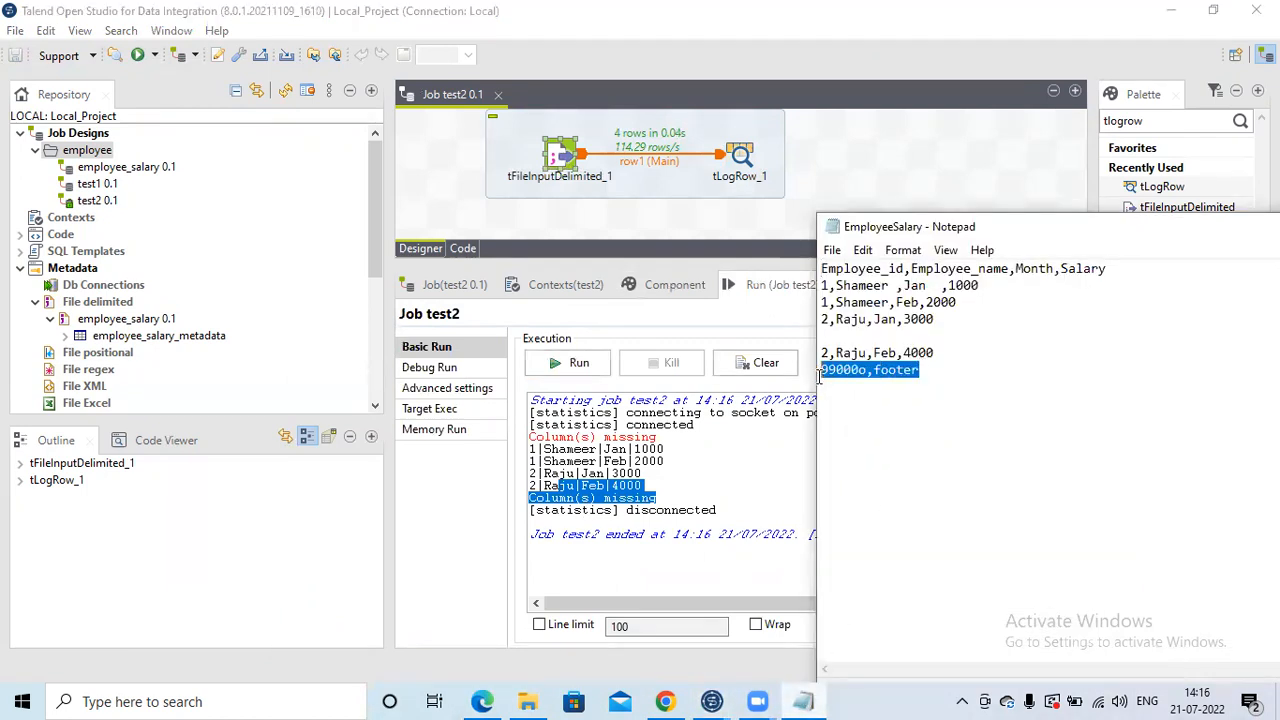
click(935, 337)
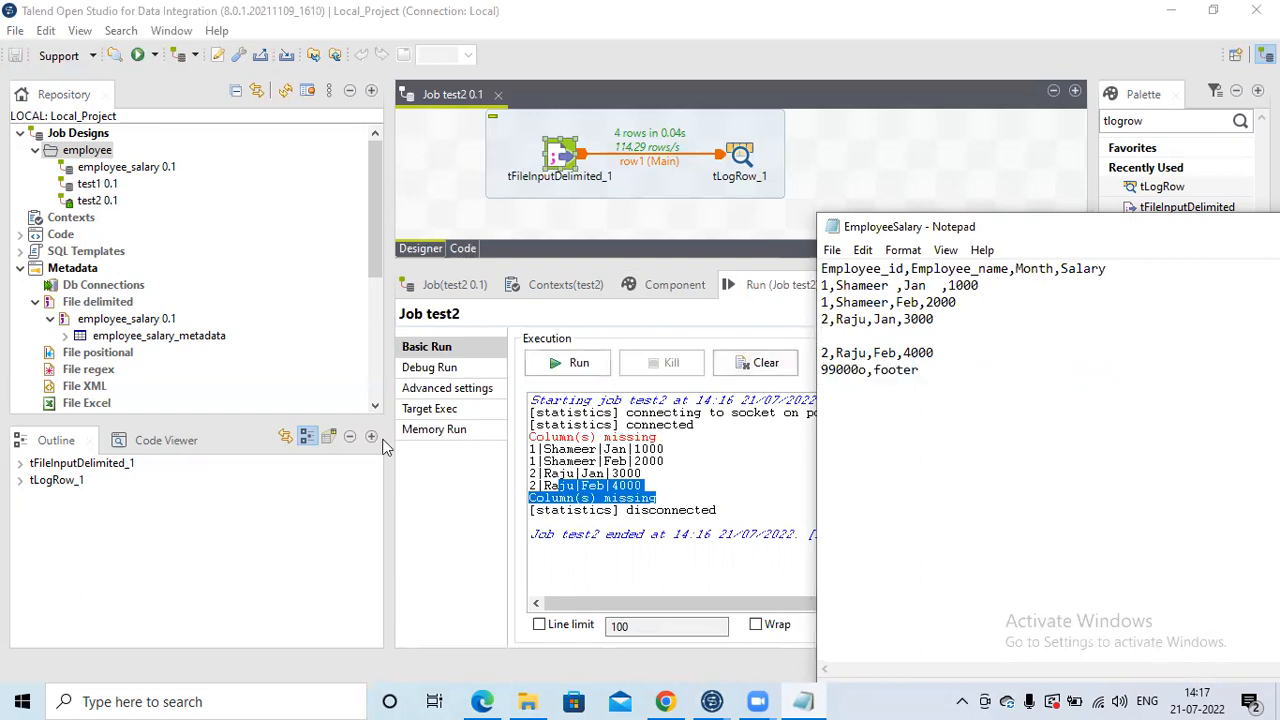
Step: Review the row structure check in the advanced settings of tFileInputDelimited_1 against the last lines of the run output
click(672, 285)
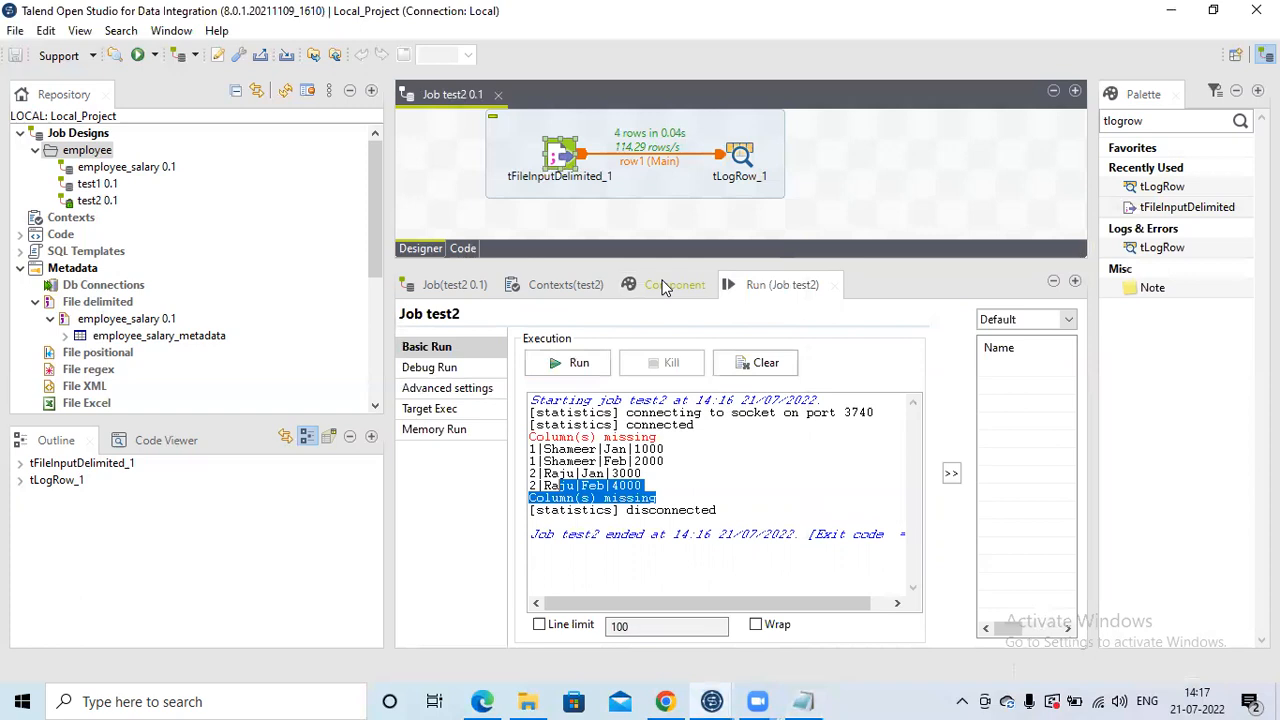
click(556, 158)
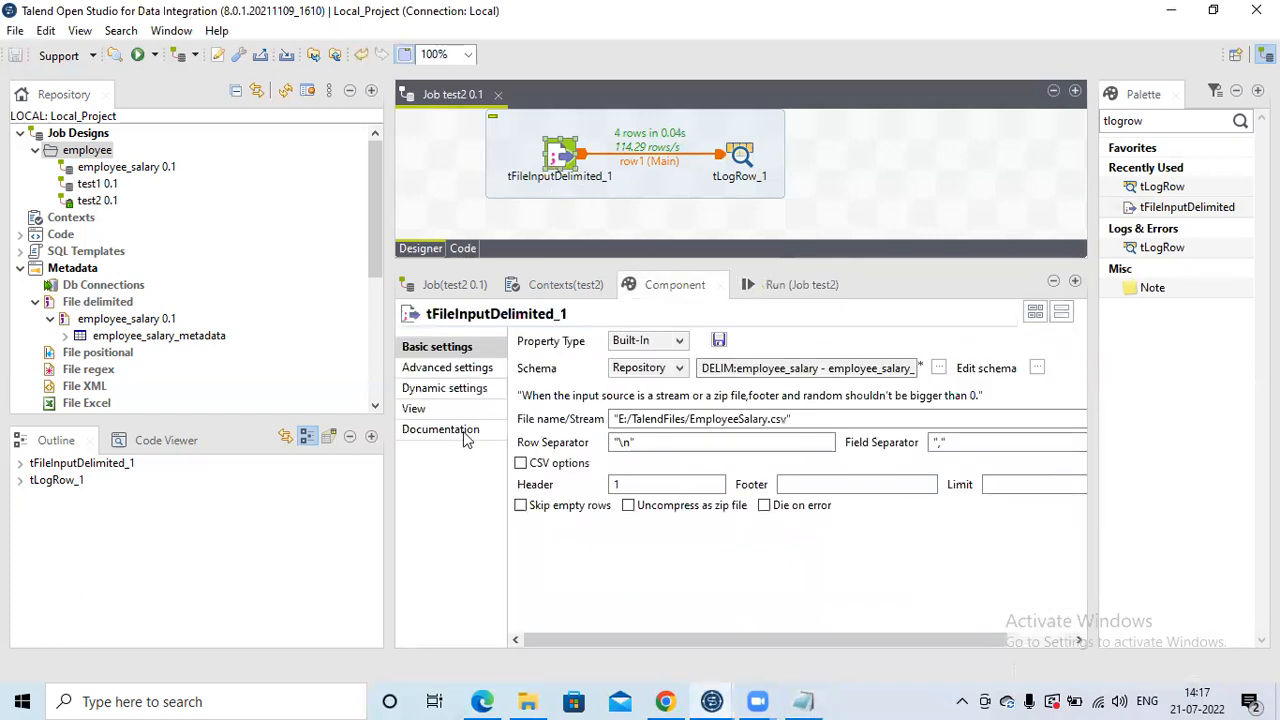
click(453, 370)
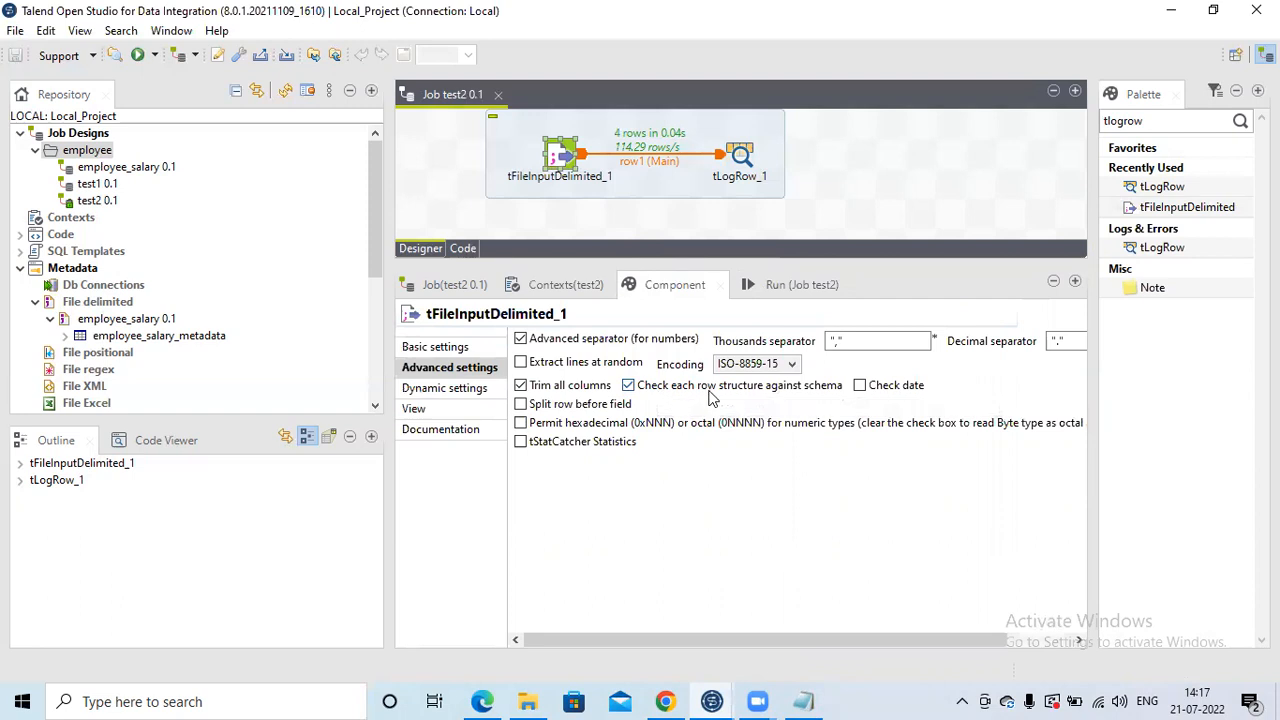
click(785, 292)
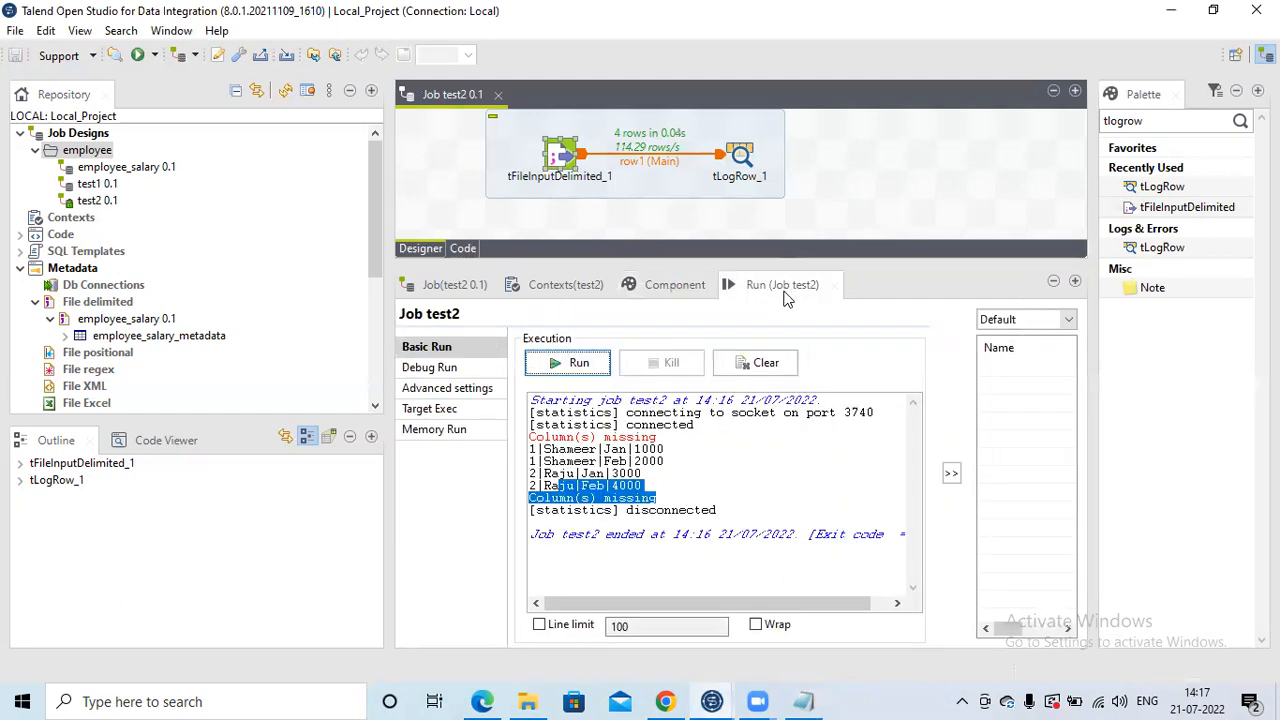
click(805, 700)
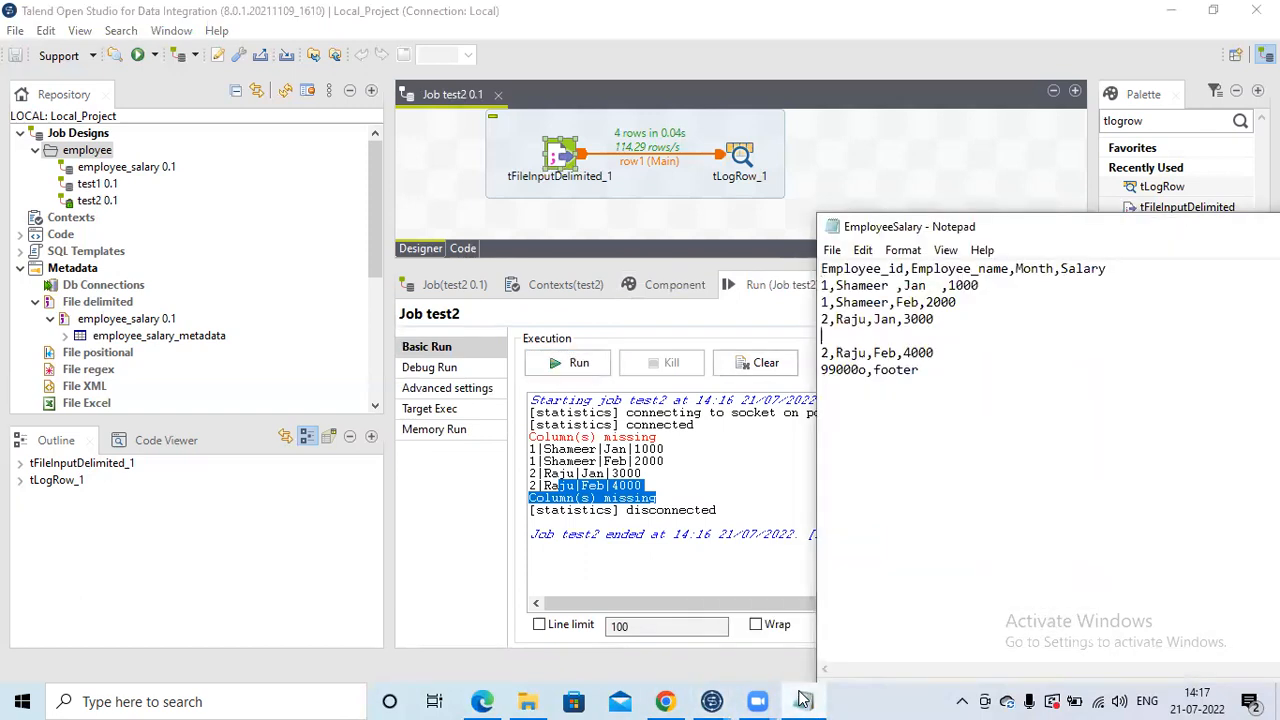
double_click(640, 498)
drag(667, 498, 511, 488)
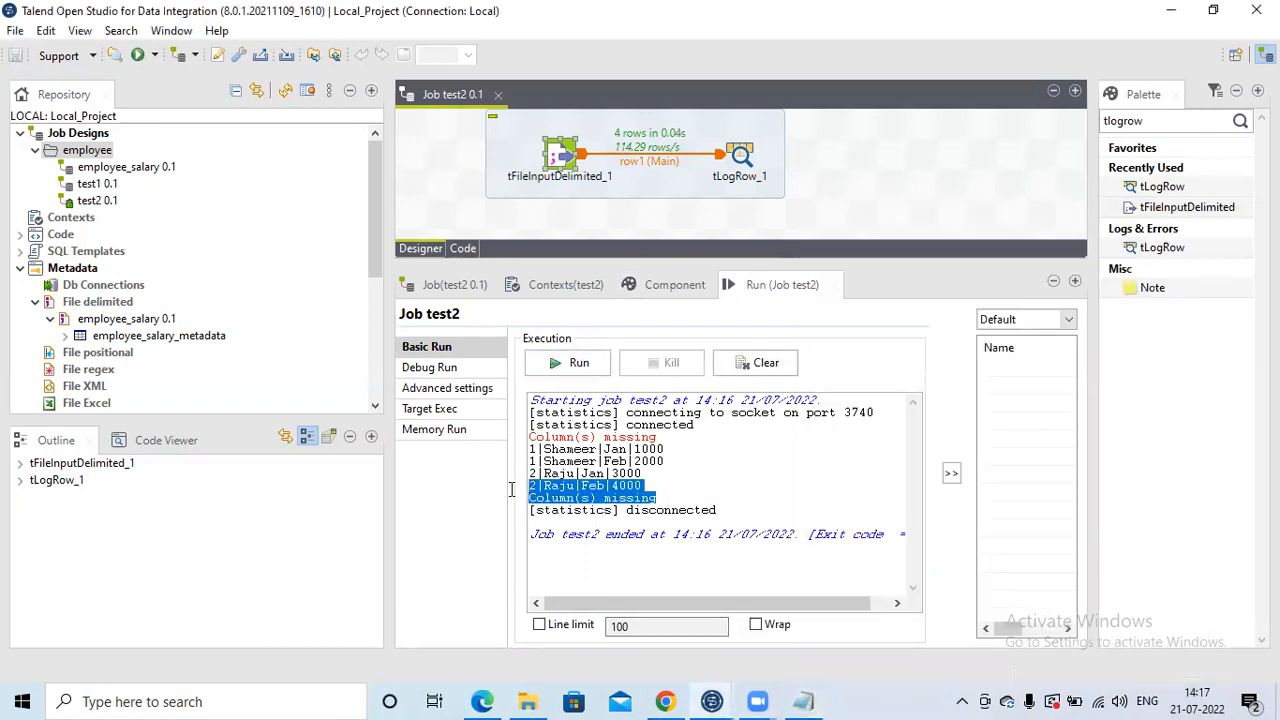
Step: Set the label format of tFileInputDelimited_1 to Input_file in its view settings
click(567, 162)
click(674, 287)
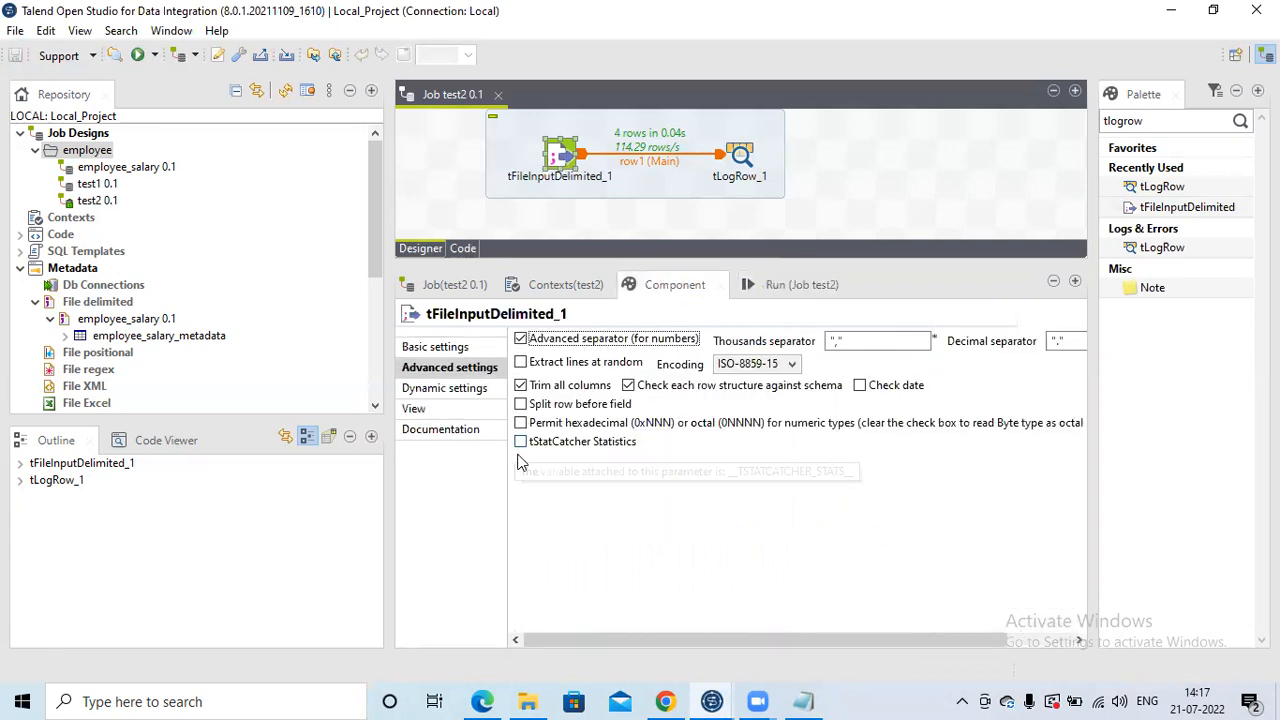
click(446, 392)
click(432, 410)
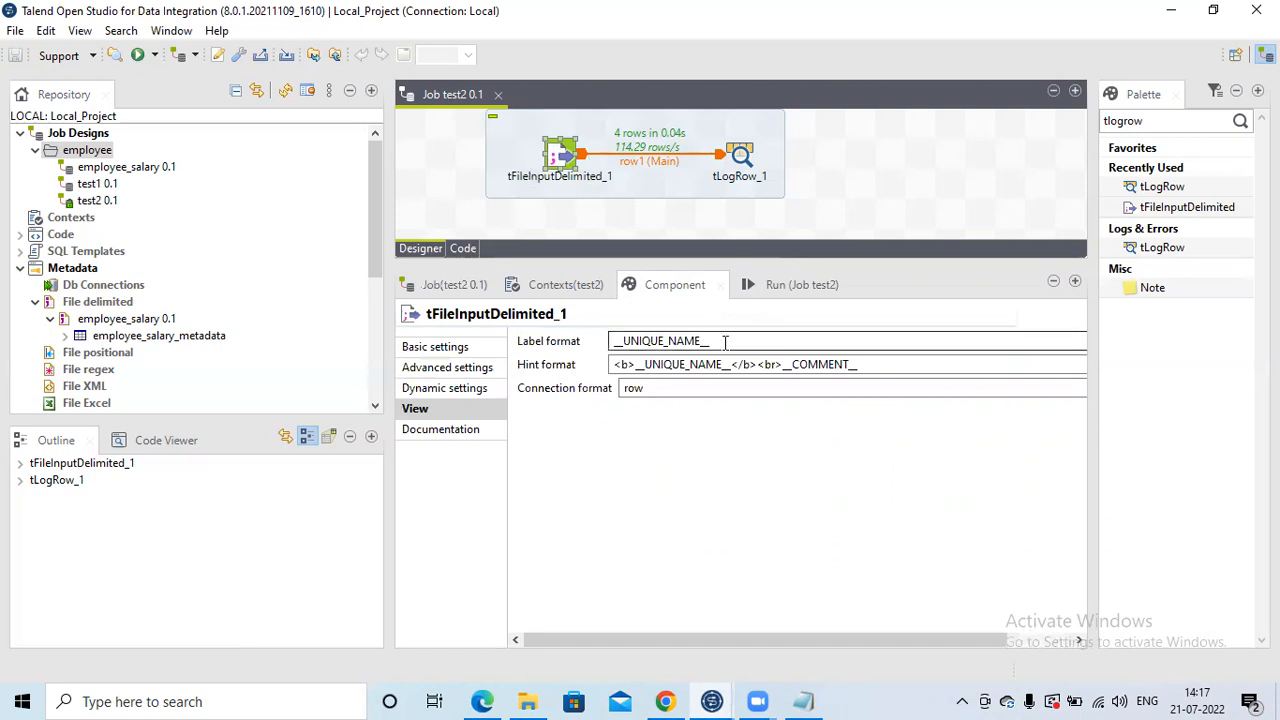
double_click(650, 341)
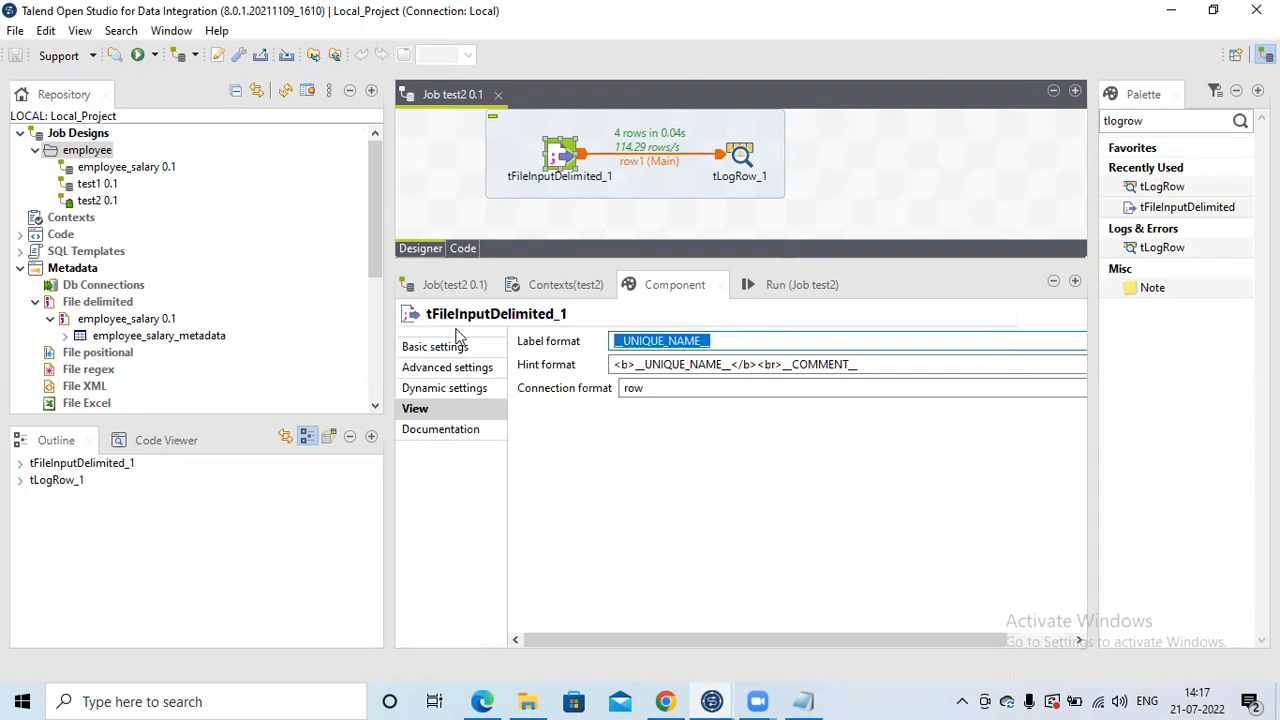
text(lp)
key(BackSpace)
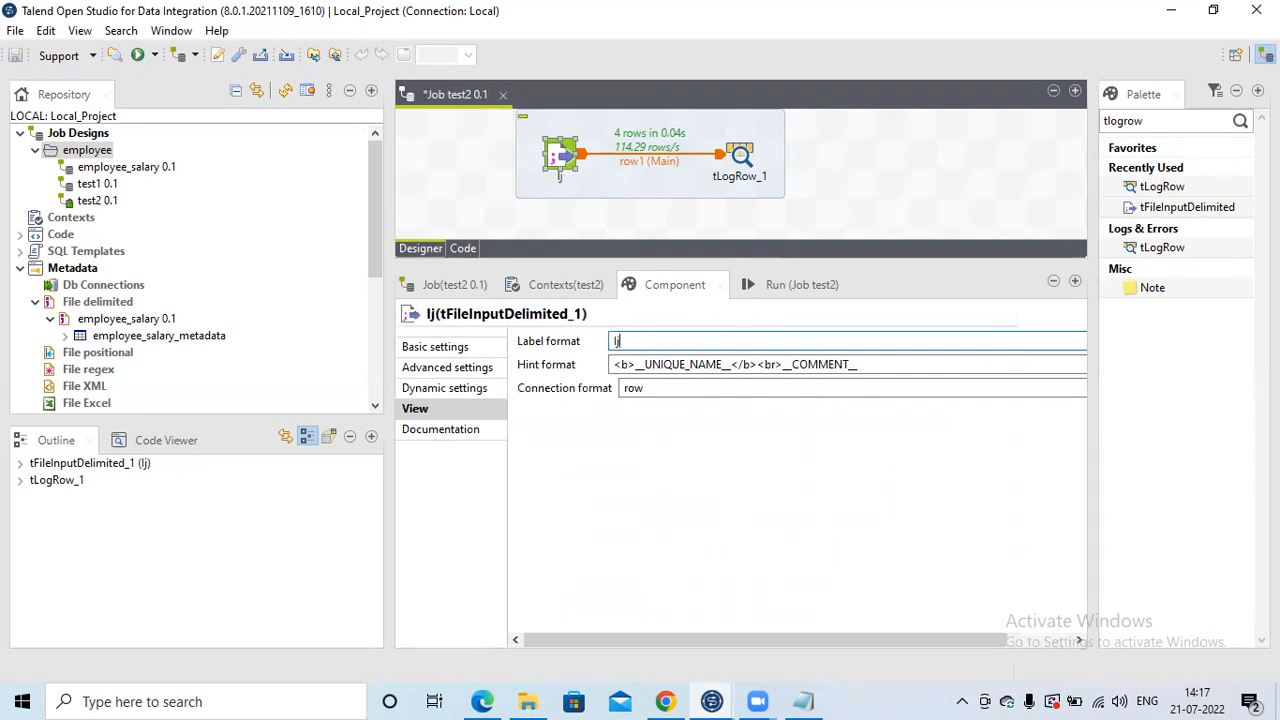
text(np)
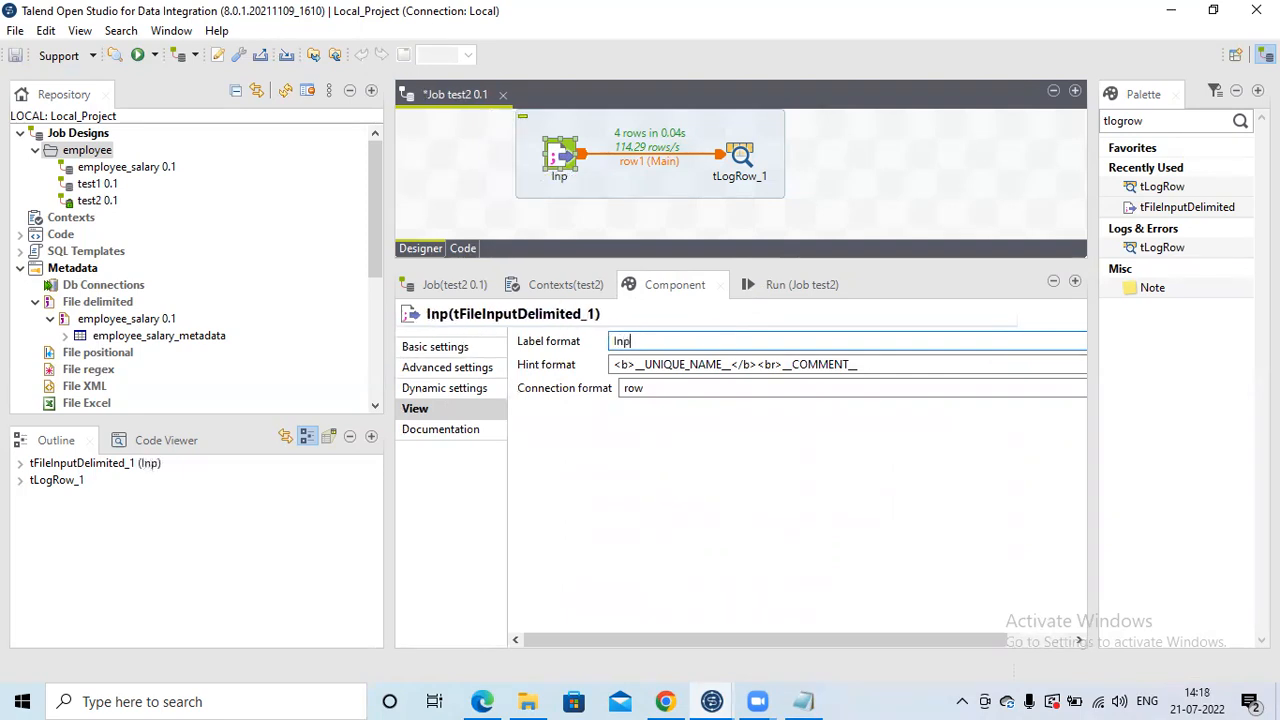
text(ut_file)
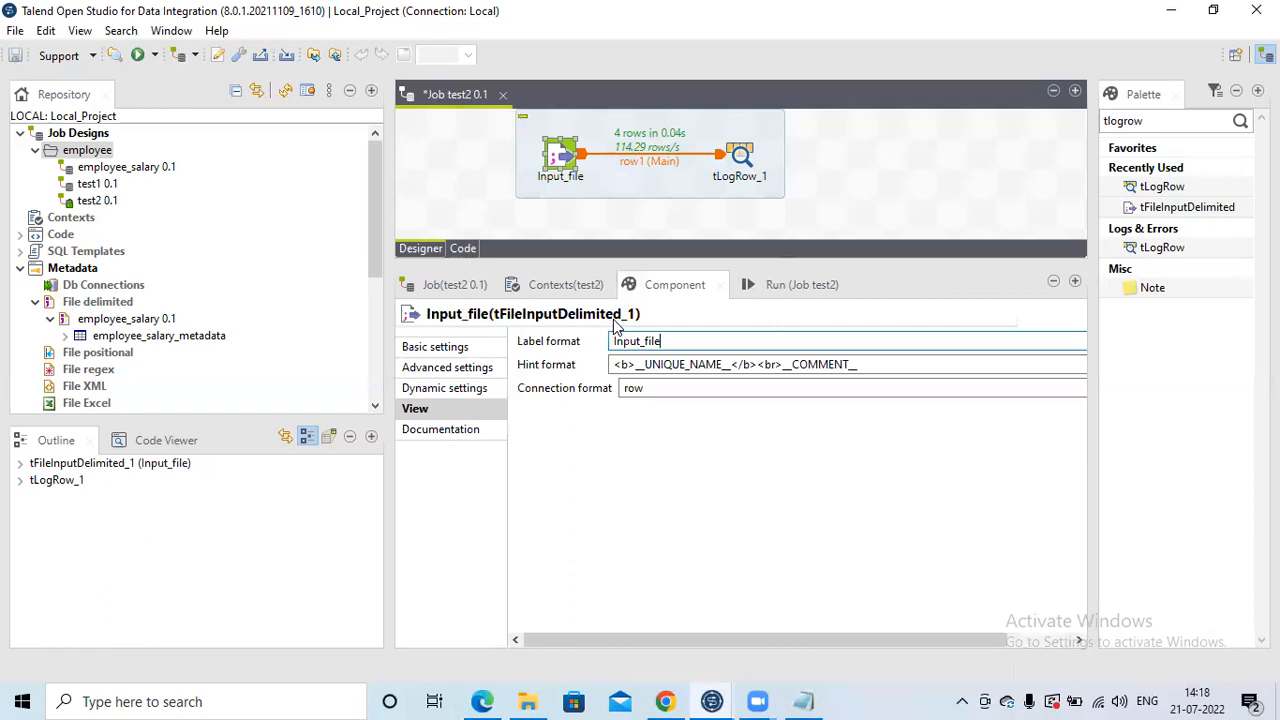
Step: Look at the documentation comment settings of the Input_file component and return to its label format
click(428, 432)
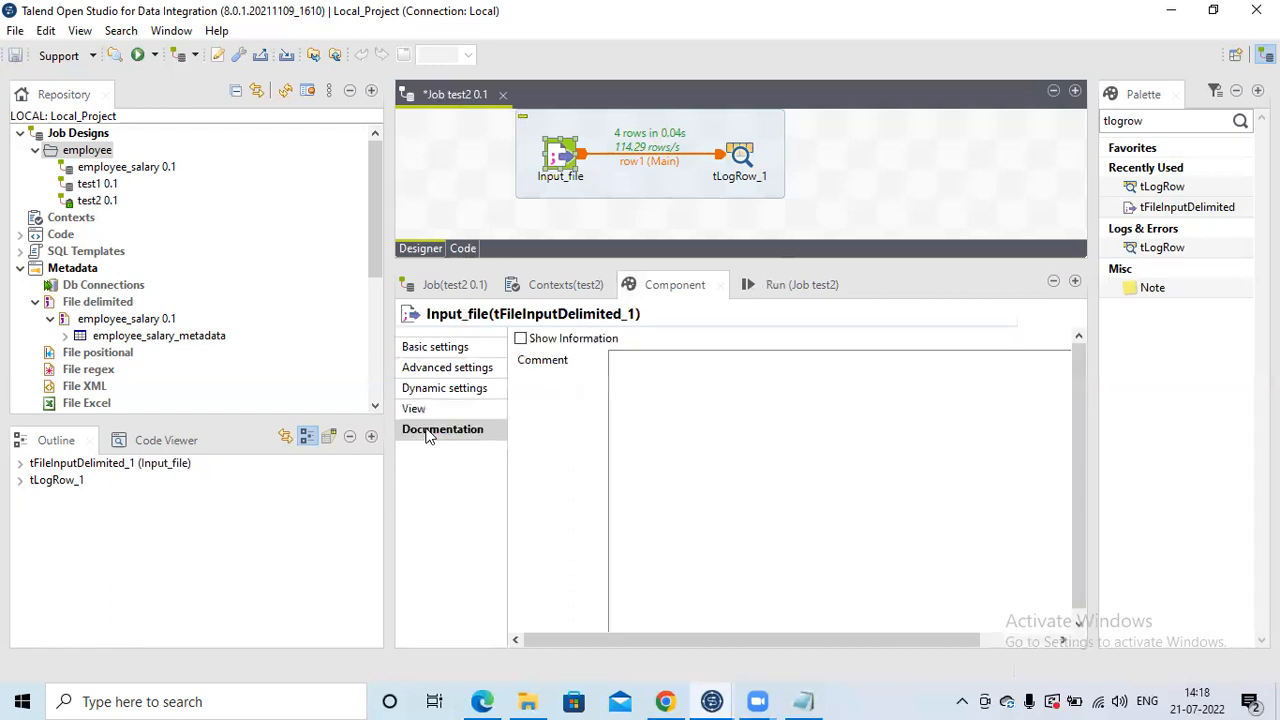
click(650, 379)
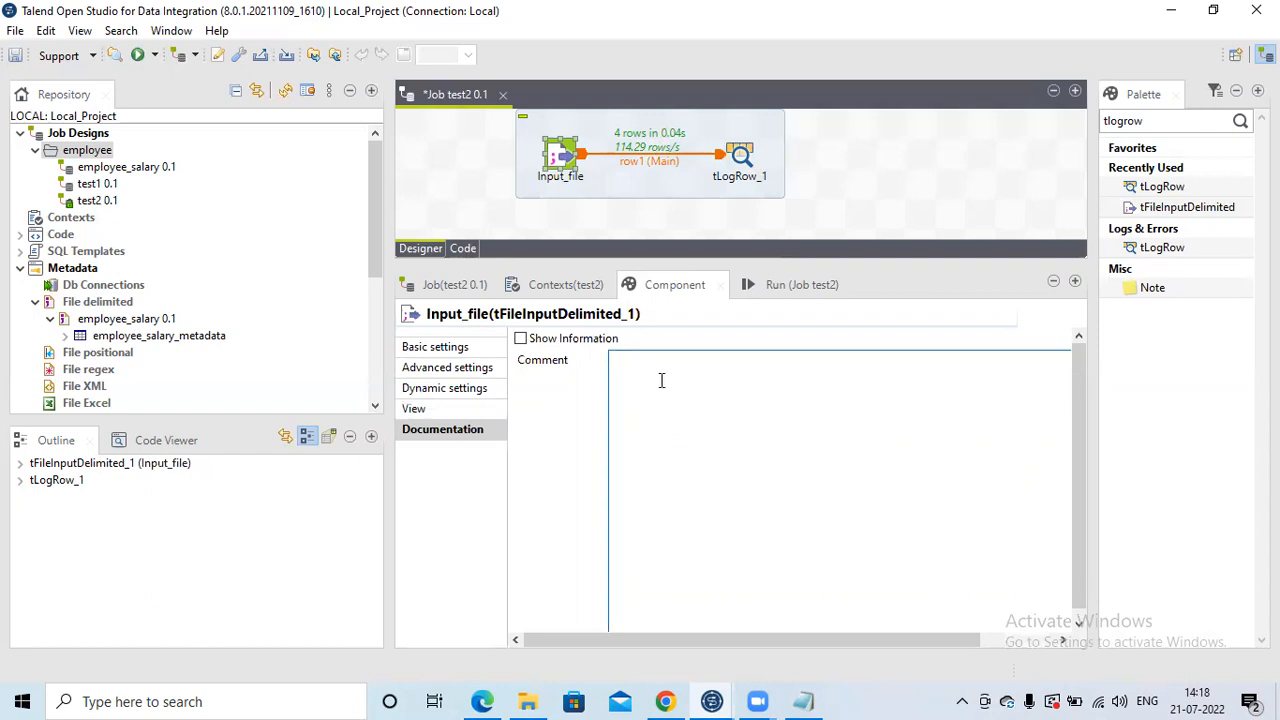
click(420, 408)
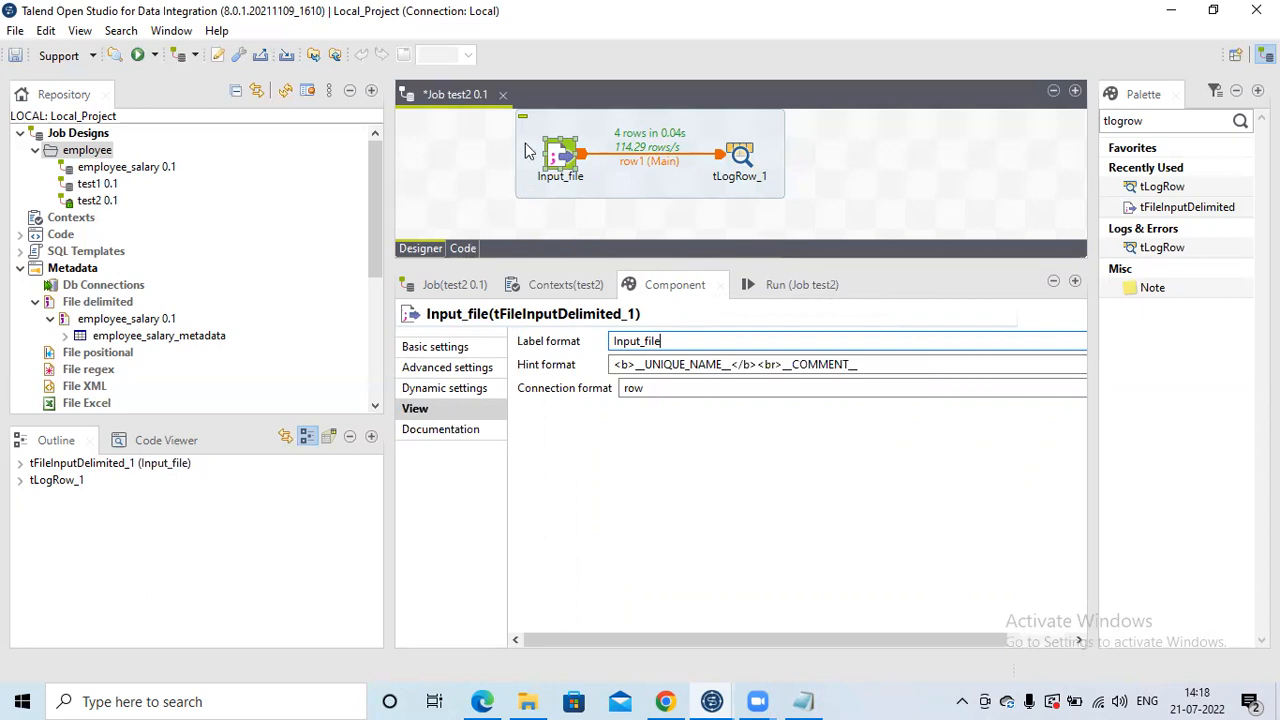
double_click(644, 342)
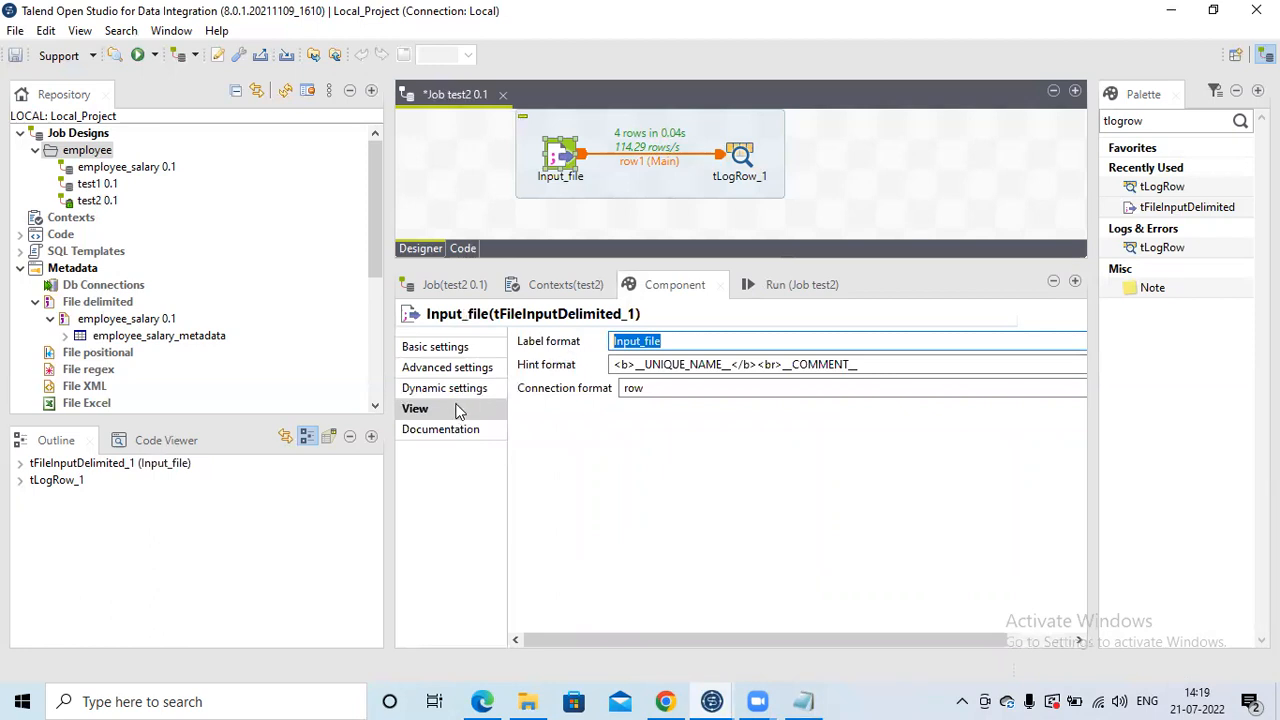
Step: Run job test2 with the relabelled Input_file component and check the employee rows in the output
click(802, 285)
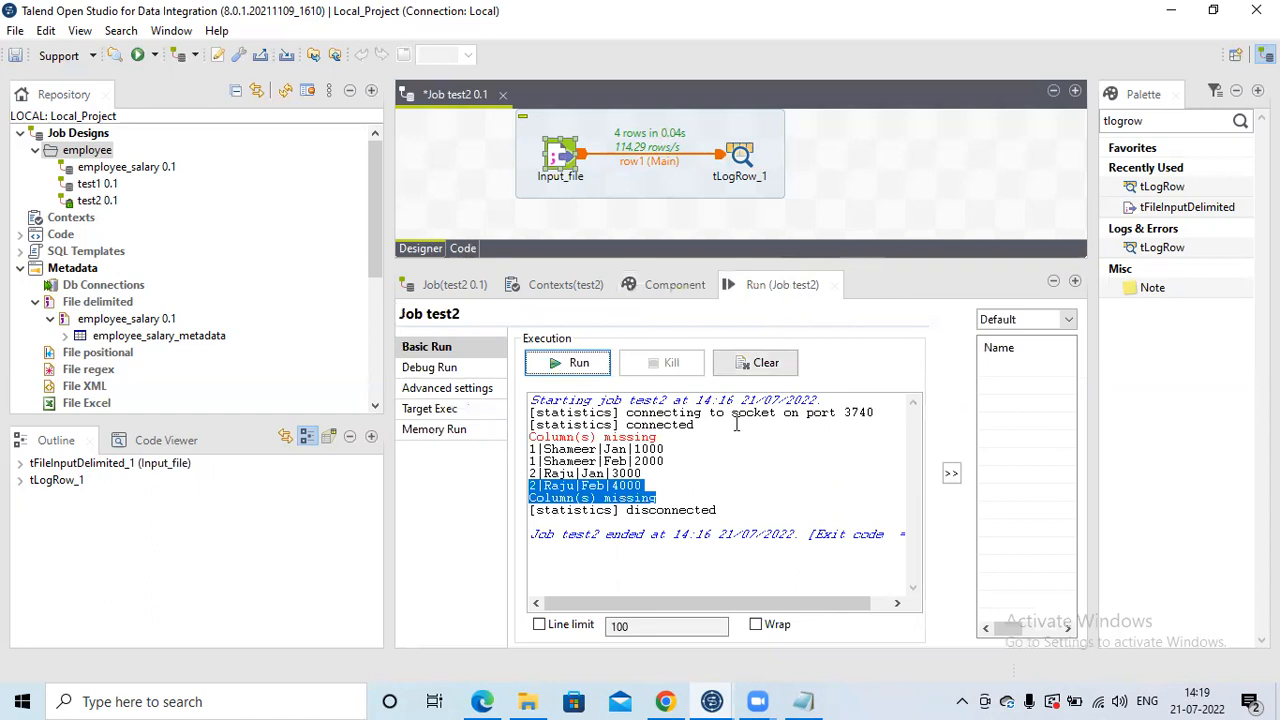
click(577, 374)
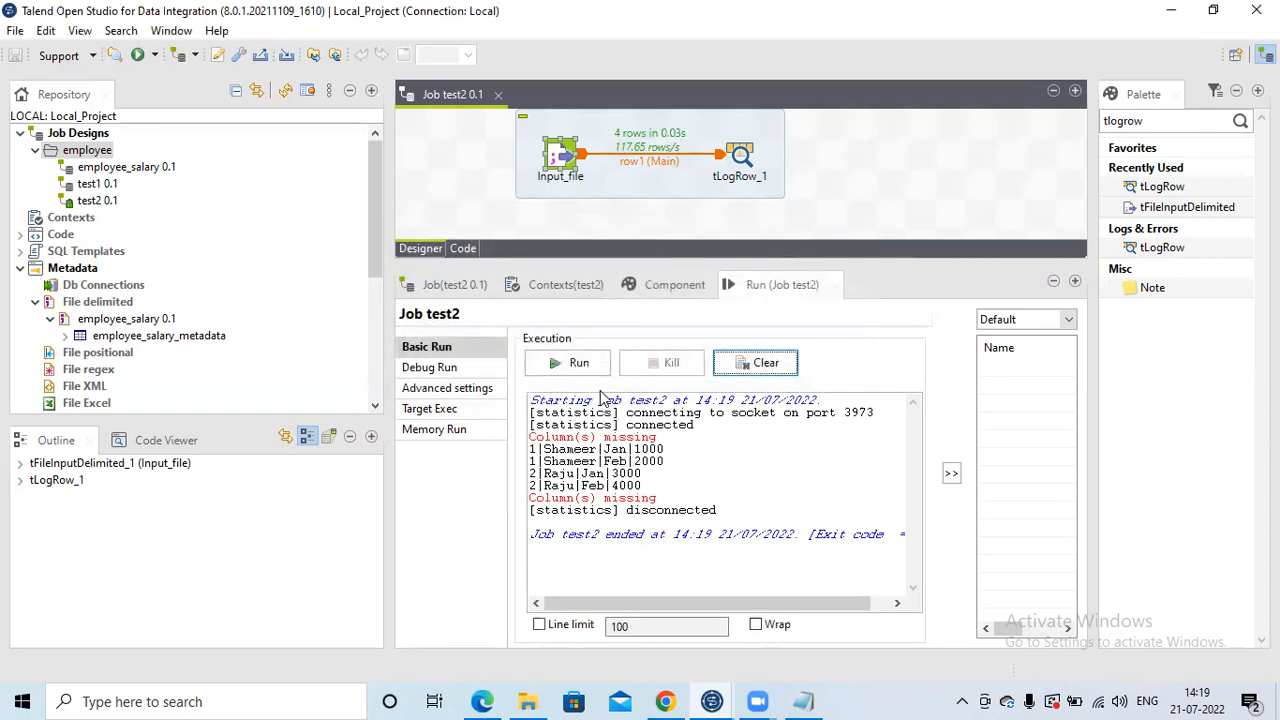
drag(648, 488, 530, 451)
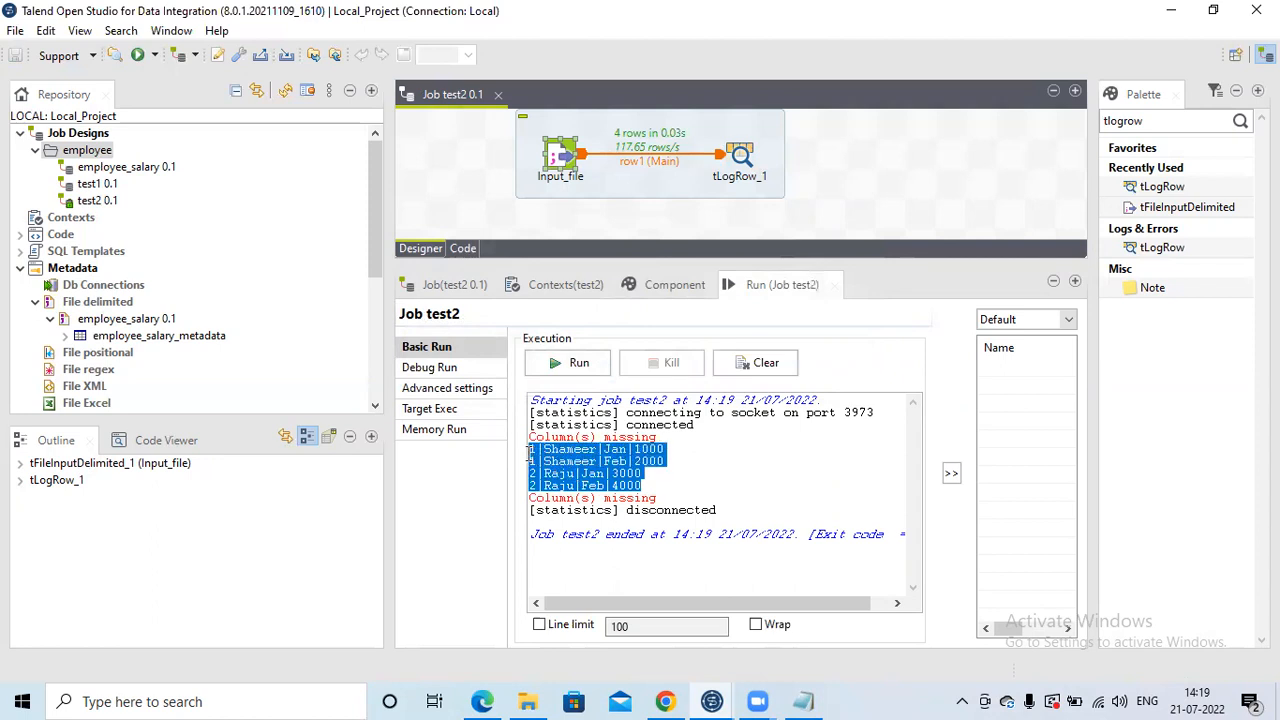
Step: Check the basic settings of Input_file and the last error line in the run output
click(666, 289)
click(553, 175)
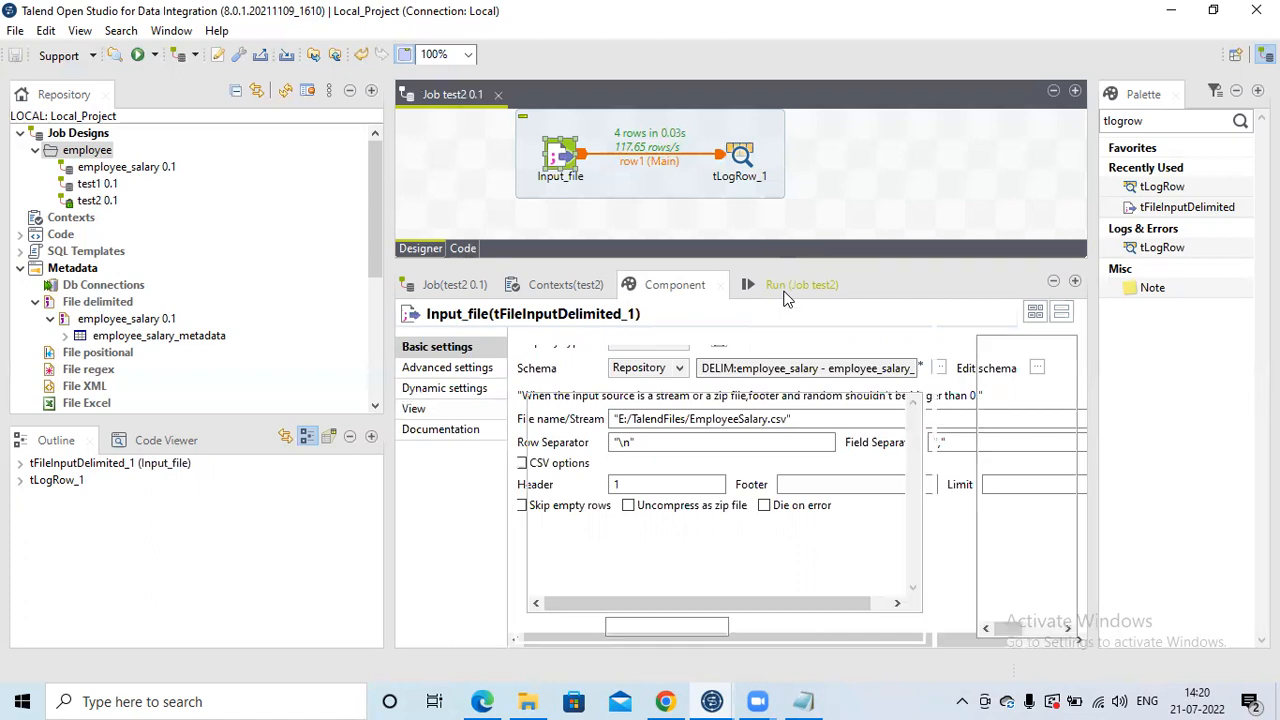
click(786, 287)
drag(665, 497, 558, 497)
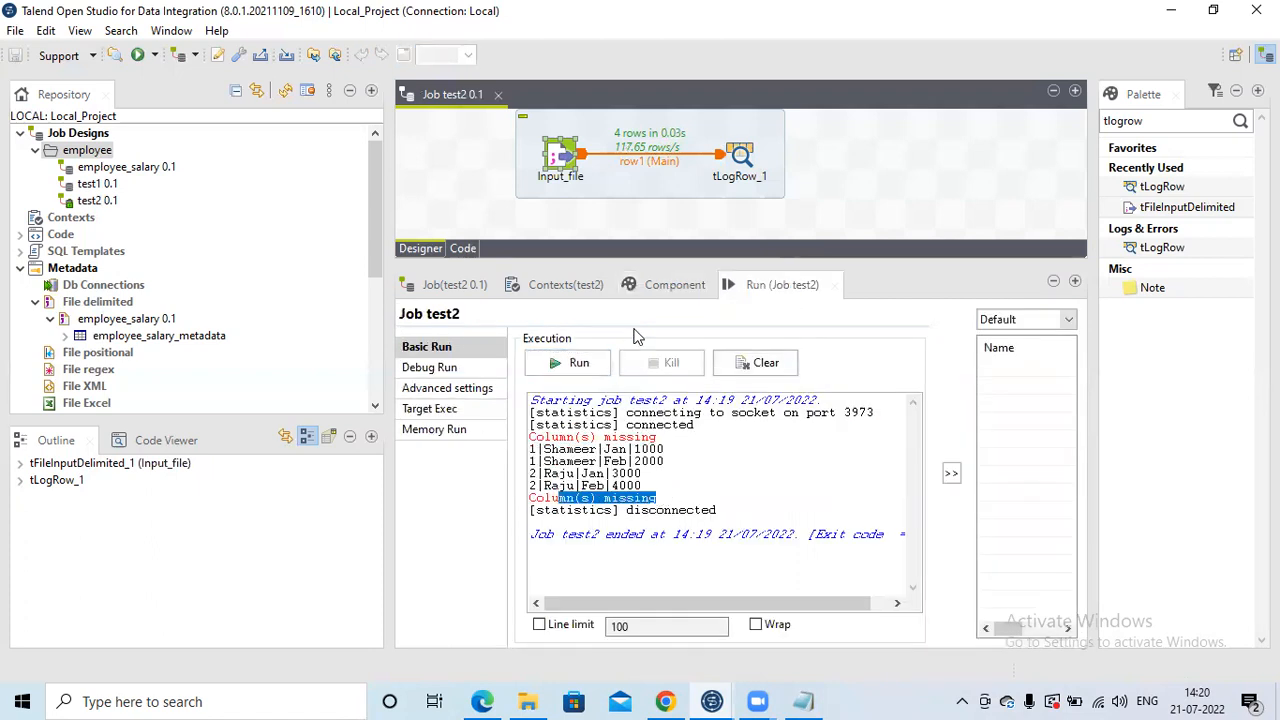
Step: Enable Die on error in the basic settings of Input_file and run job test2
click(662, 286)
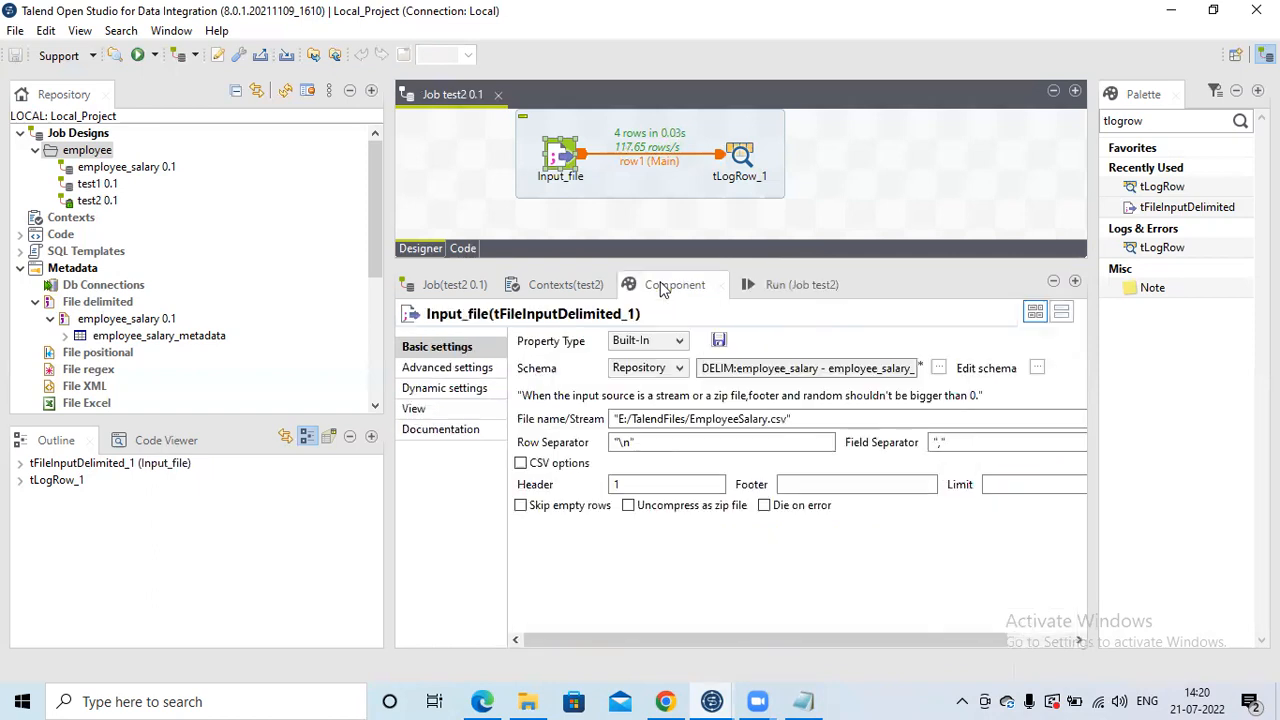
click(764, 506)
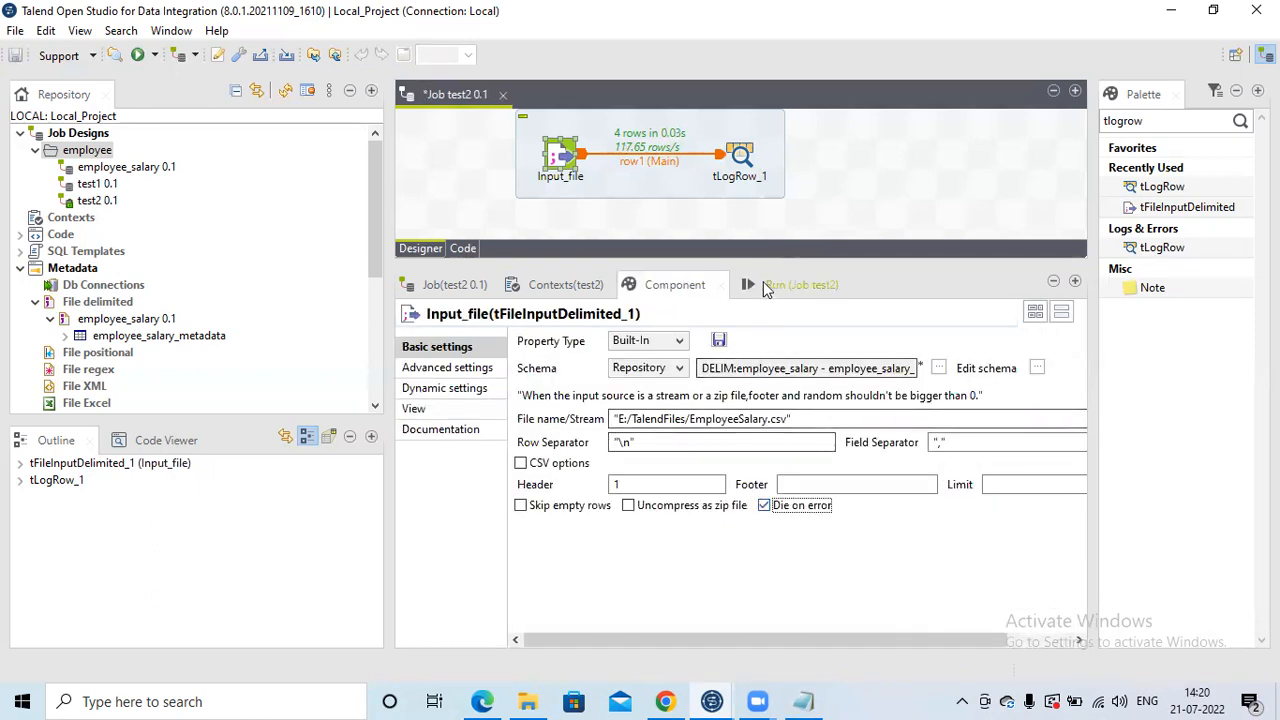
click(765, 286)
click(560, 368)
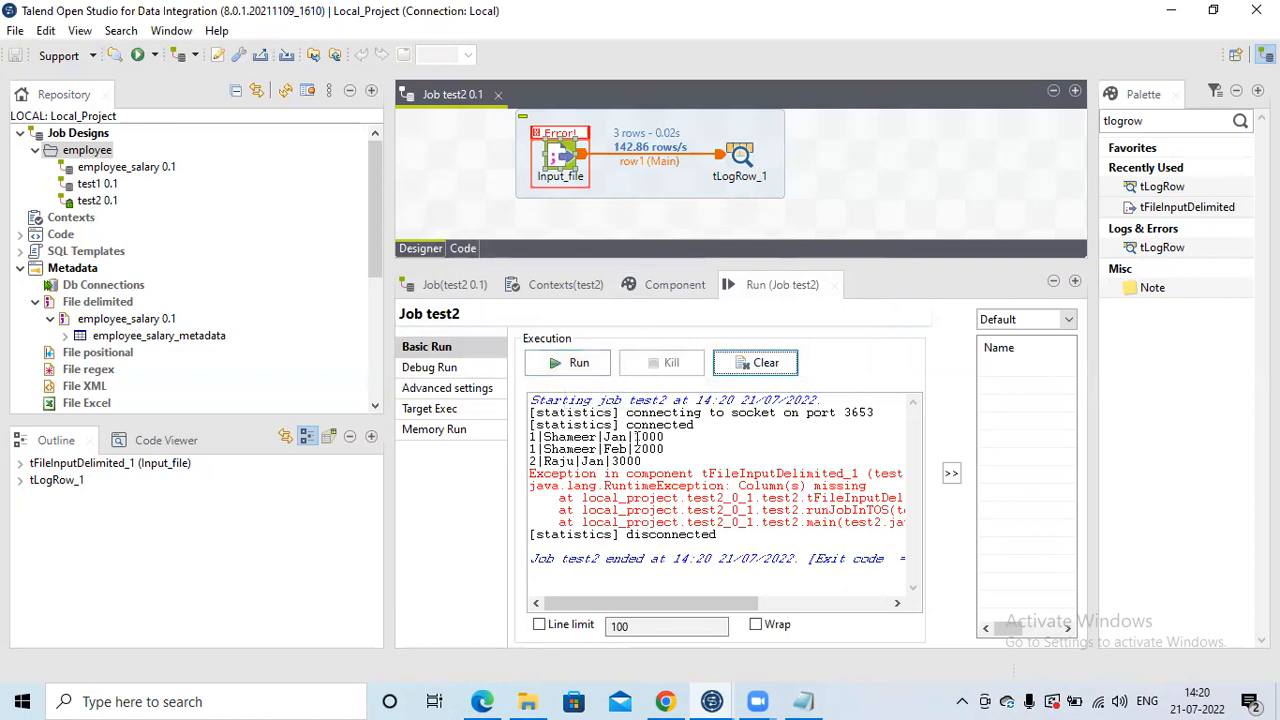
Step: Examine the exception text for tFileInputDelimited_1 in the run output and the cause it names
mouse_move(624, 602)
mouse_down()
mouse_move(654, 598)
mouse_move(630, 600)
mouse_up()
drag(537, 473, 875, 470)
click(727, 490)
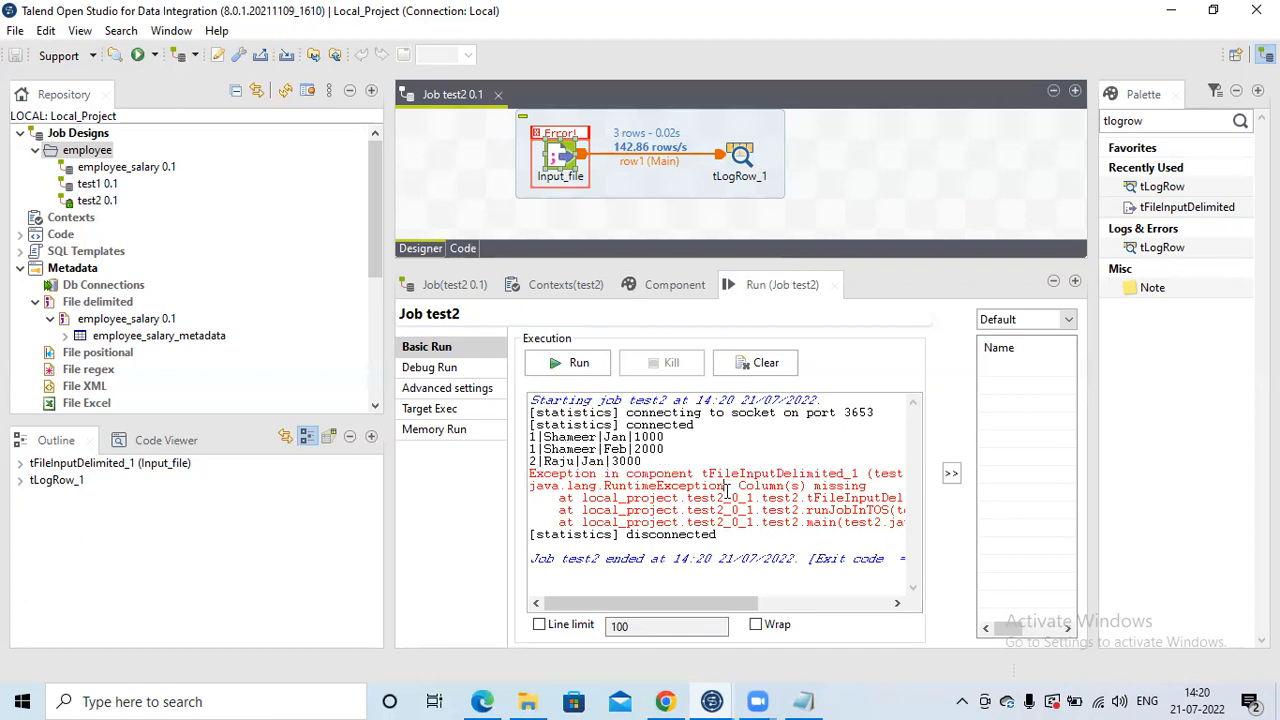
drag(733, 485, 877, 485)
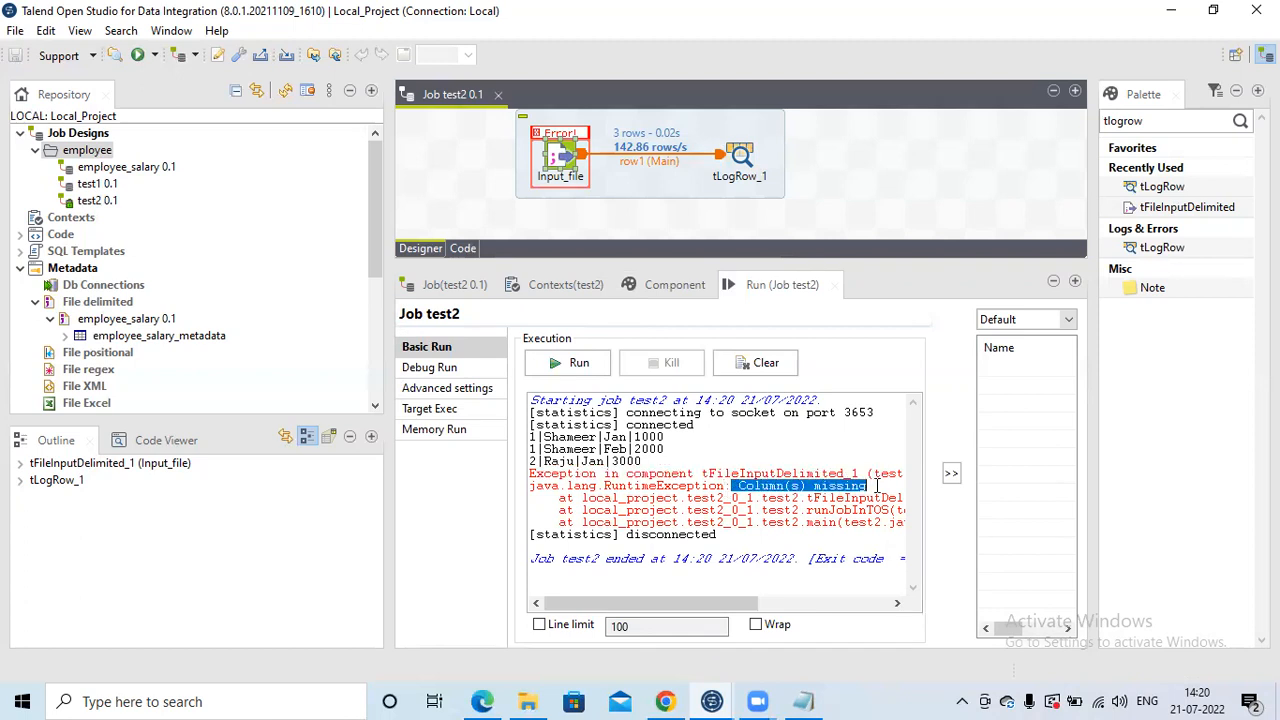
drag(699, 600, 598, 590)
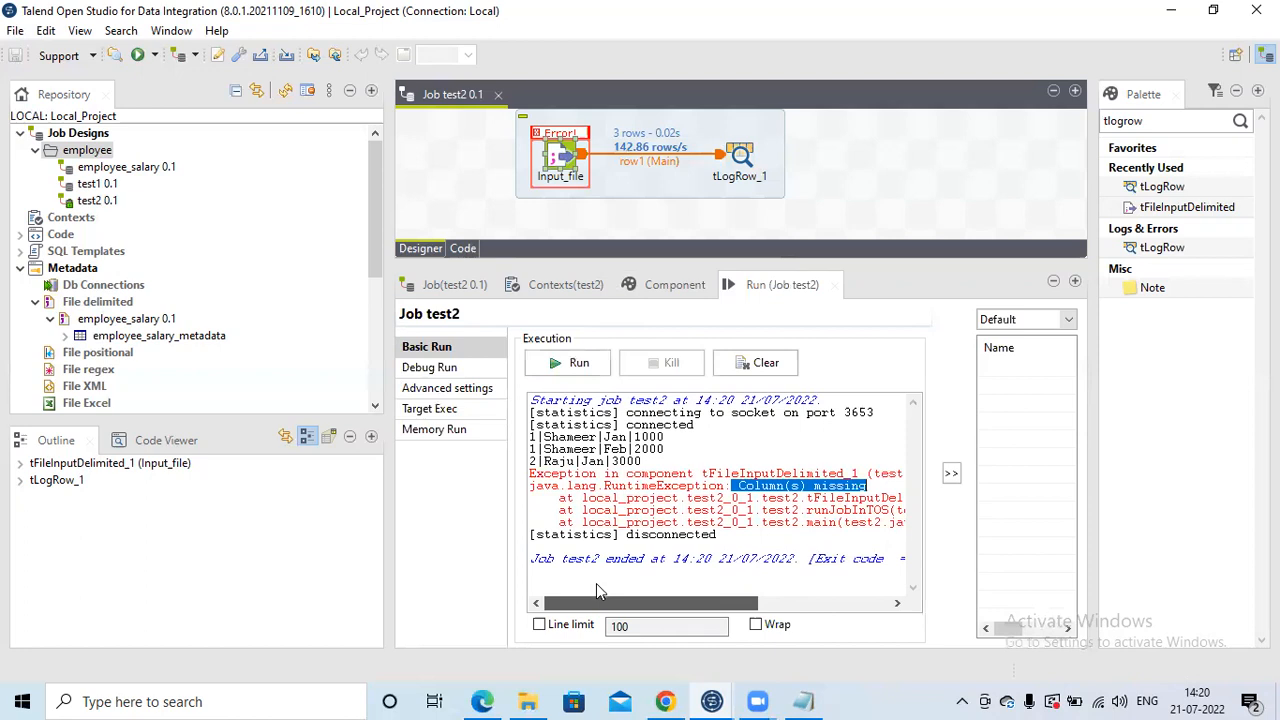
Step: Review the Die on error setting of Input_file and the exception lines for tFileInputDelimited_1 in the run output
click(677, 288)
click(561, 157)
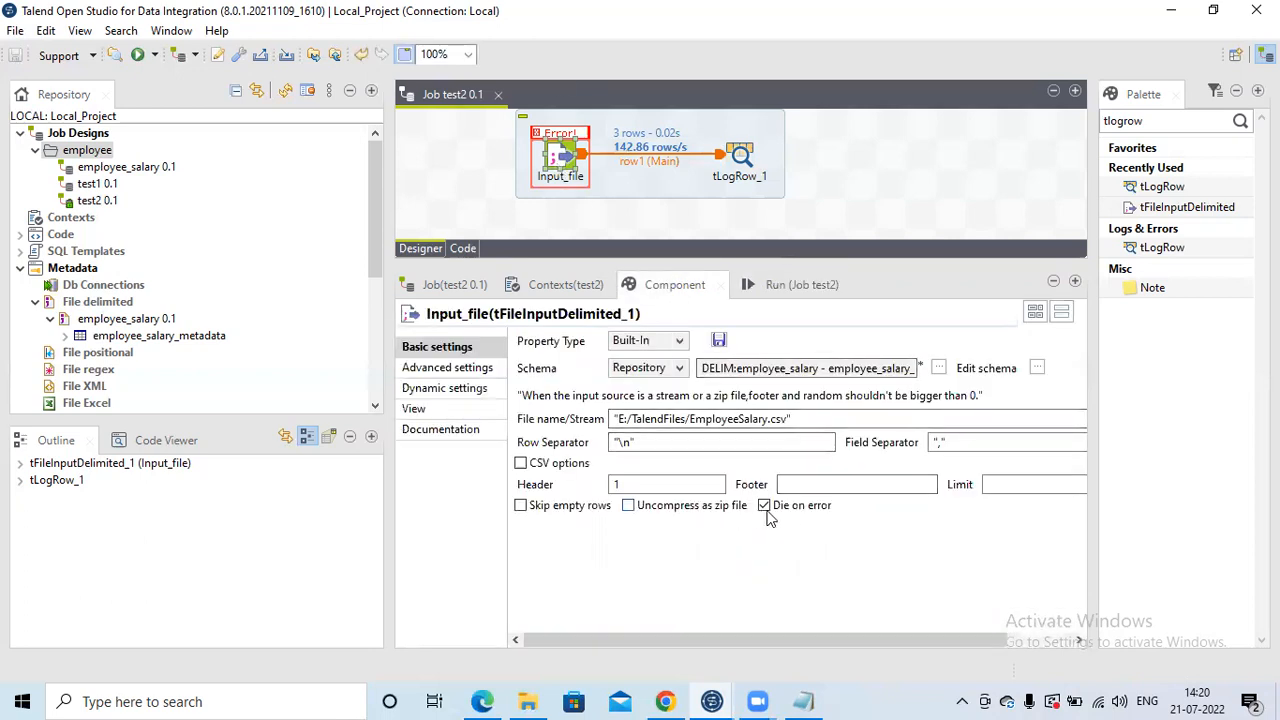
click(768, 289)
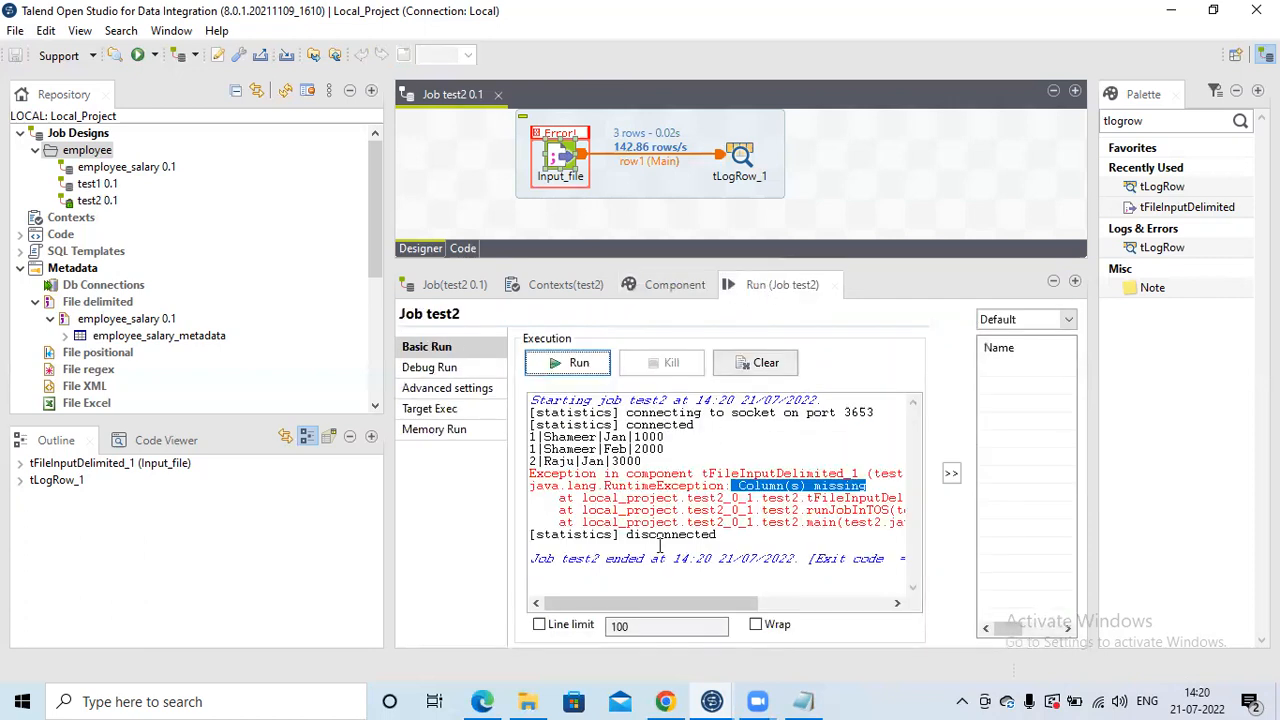
drag(530, 473, 786, 522)
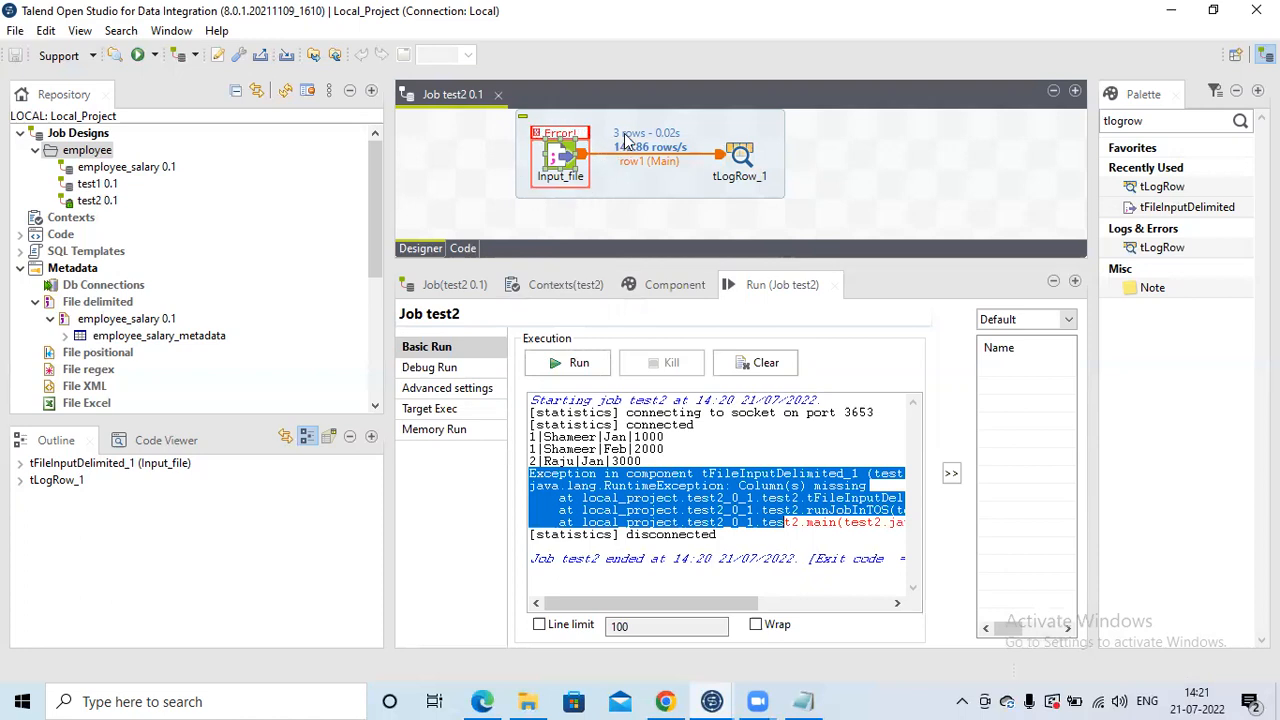
Step: Examine the blank line among the EmployeeSalary records in Notepad, and return to the basic settings of Input_file in Talend
click(812, 700)
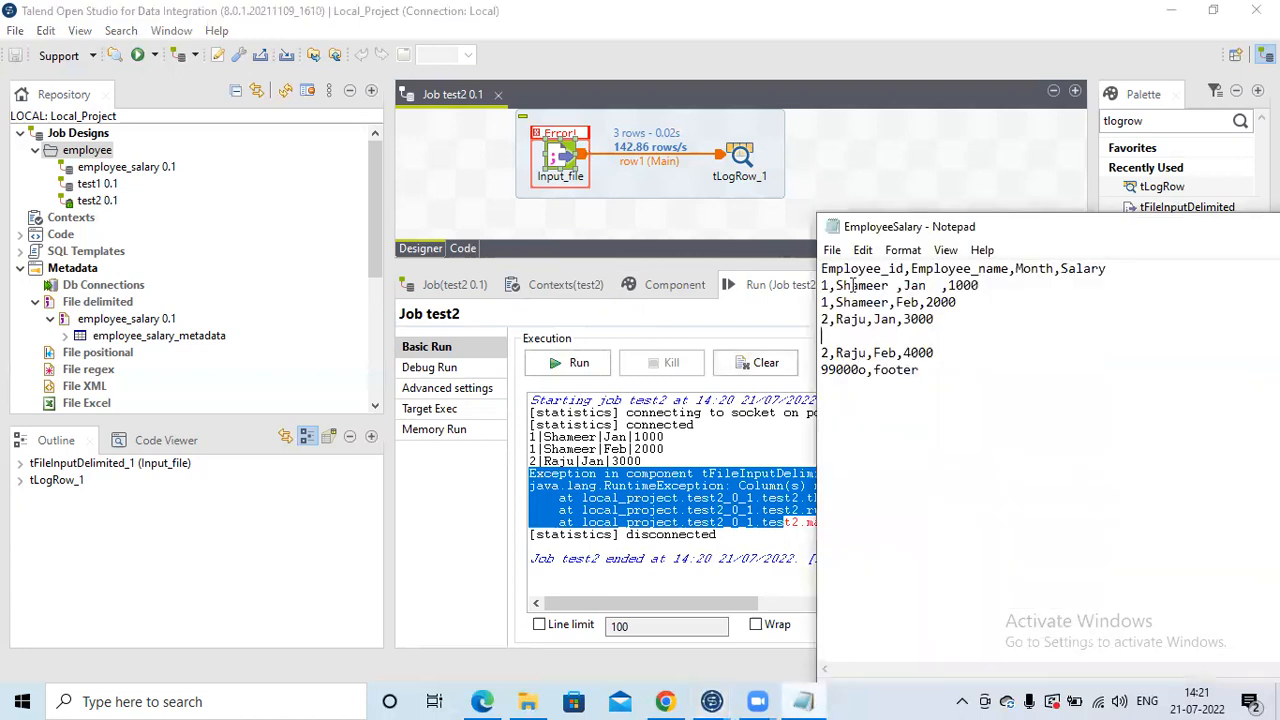
click(838, 337)
drag(1073, 232, 616, 322)
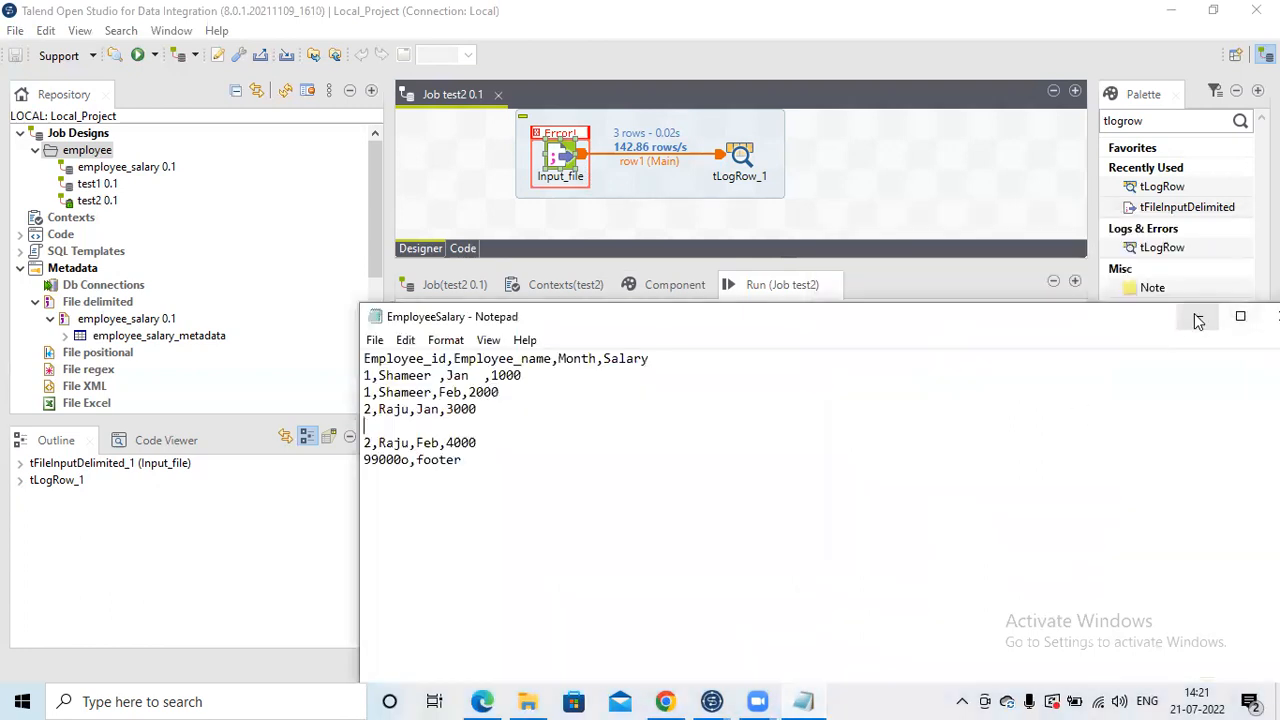
click(1198, 316)
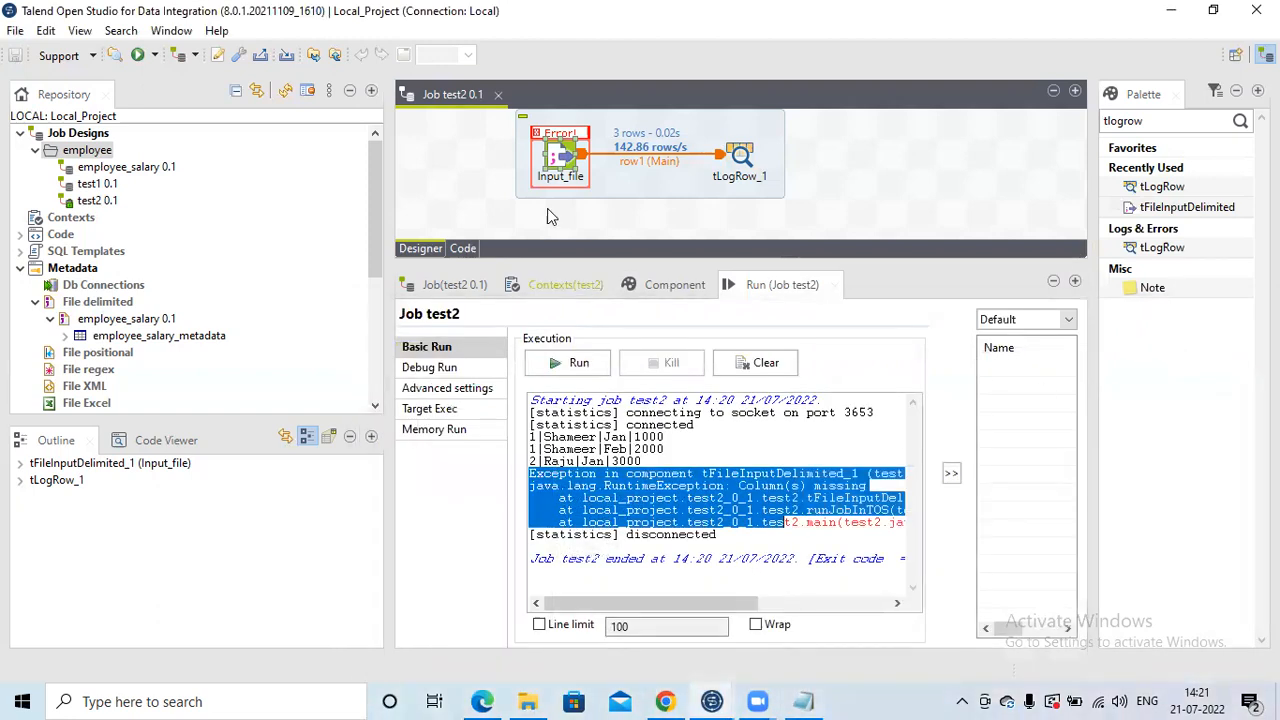
click(669, 285)
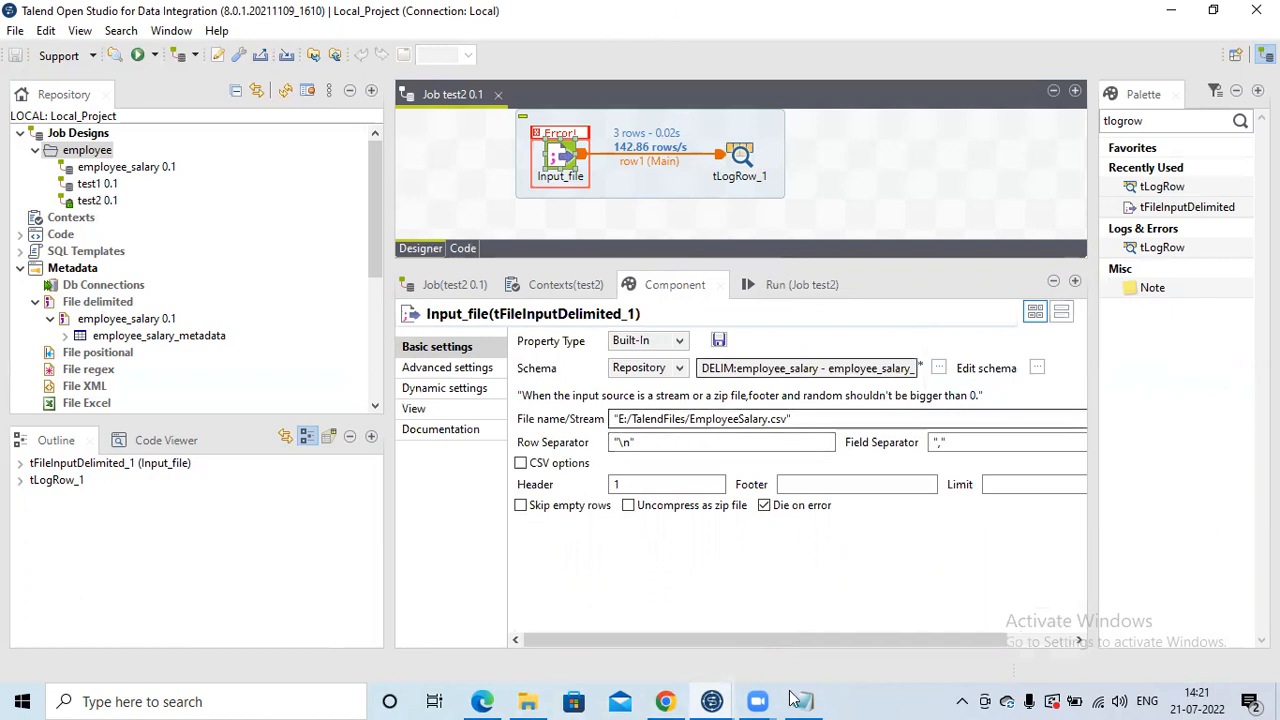
click(757, 701)
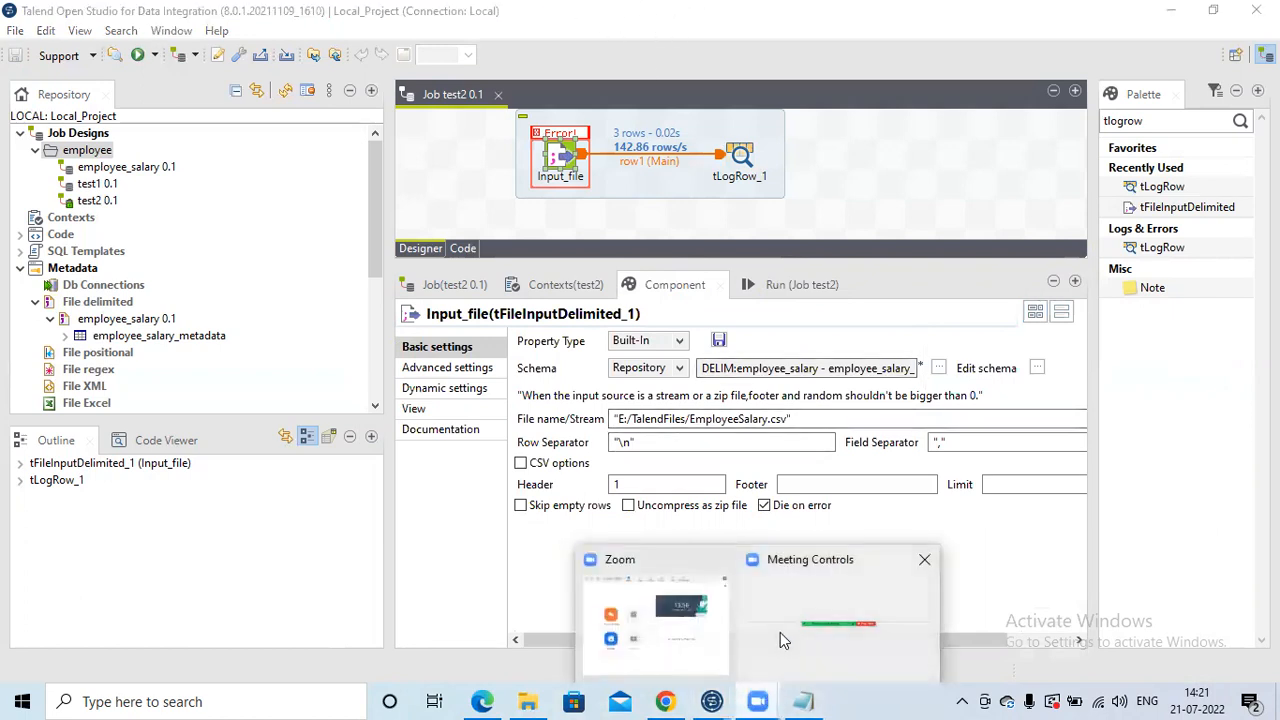